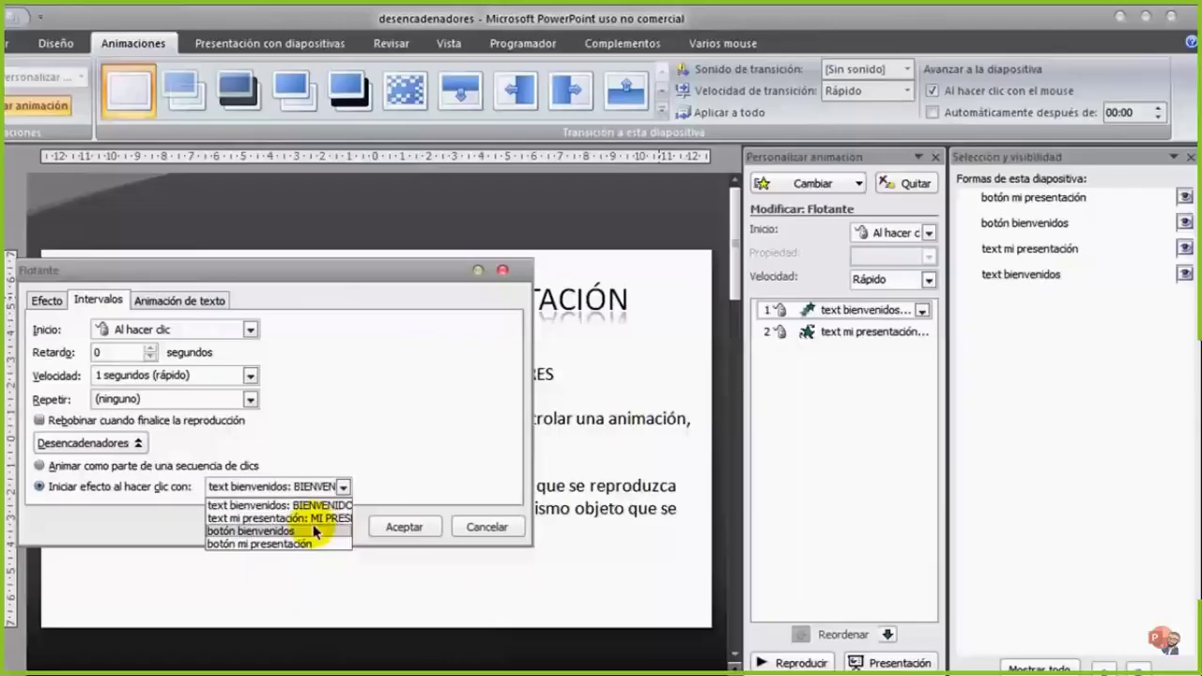
Make botón bienvenidos the trigger for the title animation and confirm it.
{"action": "left_click", "coordinate": [314, 533]}
{"action": "left_click", "coordinate": [400, 528]}
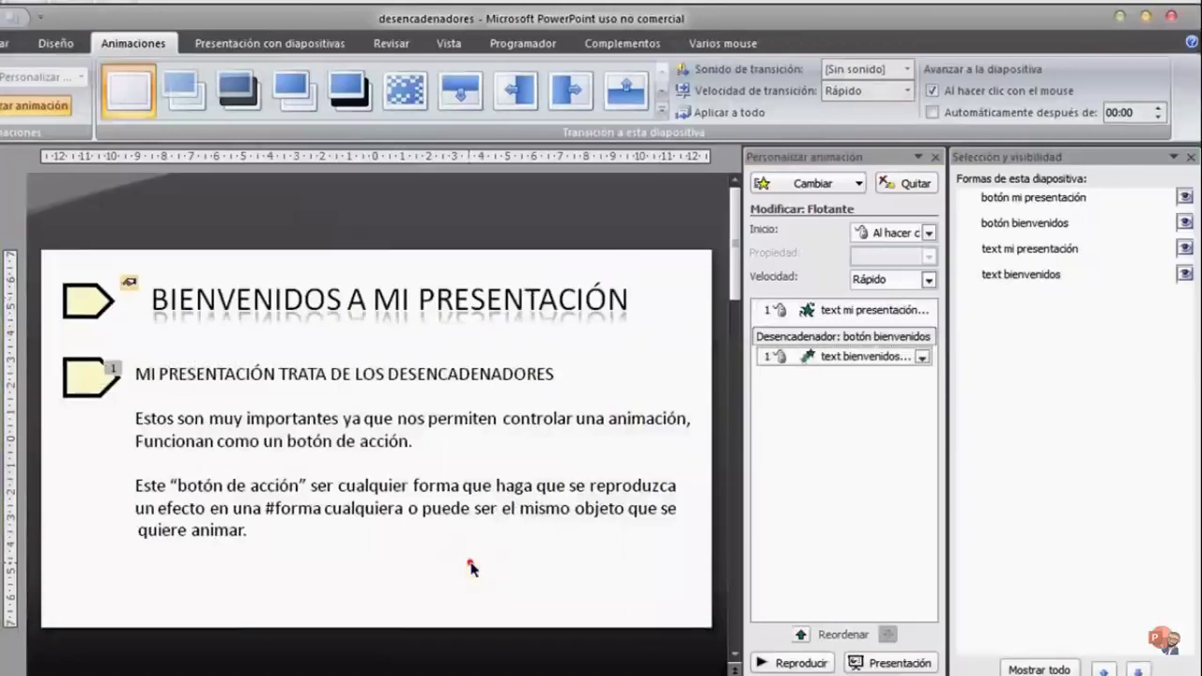
{"action": "left_click", "coordinate": [178, 374]}
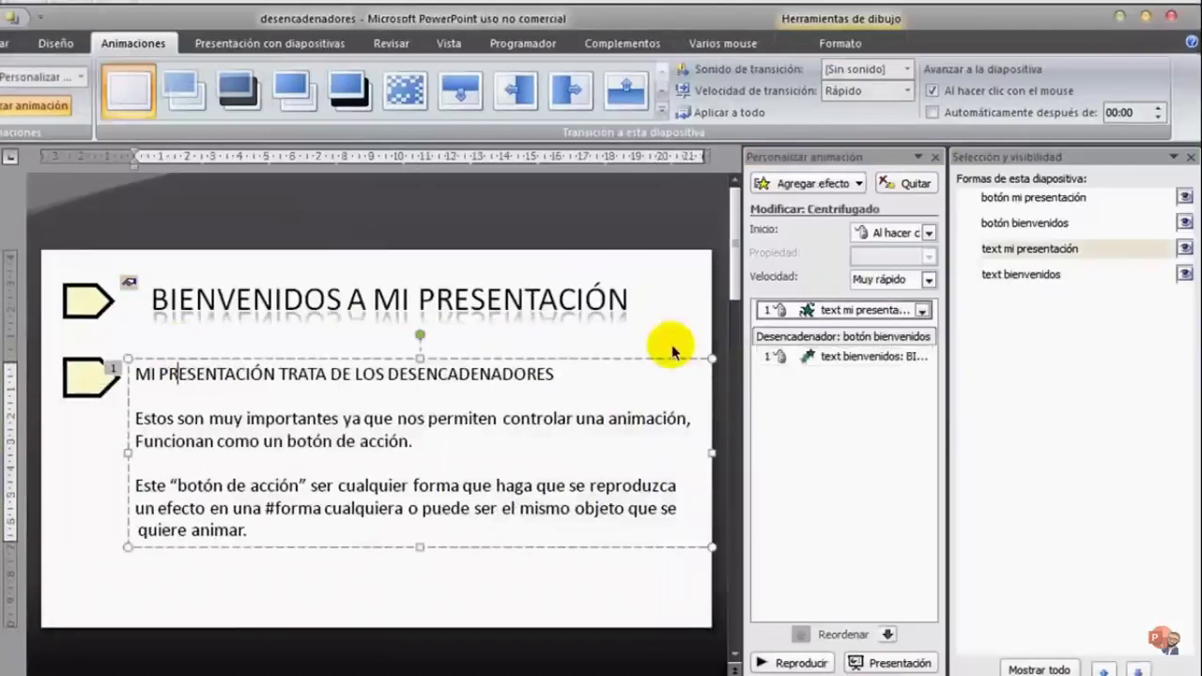
Set the text mi presentación animation's start to Al hacer clic after briefly trying After previous.
{"action": "left_click", "coordinate": [862, 311]}
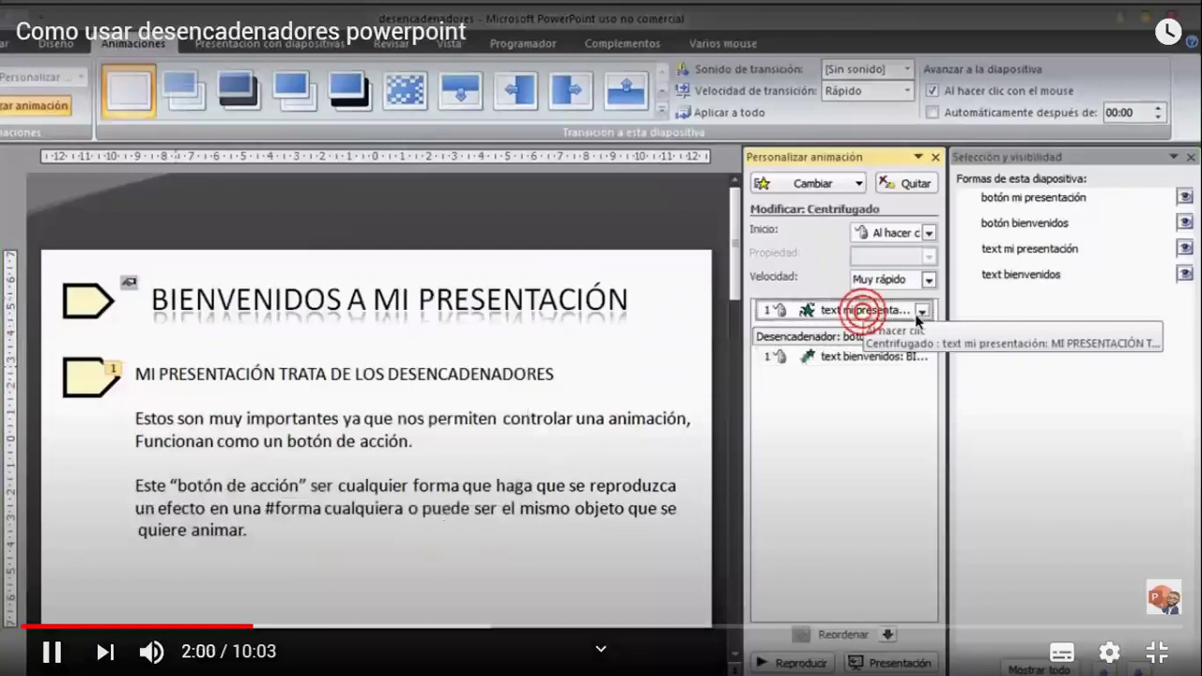
{"action": "left_click", "coordinate": [922, 311]}
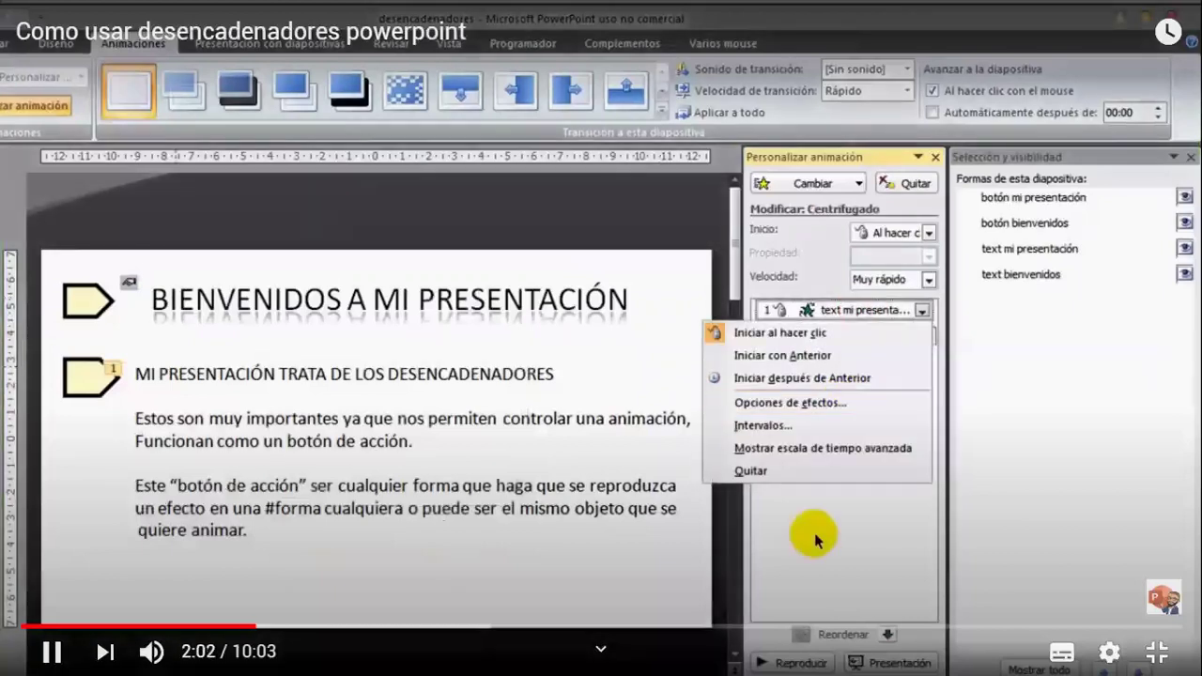
{"action": "left_click", "coordinate": [807, 383]}
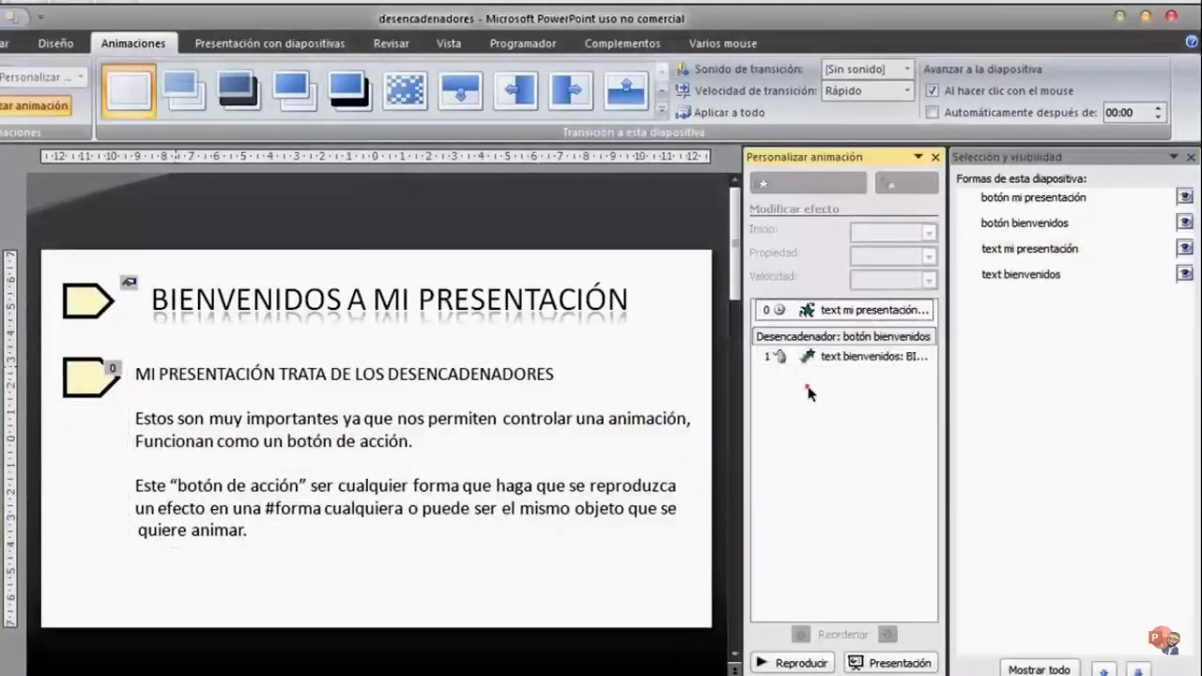
{"action": "left_click", "coordinate": [870, 321]}
{"action": "left_click", "coordinate": [870, 317]}
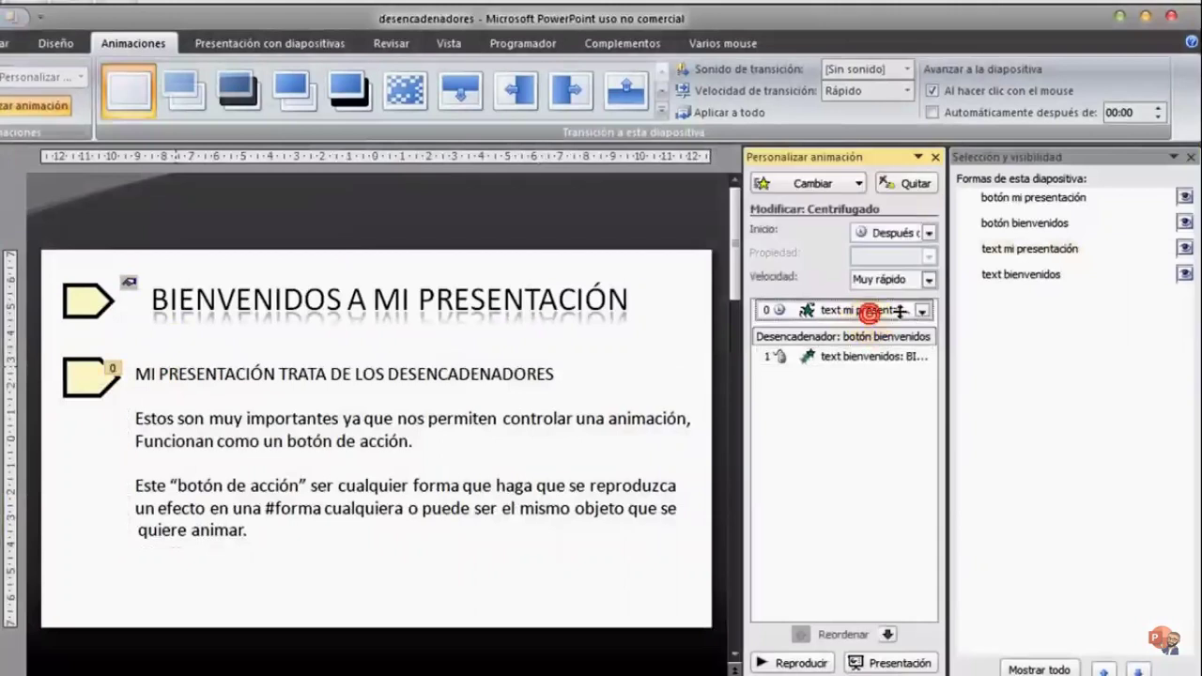
{"action": "left_click", "coordinate": [901, 230]}
{"action": "left_click", "coordinate": [878, 254]}
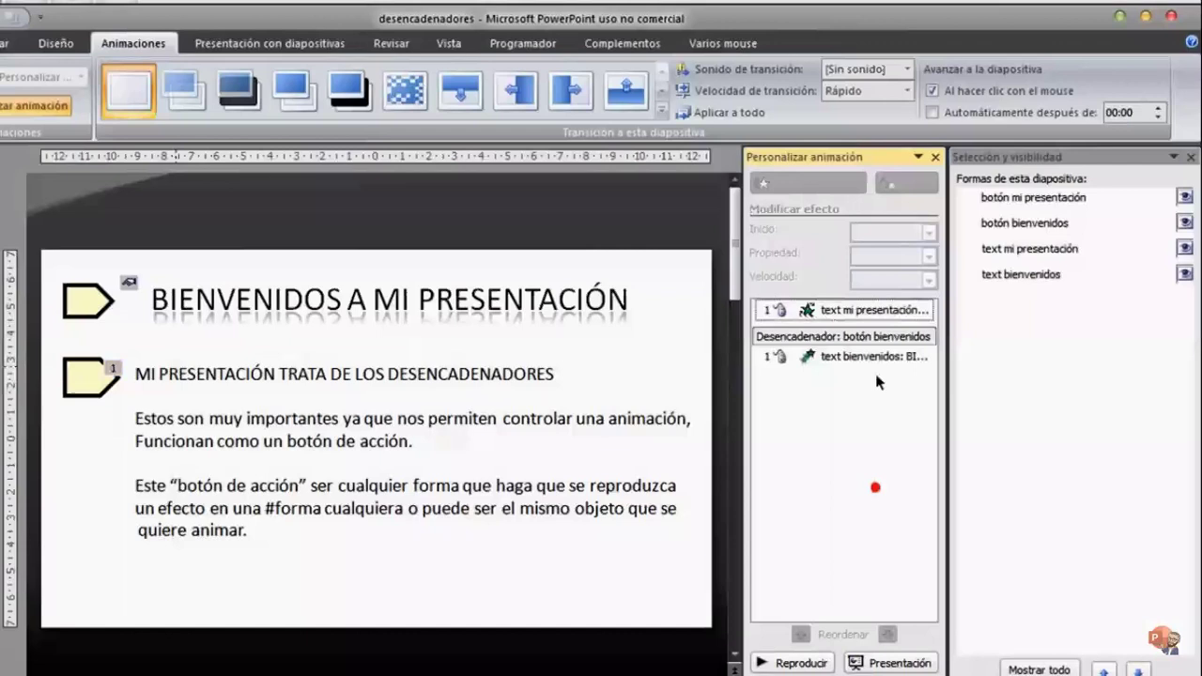
{"action": "left_click", "coordinate": [920, 311]}
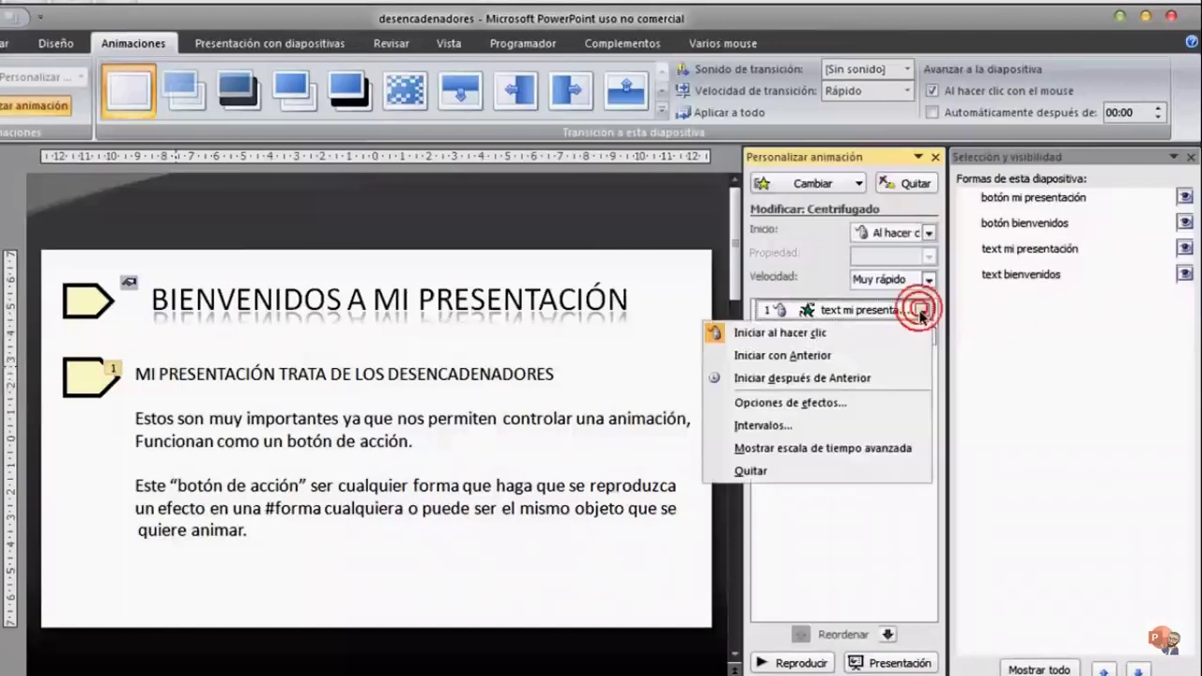
Set botón mi presentación as the click trigger for the text mi presentación Centrifugado effect.
{"action": "left_click", "coordinate": [883, 401]}
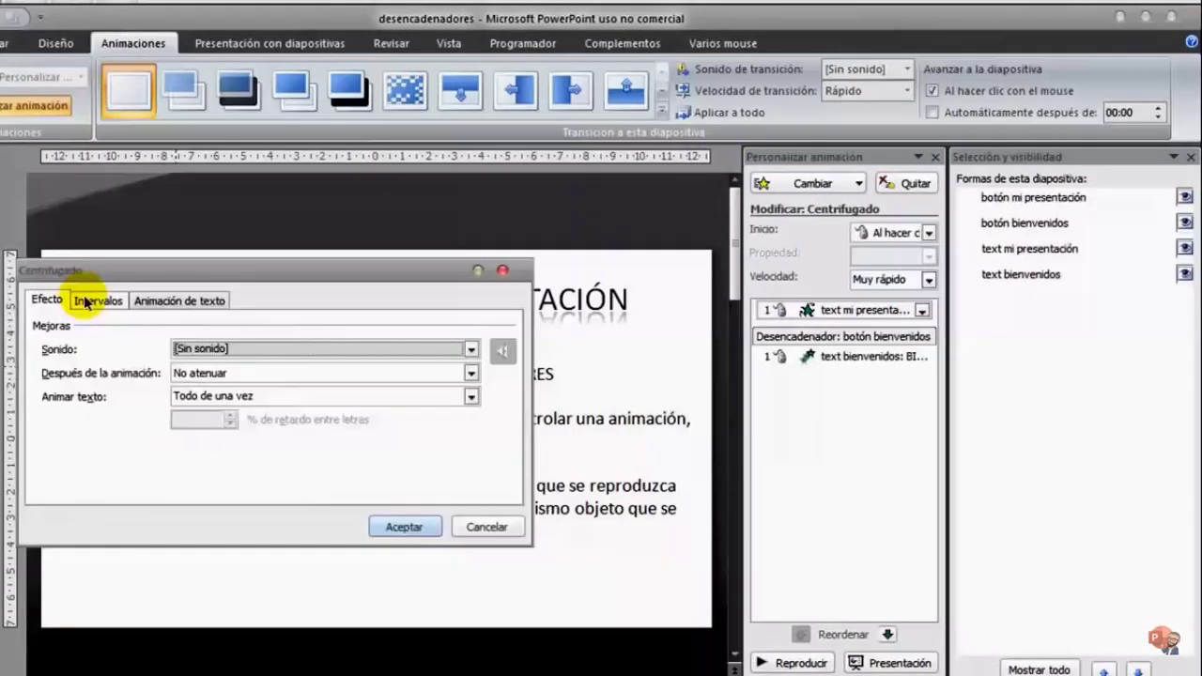
{"action": "left_click", "coordinate": [84, 301]}
{"action": "left_click", "coordinate": [90, 437]}
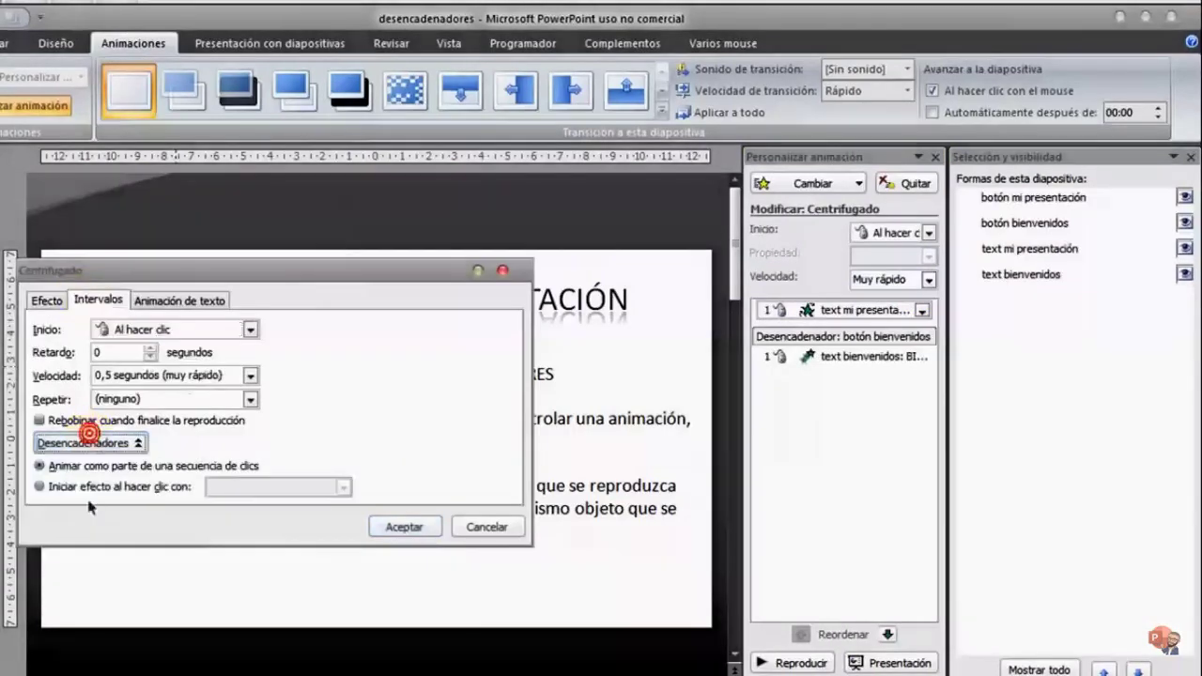
{"action": "left_click", "coordinate": [94, 487]}
{"action": "left_click", "coordinate": [343, 486]}
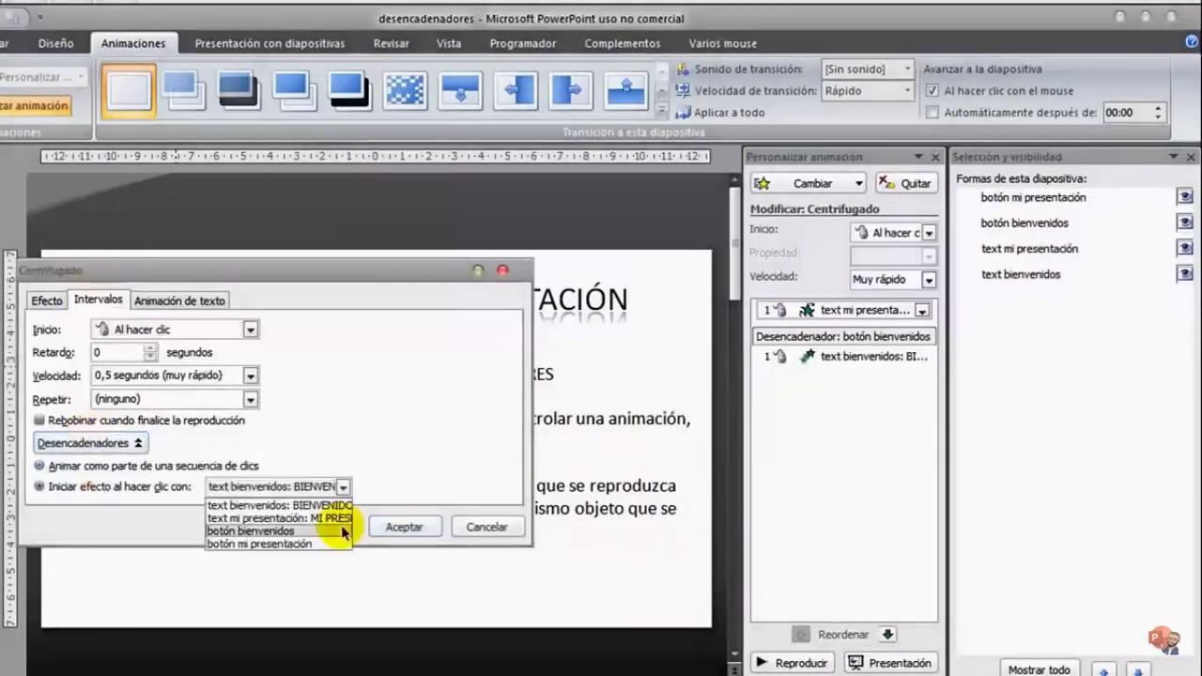
{"action": "left_click", "coordinate": [285, 544]}
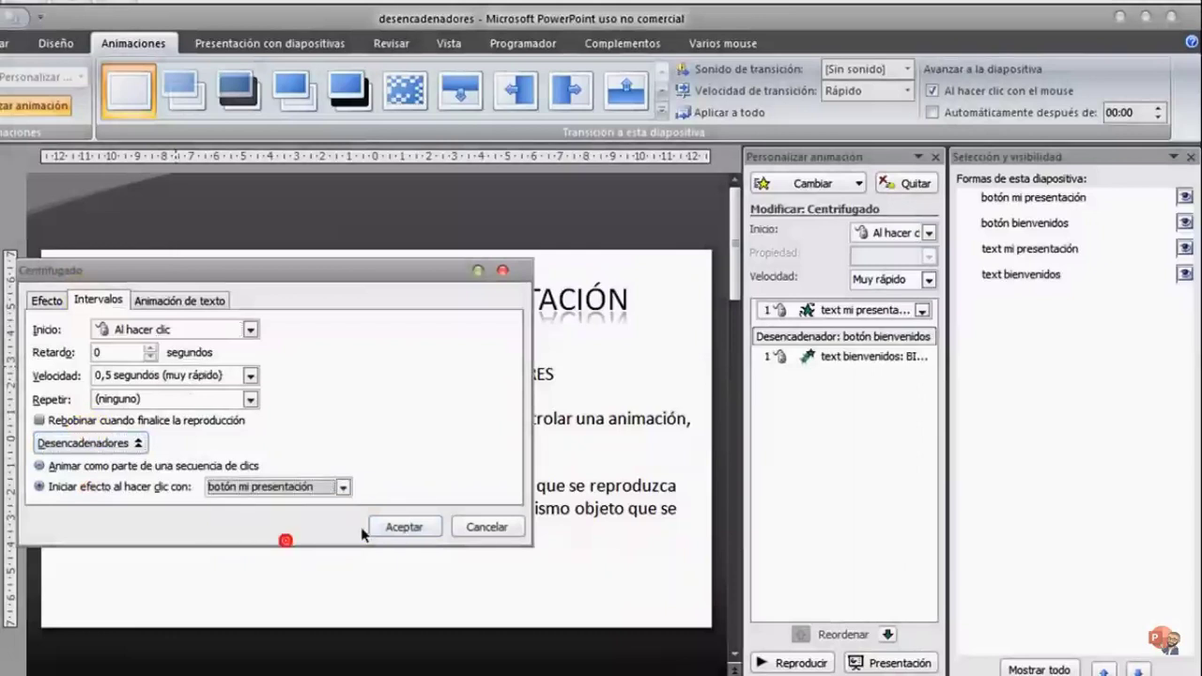
{"action": "left_click", "coordinate": [392, 525]}
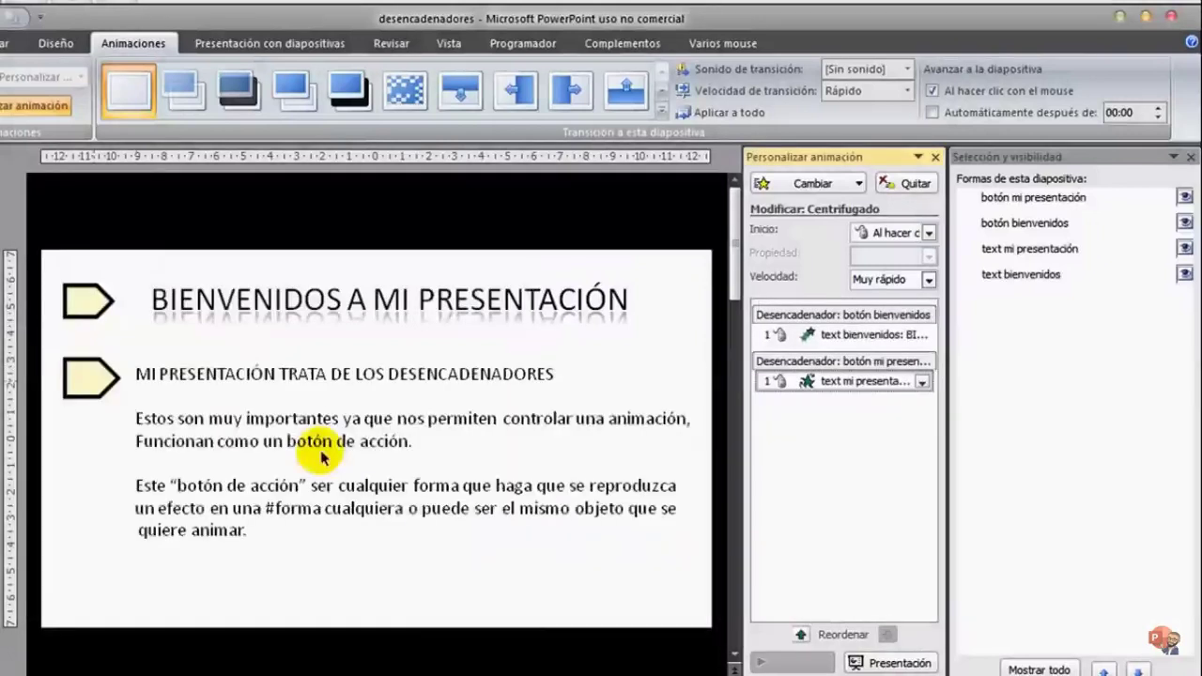
{"action": "left_click", "coordinate": [633, 508]}
{"action": "left_click", "coordinate": [869, 335]}
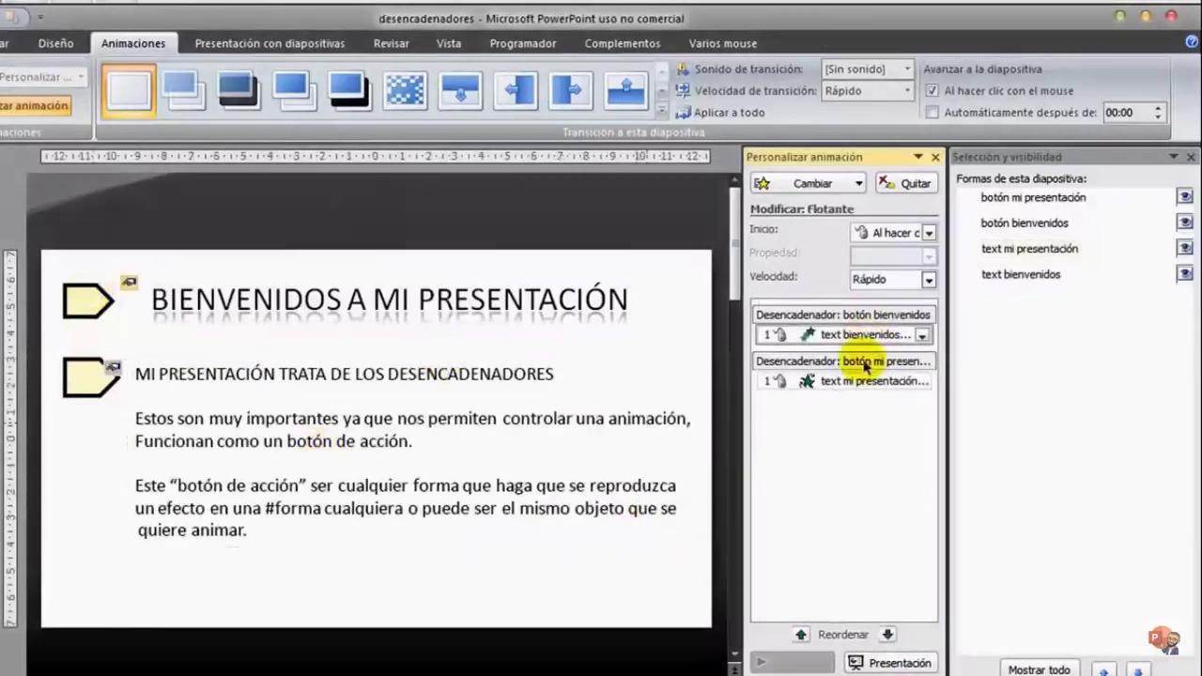
{"action": "left_click", "coordinate": [842, 381]}
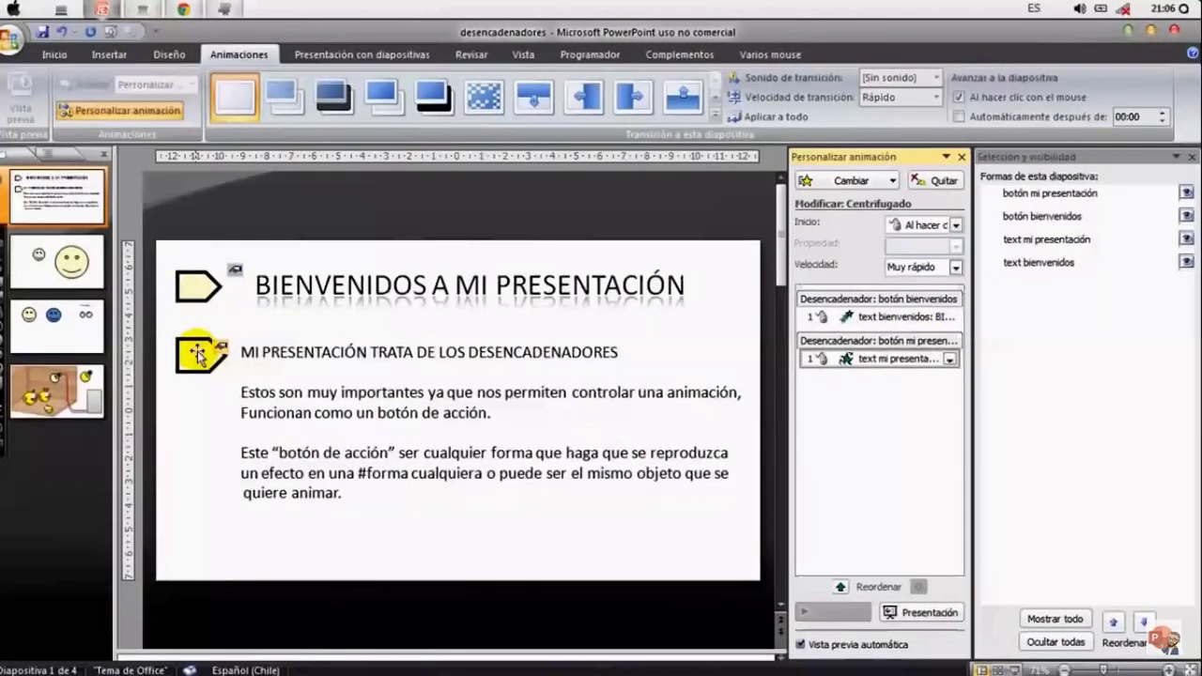
{"action": "left_click", "coordinate": [929, 612]}
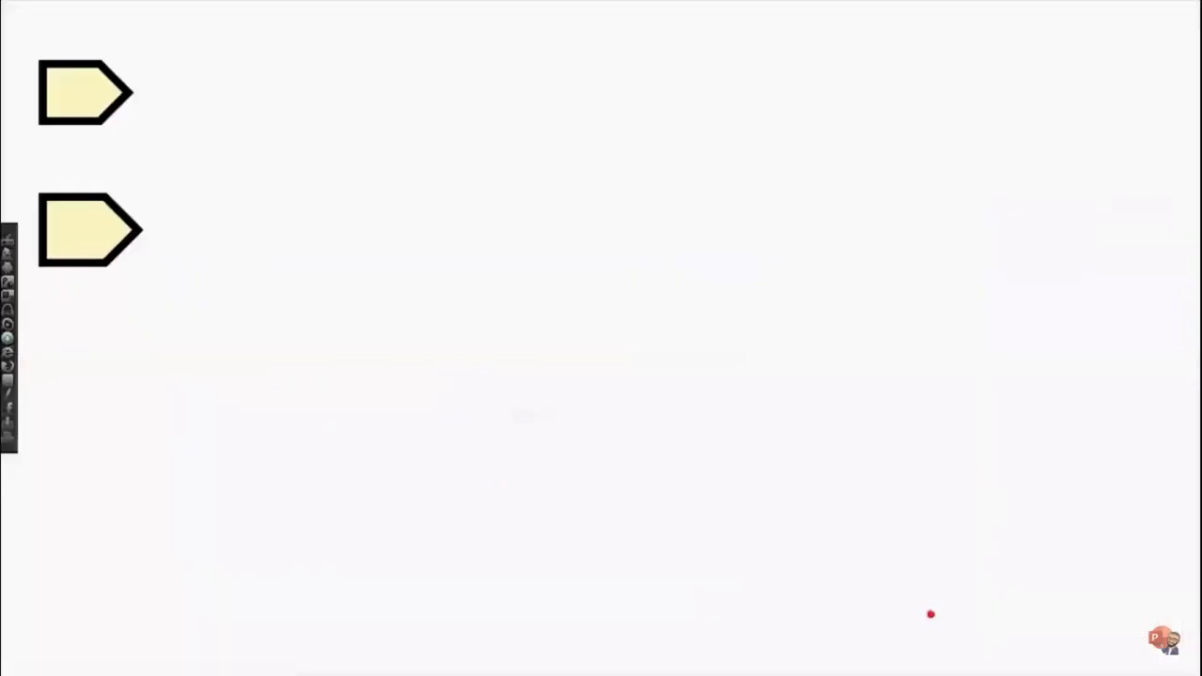
{"action": "left_click", "coordinate": [99, 98]}
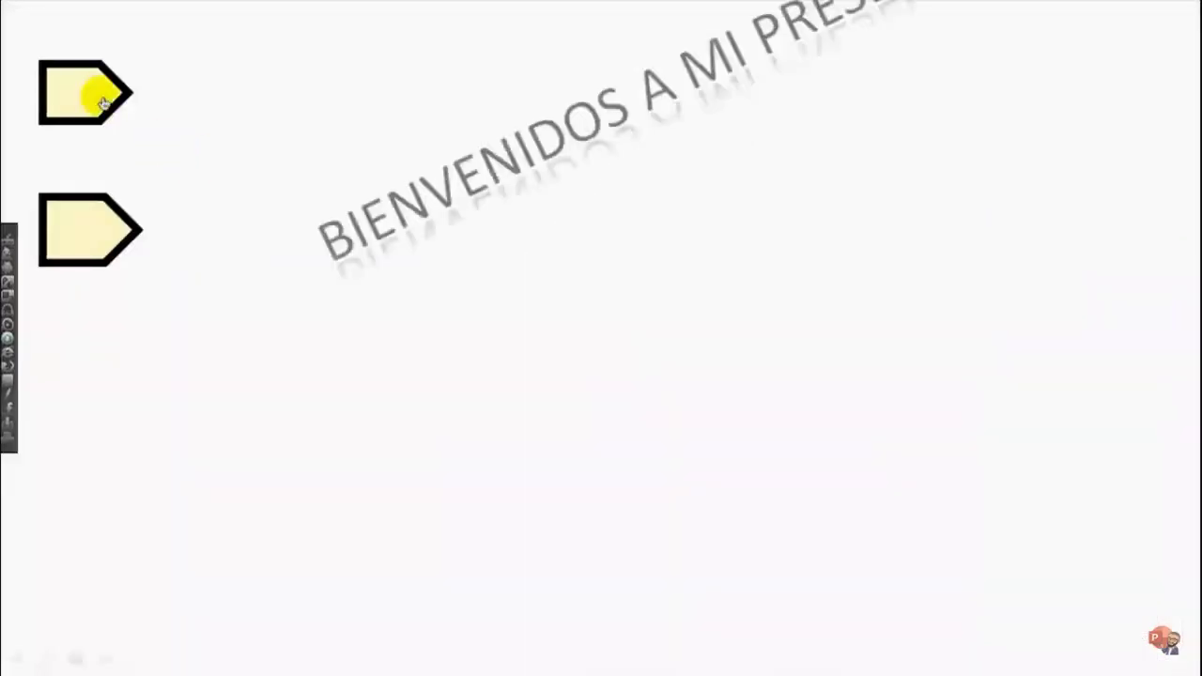
{"action": "left_click", "coordinate": [104, 222]}
{"action": "key", "text": "Escape"}
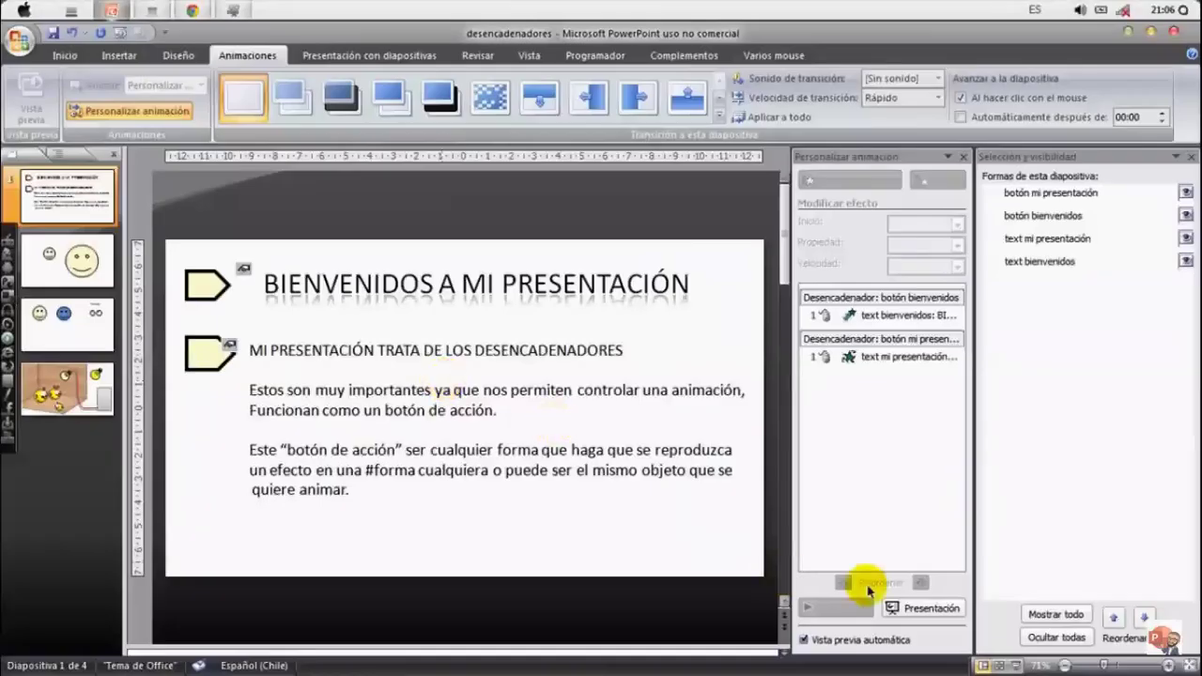
{"action": "left_click", "coordinate": [925, 608]}
{"action": "left_click", "coordinate": [88, 233]}
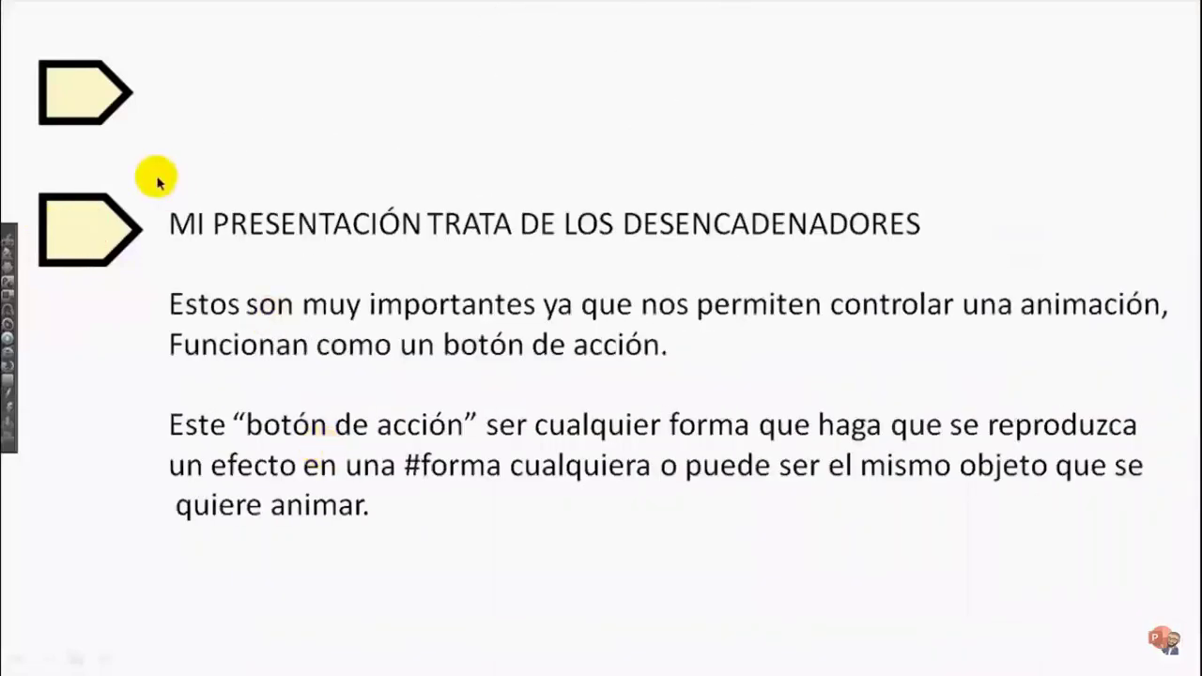
{"action": "left_click", "coordinate": [103, 122]}
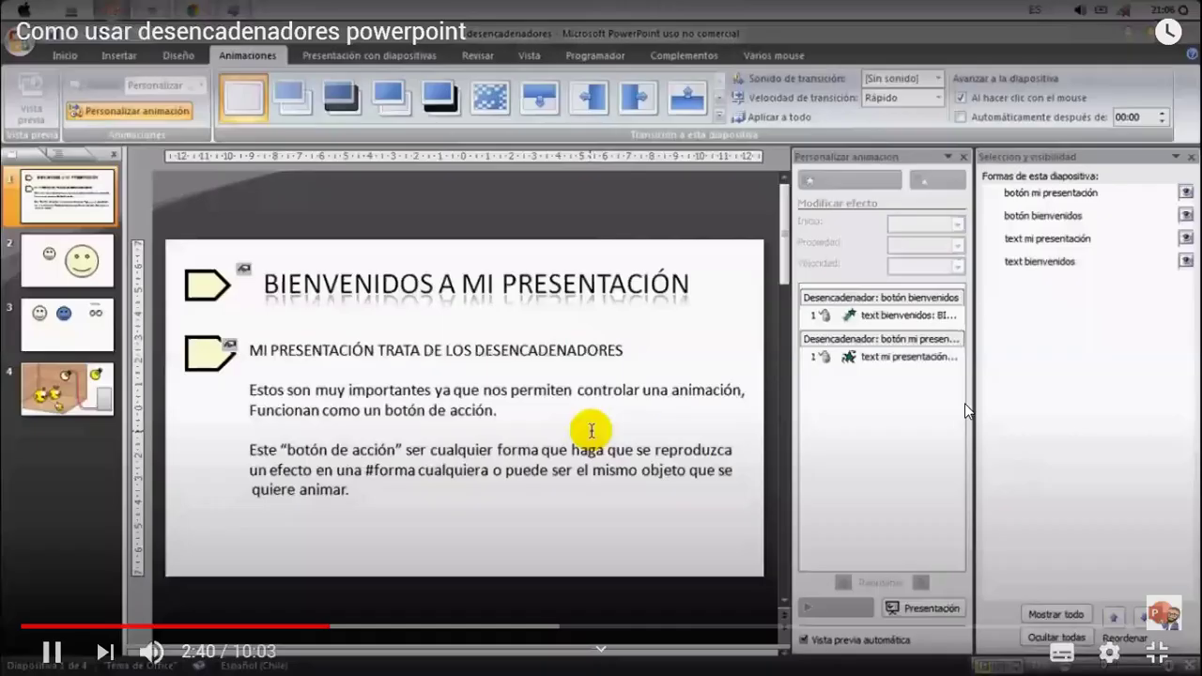
Pause the tutorial, scrub the progress bar to about 1:39, and resume playback.
{"action": "left_click", "coordinate": [686, 488]}
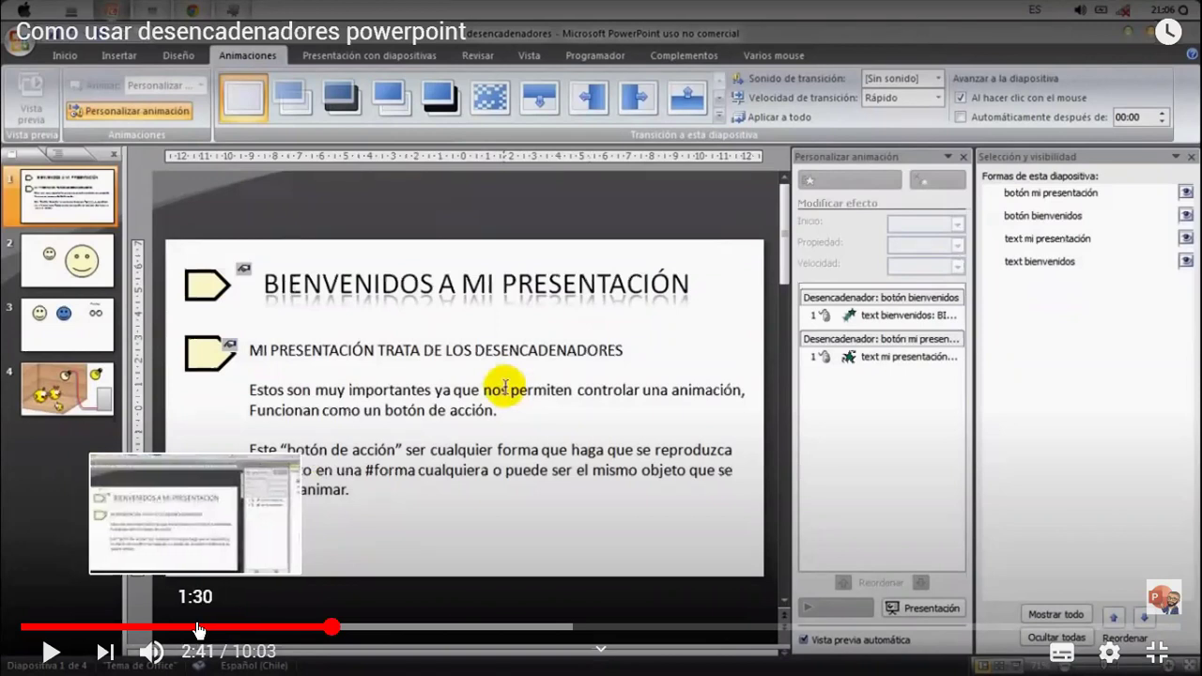
{"action": "left_click", "coordinate": [193, 627]}
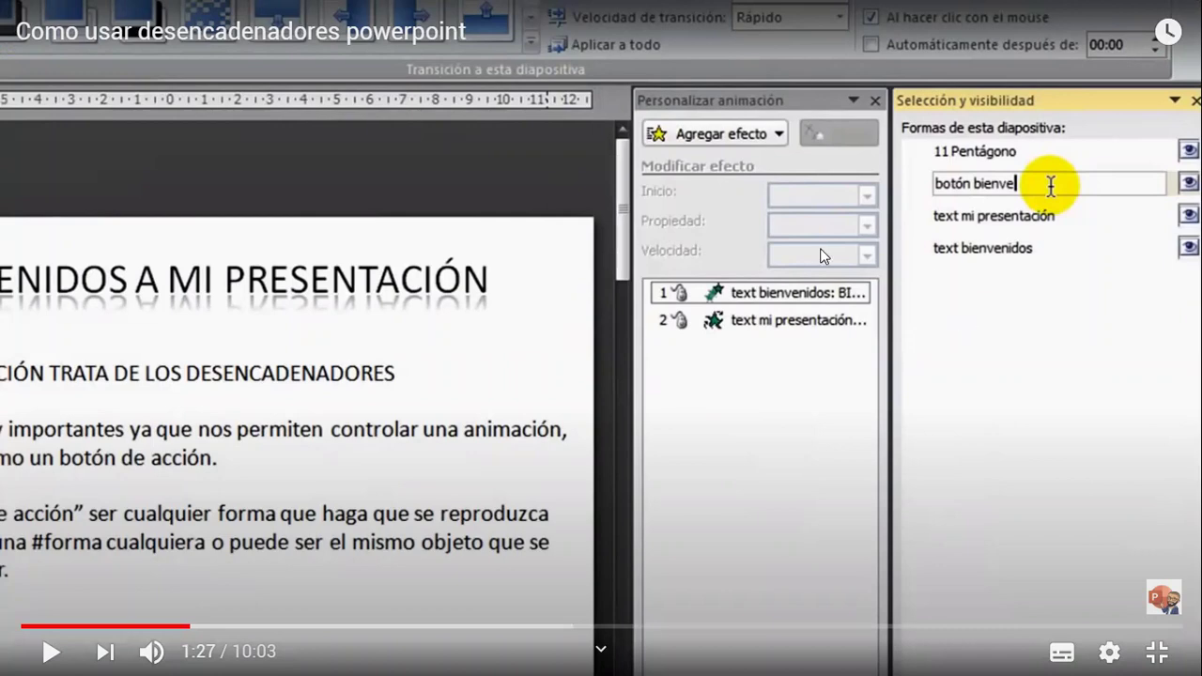
{"action": "left_click", "coordinate": [202, 627]}
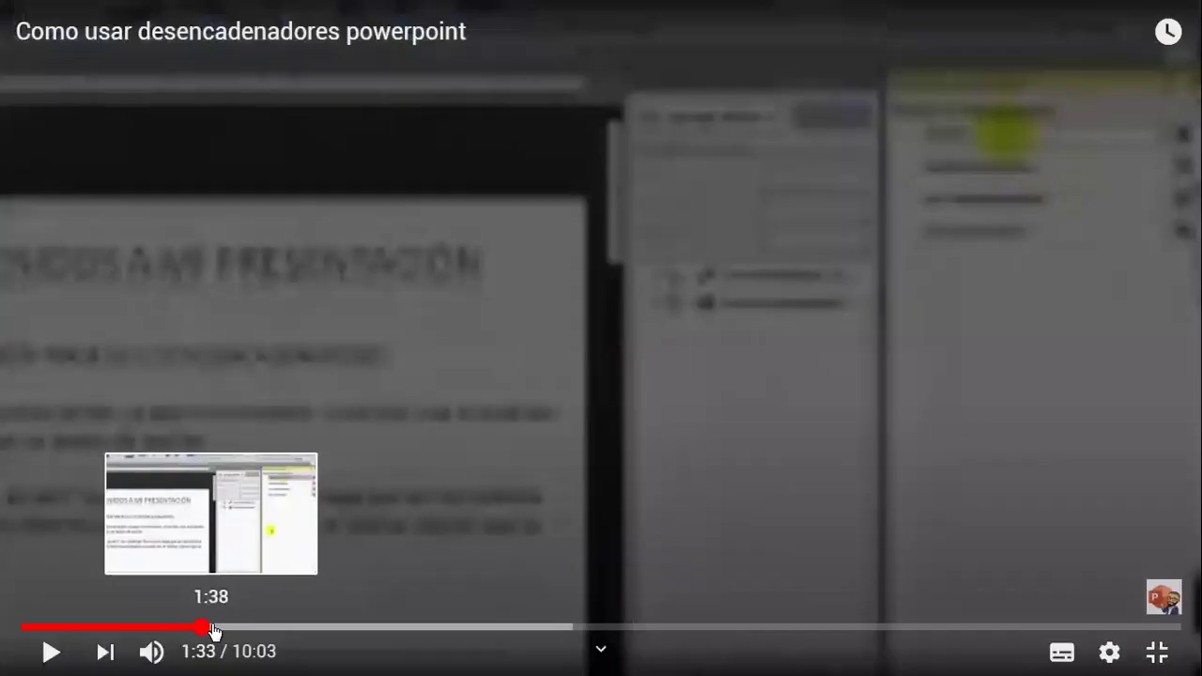
{"action": "left_click", "coordinate": [213, 627]}
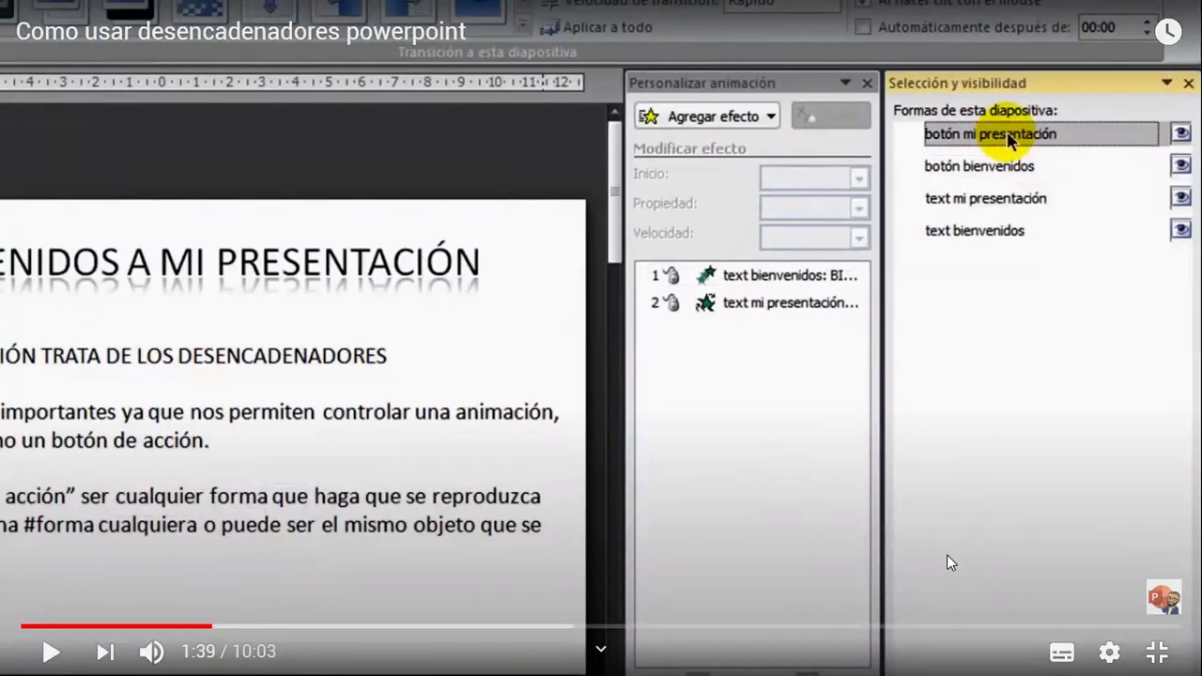
{"action": "key", "text": "space"}
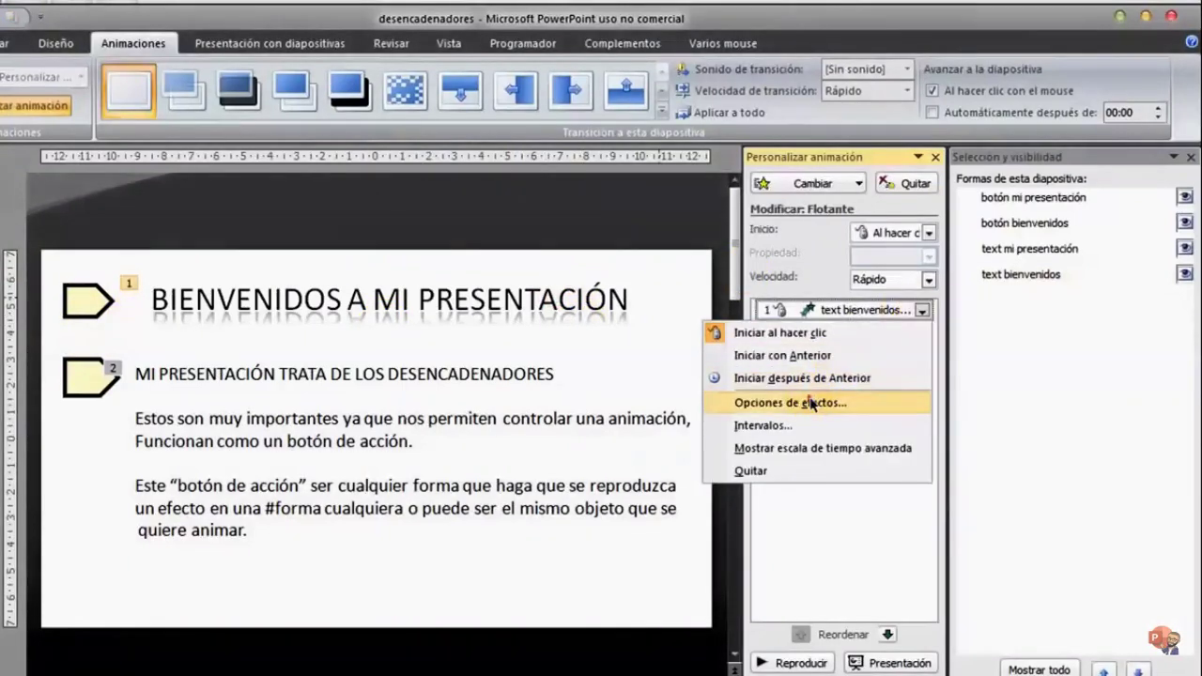
Enable the shape-click trigger option in the title effect's Intervalos settings, pausing the tutorial meanwhile.
{"action": "left_click", "coordinate": [100, 300]}
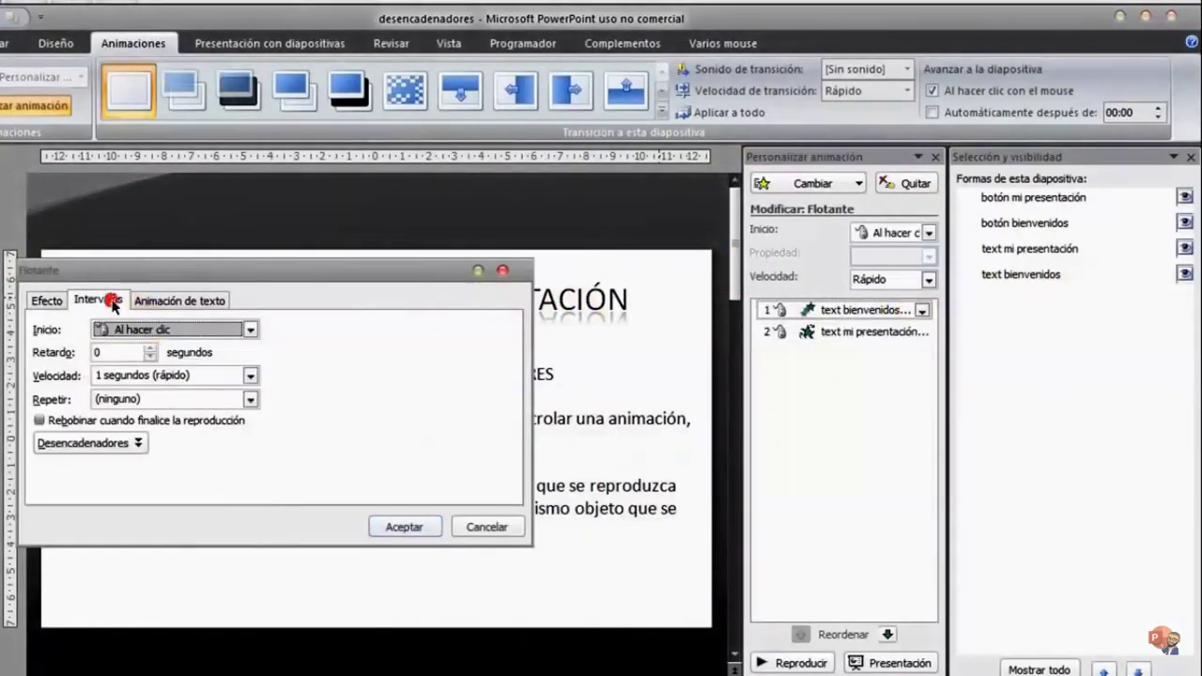
{"action": "left_click", "coordinate": [89, 442]}
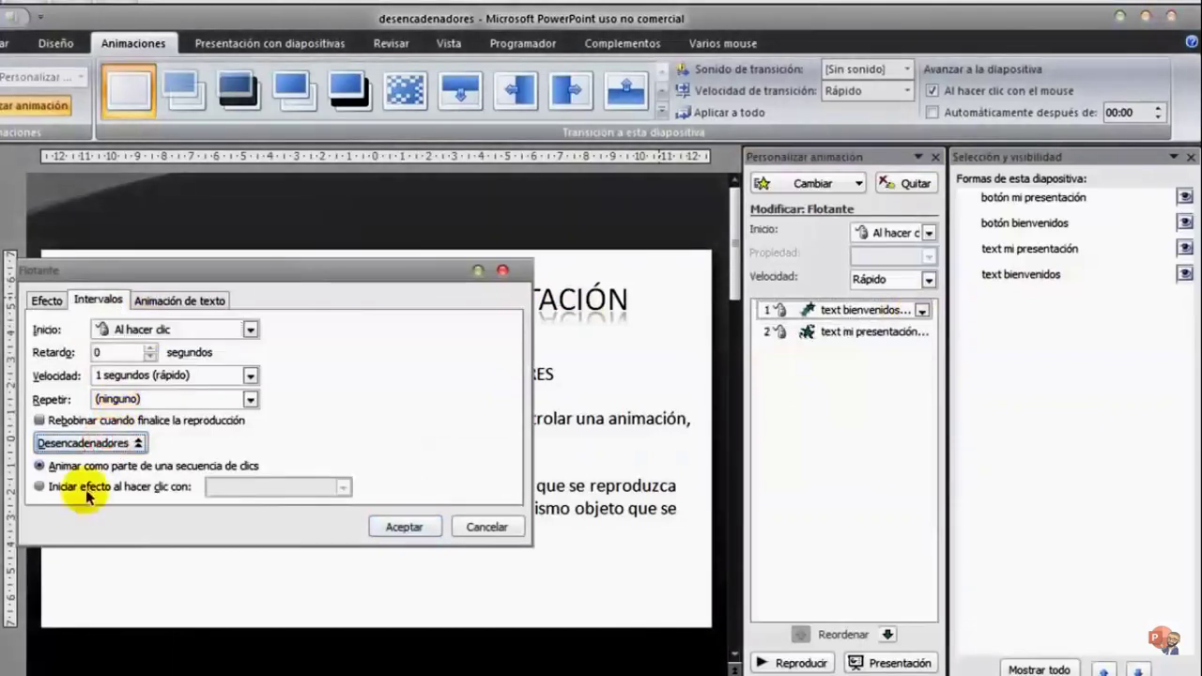
{"action": "left_click", "coordinate": [40, 486]}
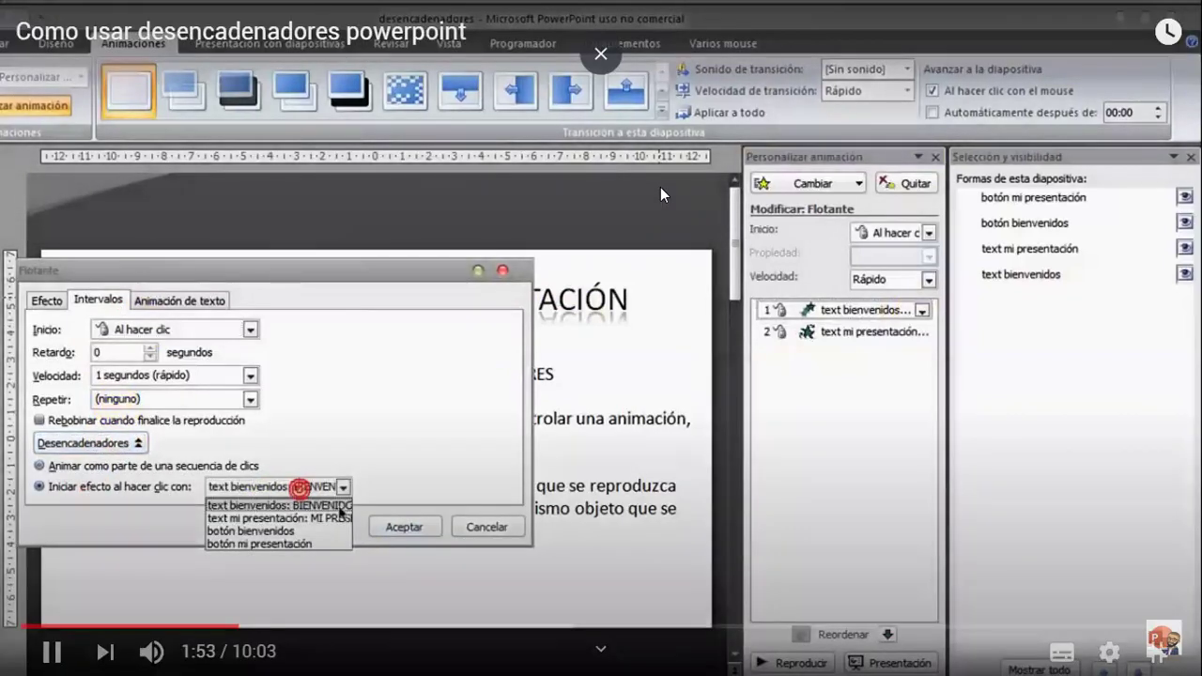
{"action": "left_click", "coordinate": [705, 413]}
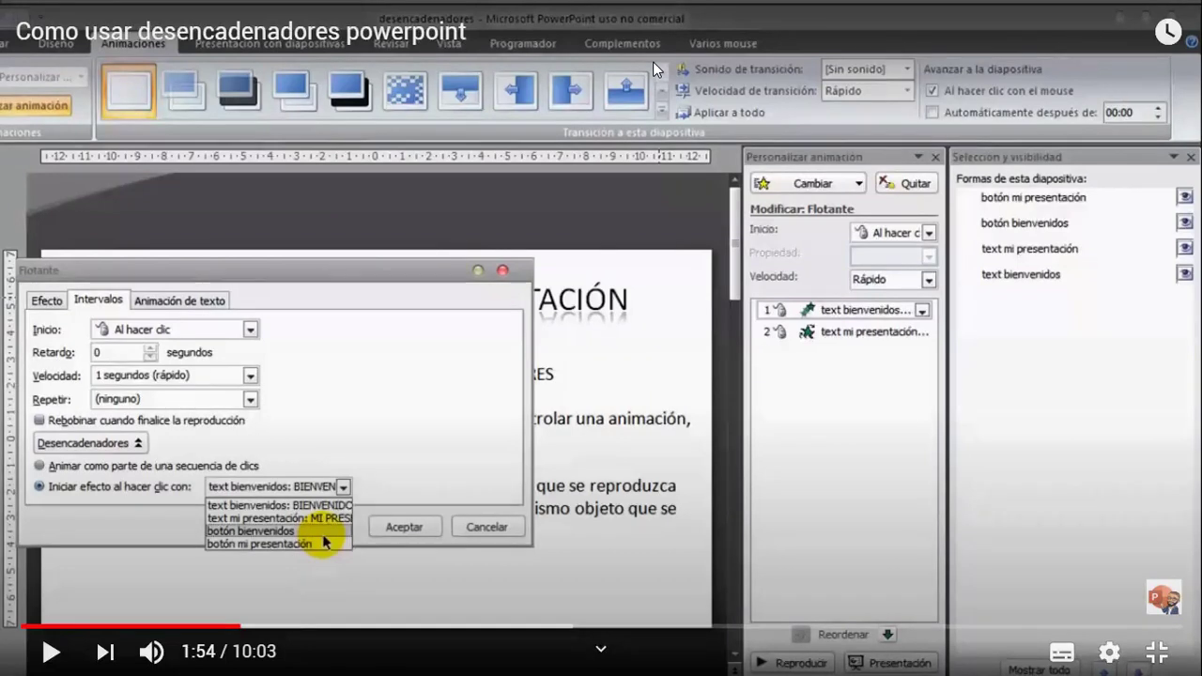
{"action": "key", "text": "space"}
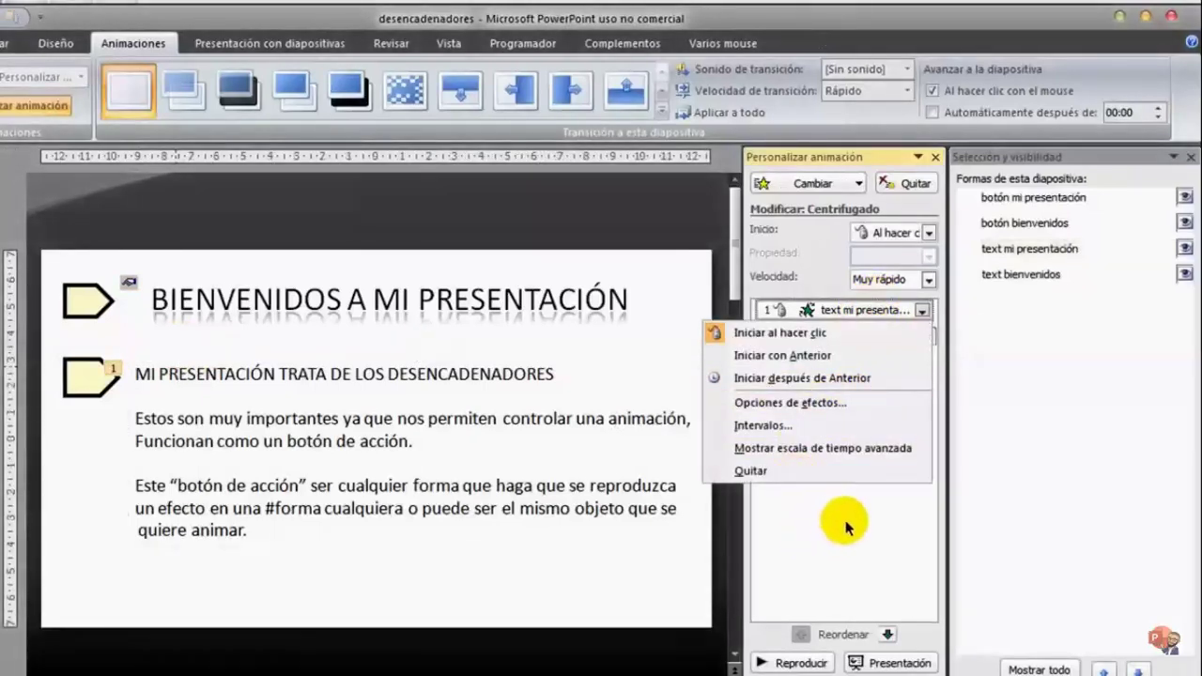
Set the text mi presentación animation to start Al hacer clic.
{"action": "left_click", "coordinate": [806, 379]}
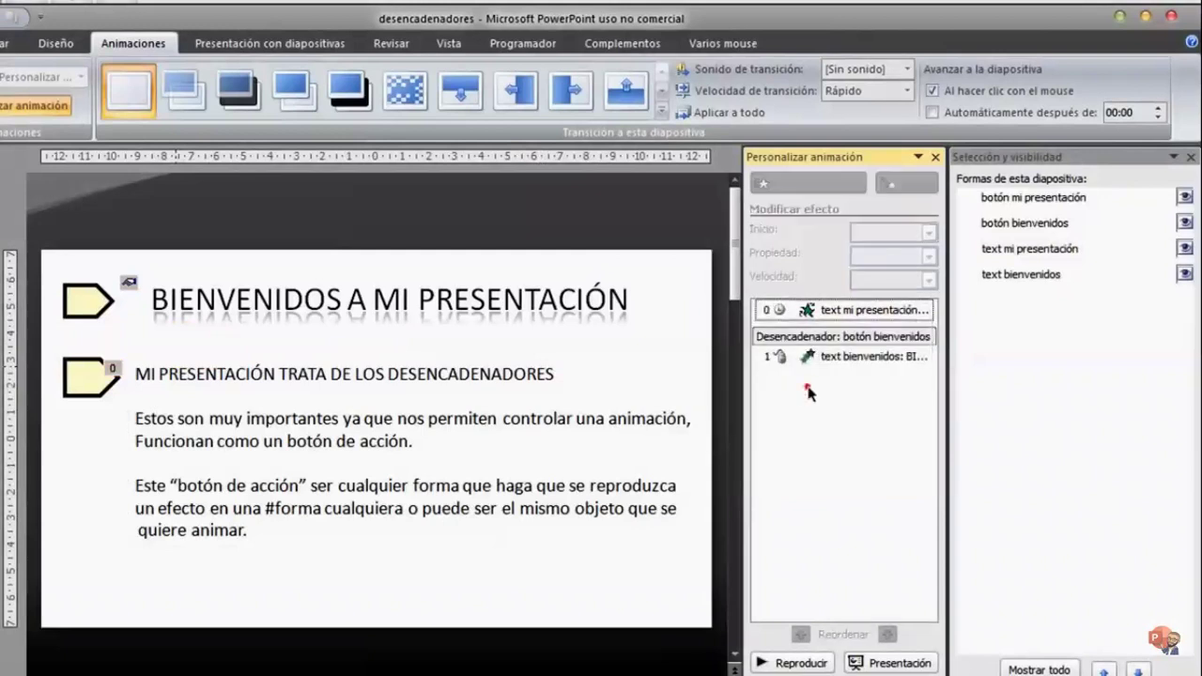
{"action": "left_click", "coordinate": [871, 320]}
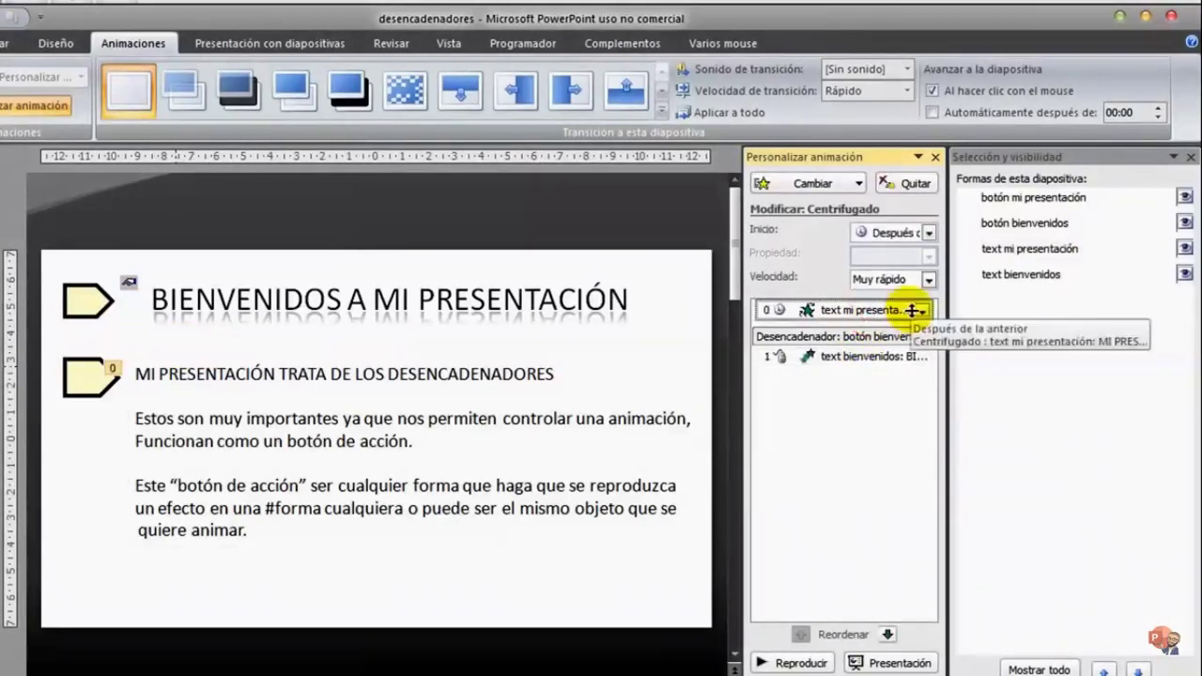
{"action": "left_click", "coordinate": [896, 231]}
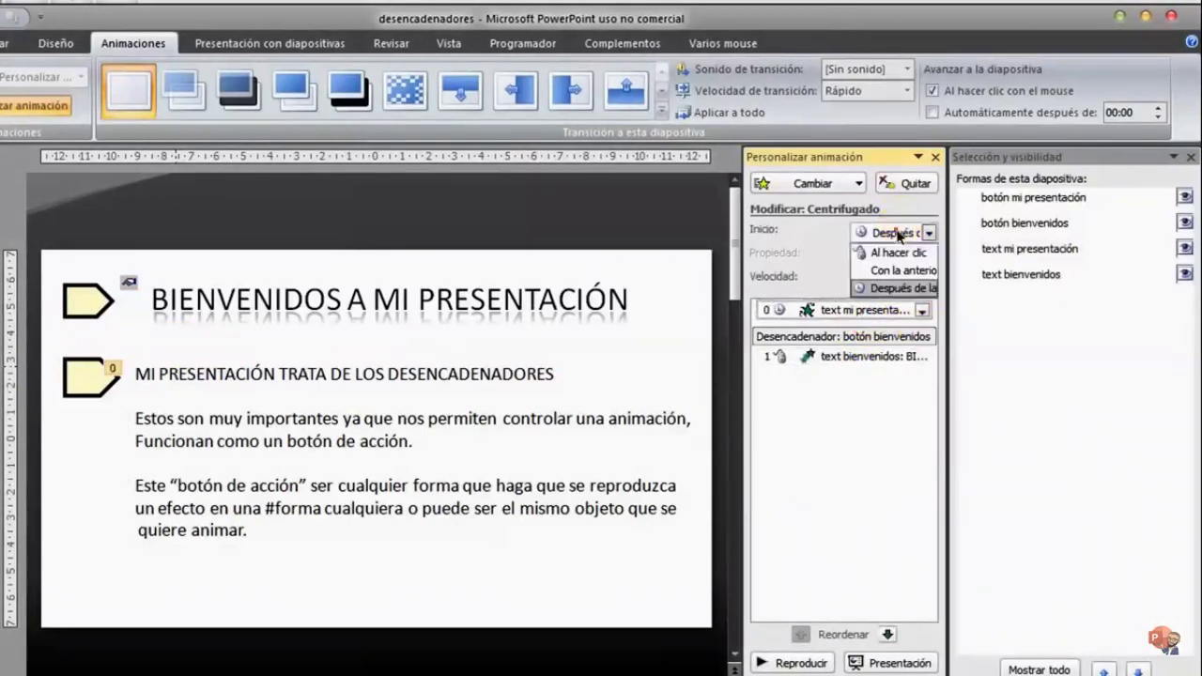
{"action": "left_click", "coordinate": [892, 251]}
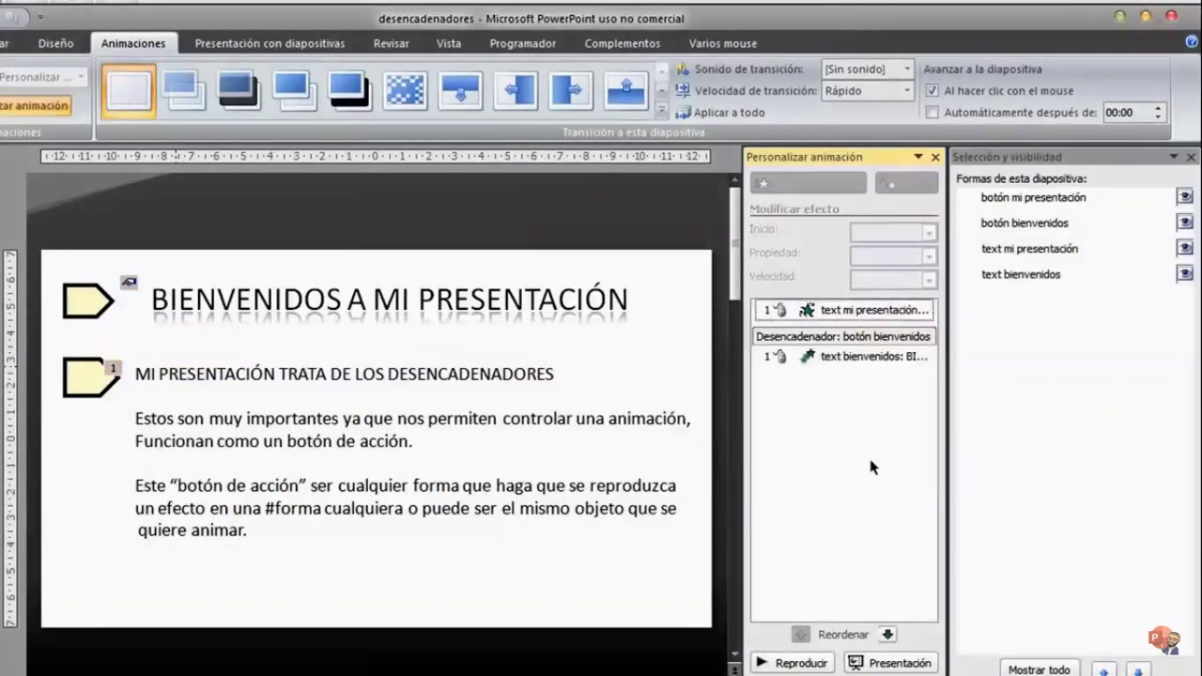
{"action": "left_click", "coordinate": [906, 313]}
Make botón mi presentación the trigger for the text mi presentación effect.
{"action": "left_click", "coordinate": [922, 311]}
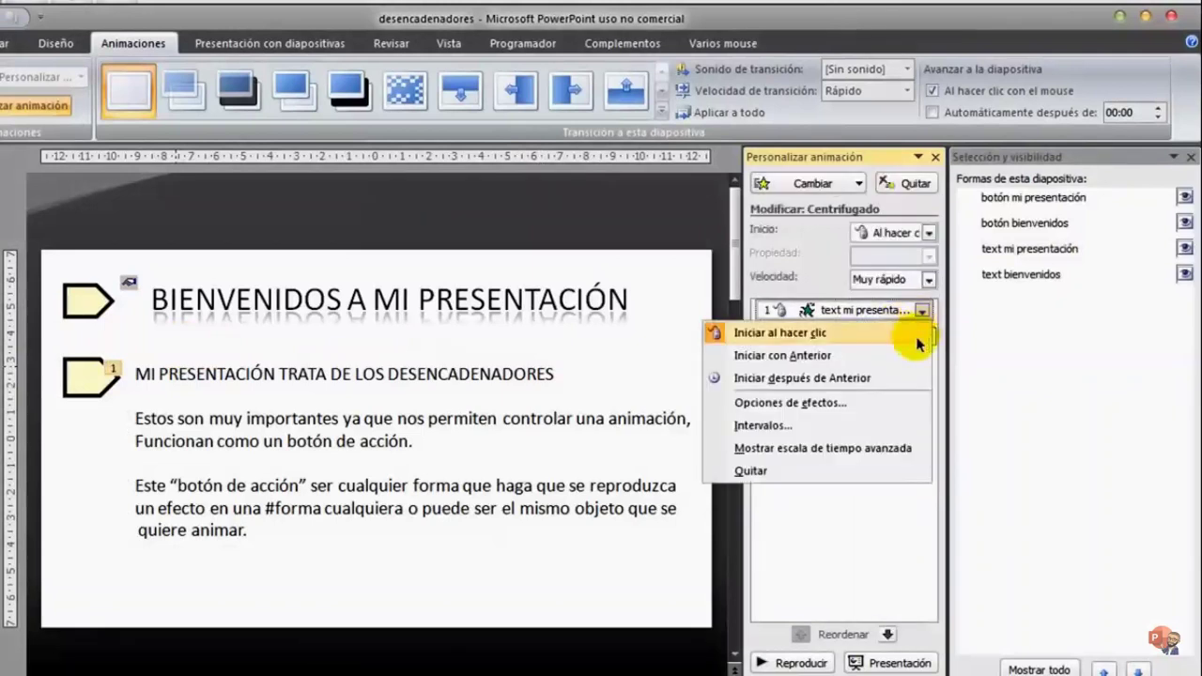
{"action": "left_click", "coordinate": [881, 402]}
{"action": "left_click", "coordinate": [98, 300]}
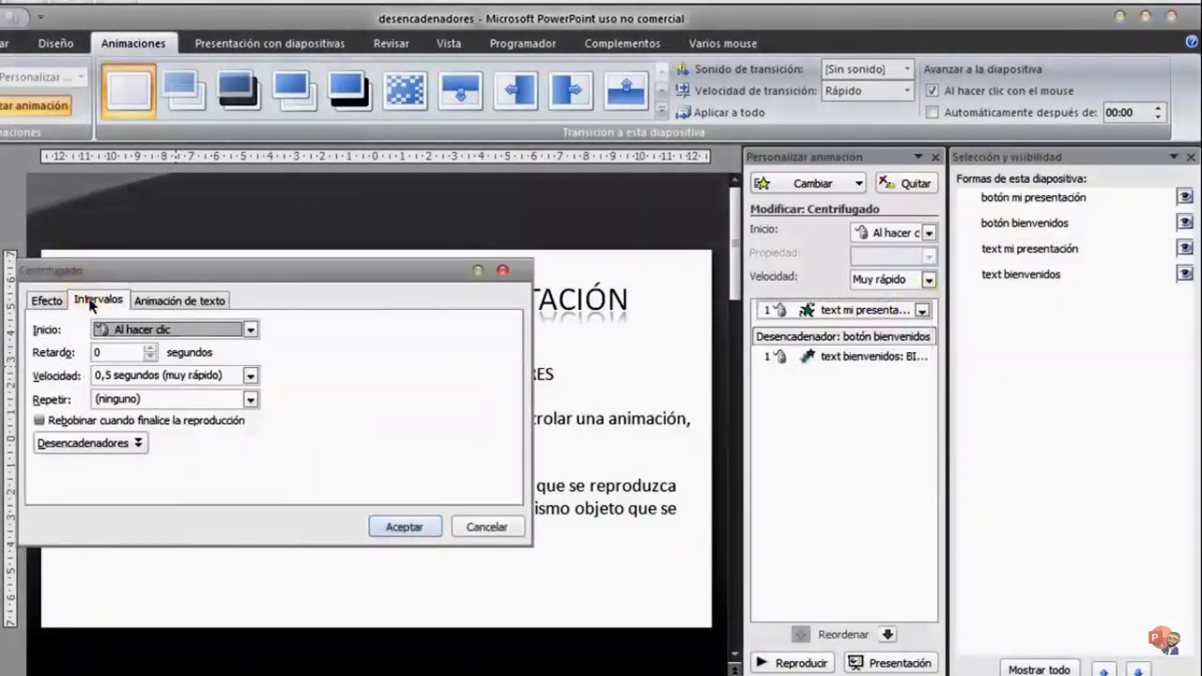
{"action": "left_click", "coordinate": [91, 442]}
{"action": "left_click", "coordinate": [86, 486]}
{"action": "left_click", "coordinate": [245, 486]}
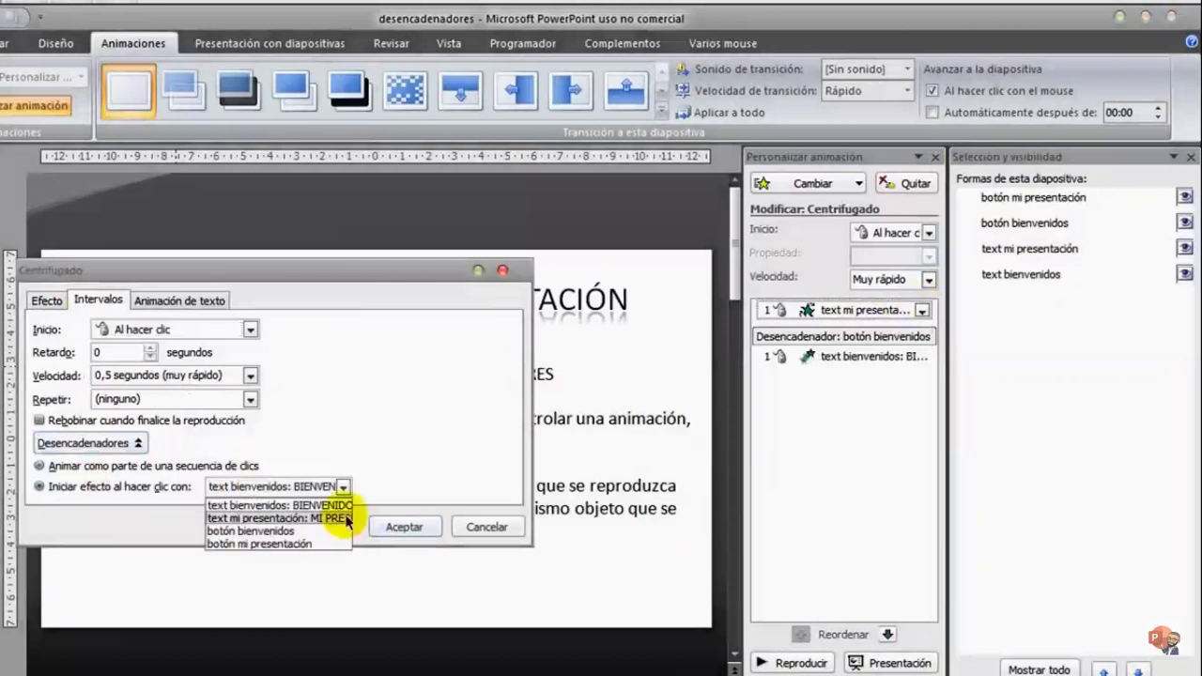
{"action": "left_click", "coordinate": [291, 544]}
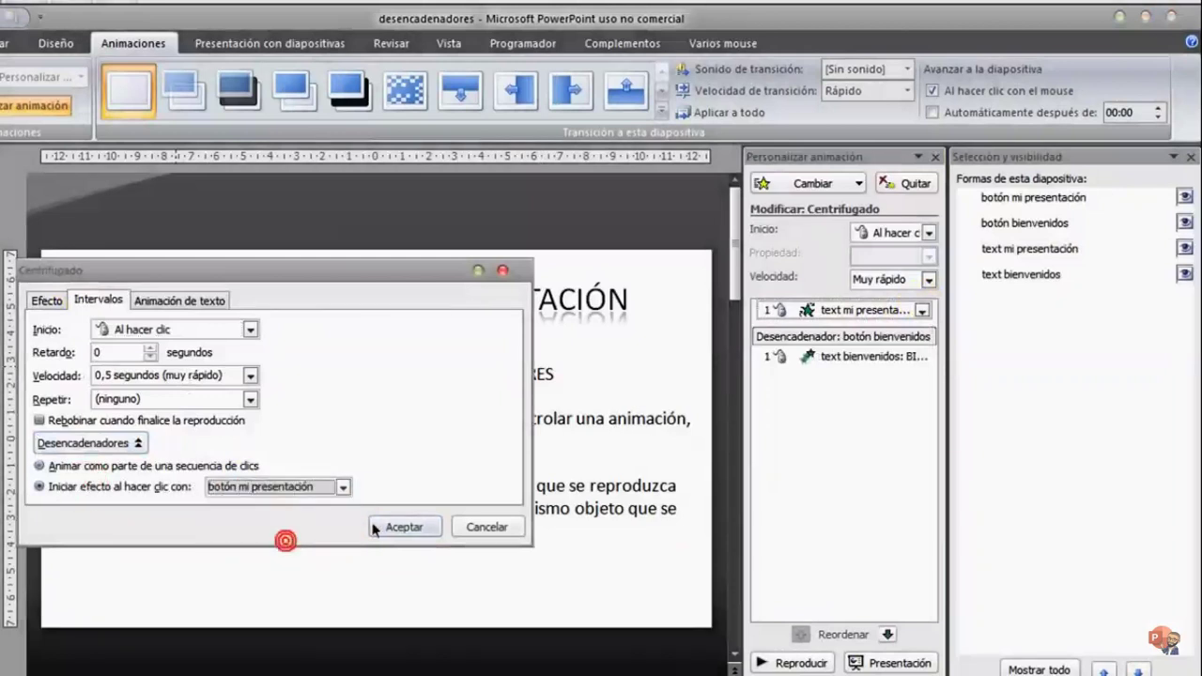
{"action": "left_click", "coordinate": [399, 527]}
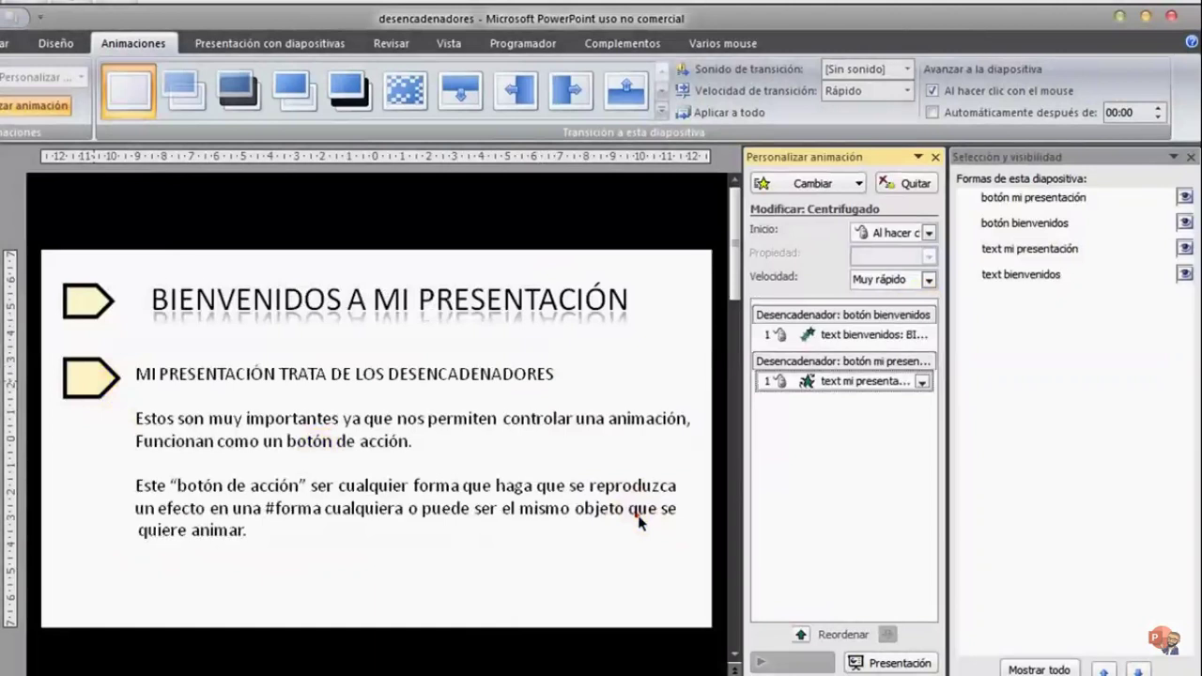
{"action": "left_click", "coordinate": [635, 517]}
Select the text bienvenidos effect and go back to the YouTube tutorial's player settings.
{"action": "left_click", "coordinate": [865, 335]}
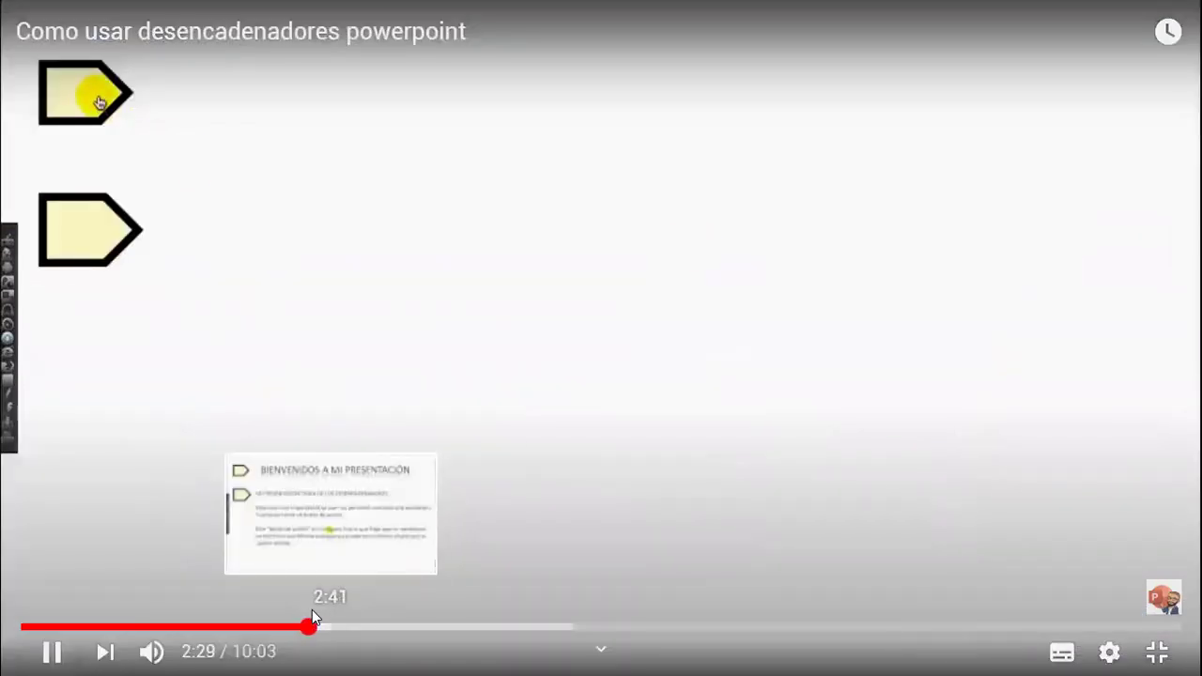
{"action": "left_click", "coordinate": [1102, 652]}
Change the tutorial's Velocidad de reproducción to Normal.
{"action": "left_click", "coordinate": [1098, 519]}
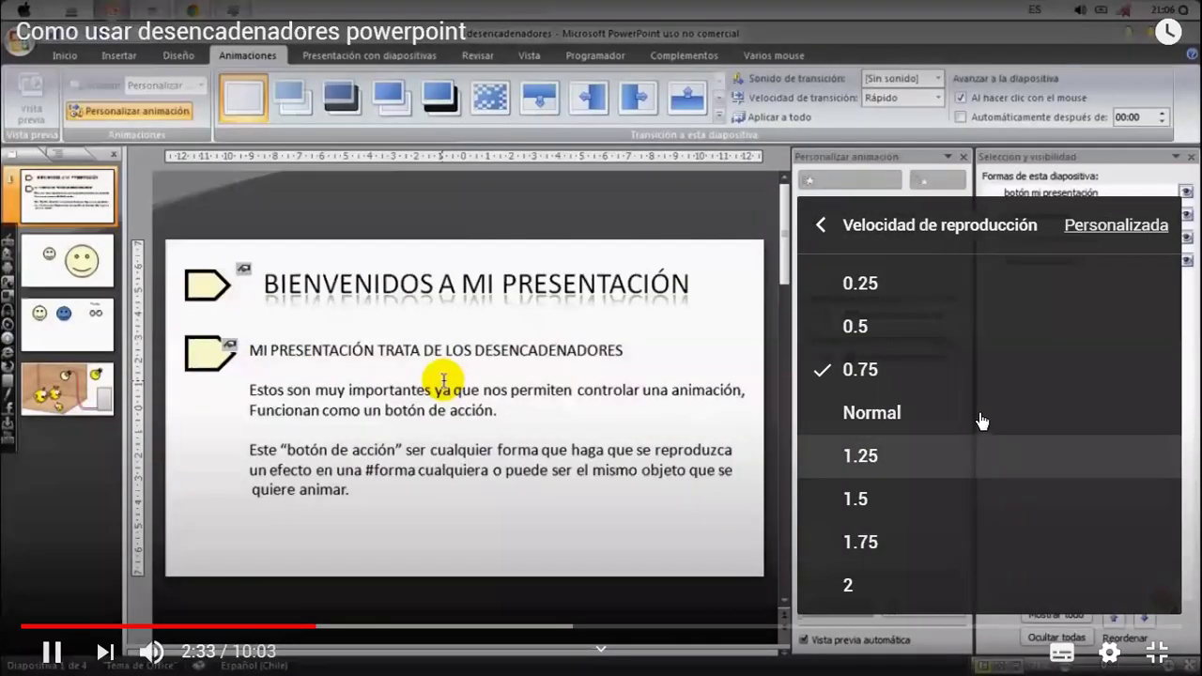
{"action": "left_click", "coordinate": [982, 418]}
{"action": "left_click", "coordinate": [1109, 654]}
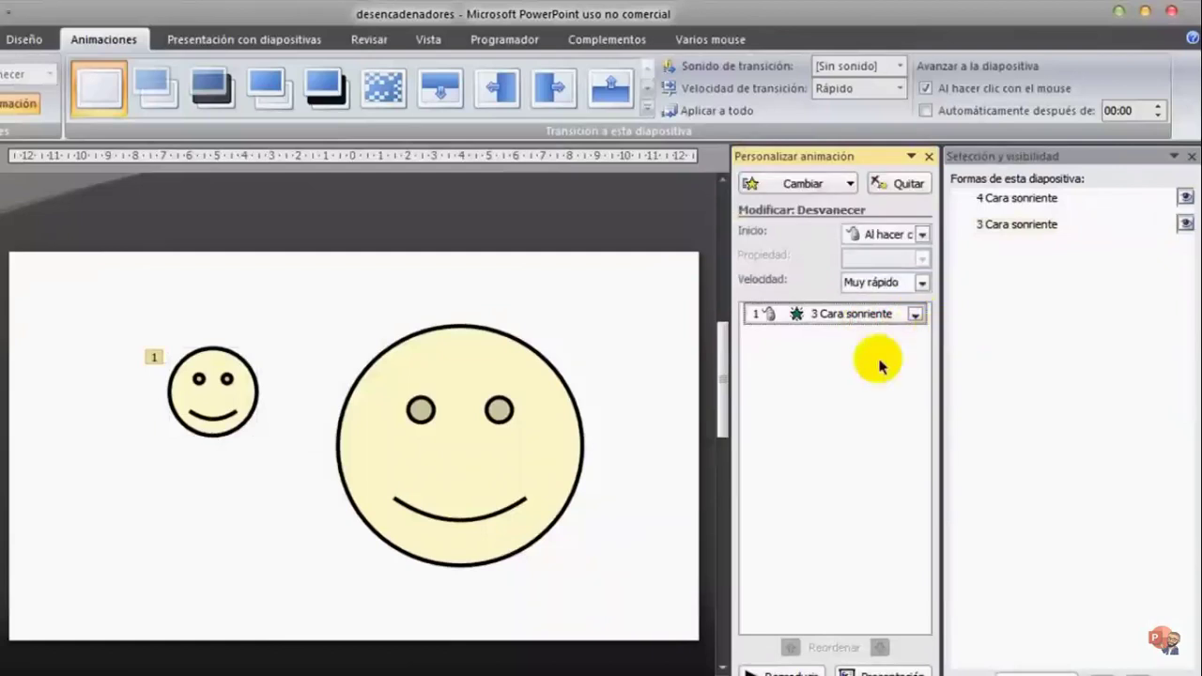
Rename the two Cara sonriente shapes to 'cara pequeña' and 'cara grande'.
{"action": "left_click", "coordinate": [207, 385]}
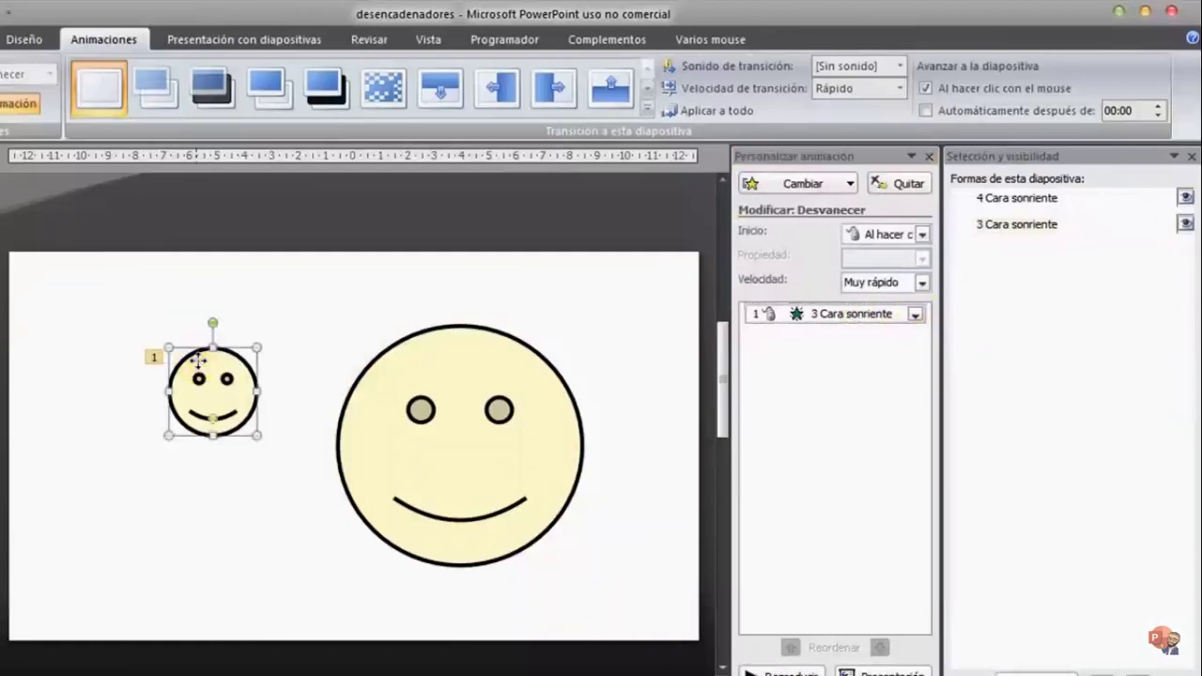
{"action": "left_click", "coordinate": [1056, 228]}
{"action": "type", "text": "cara pe"}
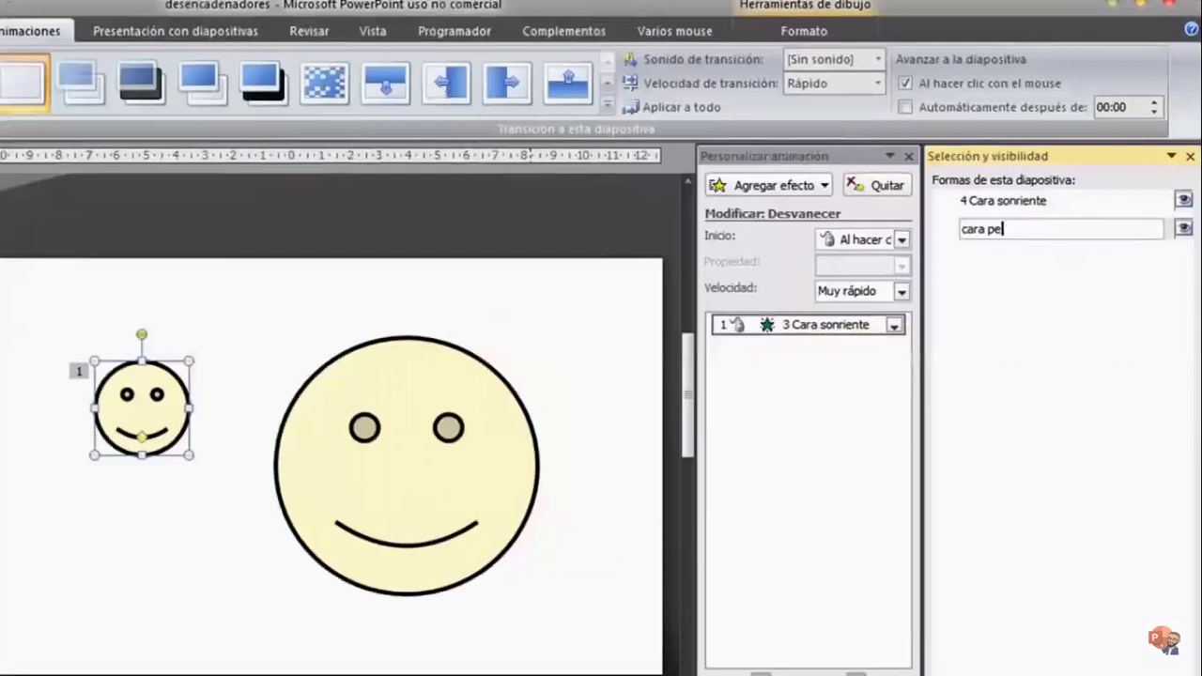
{"action": "type", "text": "queña"}
{"action": "key", "text": "Return"}
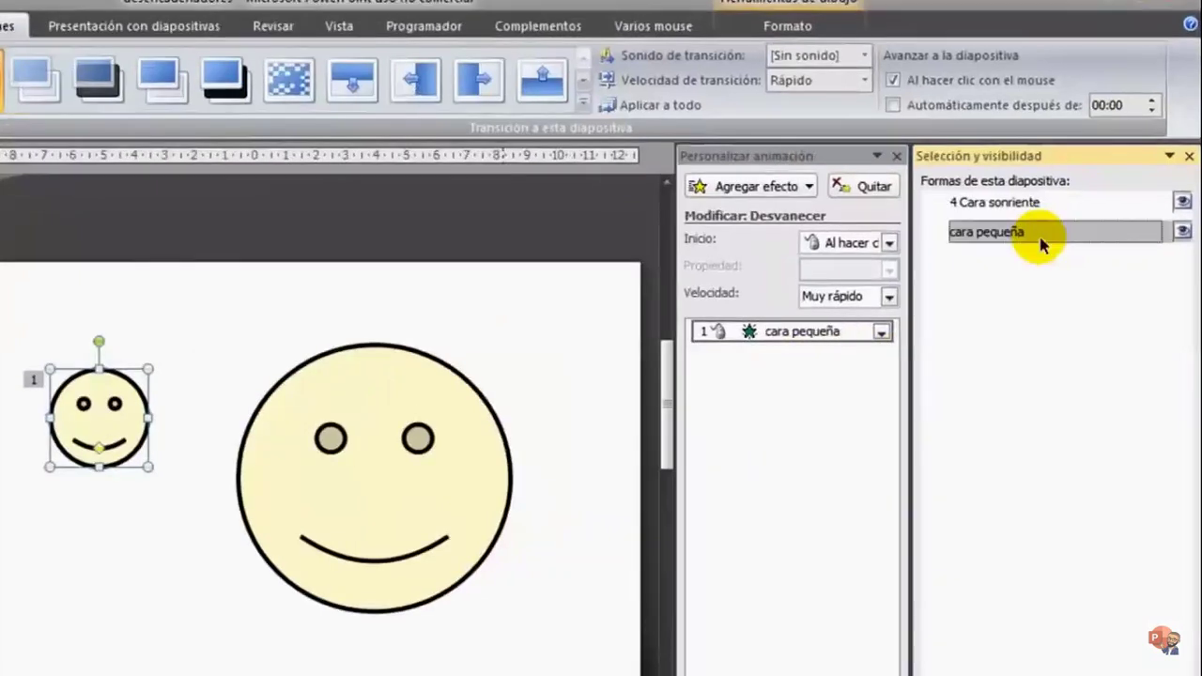
{"action": "left_click", "coordinate": [323, 477]}
{"action": "left_click", "coordinate": [1051, 200]}
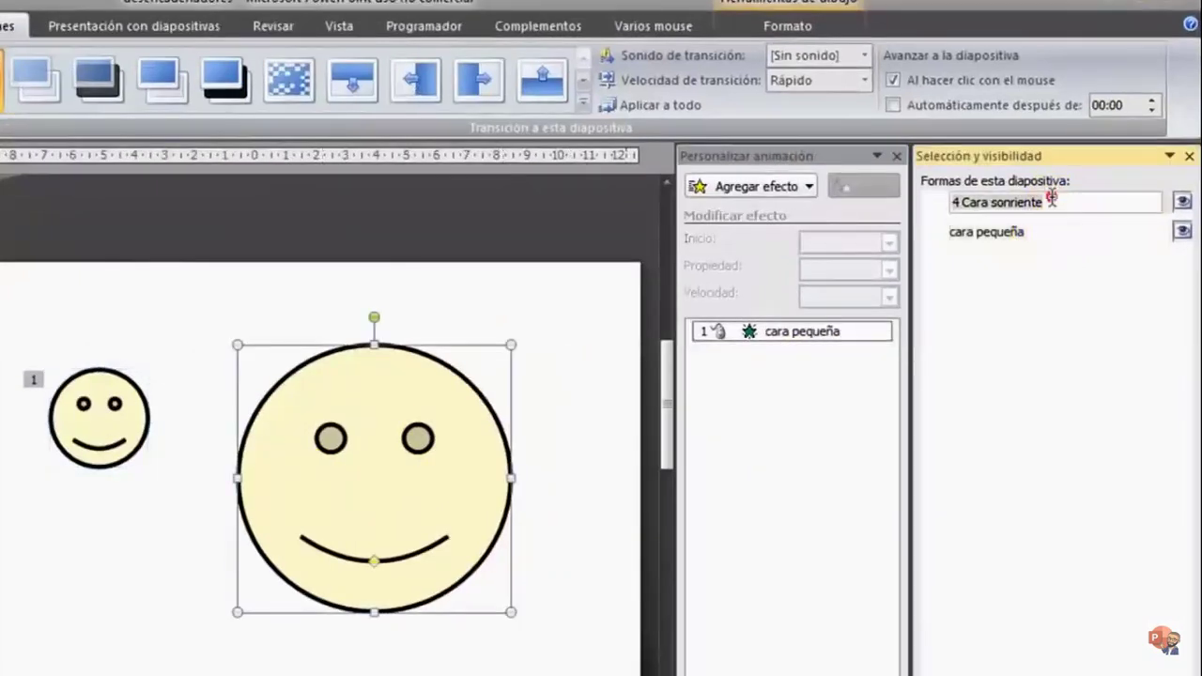
{"action": "type", "text": "cara "}
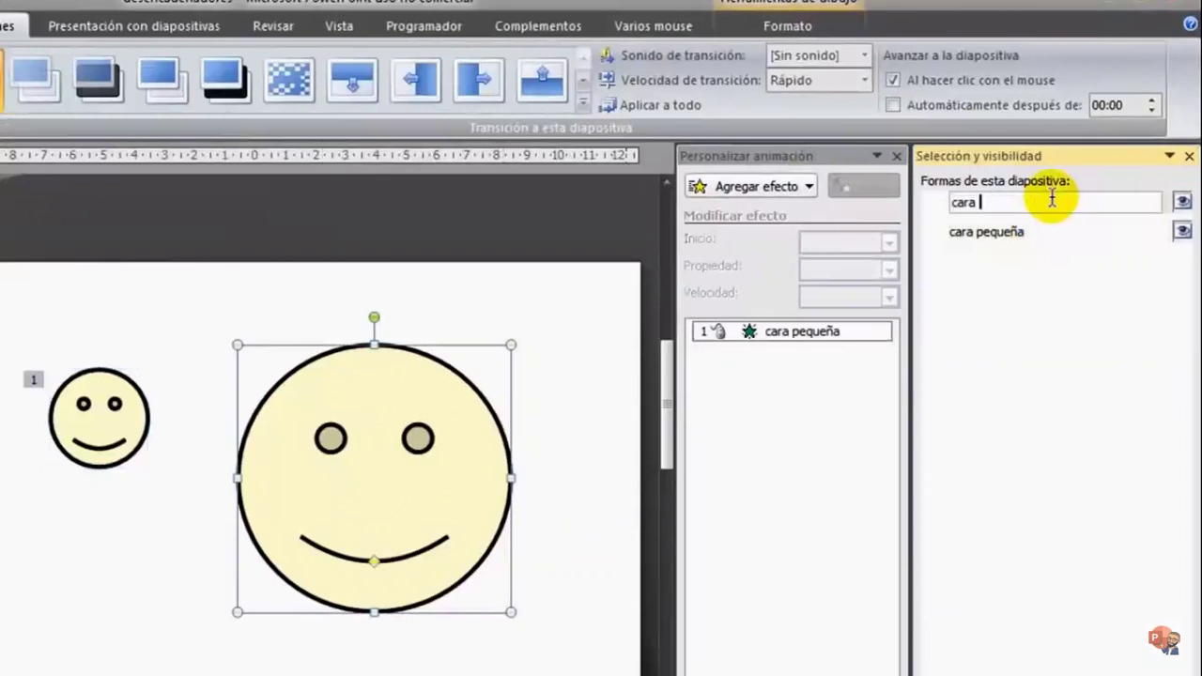
{"action": "type", "text": "grande"}
{"action": "key", "text": "Return"}
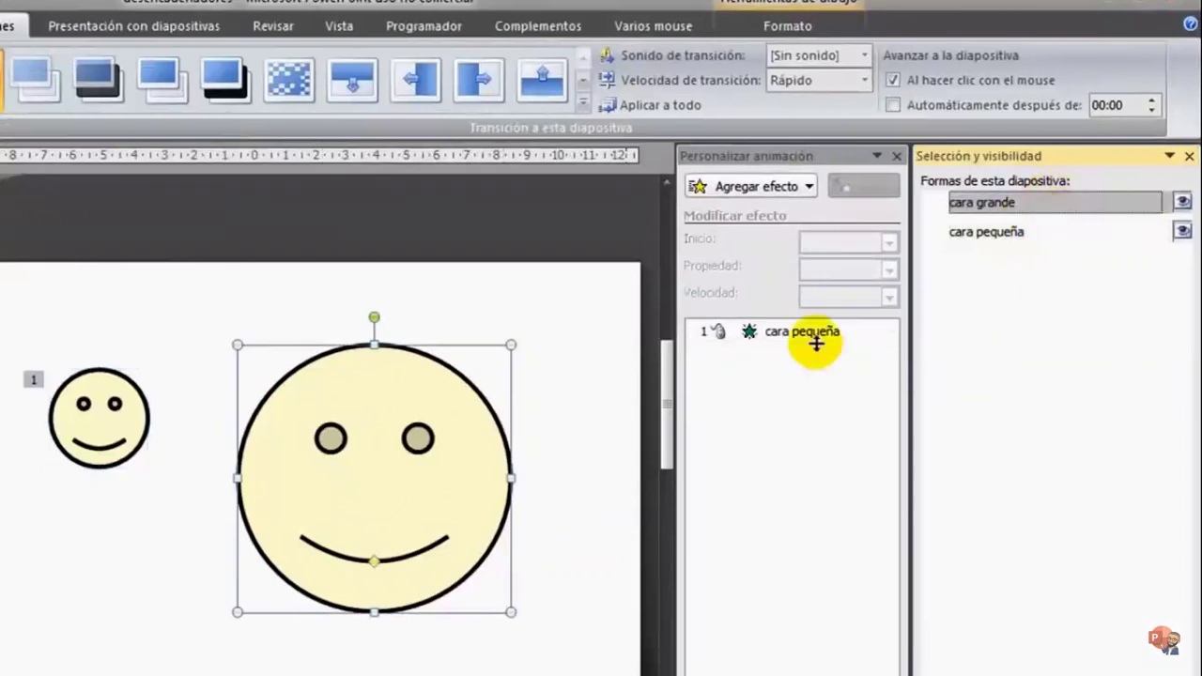
{"action": "left_click", "coordinate": [807, 331]}
Make cara grande the trigger for the cara pequeña fade effect.
{"action": "left_click", "coordinate": [880, 331]}
{"action": "left_click", "coordinate": [788, 429]}
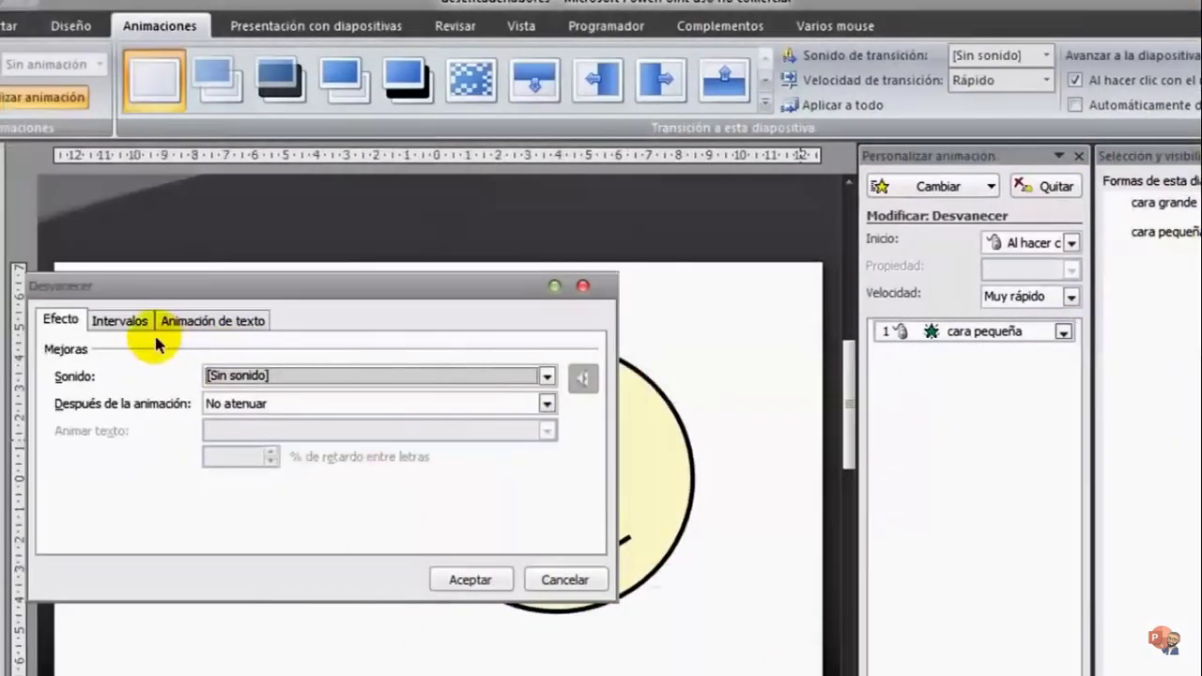
{"action": "left_click", "coordinate": [101, 319]}
{"action": "left_click", "coordinate": [127, 482]}
{"action": "left_click", "coordinate": [89, 533]}
{"action": "left_click", "coordinate": [300, 533]}
{"action": "left_click", "coordinate": [320, 569]}
{"action": "left_click", "coordinate": [469, 579]}
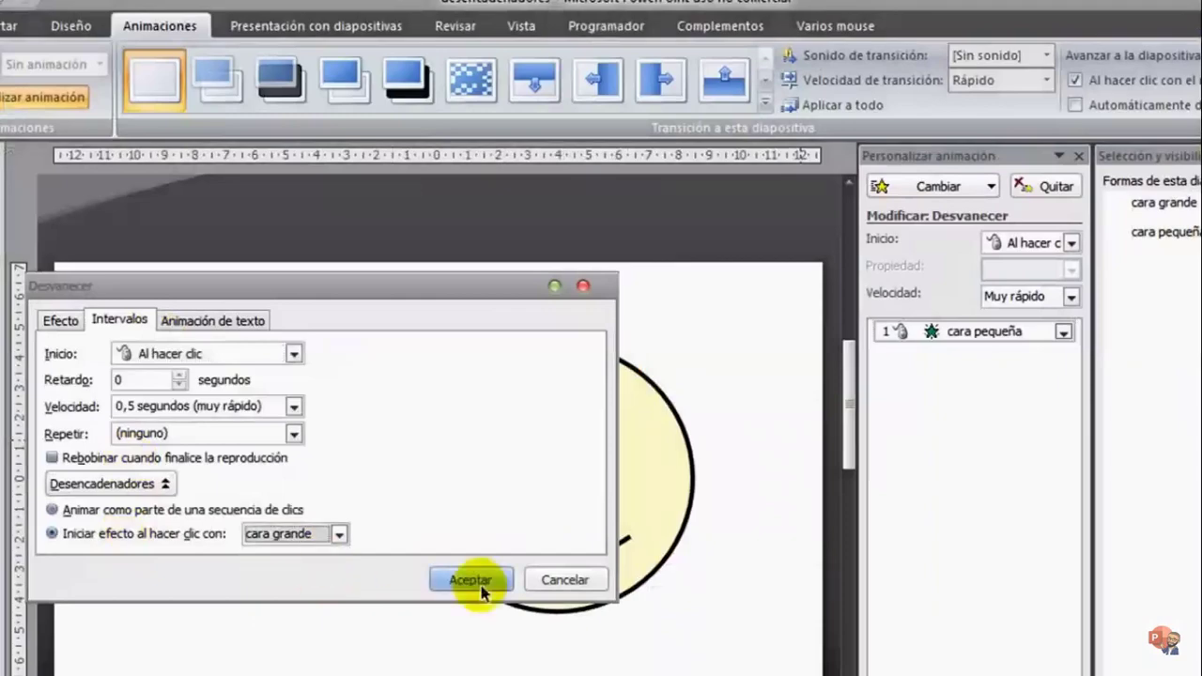
Run the slide show, click the big face to fade in the small one, then exit.
{"action": "key", "text": "F5"}
{"action": "left_click", "coordinate": [890, 413]}
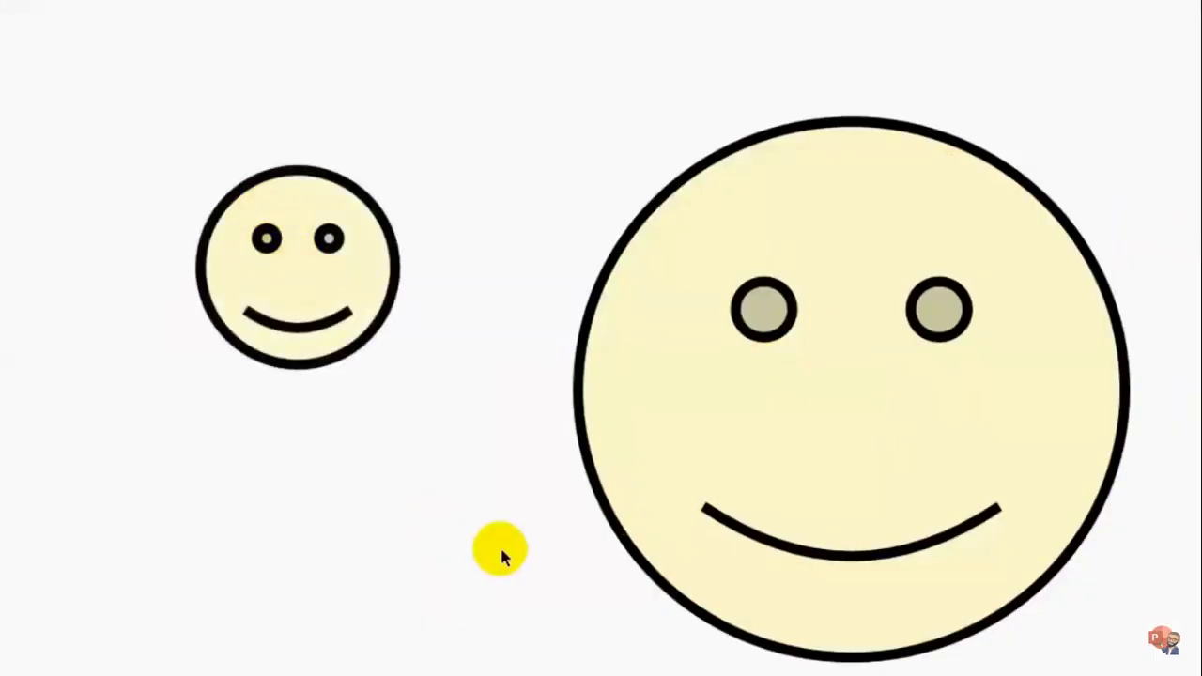
{"action": "key", "text": "Escape"}
Give the big smiley a Desvanecer entrance effect at Muy rápido speed.
{"action": "left_click", "coordinate": [609, 457]}
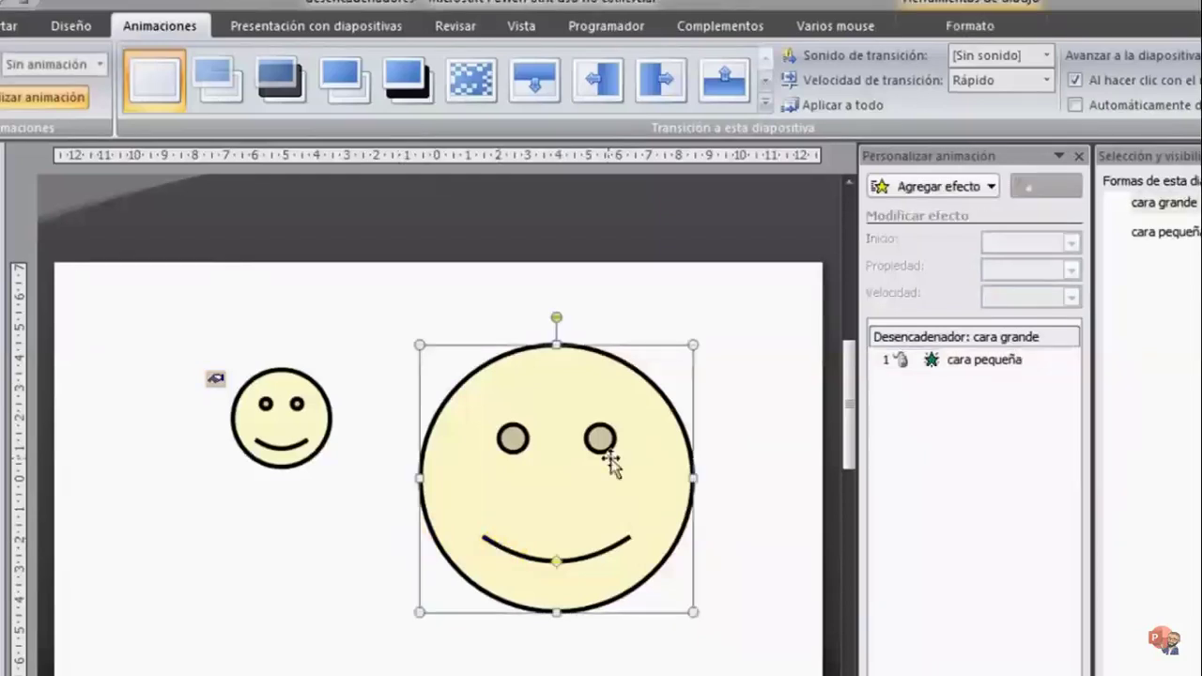
{"action": "left_click", "coordinate": [887, 185]}
{"action": "mouse_move", "coordinate": [838, 213]}
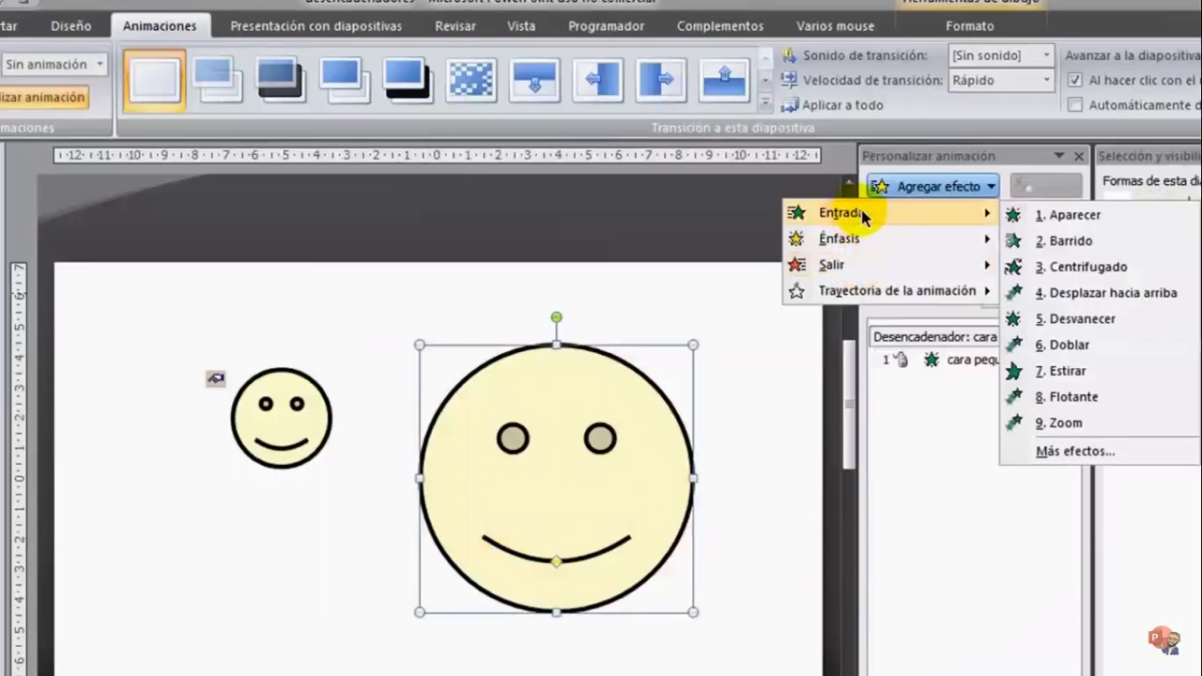
{"action": "left_click", "coordinate": [1089, 318]}
{"action": "left_click", "coordinate": [1071, 297]}
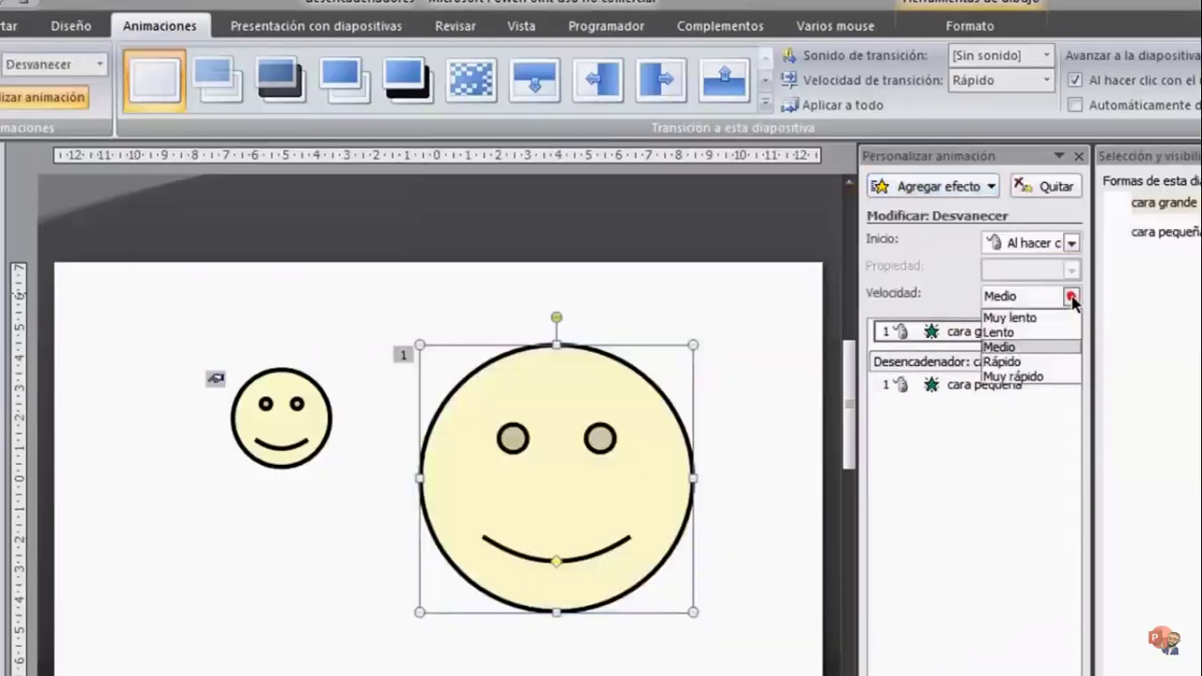
{"action": "left_click", "coordinate": [1012, 375]}
Make cara pequeña the trigger for the cara grande fade effect.
{"action": "left_click", "coordinate": [1062, 331]}
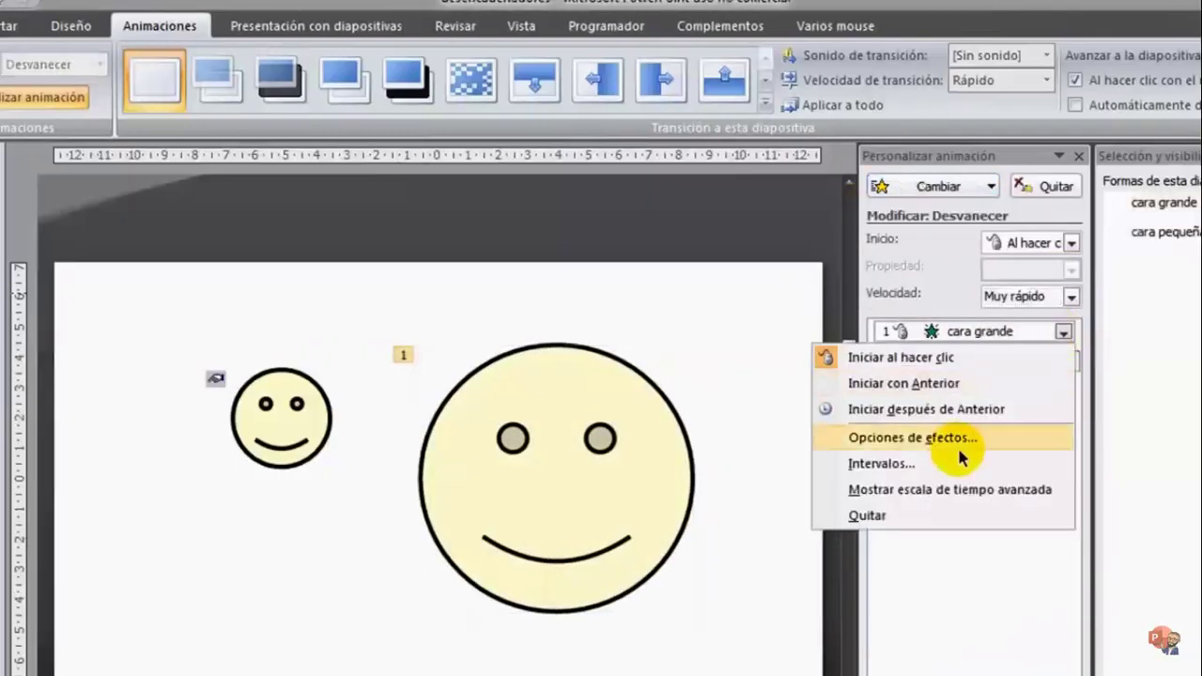
{"action": "left_click", "coordinate": [995, 440]}
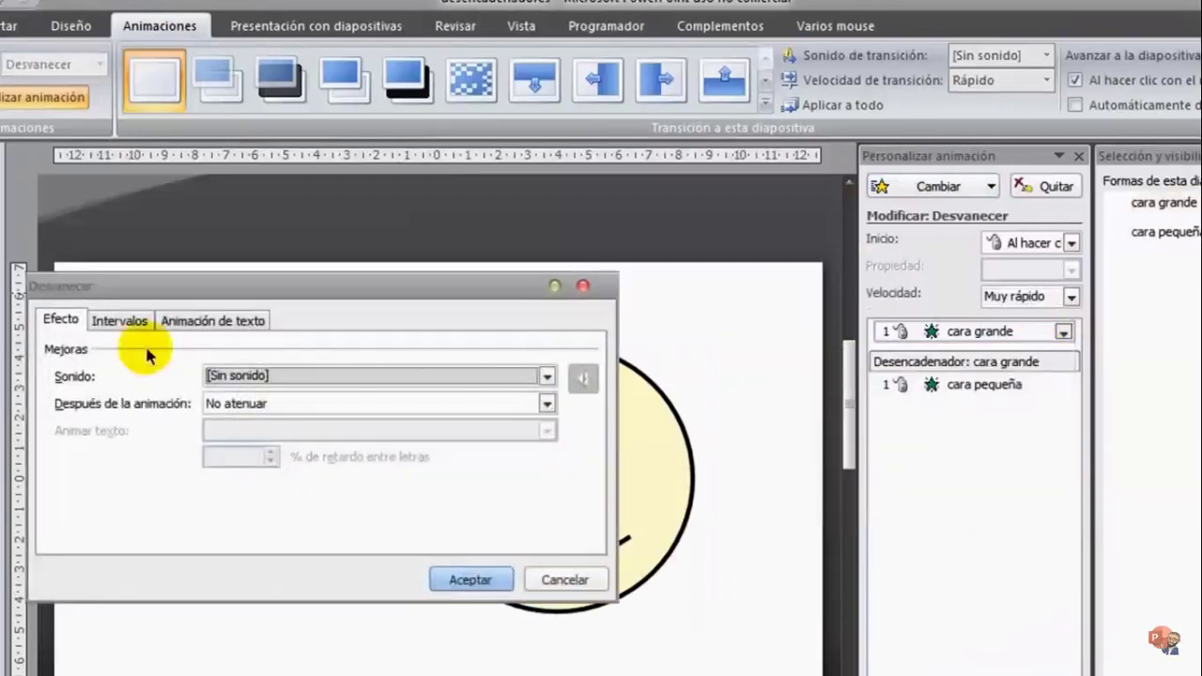
{"action": "left_click", "coordinate": [137, 326]}
{"action": "left_click", "coordinate": [110, 483]}
{"action": "left_click", "coordinate": [111, 532]}
{"action": "left_click", "coordinate": [319, 539]}
{"action": "left_click", "coordinate": [318, 558]}
{"action": "left_click", "coordinate": [469, 579]}
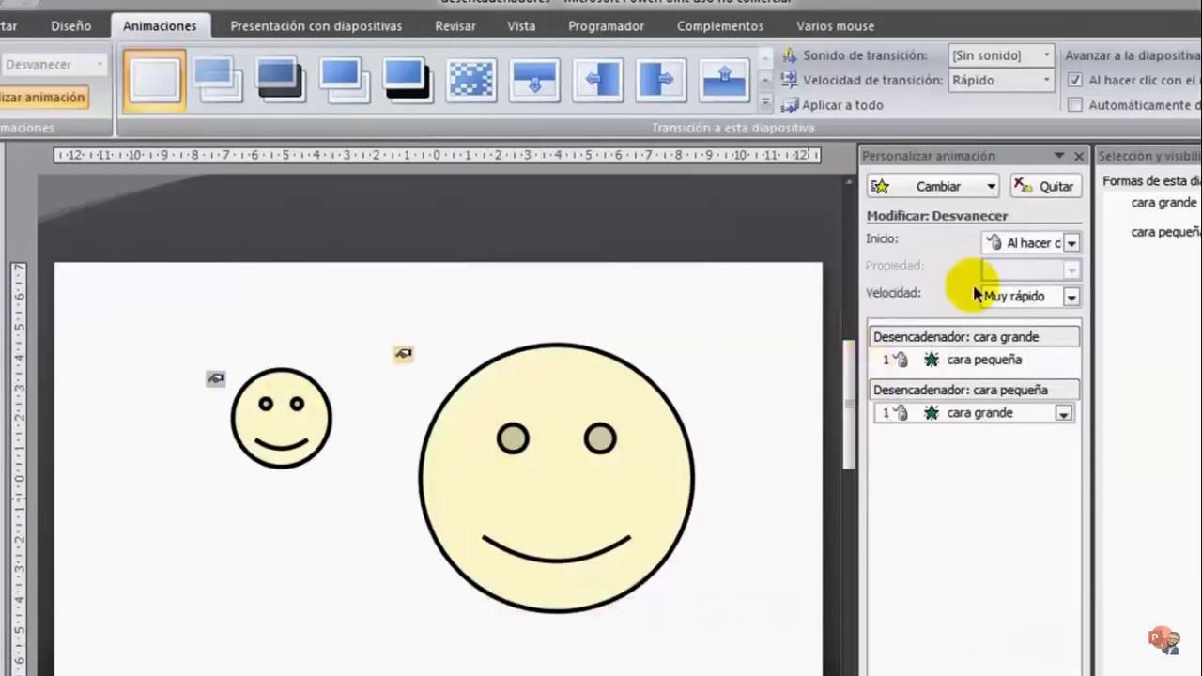
{"action": "left_click", "coordinate": [933, 359]}
Add an Aparecer entrance to the big smiley face, starting with the previous effect.
{"action": "left_click", "coordinate": [944, 413]}
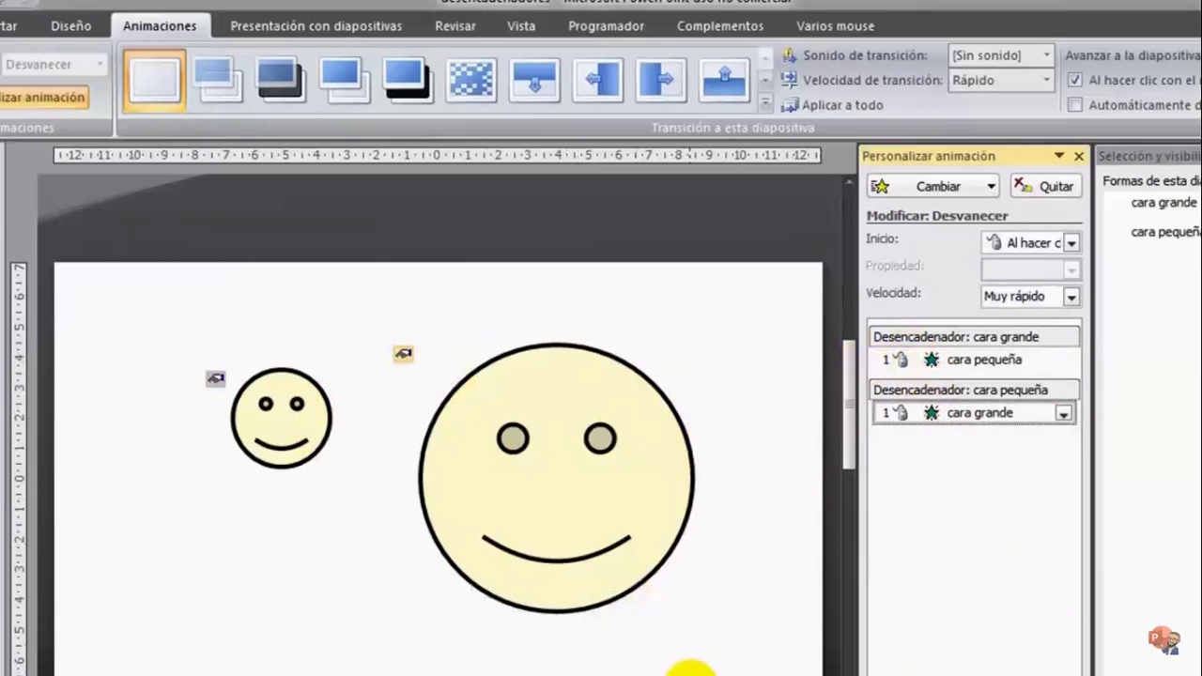
{"action": "left_click", "coordinate": [572, 464]}
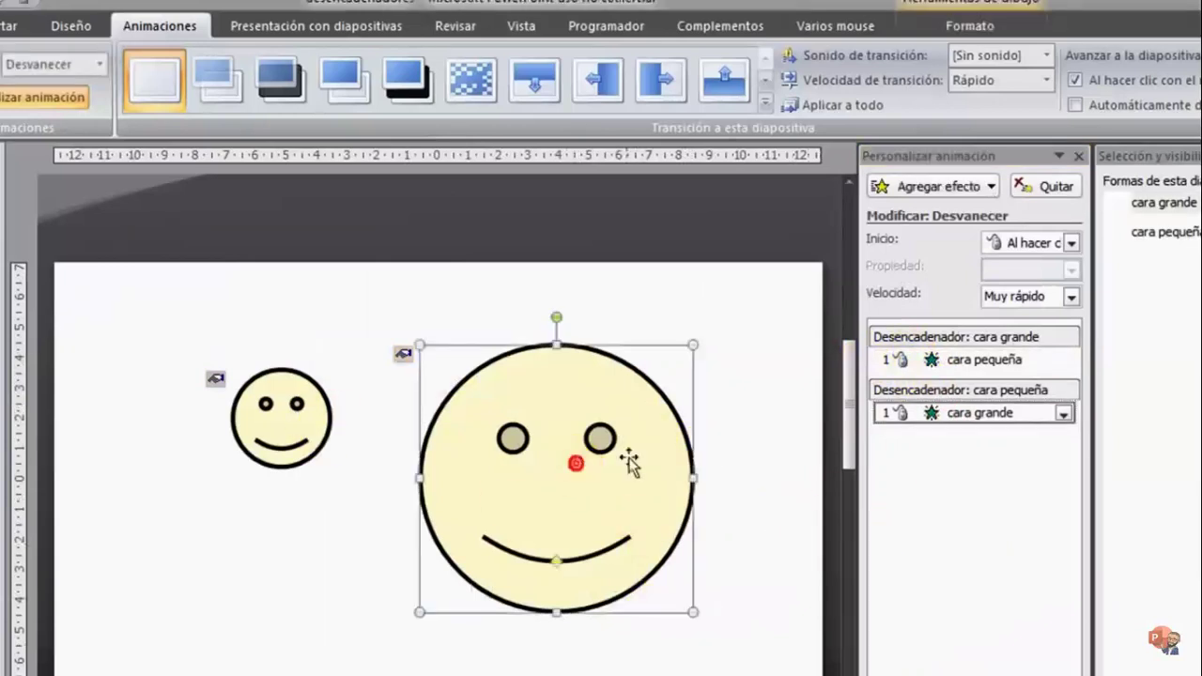
{"action": "left_click", "coordinate": [897, 201]}
{"action": "left_click", "coordinate": [1075, 215]}
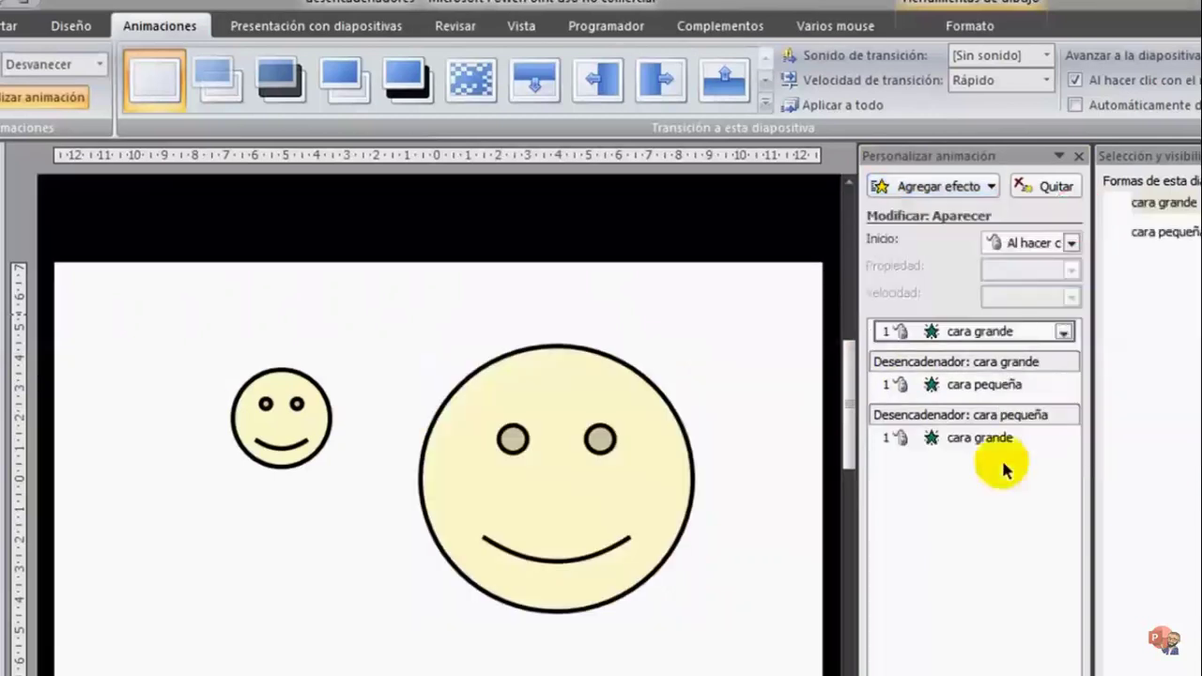
{"action": "left_click", "coordinate": [998, 332]}
{"action": "left_click", "coordinate": [1026, 250]}
{"action": "left_click", "coordinate": [1018, 283]}
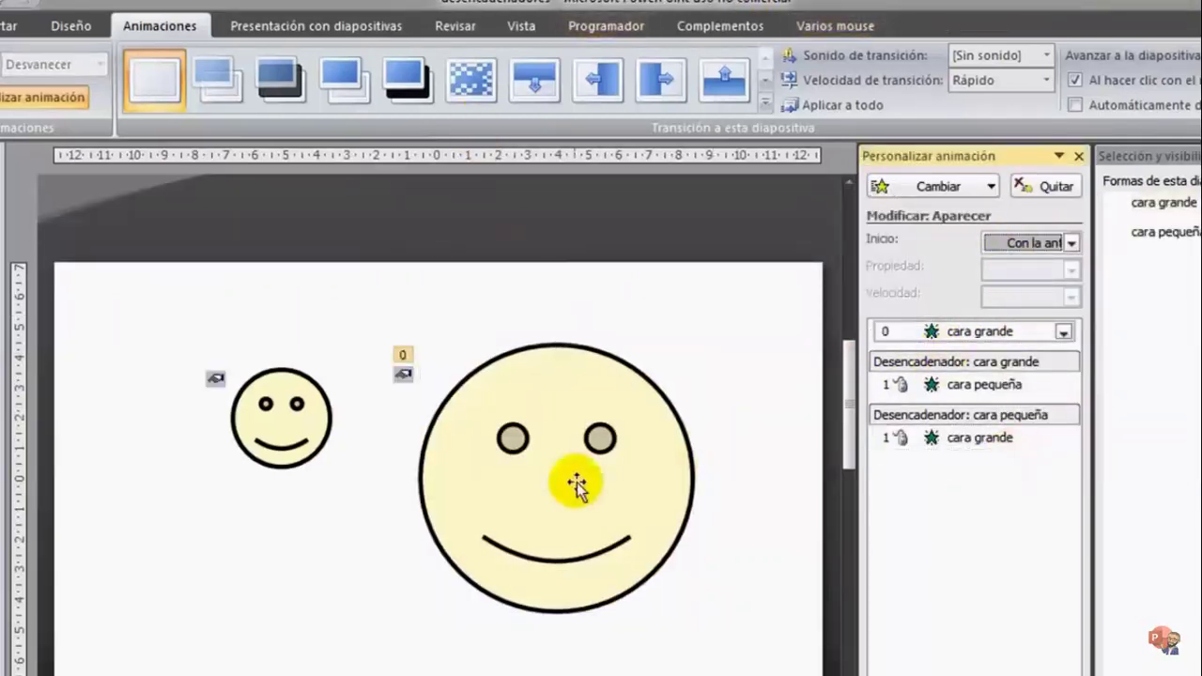
Run the slideshow and click the big face to check it triggers the small face.
{"action": "key", "text": "F5"}
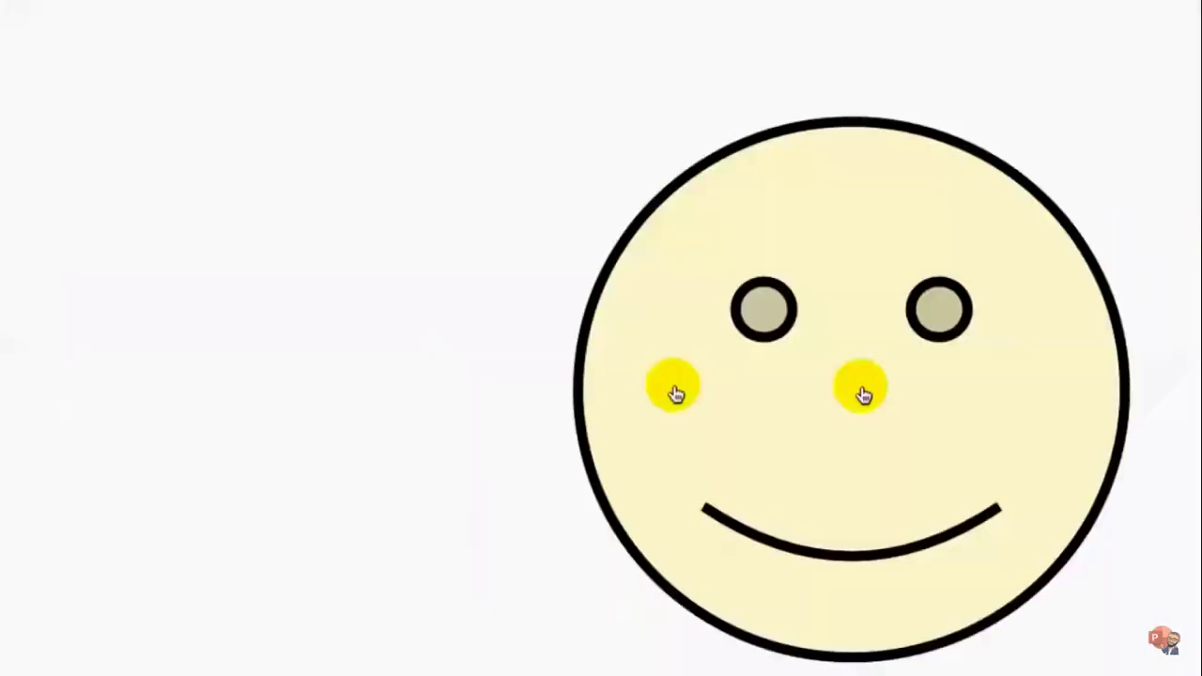
{"action": "left_click", "coordinate": [776, 431]}
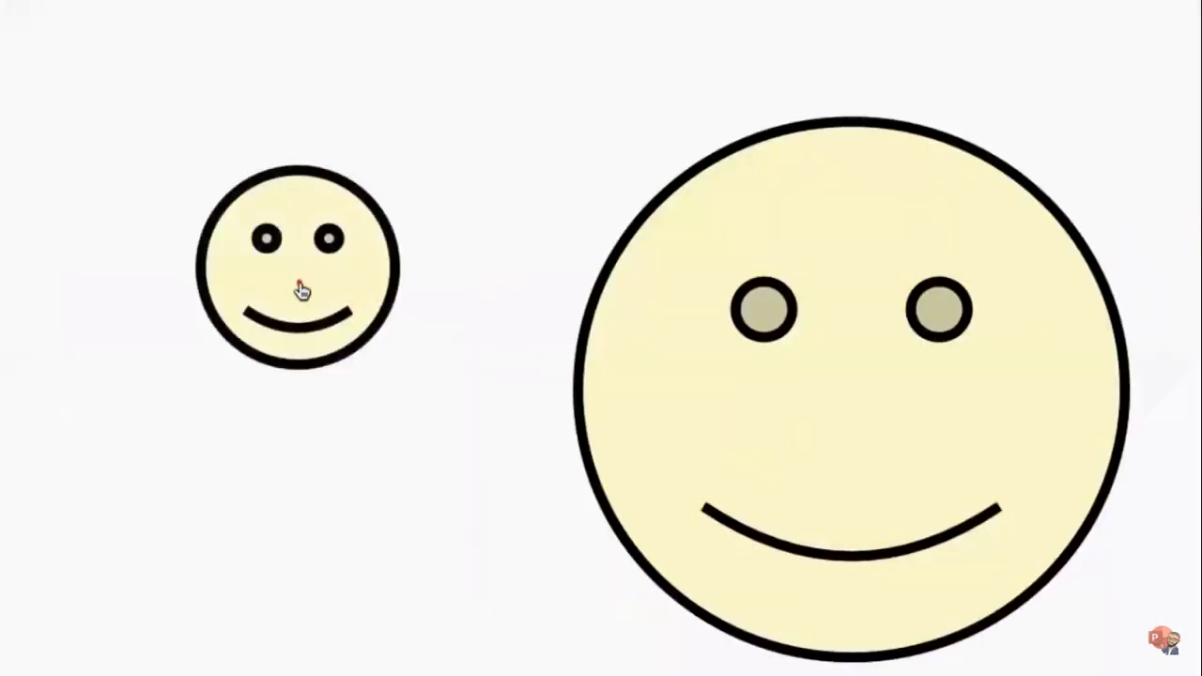
{"action": "left_click", "coordinate": [827, 377]}
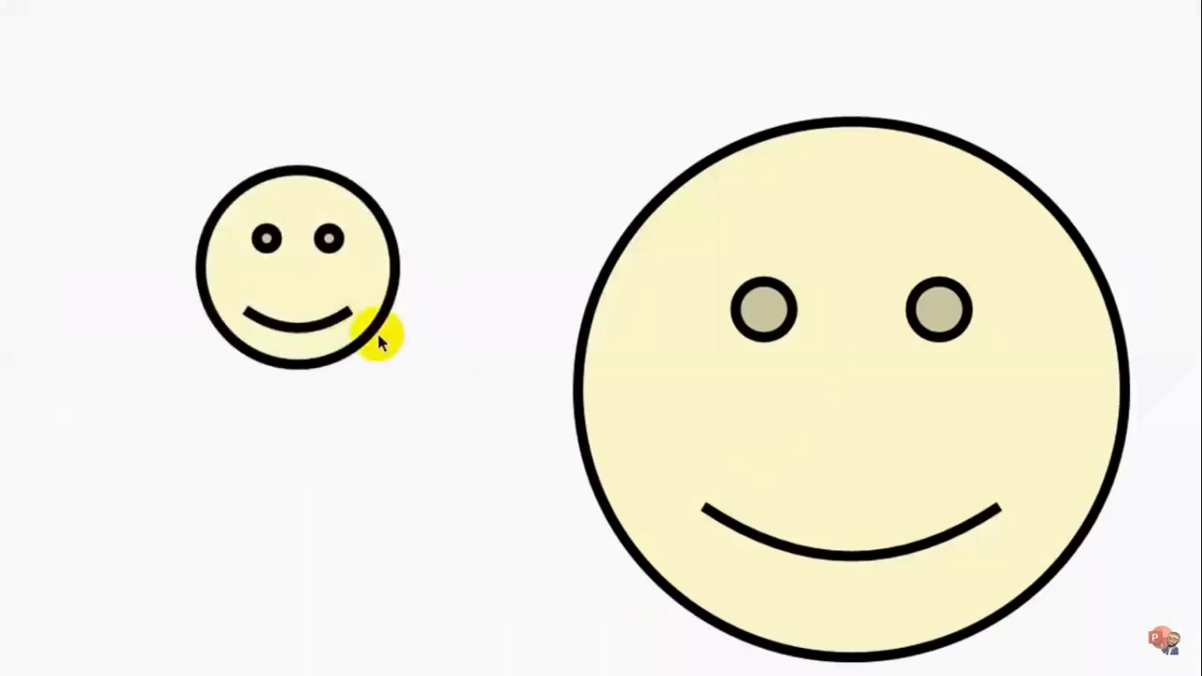
{"action": "key", "text": "Escape"}
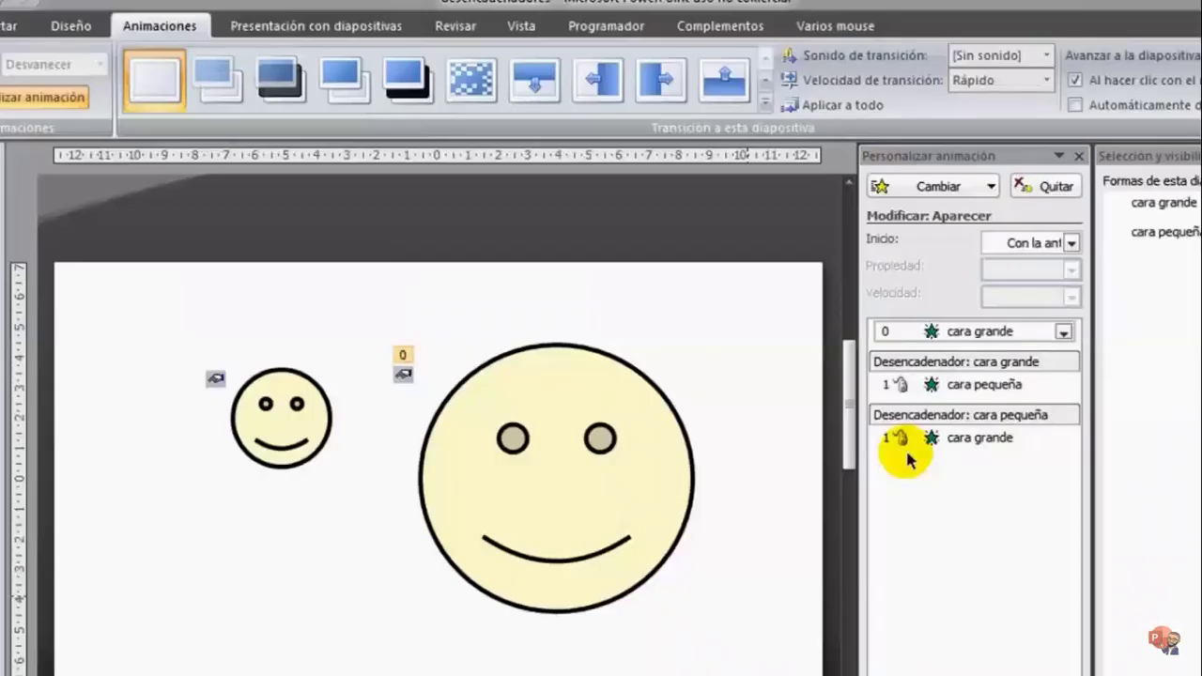
Bring up the Salir exit effects for the selected big face.
{"action": "left_click", "coordinate": [368, 574]}
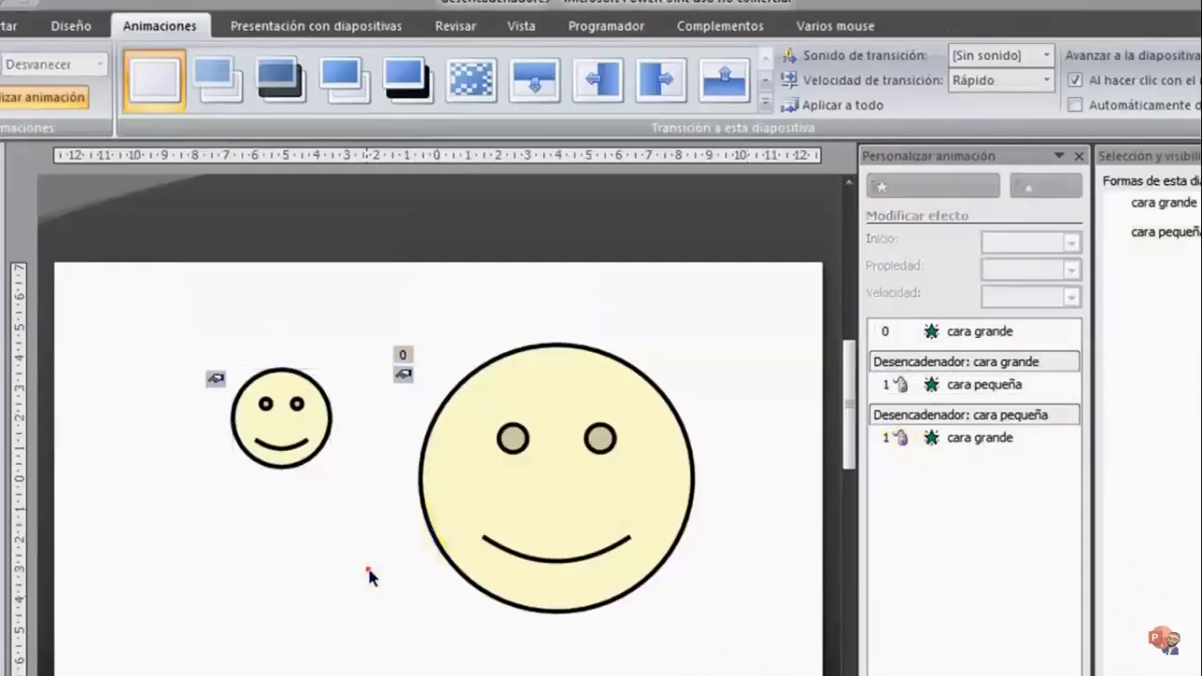
{"action": "left_click", "coordinate": [532, 421]}
{"action": "left_click", "coordinate": [932, 185]}
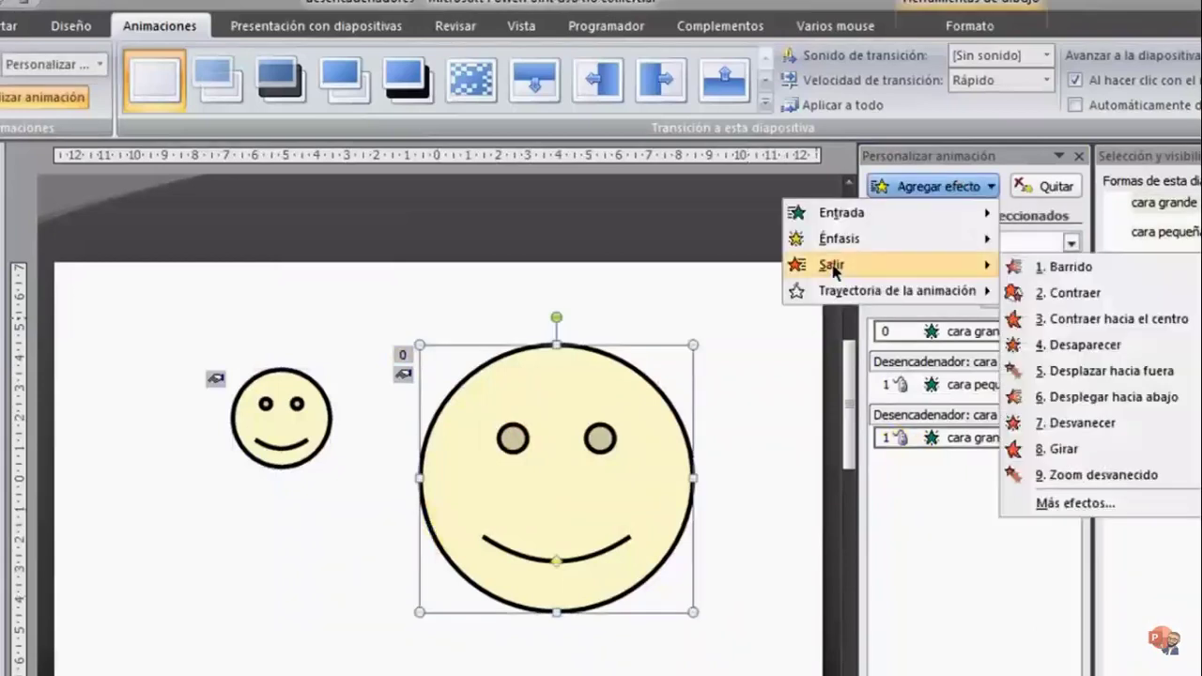
Give 'cara grande' a Desaparecer exit starting Con la anterior, moved under Desencadenador: cara grande.
{"action": "left_click", "coordinate": [1108, 344]}
{"action": "left_click", "coordinate": [1037, 242]}
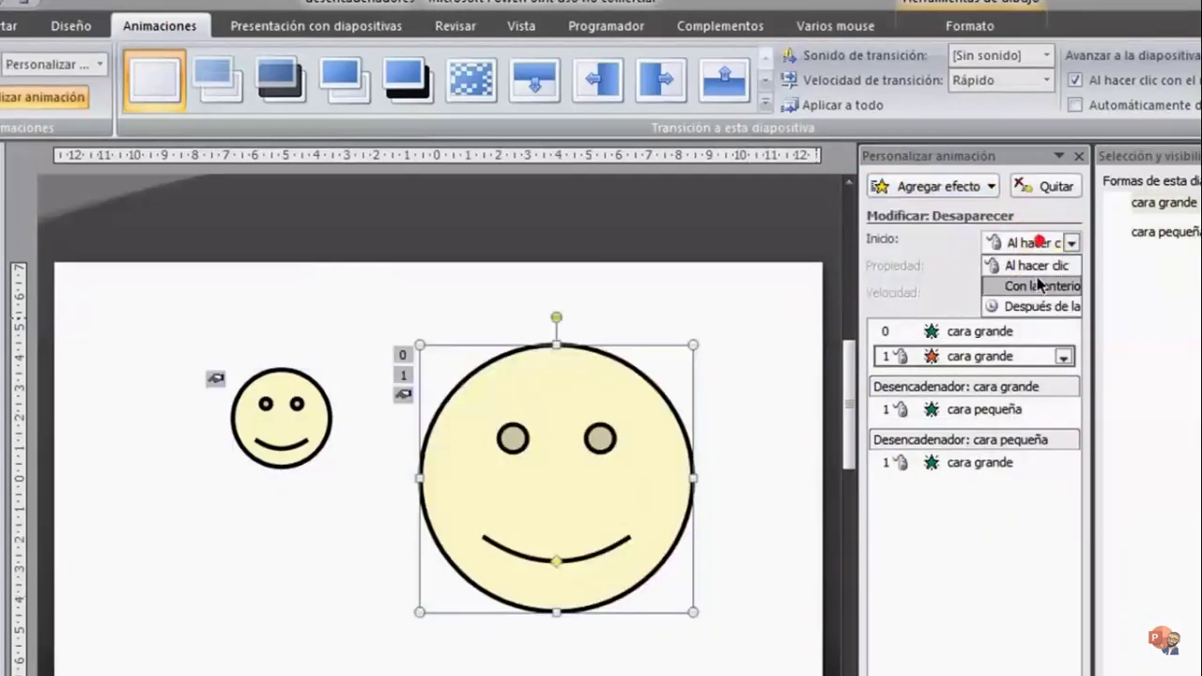
{"action": "left_click", "coordinate": [1038, 284]}
{"action": "left_click", "coordinate": [544, 535]}
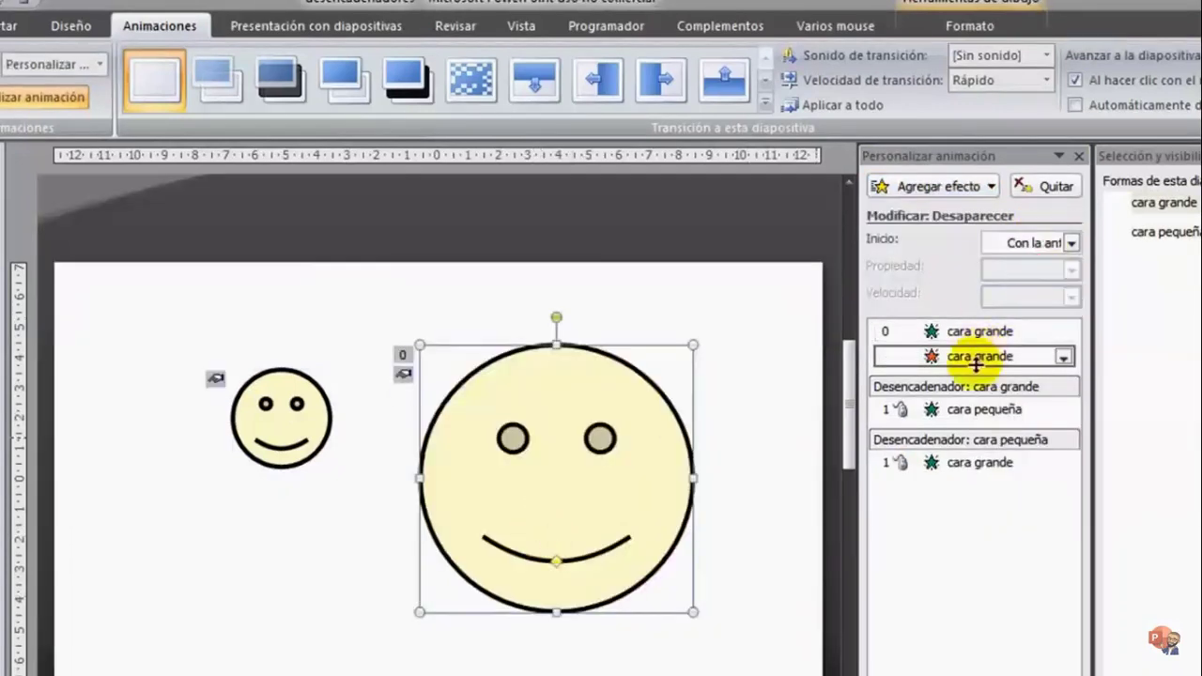
{"action": "mouse_move", "coordinate": [976, 364]}
{"action": "left_mouse_down"}
{"action": "mouse_move", "coordinate": [1033, 427]}
{"action": "mouse_move", "coordinate": [986, 418]}
{"action": "left_mouse_up"}
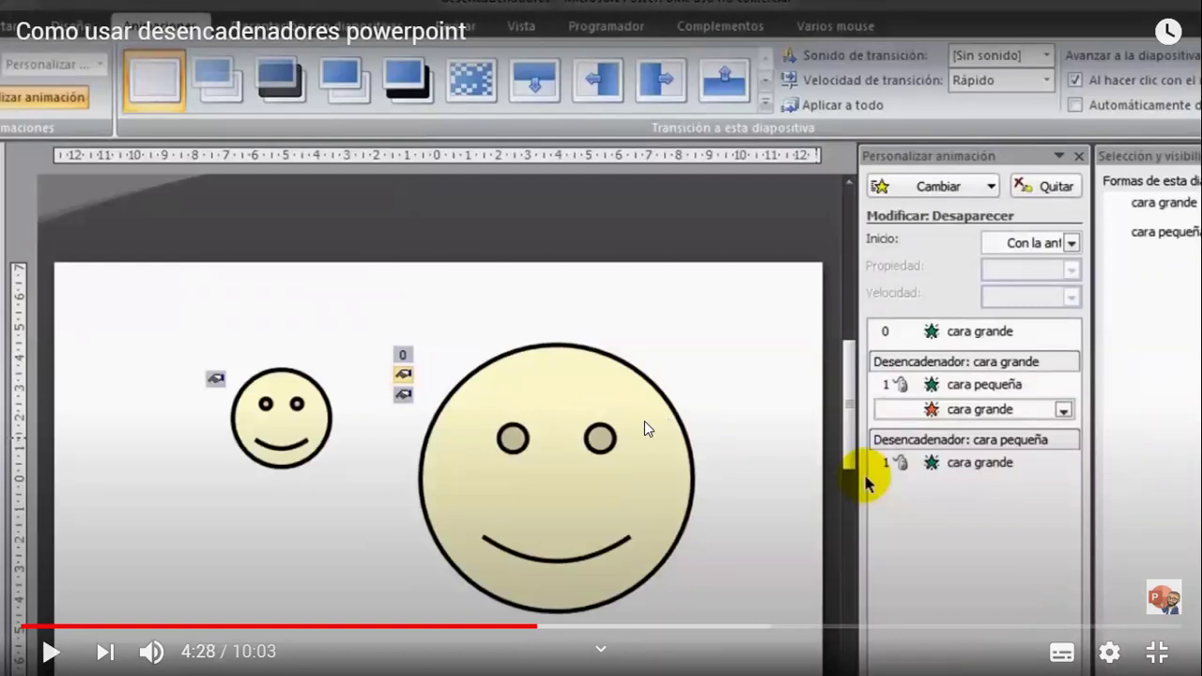
Leave fullscreen and open 'TUTORIAL RULETA INTERACTIVA CON POWERPOINT' from the 'ruleta en power point' results.
{"action": "key", "text": "Escape"}
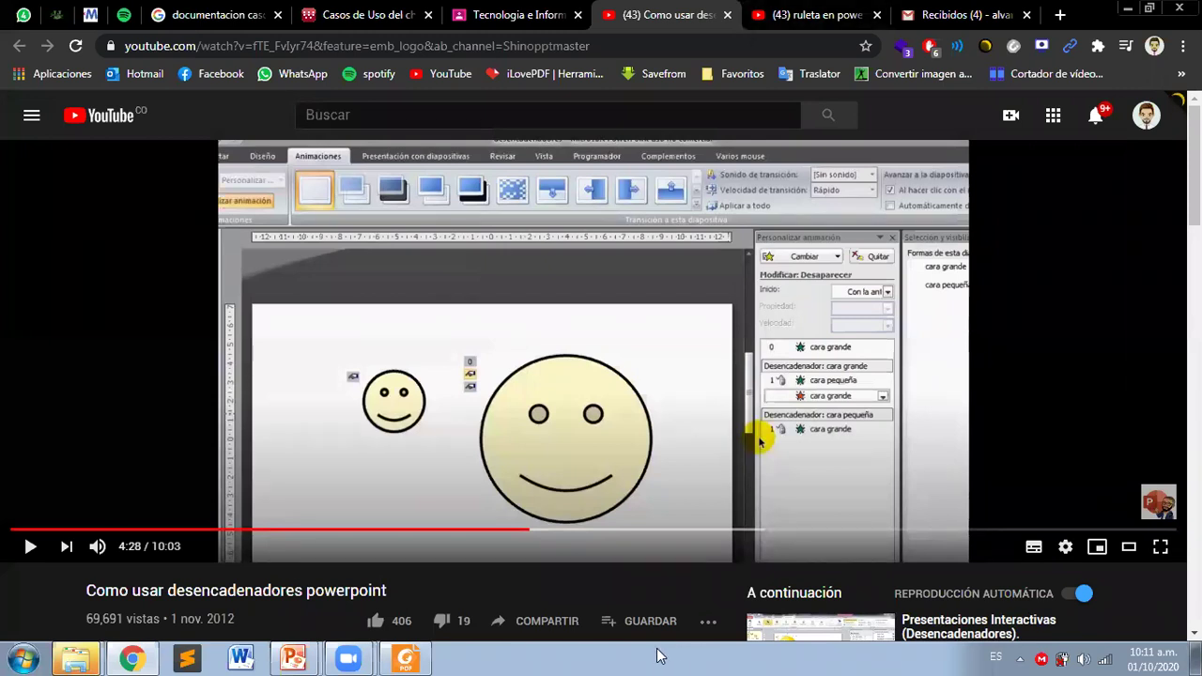
{"action": "left_click", "coordinate": [794, 28]}
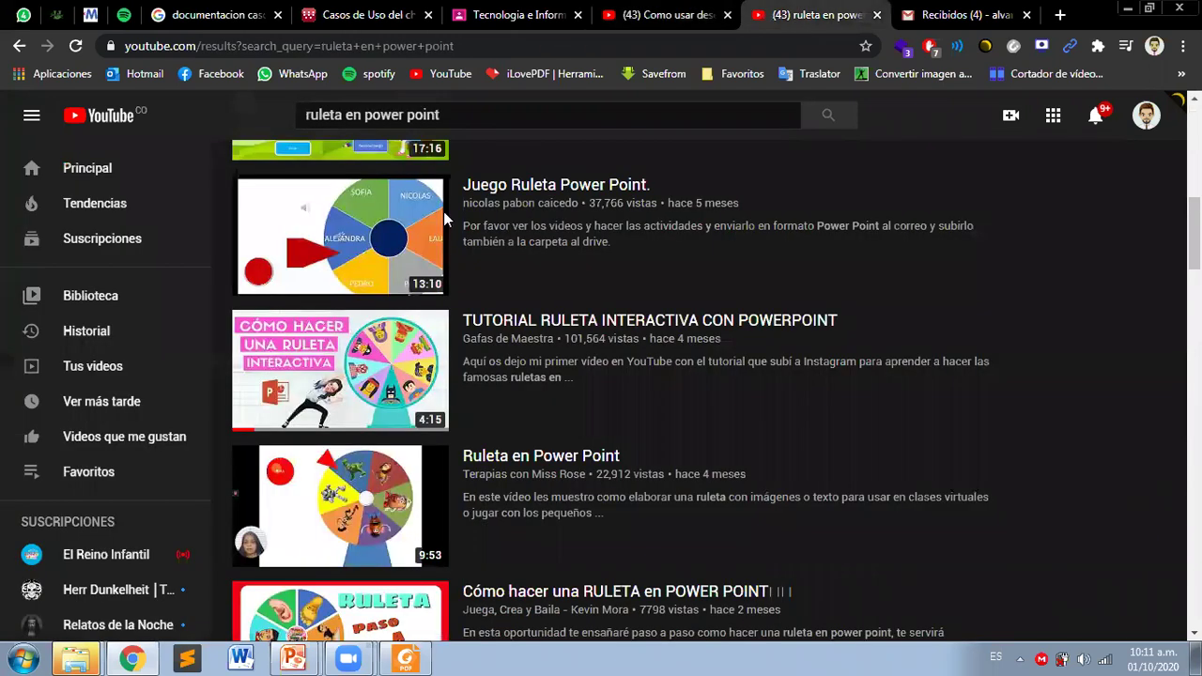
{"action": "left_click", "coordinate": [470, 375]}
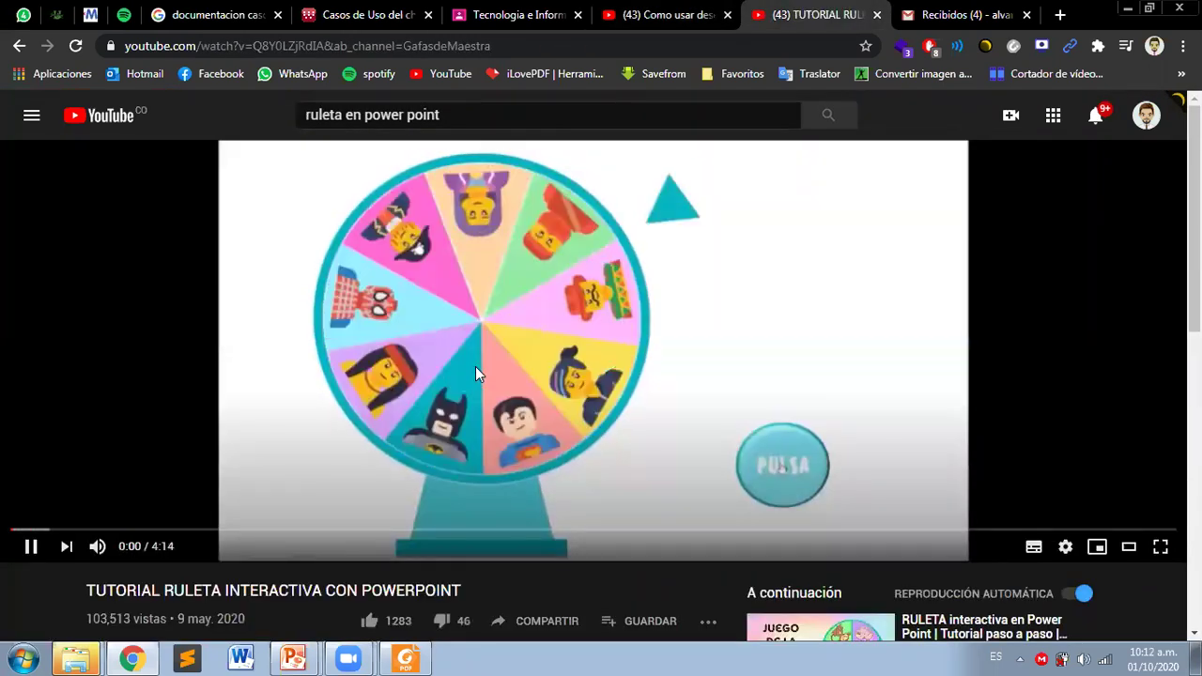
Watch the tutorial full screen at 0.75 speed and 480p quality, restarted from the beginning.
{"action": "left_click", "coordinate": [1160, 546]}
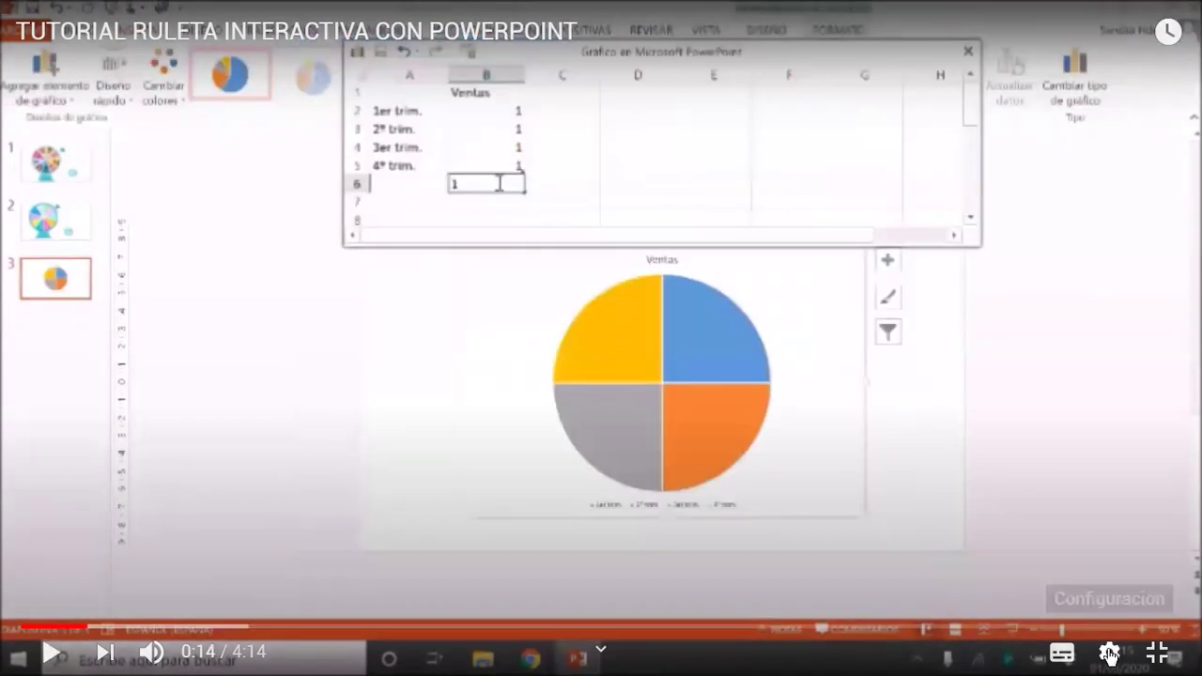
{"action": "left_click", "coordinate": [1108, 654]}
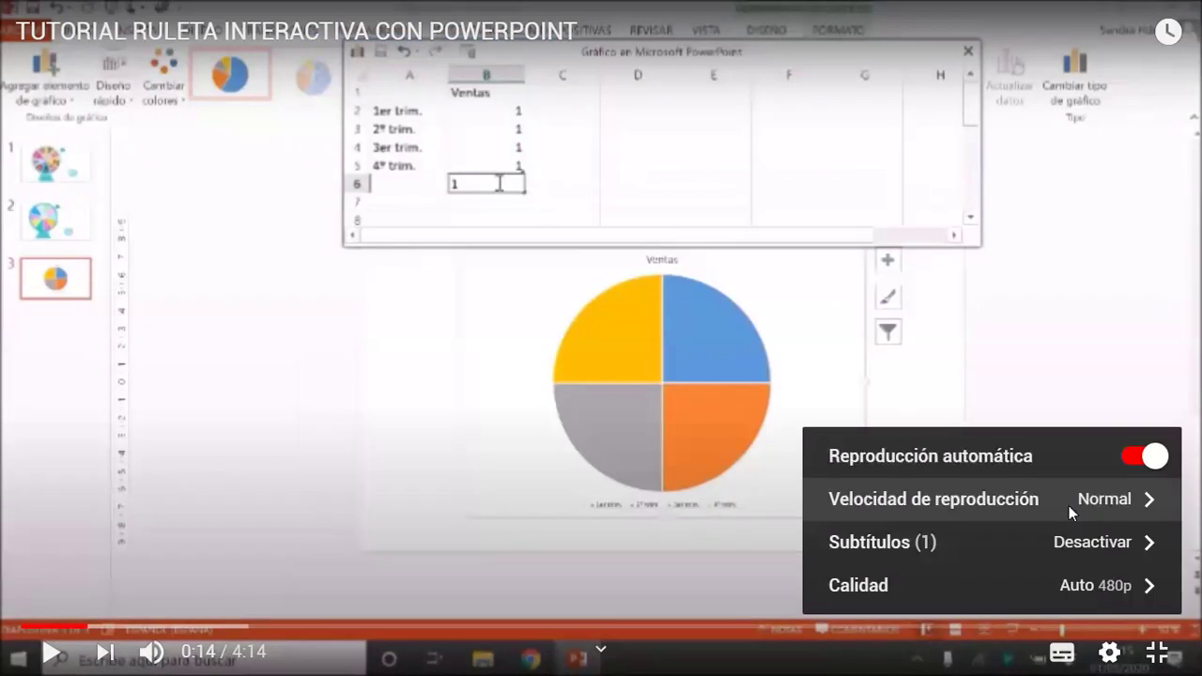
{"action": "left_click", "coordinate": [1070, 502]}
{"action": "left_click", "coordinate": [919, 372]}
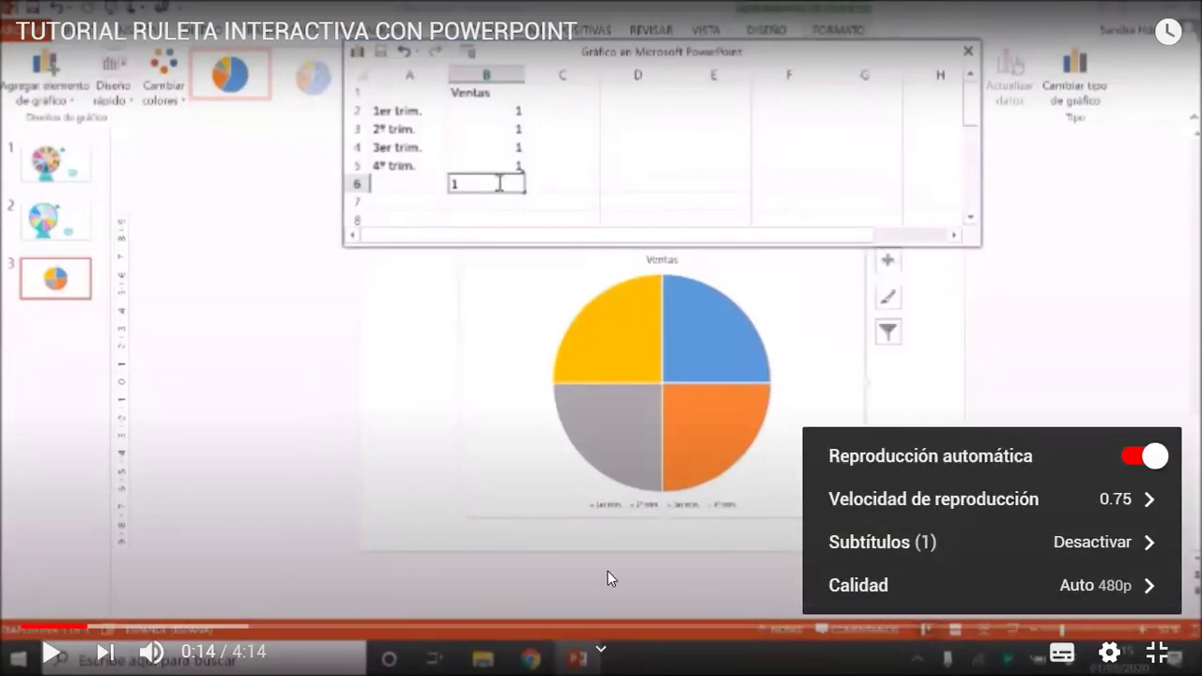
{"action": "left_click", "coordinate": [607, 570]}
{"action": "left_click", "coordinate": [1108, 654]}
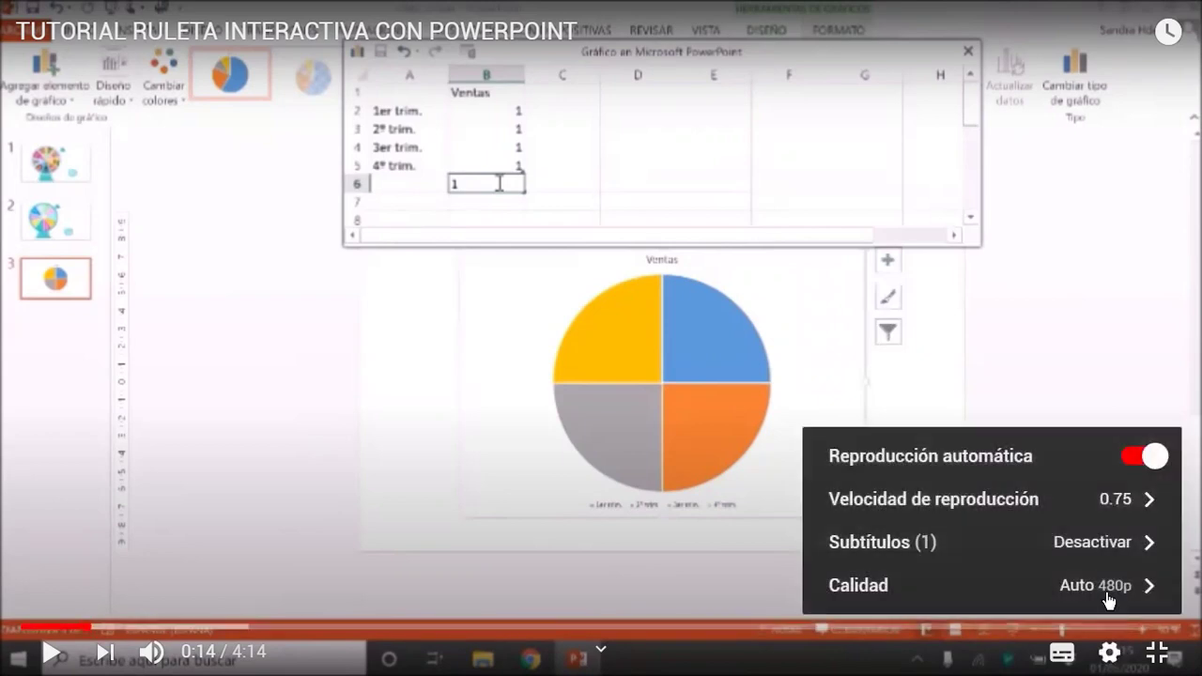
{"action": "left_click", "coordinate": [1109, 585]}
{"action": "left_click", "coordinate": [1033, 419]}
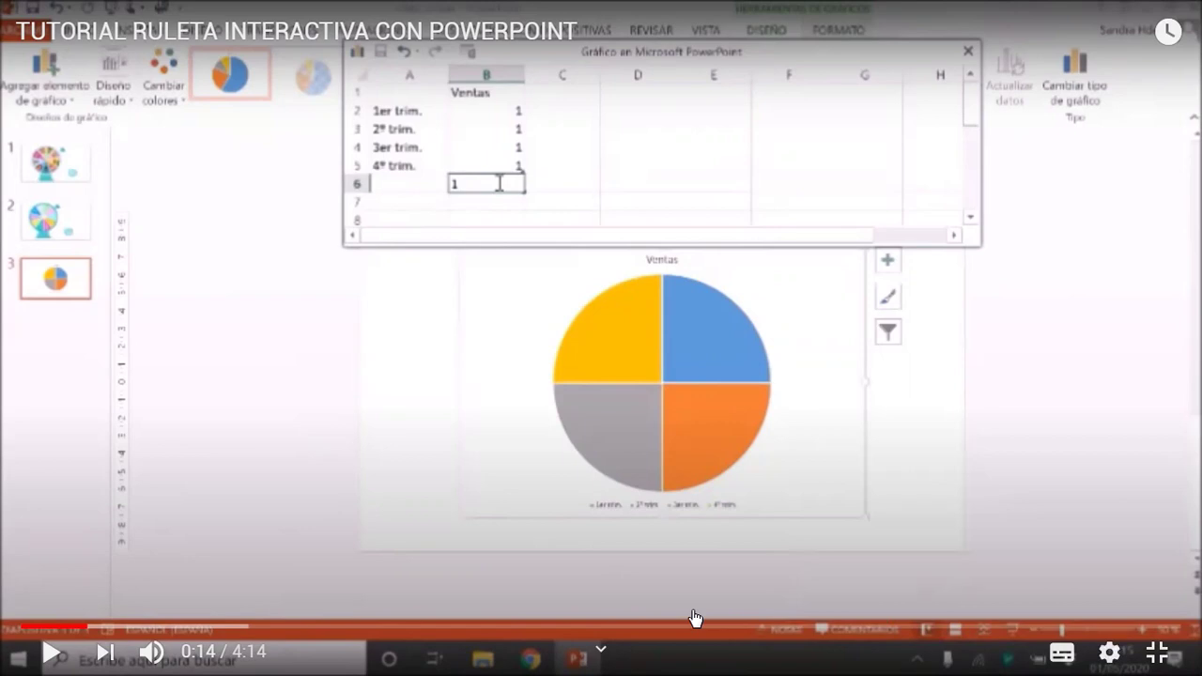
{"action": "key", "text": "Home"}
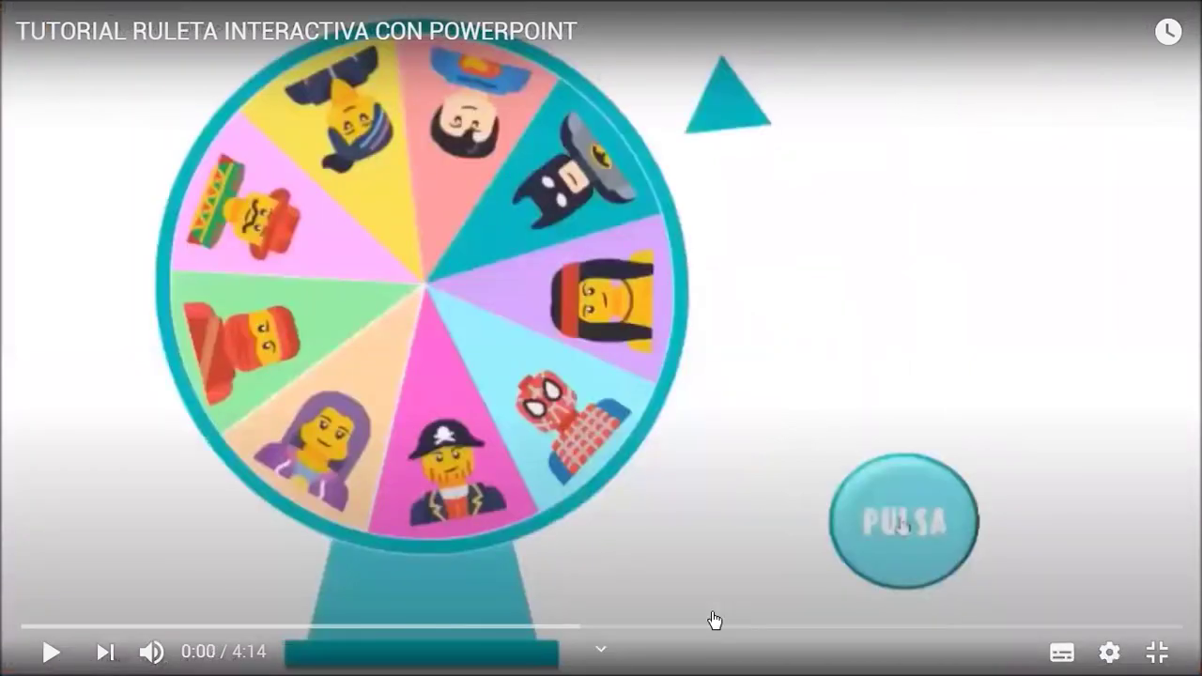
Play the tutorial, pause at the blank third slide, then resume playback.
{"action": "left_click", "coordinate": [54, 653]}
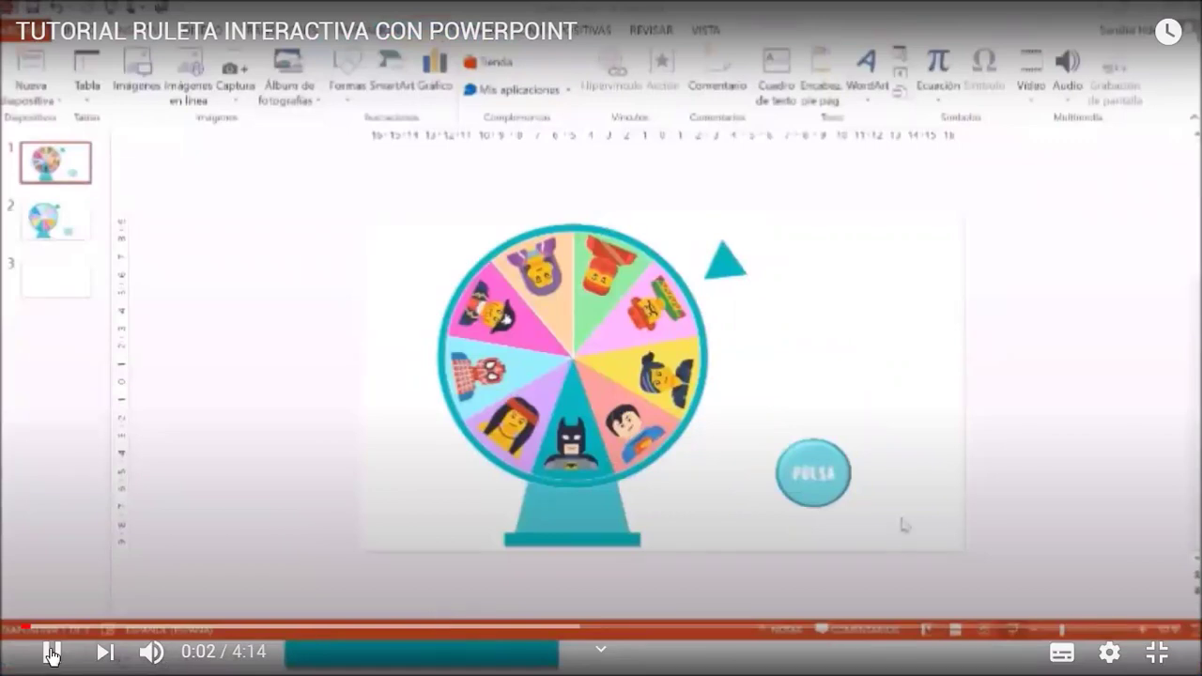
{"action": "left_click", "coordinate": [51, 654]}
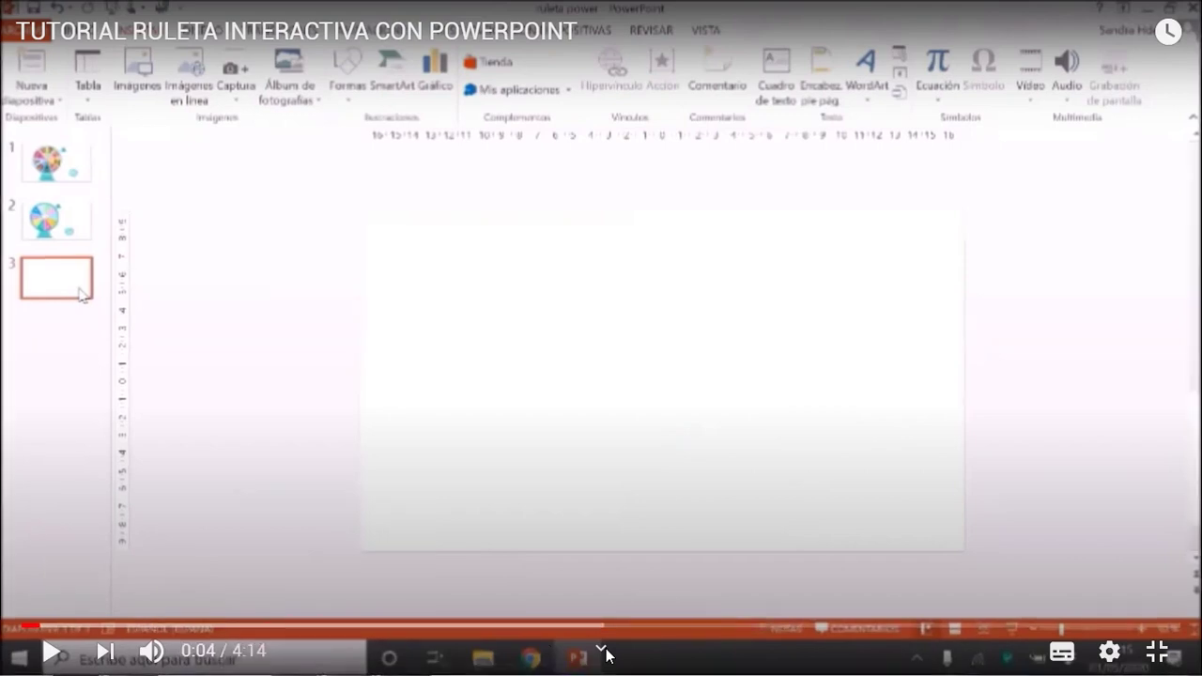
{"action": "key", "text": "space"}
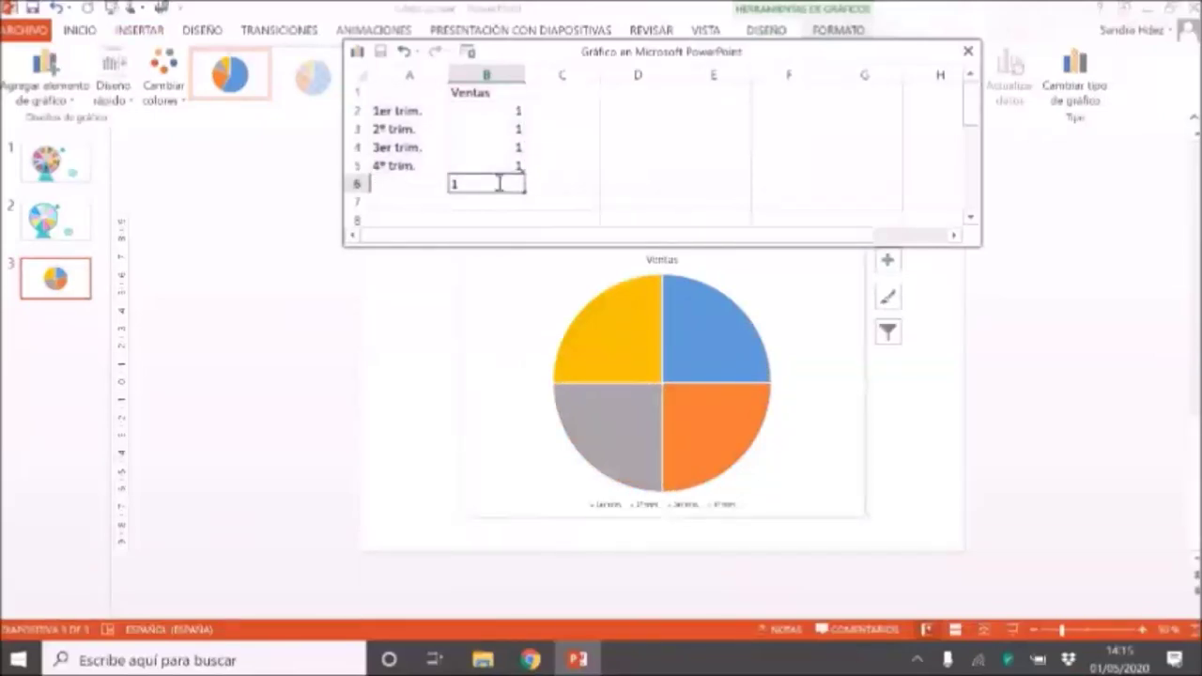
Commit a fifth 'Ventas' value of 1, close the chart data sheet and reselect the pie.
{"action": "key", "text": "Return"}
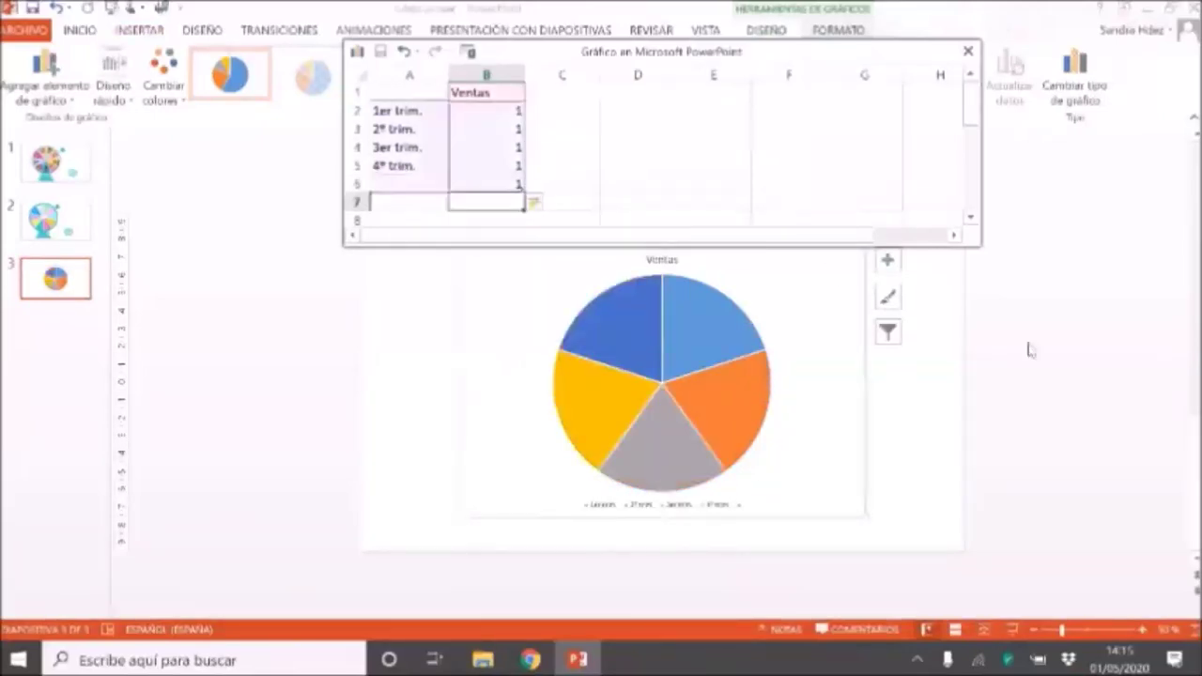
{"action": "left_click", "coordinate": [1046, 345]}
{"action": "left_click", "coordinate": [970, 53]}
{"action": "left_click", "coordinate": [760, 283]}
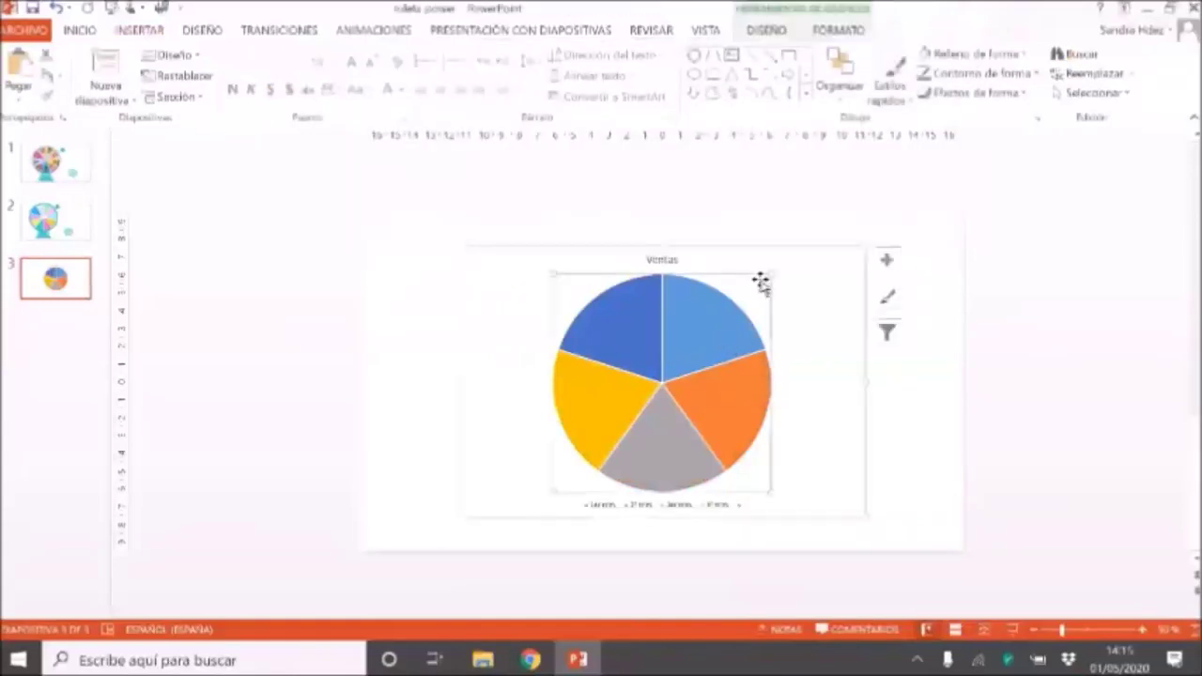
Set the pie chart's Título del gráfico and Leyenda to Ninguno.
{"action": "double_click", "coordinate": [489, 252]}
{"action": "left_click", "coordinate": [47, 73]}
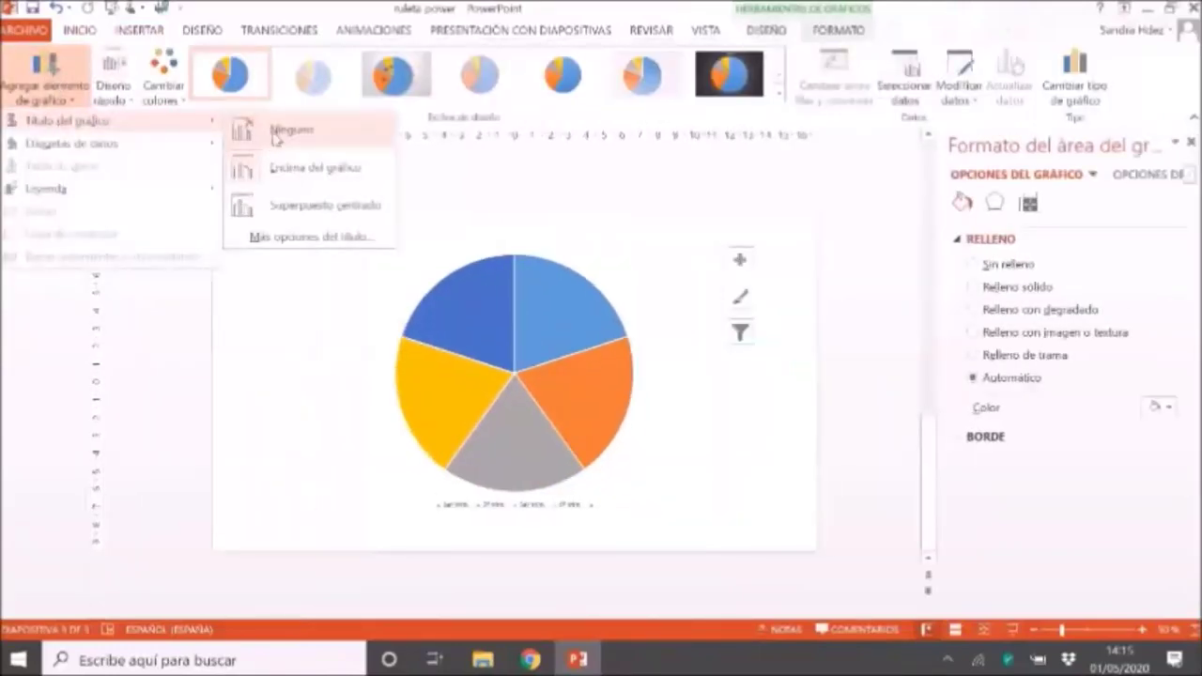
{"action": "left_click", "coordinate": [278, 131]}
{"action": "left_click", "coordinate": [56, 80]}
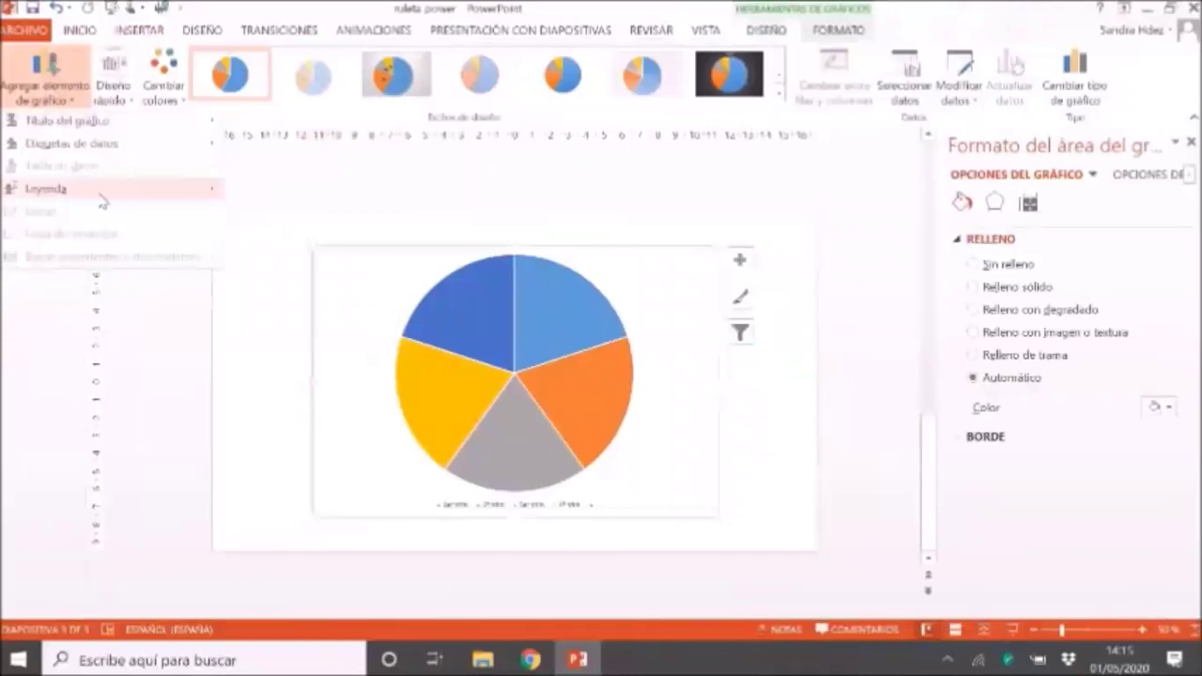
{"action": "mouse_move", "coordinate": [57, 188]}
{"action": "left_click", "coordinate": [251, 201]}
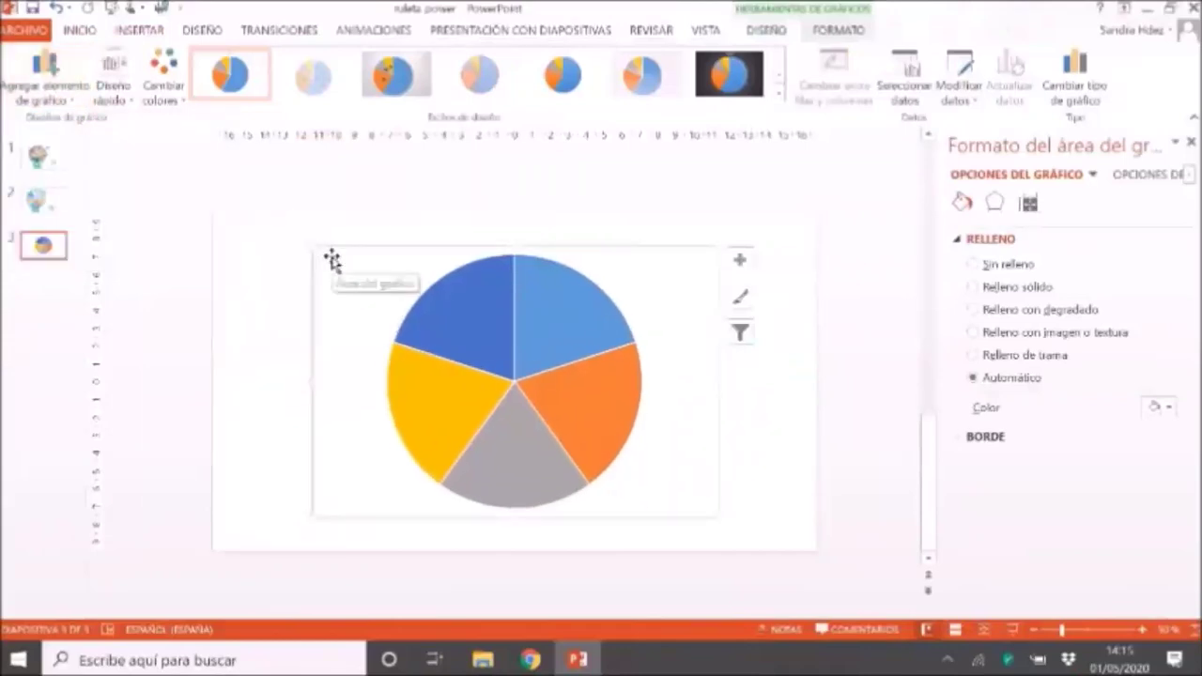
{"action": "right_click", "coordinate": [331, 261]}
Cut the pie chart and paste it back as an enhanced metafile picture.
{"action": "left_click", "coordinate": [362, 270]}
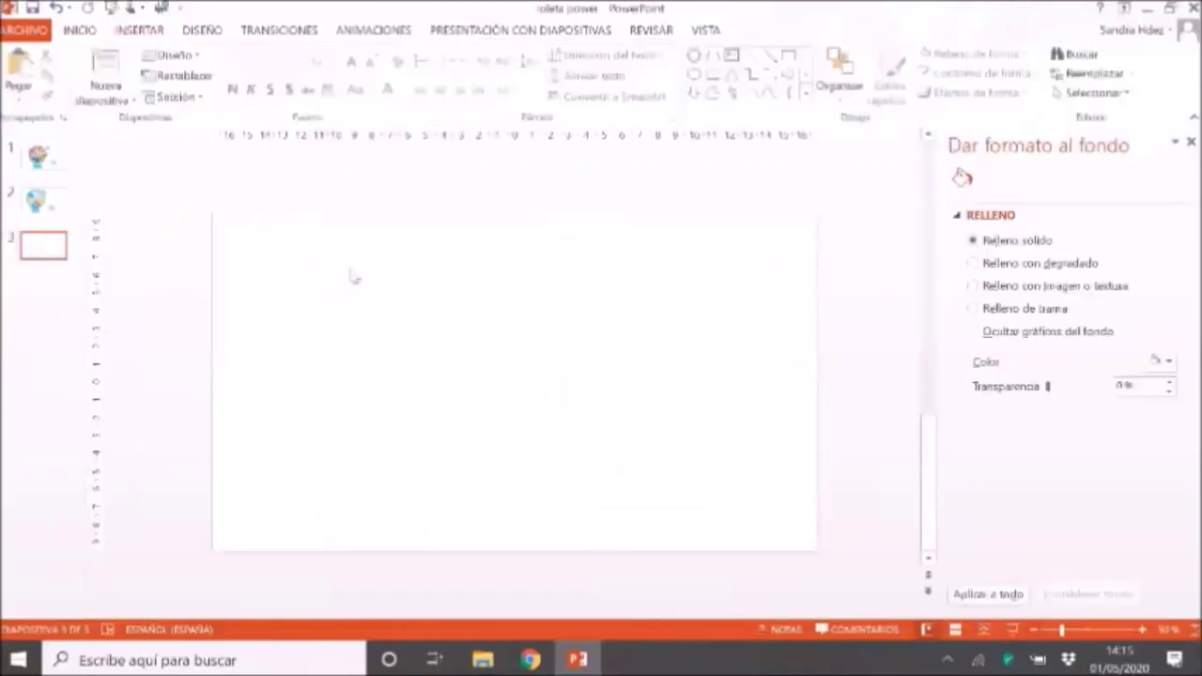
{"action": "left_click", "coordinate": [19, 89]}
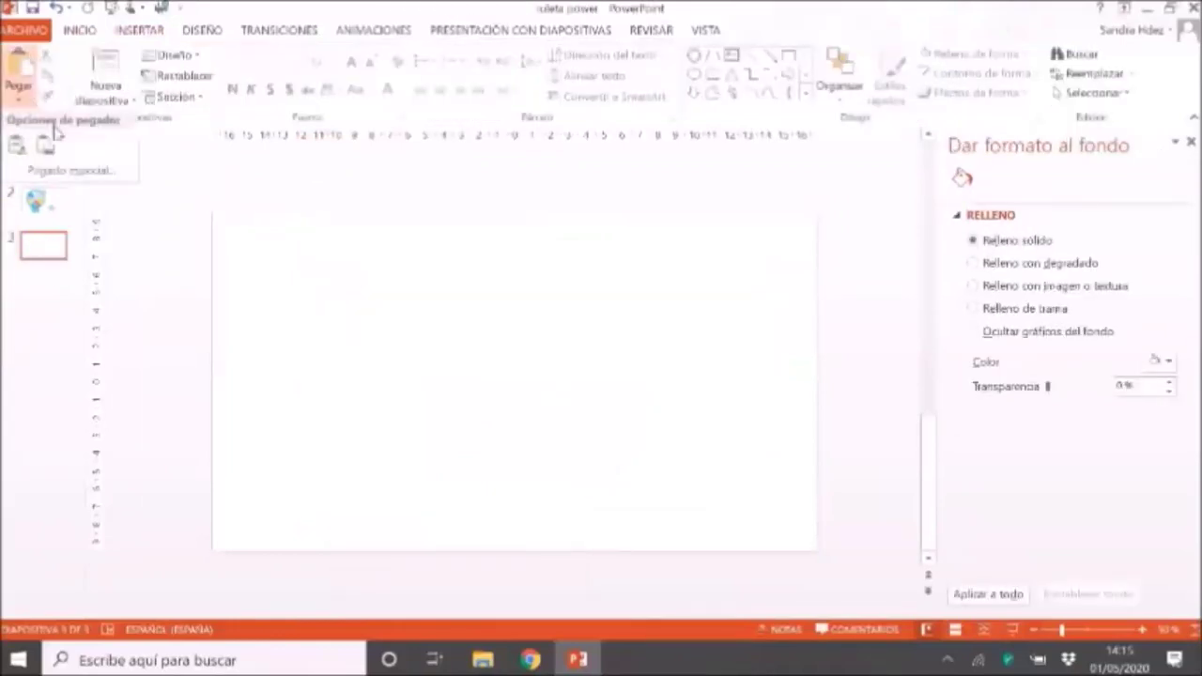
{"action": "left_click", "coordinate": [84, 175]}
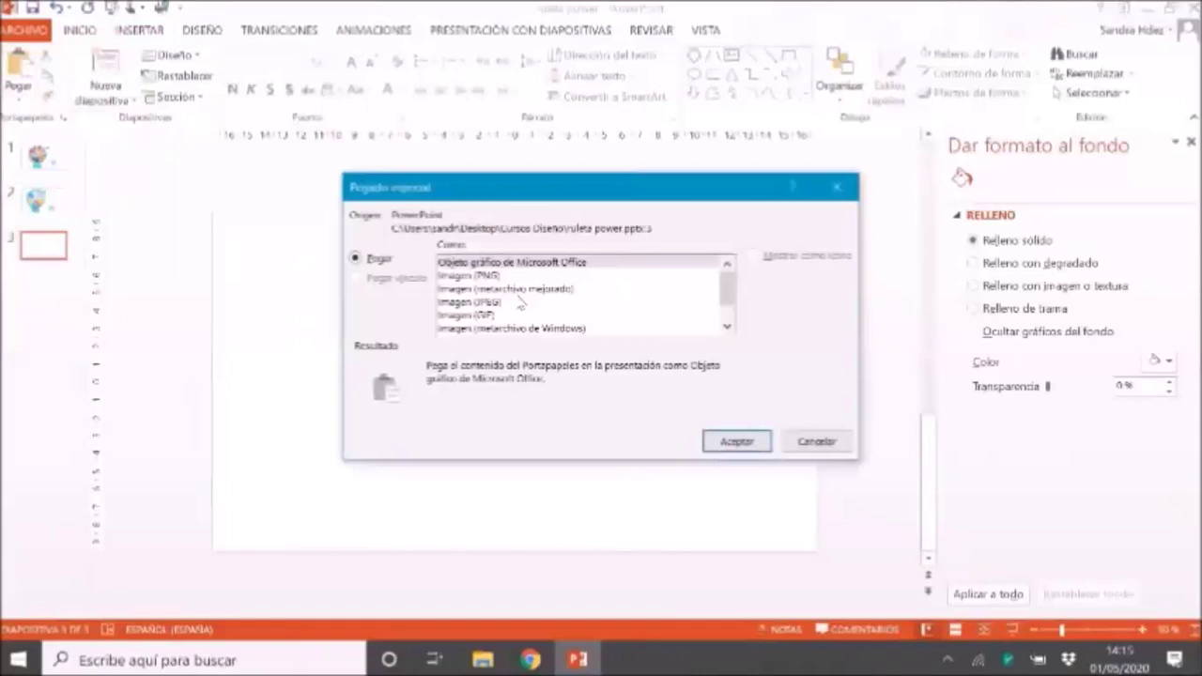
{"action": "left_click", "coordinate": [516, 289]}
{"action": "left_click", "coordinate": [737, 442]}
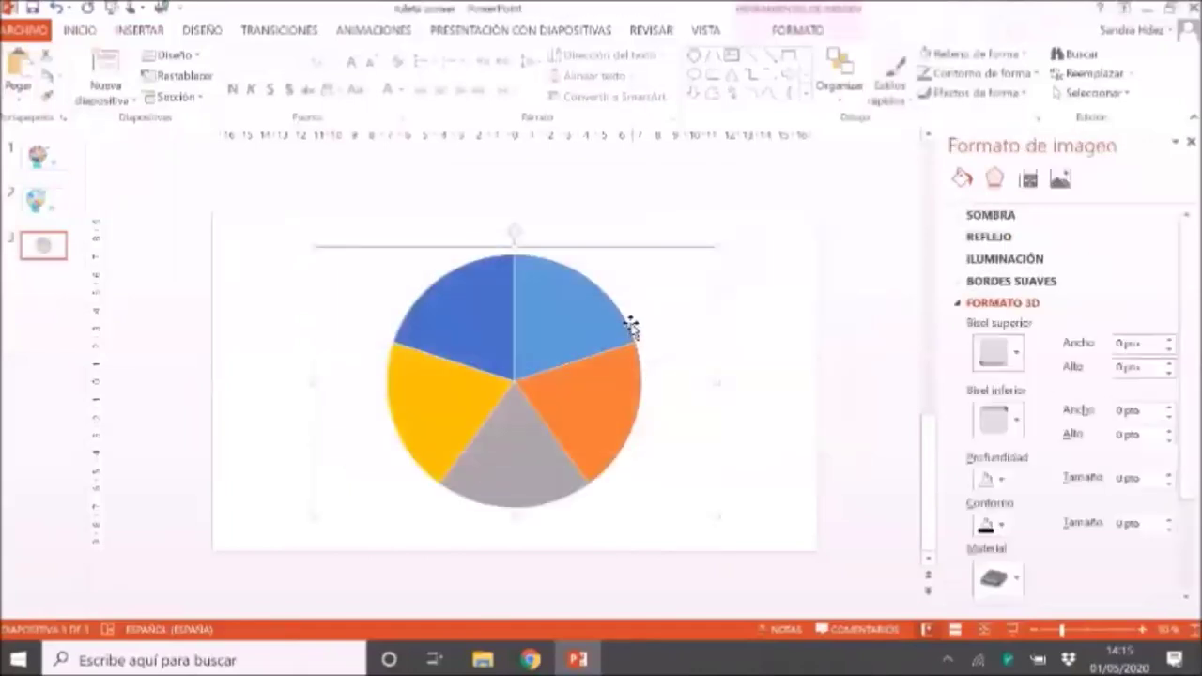
Ungroup the pie picture, accept converting it to a drawing, and ungroup again into separate slices.
{"action": "right_click", "coordinate": [622, 314]}
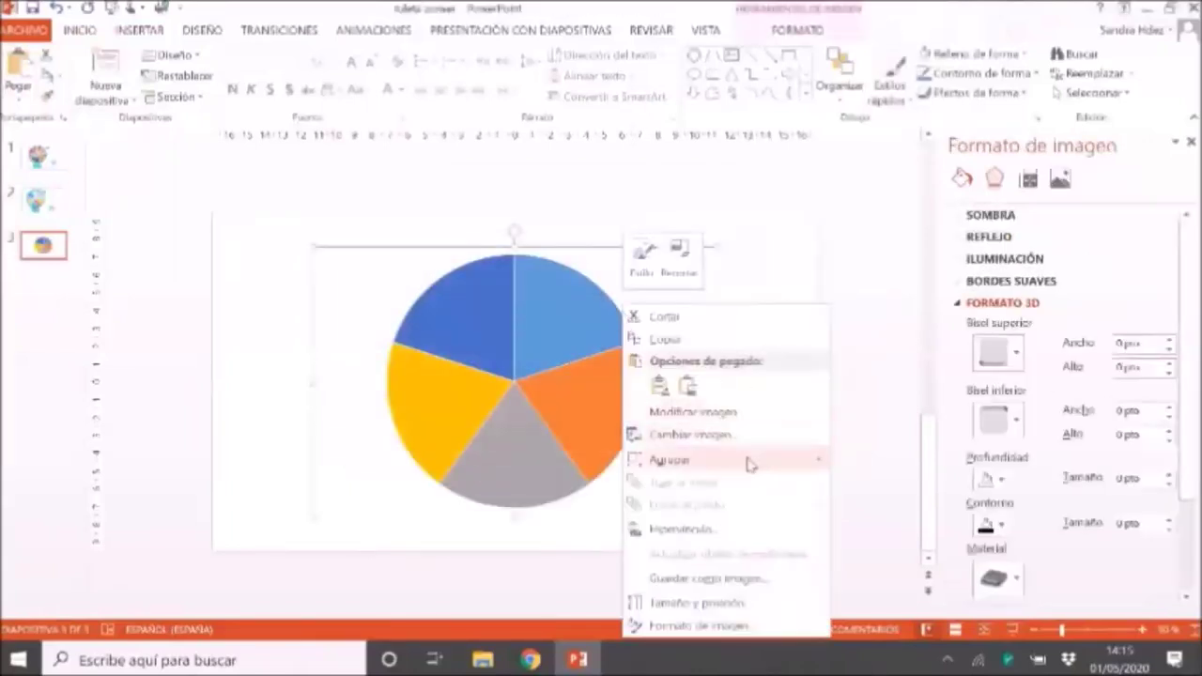
{"action": "mouse_move", "coordinate": [714, 460]}
{"action": "left_click", "coordinate": [873, 508]}
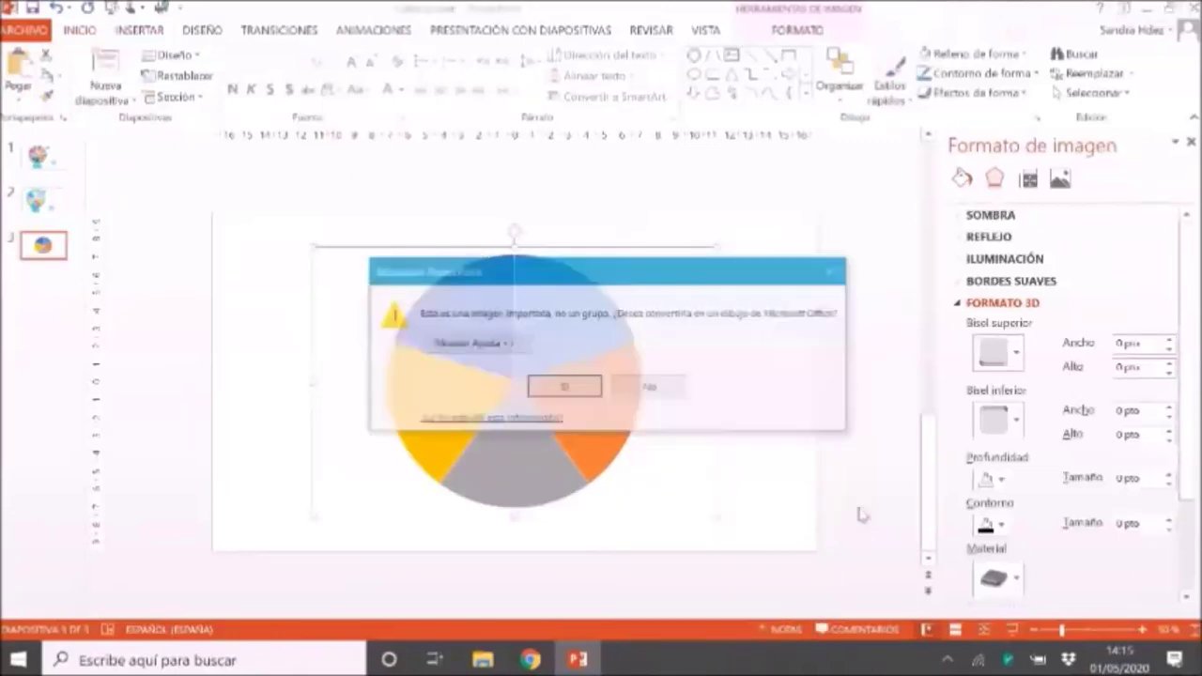
{"action": "left_click", "coordinate": [598, 388]}
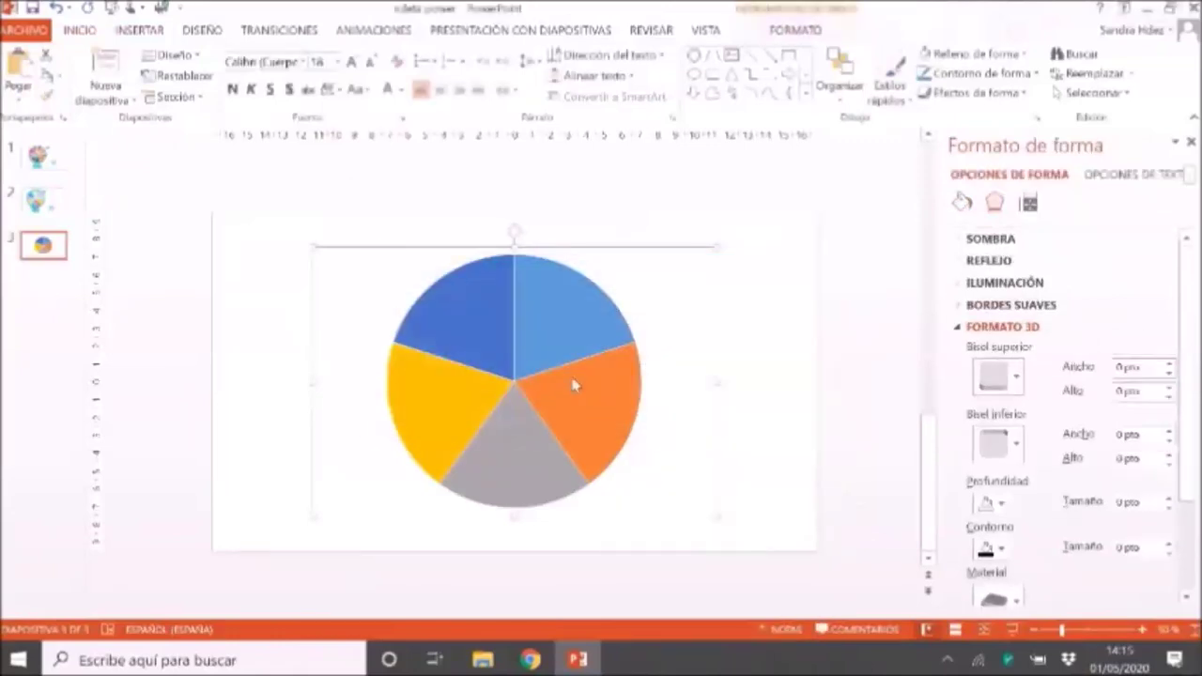
{"action": "right_click", "coordinate": [680, 359]}
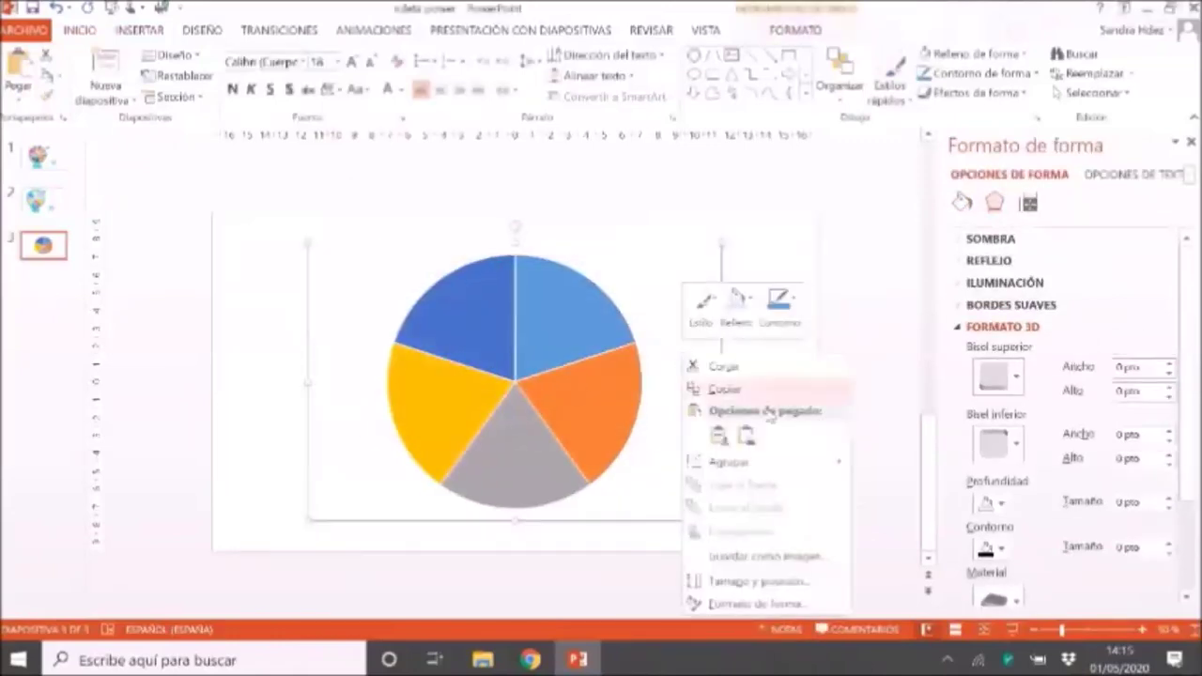
{"action": "mouse_move", "coordinate": [751, 461]}
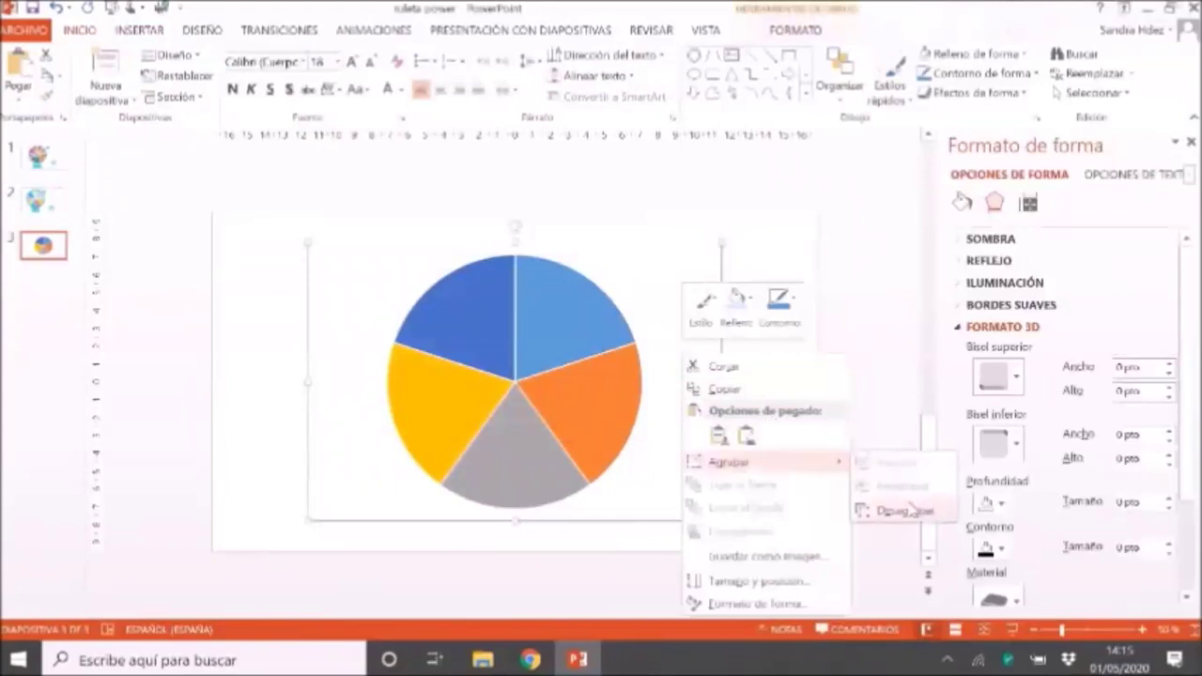
{"action": "left_click", "coordinate": [904, 511]}
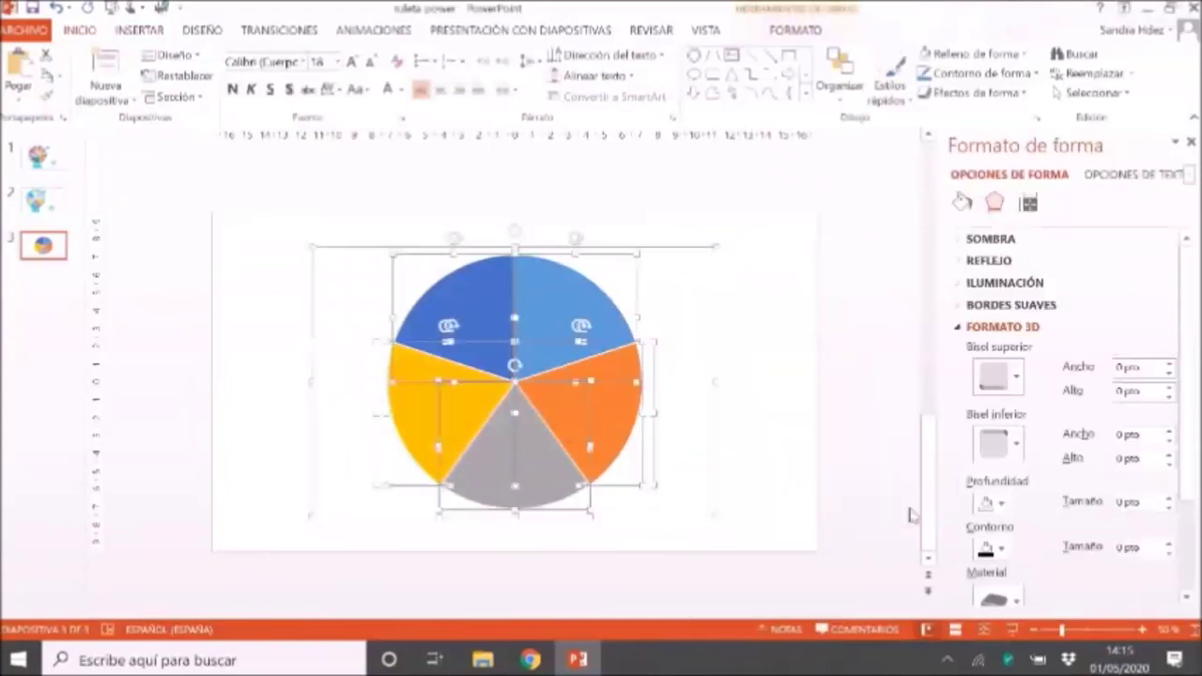
{"action": "left_click", "coordinate": [811, 403]}
{"action": "left_click", "coordinate": [591, 328]}
Fill the top-right slice green and the orange slice pink.
{"action": "left_click", "coordinate": [532, 439]}
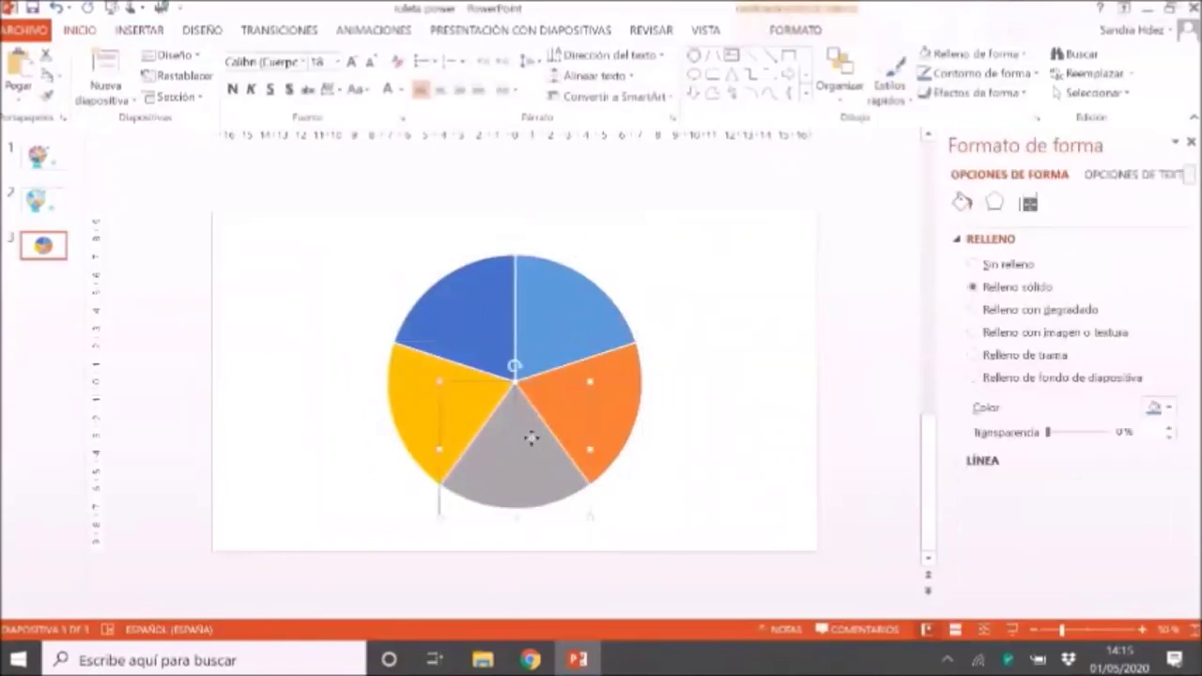
{"action": "left_click", "coordinate": [557, 338]}
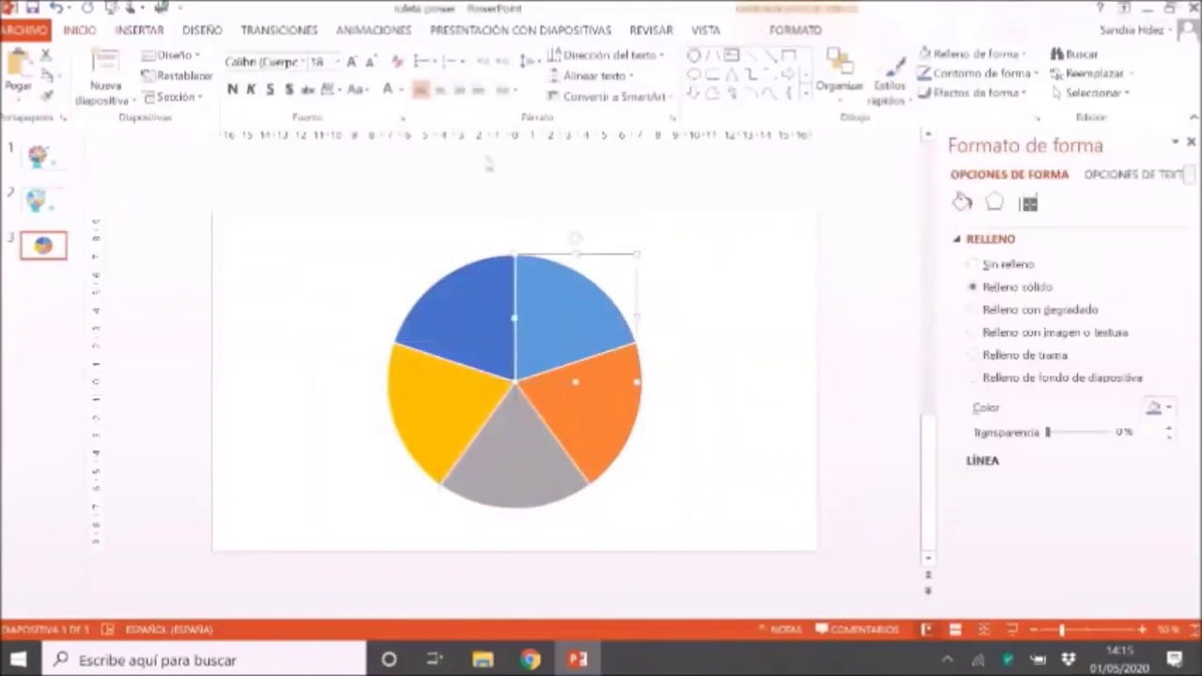
{"action": "double_click", "coordinate": [569, 299]}
{"action": "left_click", "coordinate": [514, 55]}
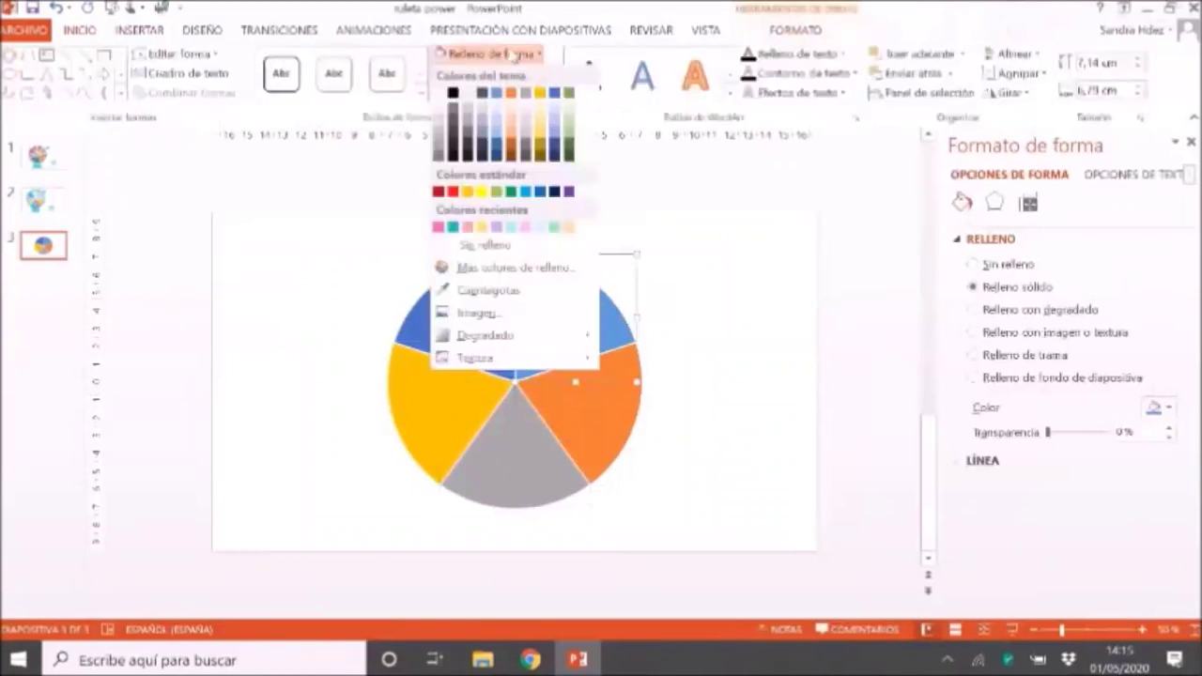
{"action": "left_click", "coordinate": [553, 226]}
{"action": "left_click", "coordinate": [577, 413]}
{"action": "left_click", "coordinate": [488, 53]}
{"action": "left_click", "coordinate": [527, 226]}
Fill the grey slice pale yellow, the yellow slice light blue and the top-left slice teal.
{"action": "left_click", "coordinate": [494, 395]}
{"action": "left_click", "coordinate": [488, 54]}
{"action": "left_click", "coordinate": [540, 134]}
{"action": "left_click", "coordinate": [416, 367]}
{"action": "left_click", "coordinate": [507, 54]}
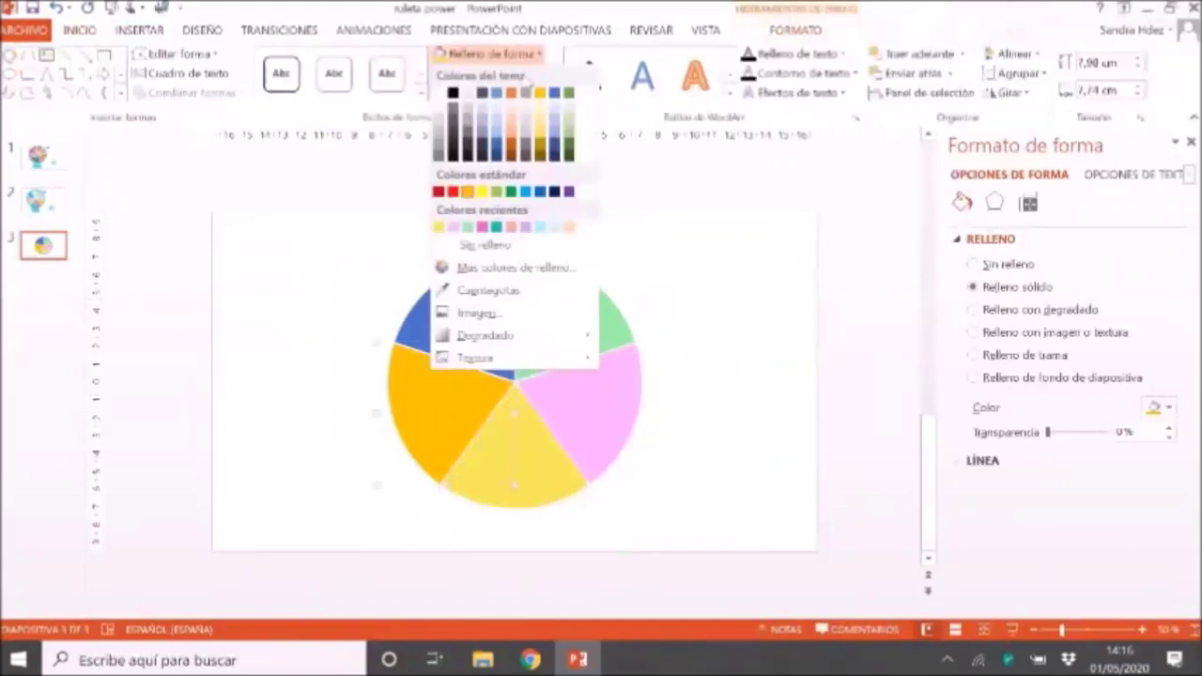
{"action": "left_click", "coordinate": [545, 226]}
{"action": "left_click", "coordinate": [441, 309]}
{"action": "left_click", "coordinate": [488, 53]}
{"action": "left_click", "coordinate": [512, 228]}
{"action": "left_click", "coordinate": [693, 359]}
{"action": "left_click", "coordinate": [273, 242]}
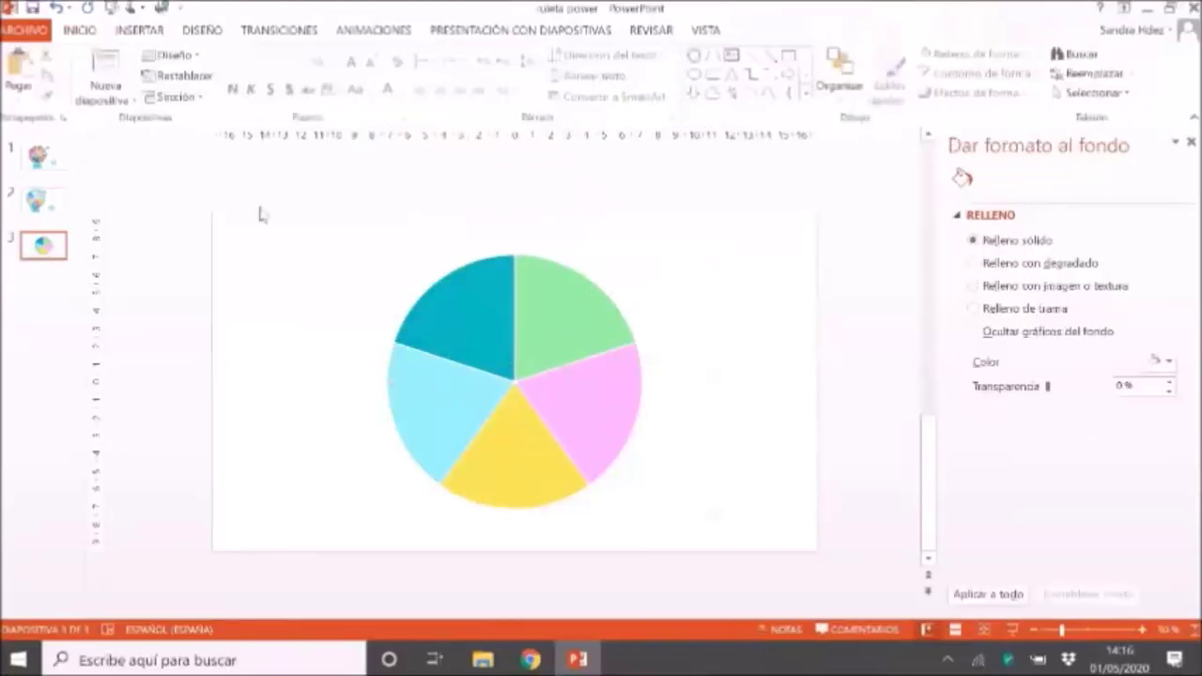
Insert the paint-palette picture from Insertar > Imágenes.
{"action": "left_click", "coordinate": [139, 29]}
{"action": "left_click", "coordinate": [132, 76]}
{"action": "double_click", "coordinate": [318, 178]}
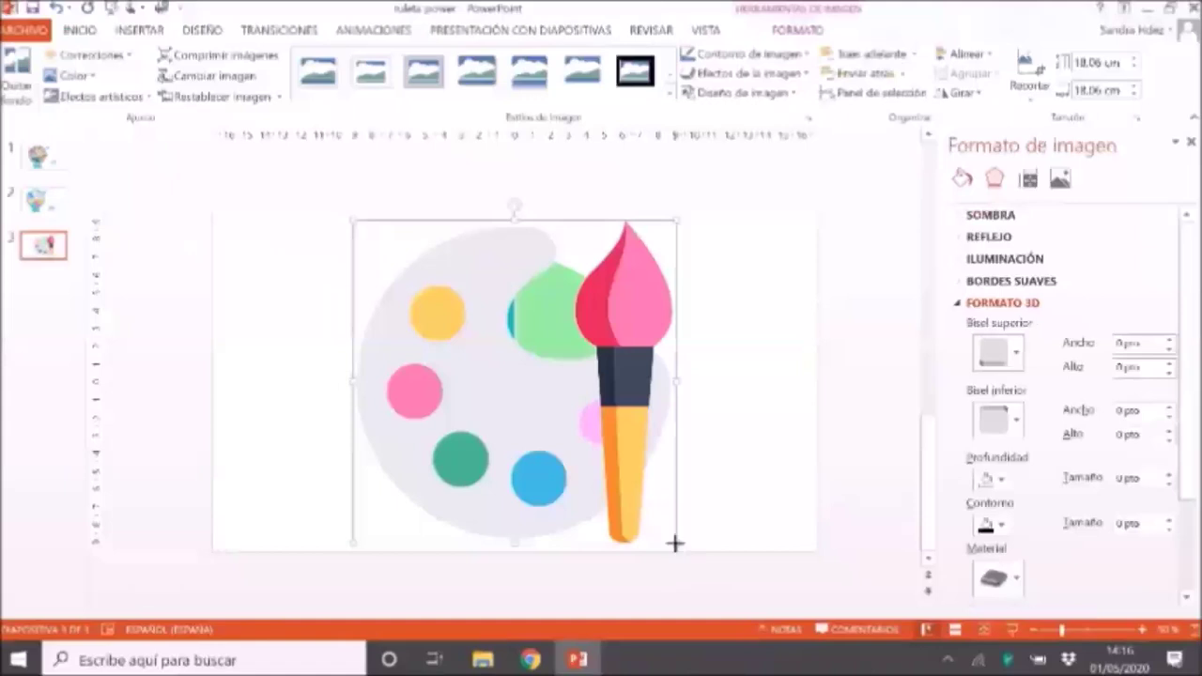
Shrink the palette picture to icon size and place it on the green slice.
{"action": "left_click_drag", "start_coordinate": [674, 543], "coordinate": [425, 292]}
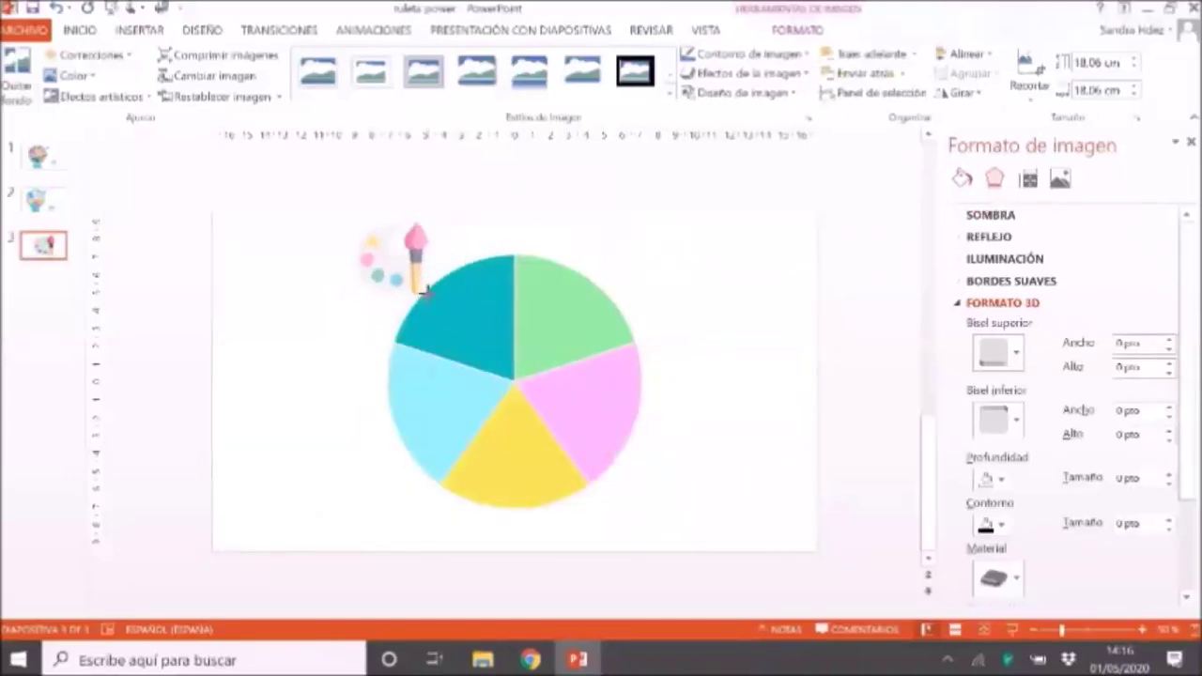
{"action": "mouse_move", "coordinate": [402, 260]}
{"action": "left_mouse_down"}
{"action": "mouse_move", "coordinate": [557, 323]}
{"action": "mouse_move", "coordinate": [590, 350]}
{"action": "mouse_move", "coordinate": [569, 336]}
{"action": "left_mouse_up"}
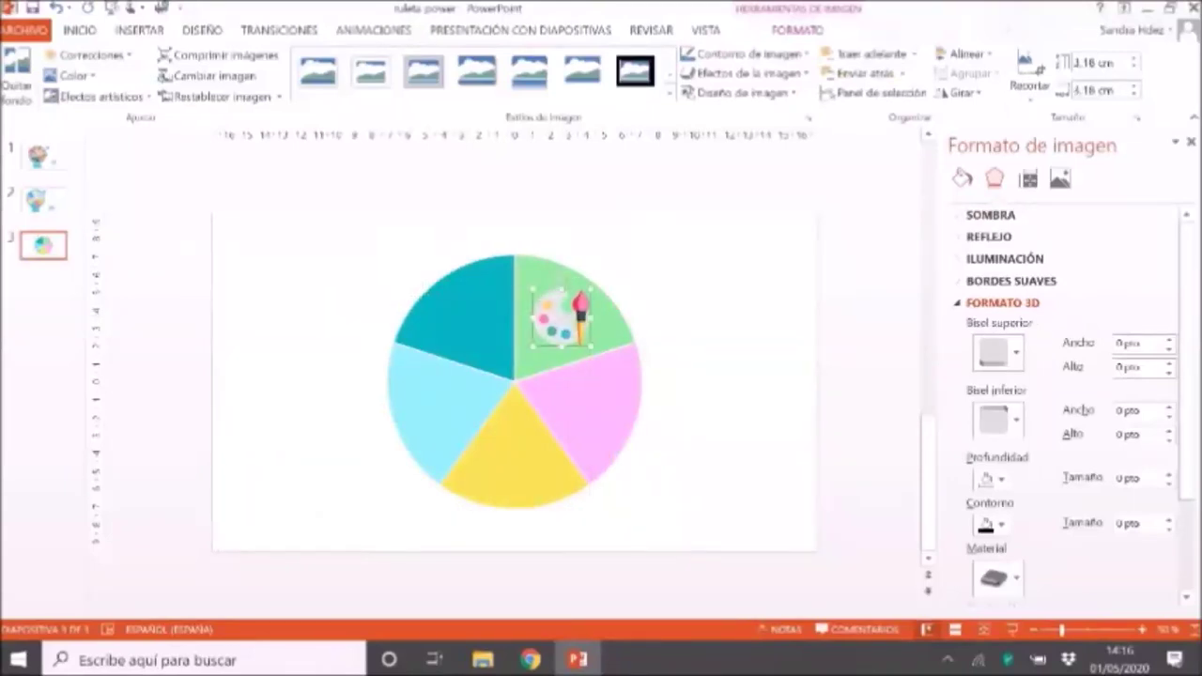
{"action": "key", "text": "Escape"}
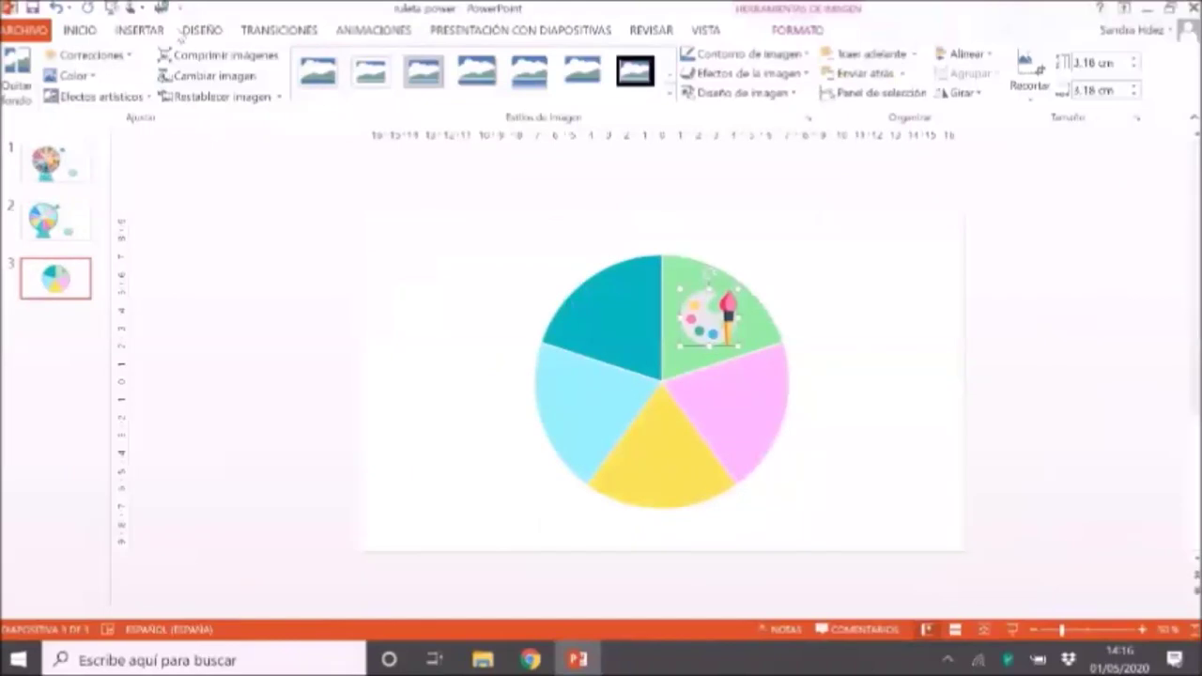
Insert the character picture, shrink it and place it in the pink slice.
{"action": "left_click", "coordinate": [178, 33]}
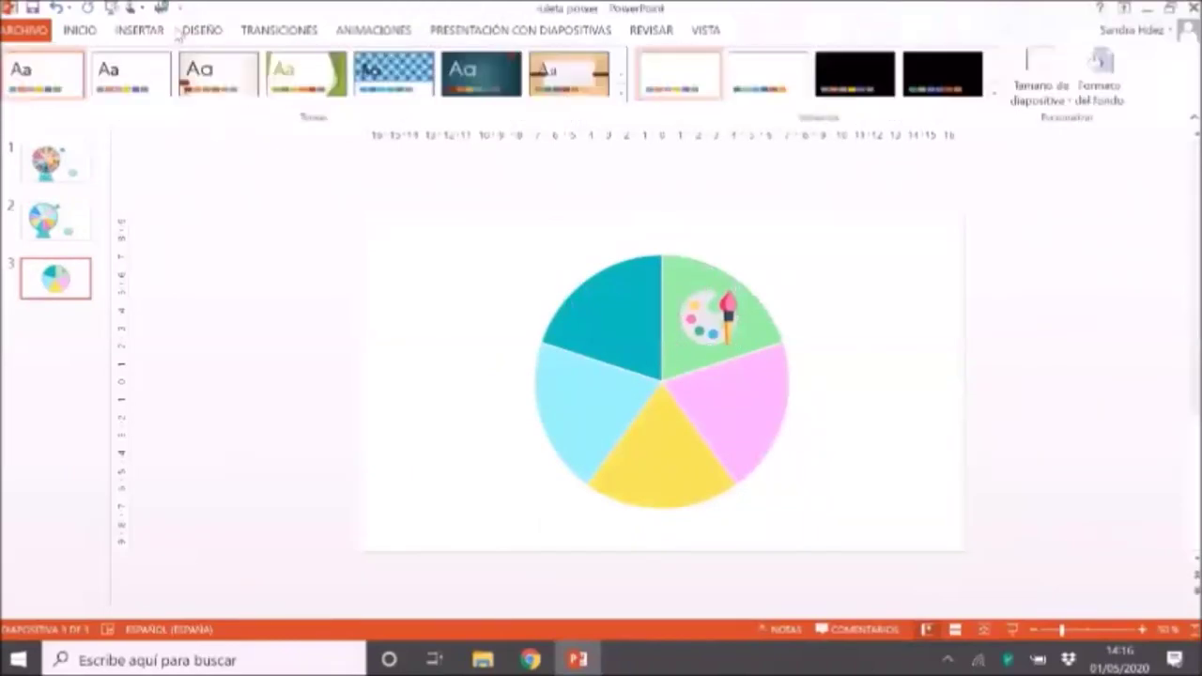
{"action": "left_click", "coordinate": [141, 33]}
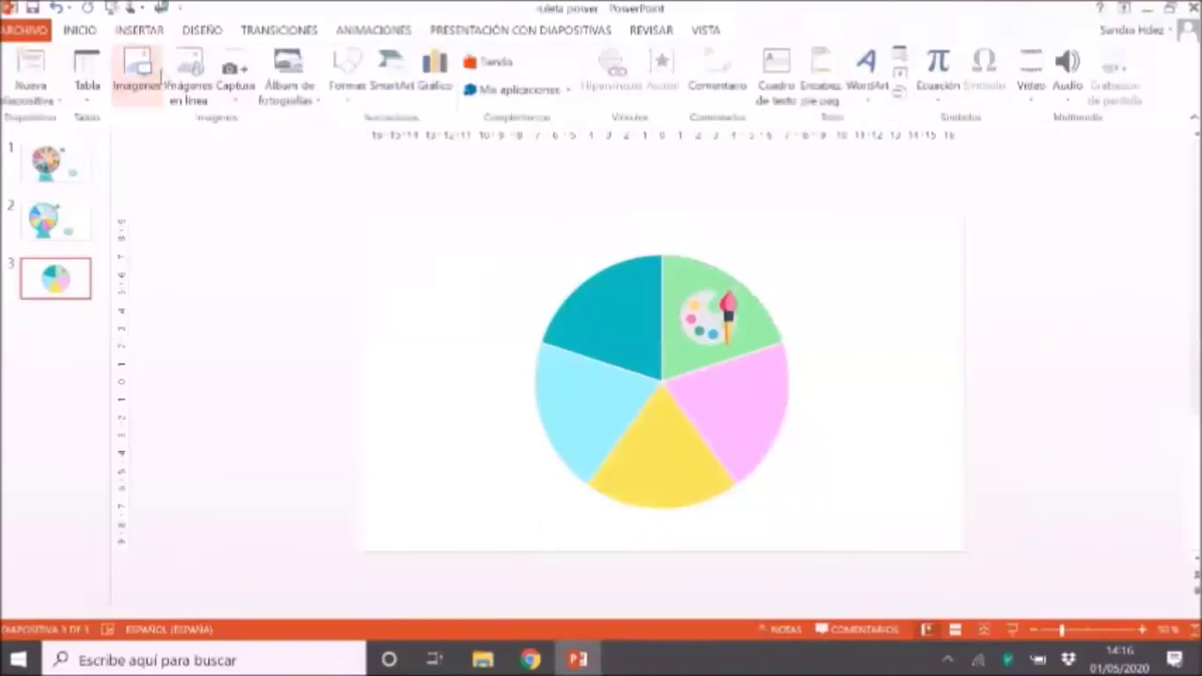
{"action": "left_click", "coordinate": [140, 70]}
{"action": "double_click", "coordinate": [218, 183]}
{"action": "left_click_drag", "start_coordinate": [779, 502], "coordinate": [601, 321]}
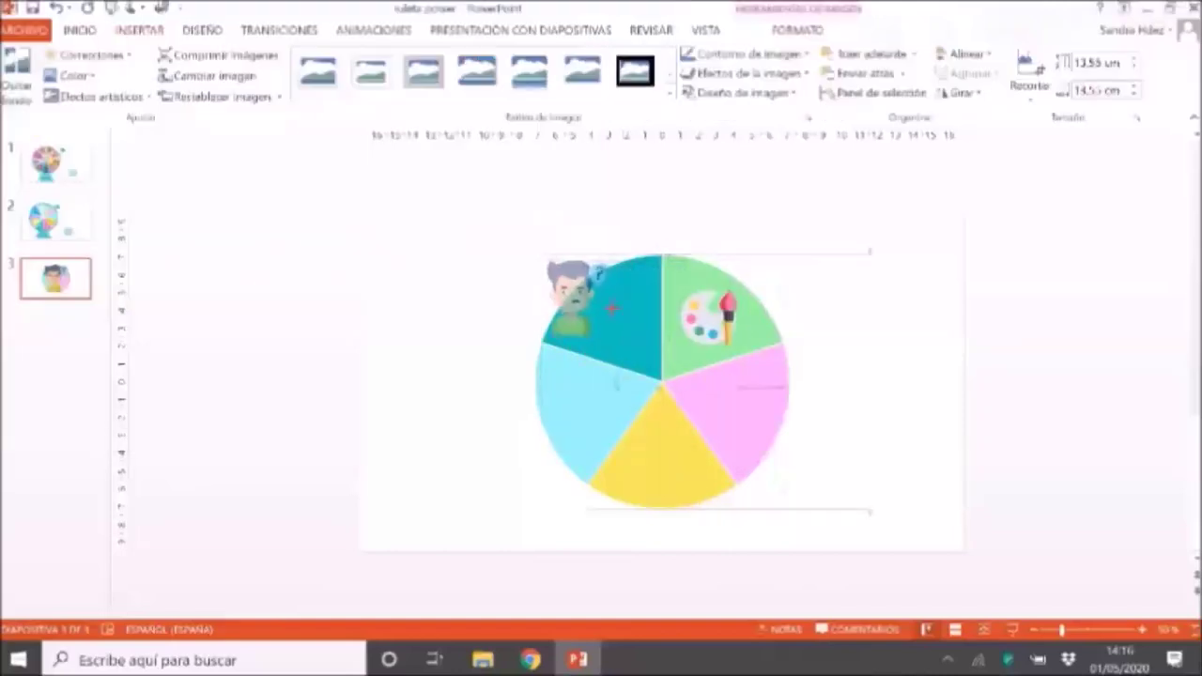
{"action": "left_click_drag", "start_coordinate": [570, 280], "coordinate": [763, 434]}
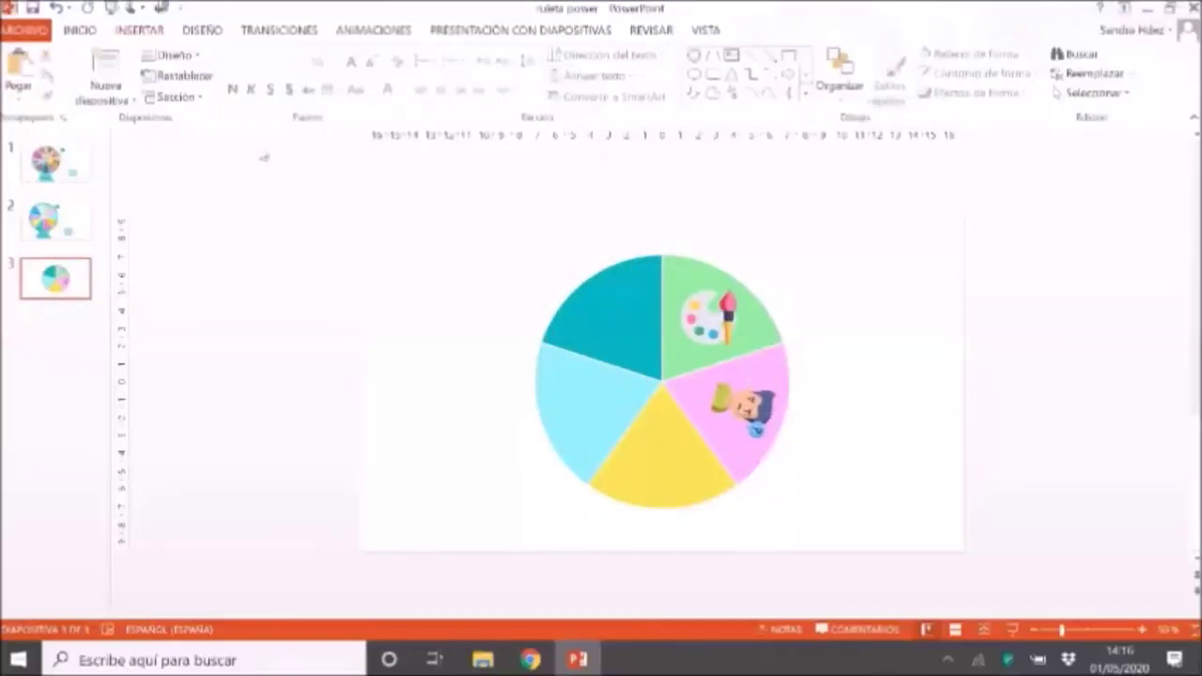
Insert the dancing figure picture, rotate it and shrink it into the yellow slice.
{"action": "left_click", "coordinate": [139, 31]}
{"action": "left_click", "coordinate": [136, 70]}
{"action": "double_click", "coordinate": [421, 344]}
{"action": "left_click_drag", "start_coordinate": [662, 246], "coordinate": [644, 496]}
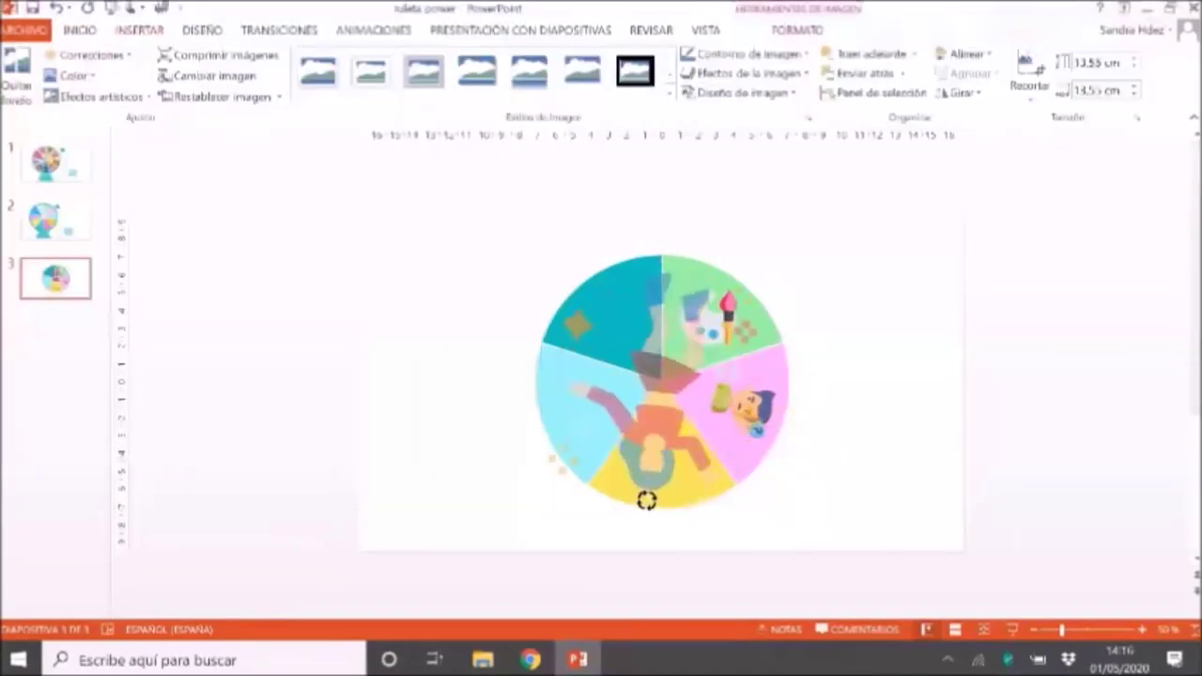
{"action": "mouse_move", "coordinate": [779, 503]}
{"action": "left_mouse_down"}
{"action": "mouse_move", "coordinate": [643, 363]}
{"action": "mouse_move", "coordinate": [716, 508]}
{"action": "mouse_move", "coordinate": [692, 473]}
{"action": "left_mouse_up"}
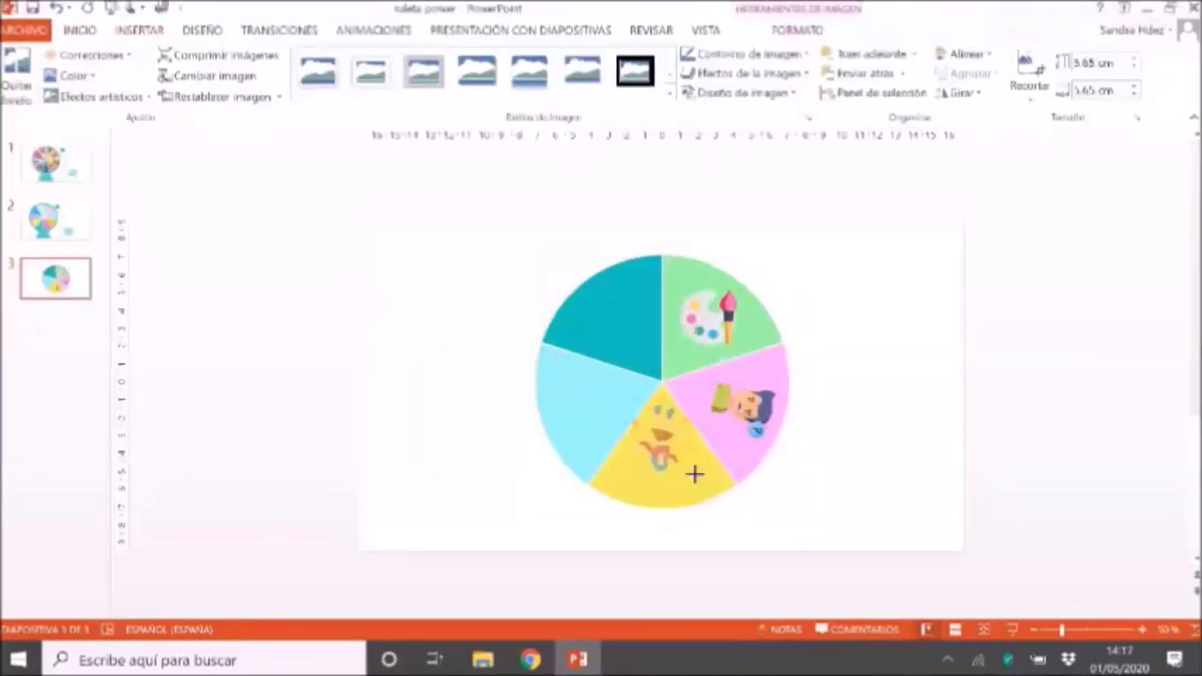
{"action": "left_click", "coordinate": [428, 380]}
Insert the two-people picture, resize and rotate it, and place it in the light-blue slice.
{"action": "left_click", "coordinate": [139, 30]}
{"action": "left_click", "coordinate": [139, 71]}
{"action": "left_click", "coordinate": [218, 309]}
{"action": "left_click", "coordinate": [424, 422]}
{"action": "left_click_drag", "start_coordinate": [871, 512], "coordinate": [650, 338]}
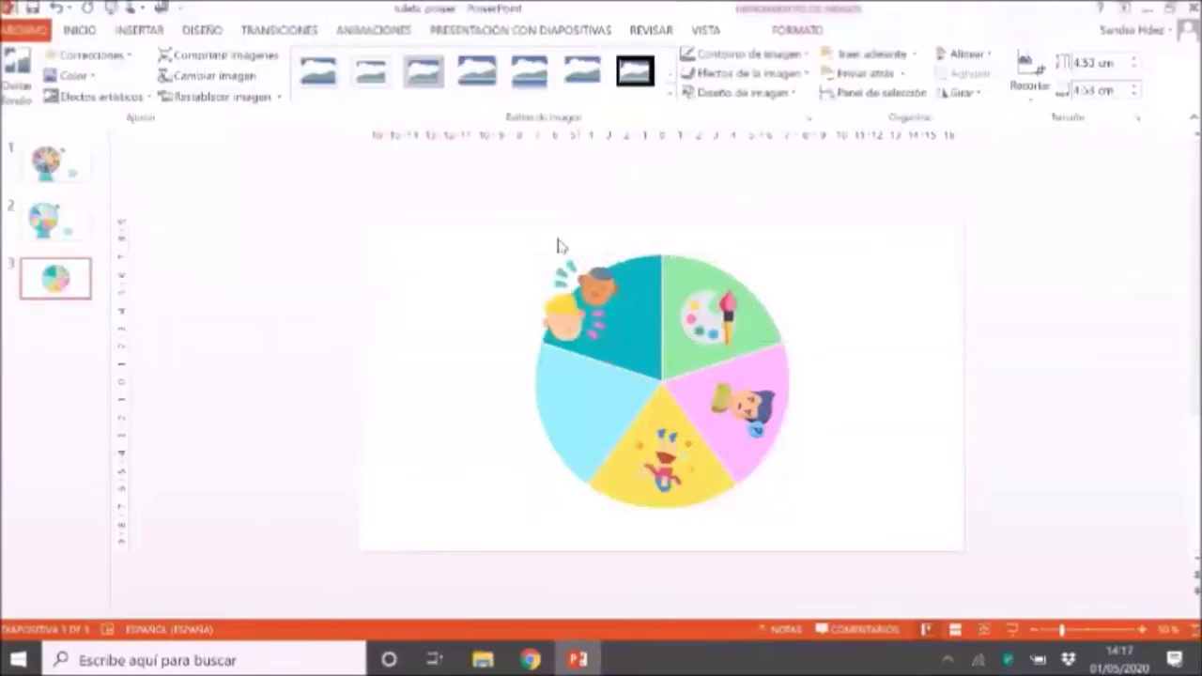
{"action": "left_click_drag", "start_coordinate": [582, 238], "coordinate": [610, 246]}
{"action": "mouse_move", "coordinate": [616, 328]}
{"action": "left_mouse_down"}
{"action": "mouse_move", "coordinate": [596, 357]}
{"action": "mouse_move", "coordinate": [610, 437]}
{"action": "left_mouse_up"}
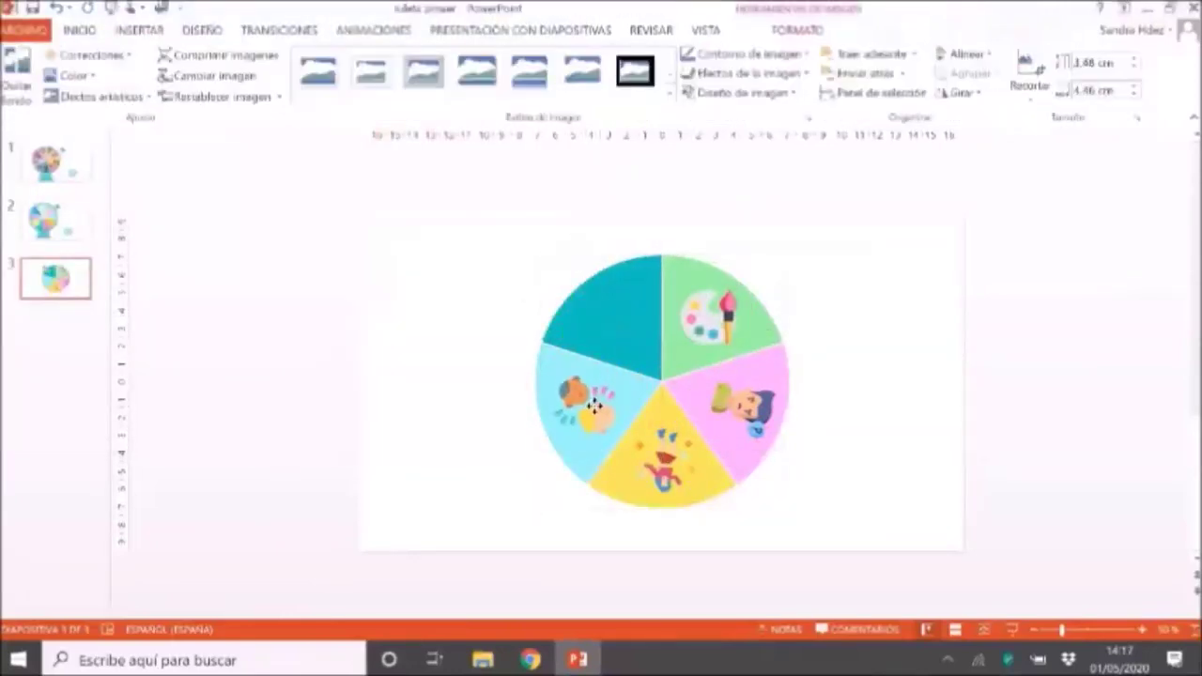
{"action": "left_click", "coordinate": [529, 394]}
Insert the music picture and size it to fit inside the teal slice.
{"action": "left_click", "coordinate": [139, 31]}
{"action": "left_click", "coordinate": [139, 71]}
{"action": "left_click", "coordinate": [318, 286]}
{"action": "left_click", "coordinate": [424, 421]}
{"action": "left_click_drag", "start_coordinate": [783, 501], "coordinate": [624, 340]}
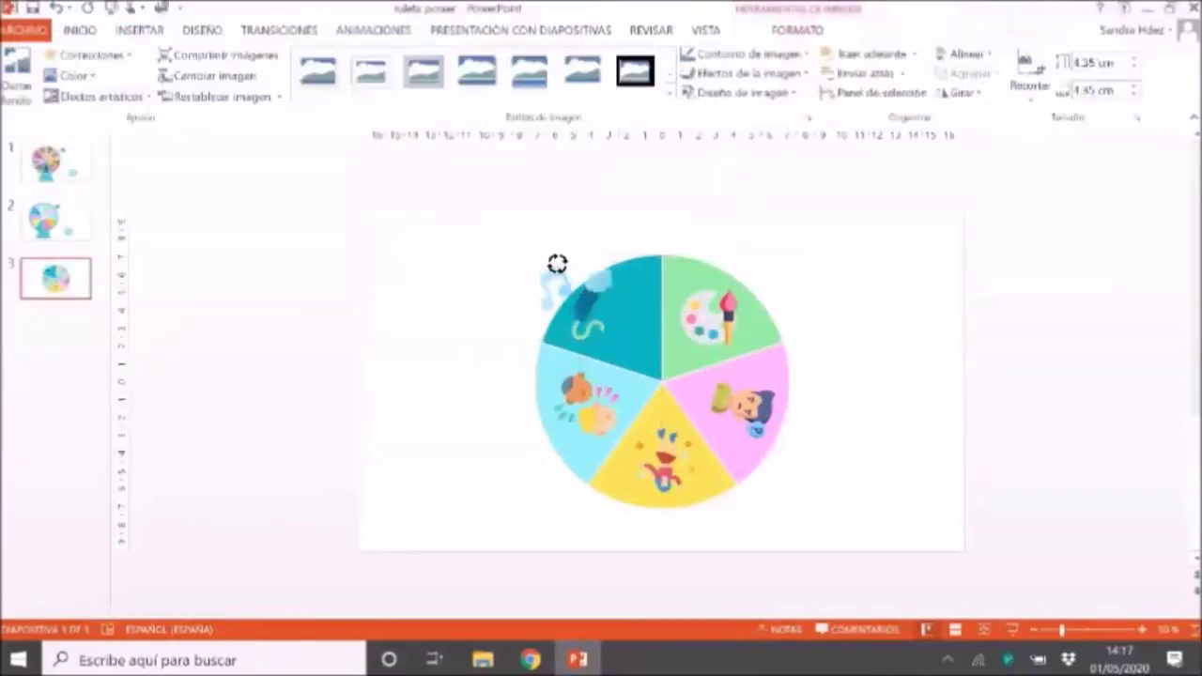
{"action": "mouse_move", "coordinate": [555, 263]}
{"action": "left_mouse_down"}
{"action": "mouse_move", "coordinate": [582, 282]}
{"action": "mouse_move", "coordinate": [622, 279]}
{"action": "mouse_move", "coordinate": [610, 295]}
{"action": "left_mouse_up"}
{"action": "left_click", "coordinate": [498, 277]}
Box-select all pie slices with their pictures and group them with Agrupar into one wheel.
{"action": "left_click", "coordinate": [416, 241]}
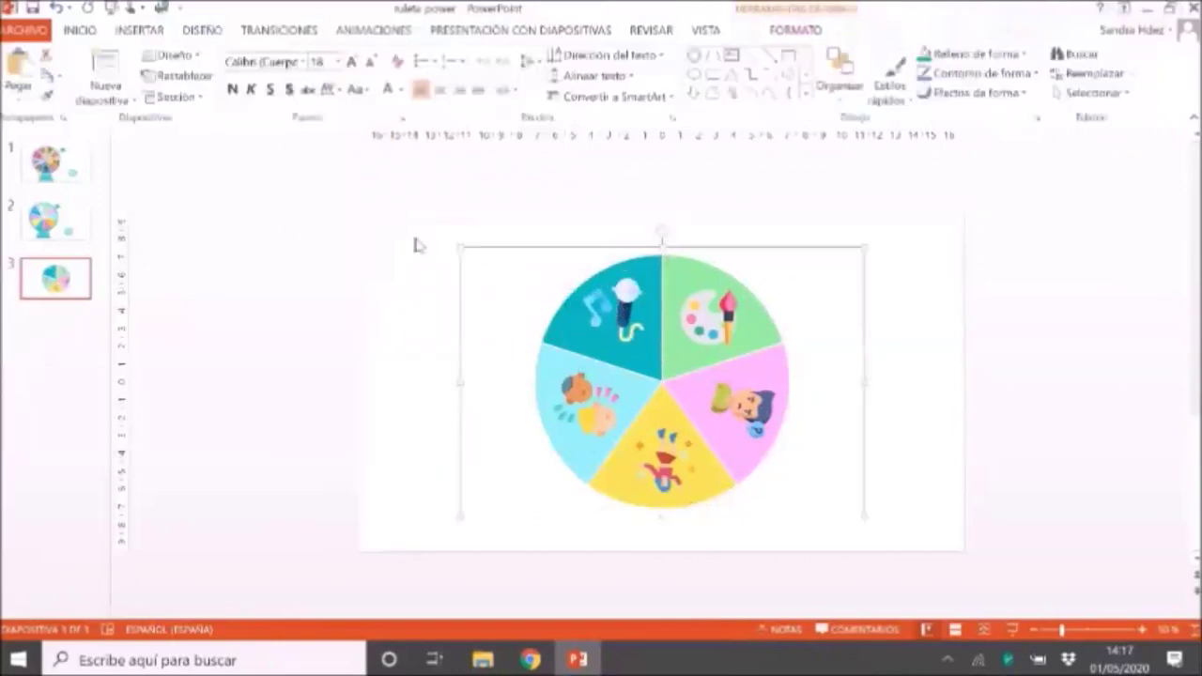
{"action": "left_click_drag", "start_coordinate": [389, 204], "coordinate": [1016, 617]}
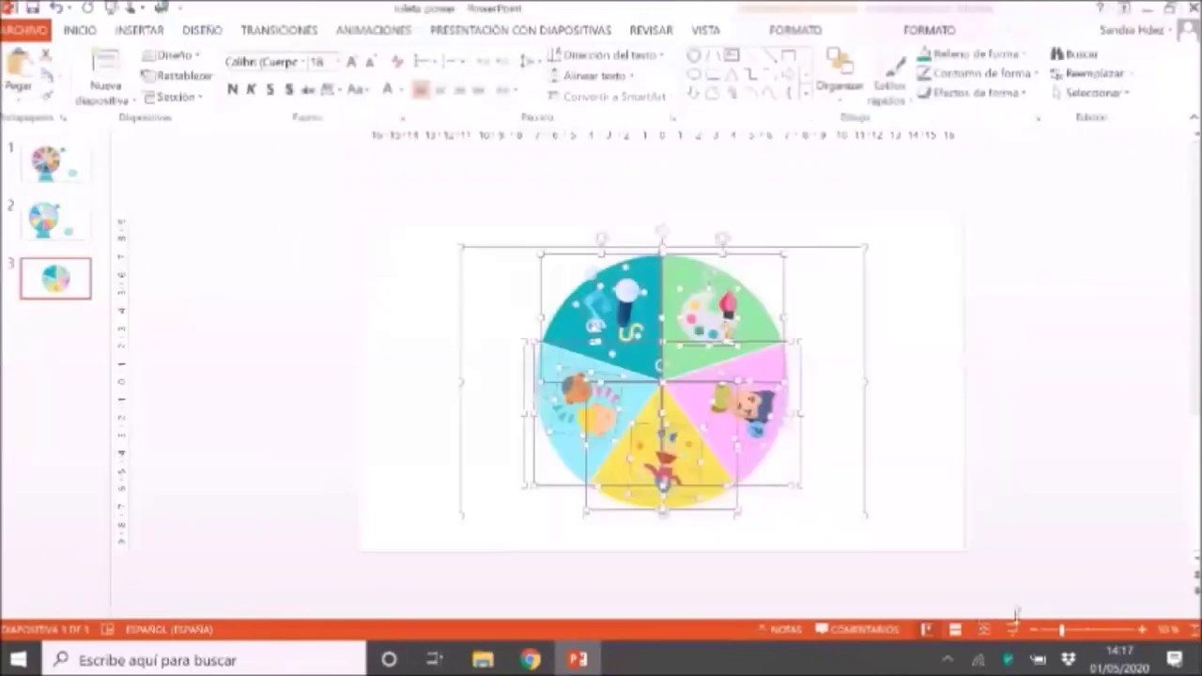
{"action": "right_click", "coordinate": [819, 413]}
{"action": "mouse_move", "coordinate": [866, 255]}
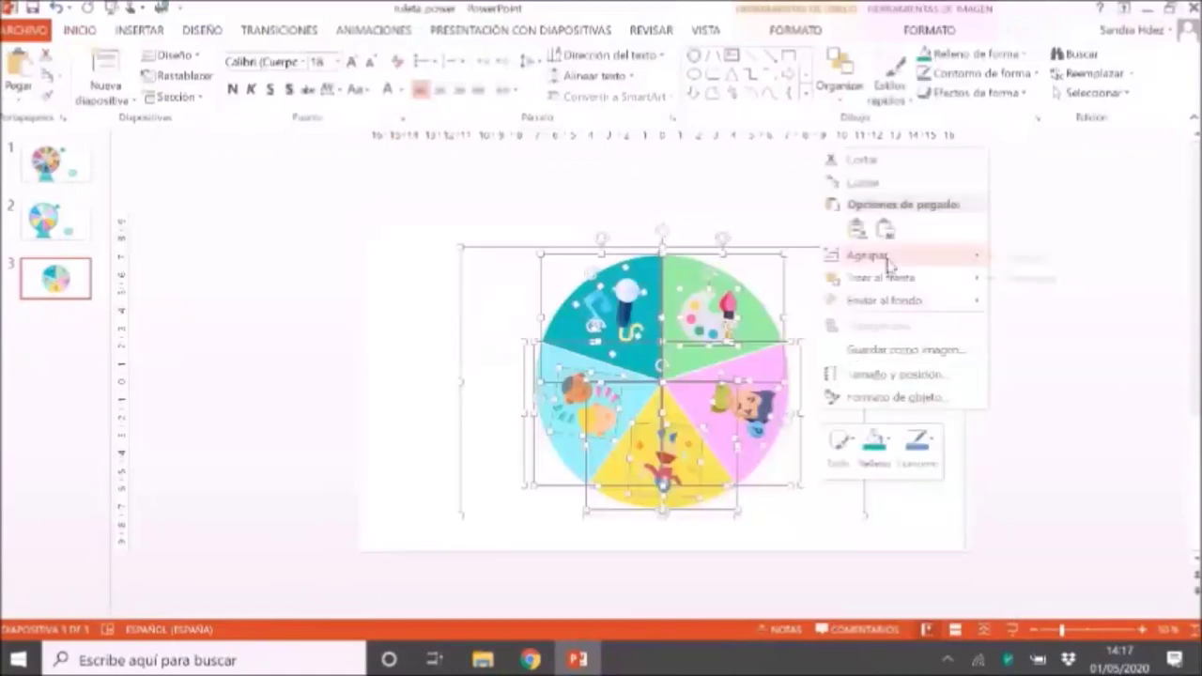
{"action": "left_click", "coordinate": [1065, 265]}
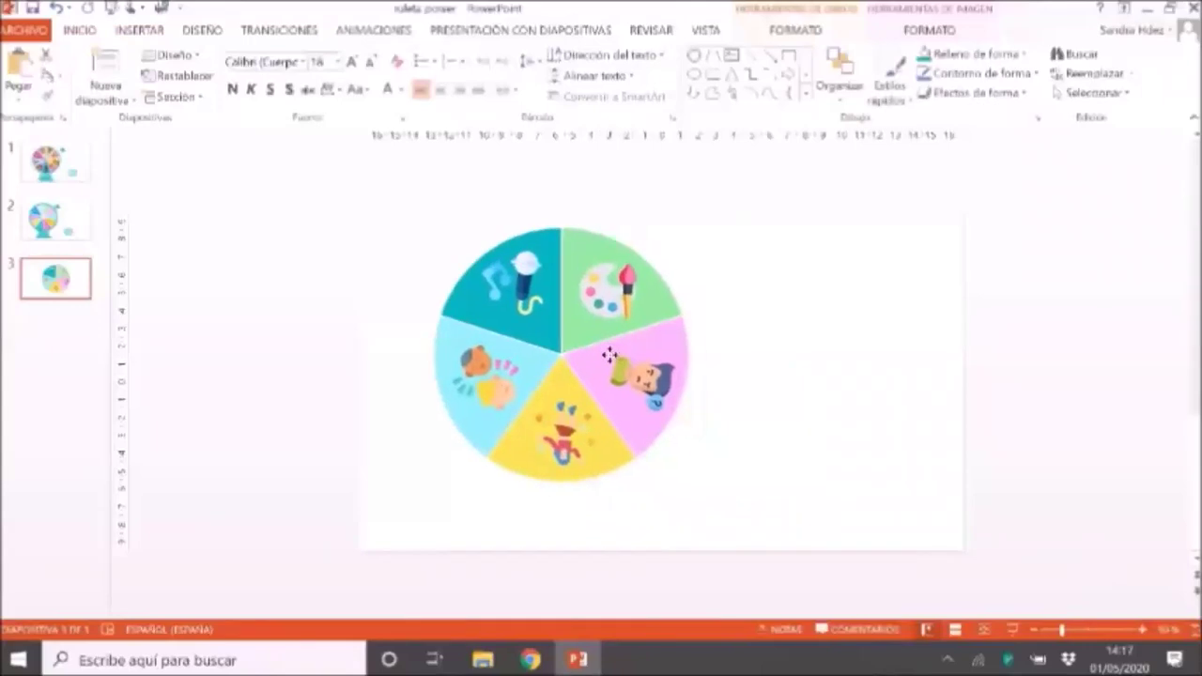
{"action": "left_click", "coordinate": [892, 457]}
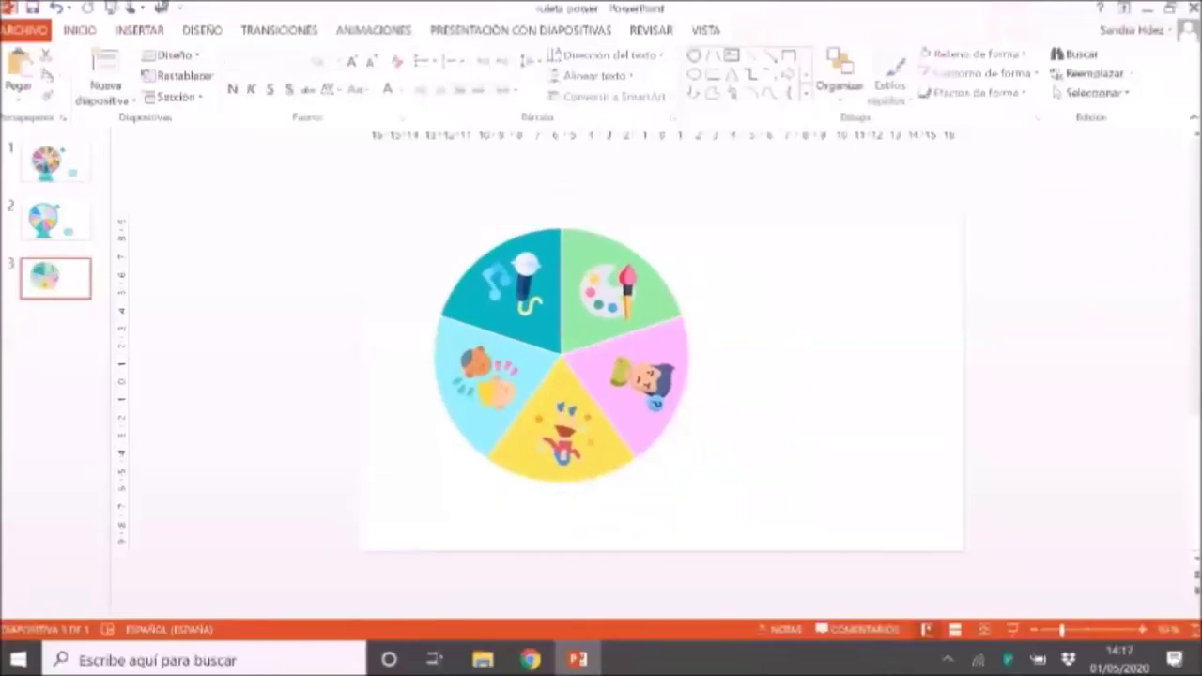
Draw a trapezoid shape from Formas beneath the wheel as its stand.
{"action": "left_click", "coordinate": [161, 34]}
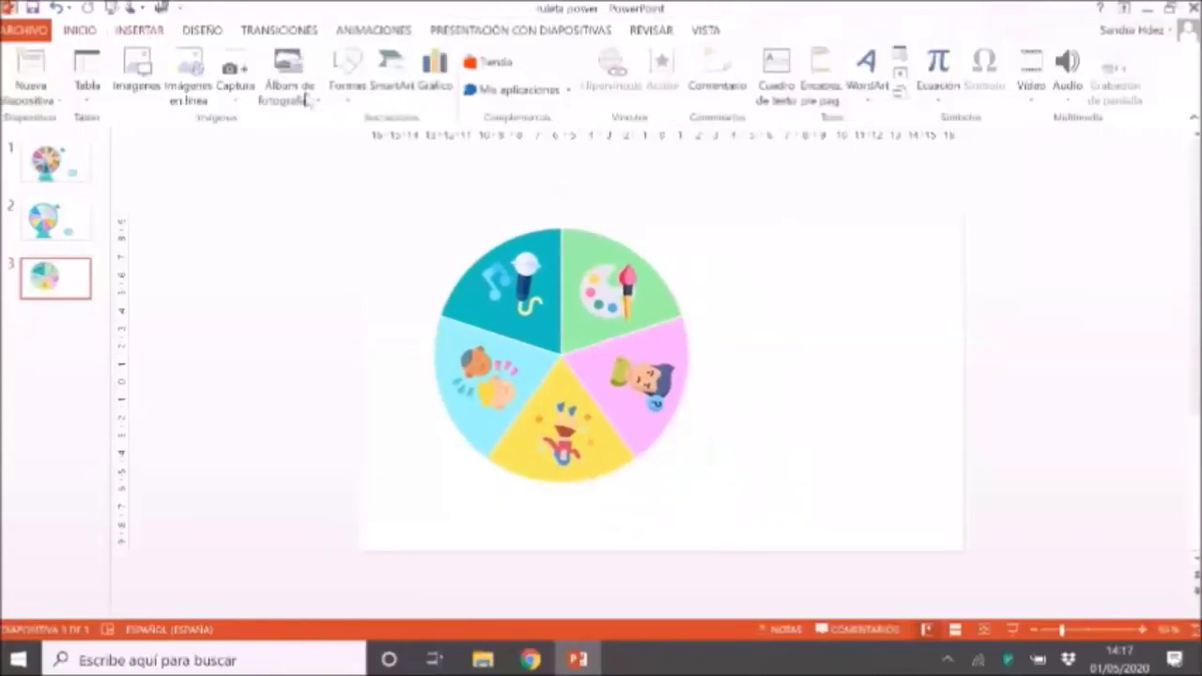
{"action": "left_click", "coordinate": [356, 103]}
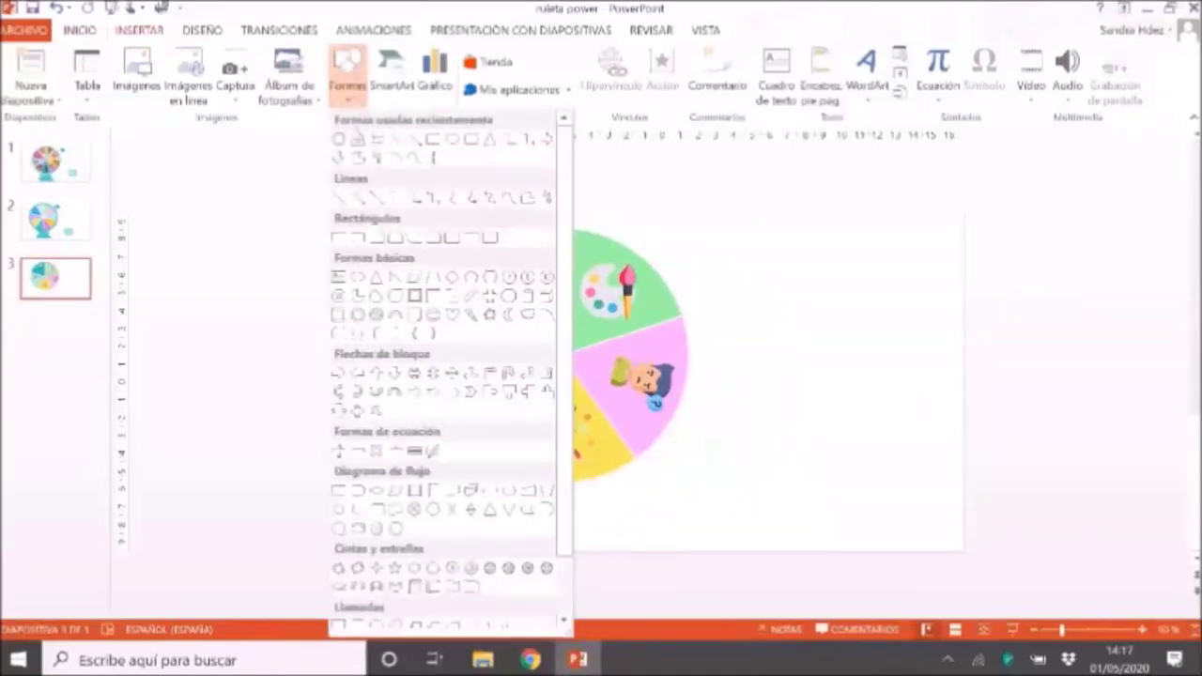
{"action": "left_click", "coordinate": [361, 143]}
{"action": "left_click_drag", "start_coordinate": [479, 469], "coordinate": [638, 533]}
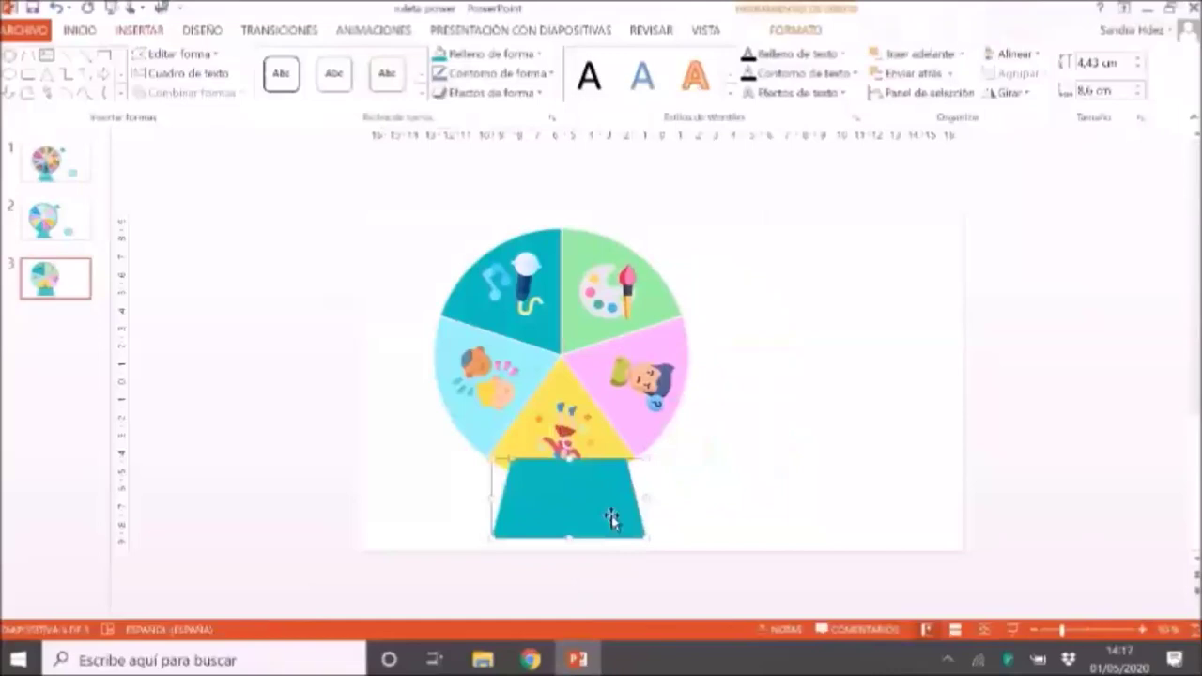
Send the trapezoid stand to the back with Enviar al fondo, behind the wheel.
{"action": "right_click", "coordinate": [606, 516]}
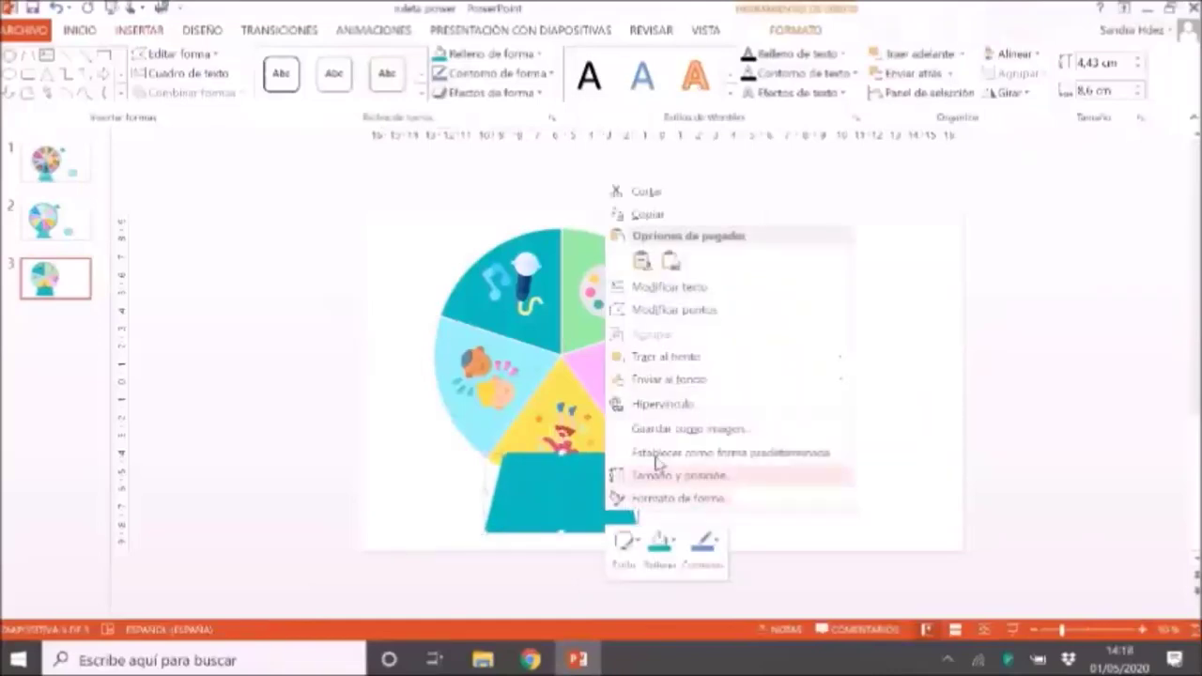
{"action": "left_click", "coordinate": [681, 379]}
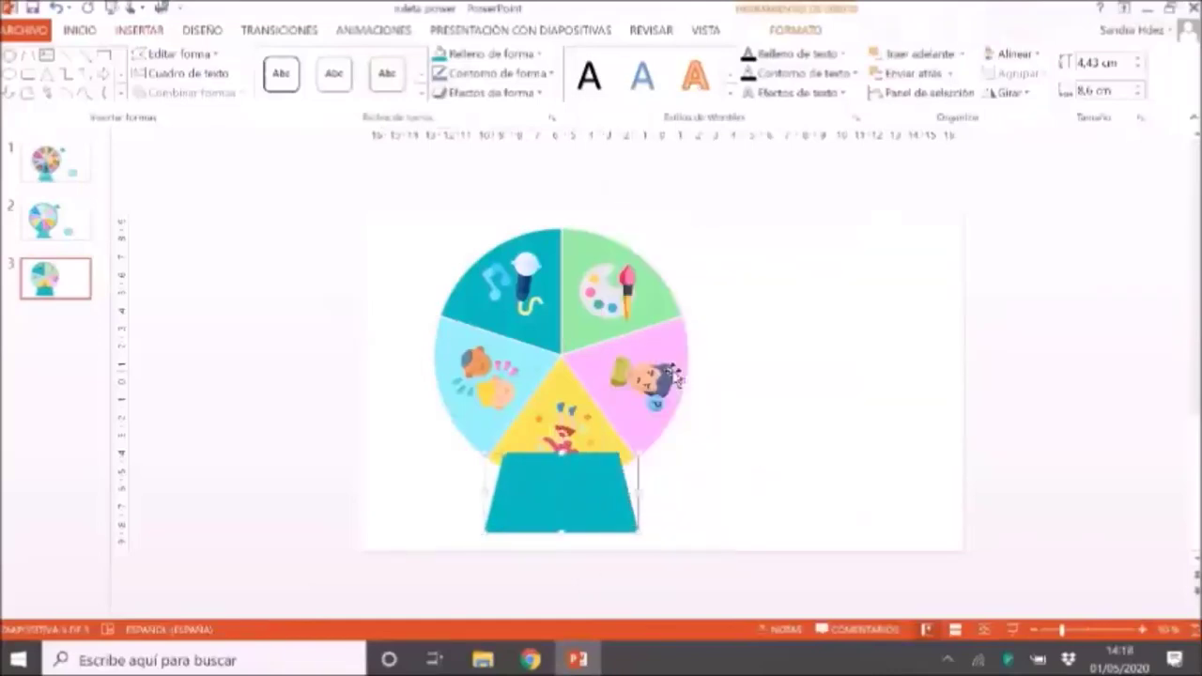
{"action": "left_click", "coordinate": [728, 406]}
Draw a thin rectangle under the trapezoid as the stand's base.
{"action": "left_click", "coordinate": [138, 28]}
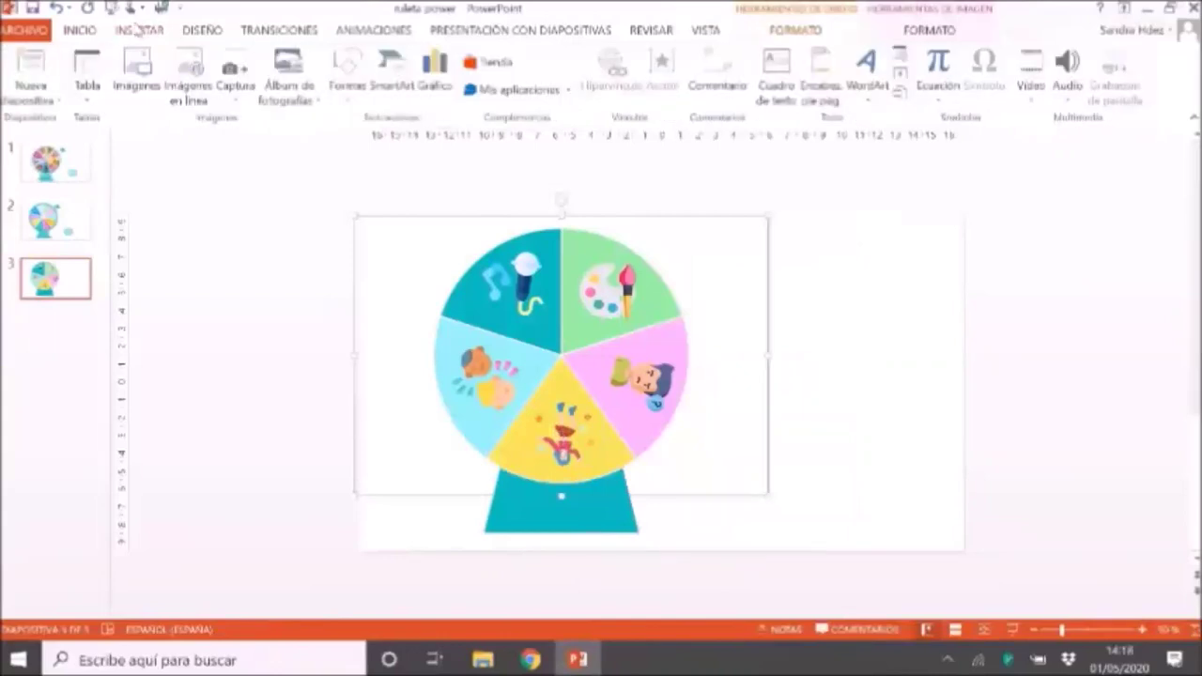
{"action": "left_click", "coordinate": [346, 80]}
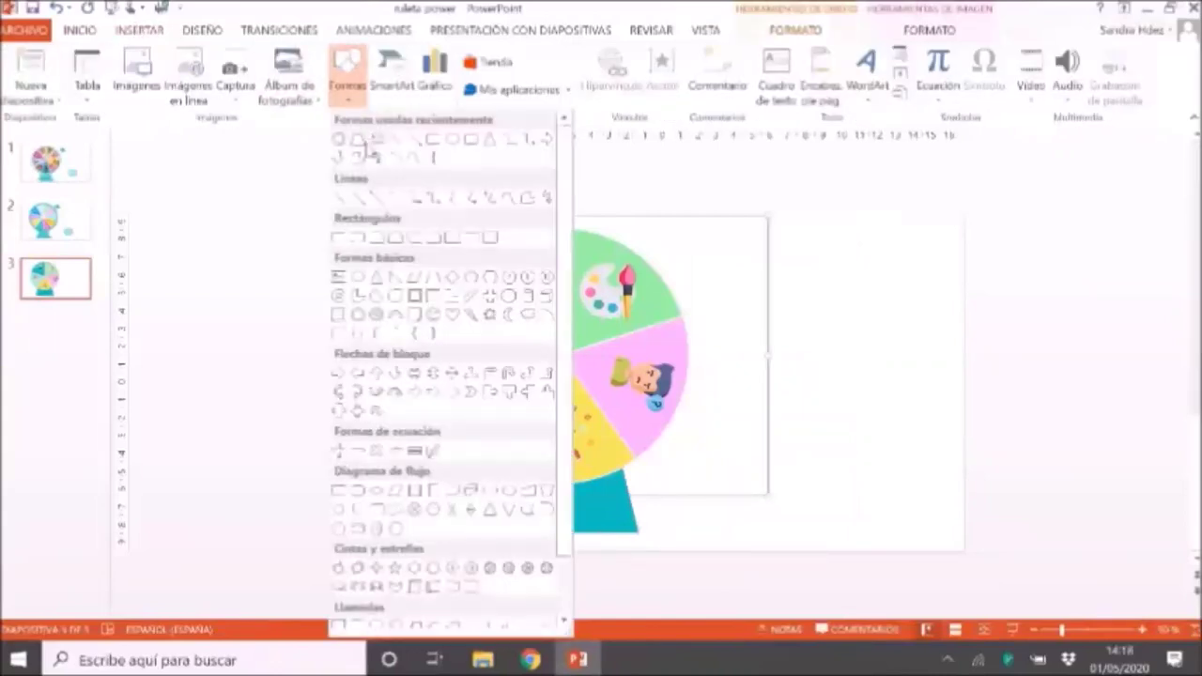
{"action": "left_click", "coordinate": [433, 153]}
{"action": "left_click_drag", "start_coordinate": [480, 528], "coordinate": [654, 545]}
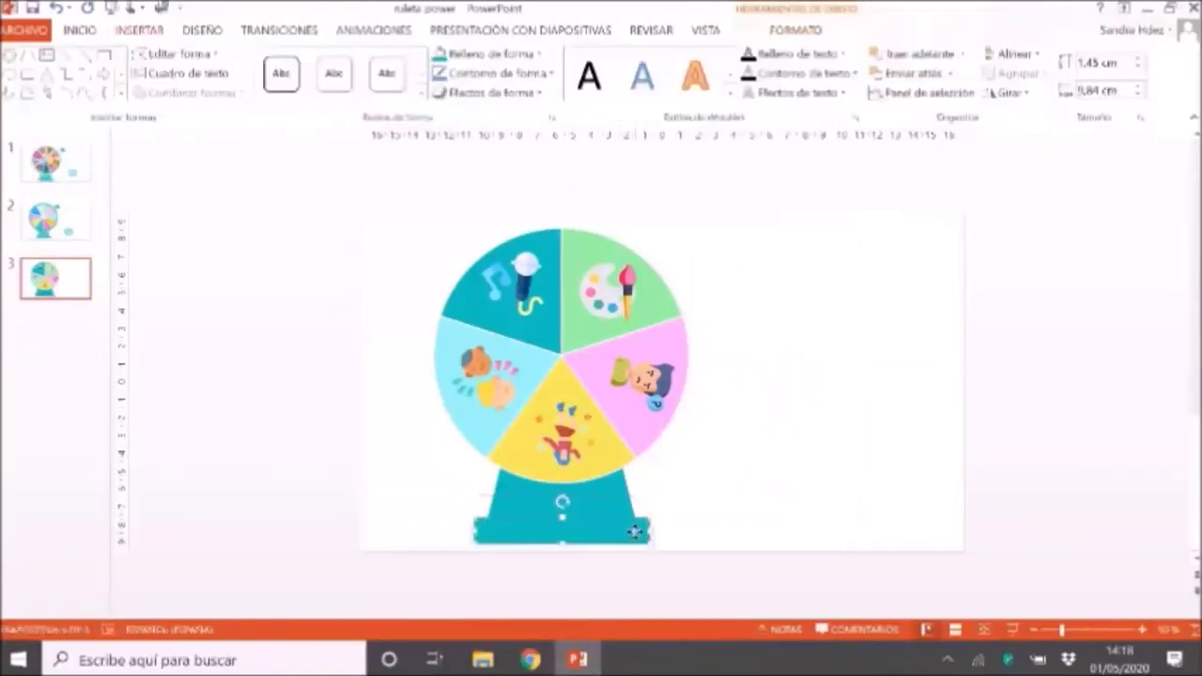
Give the rectangle base a Bisel superior 3D bevel, trying several presets before settling.
{"action": "right_click", "coordinate": [634, 531]}
{"action": "left_click", "coordinate": [704, 517]}
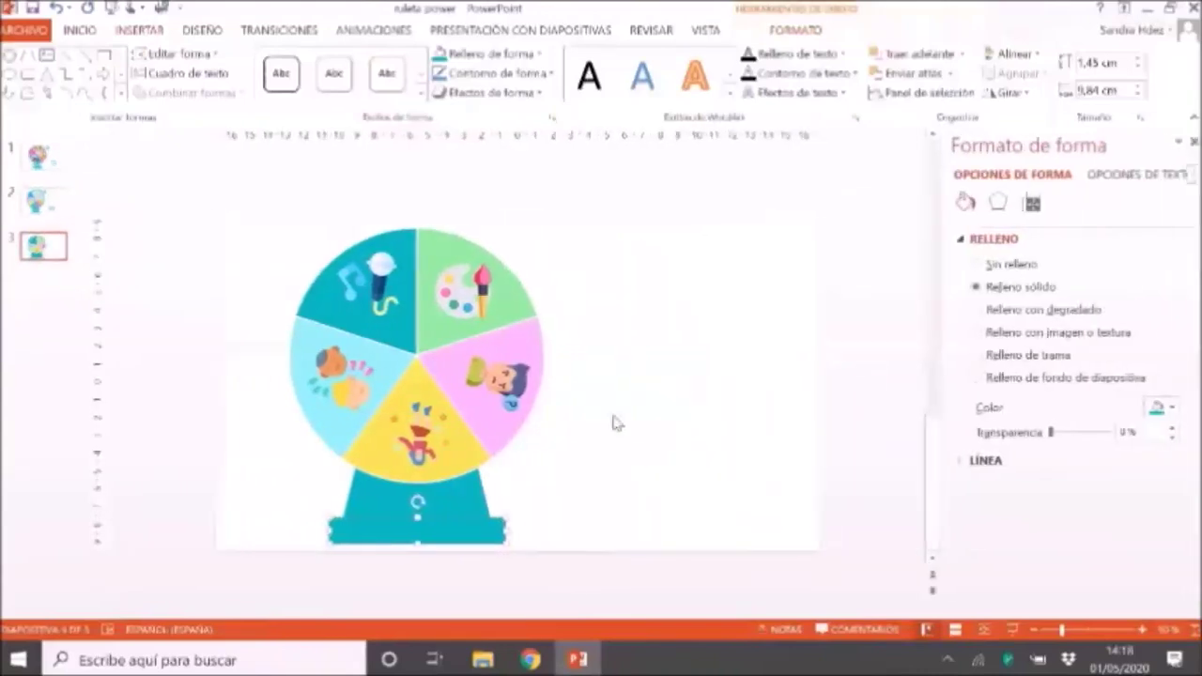
{"action": "left_click", "coordinate": [997, 206]}
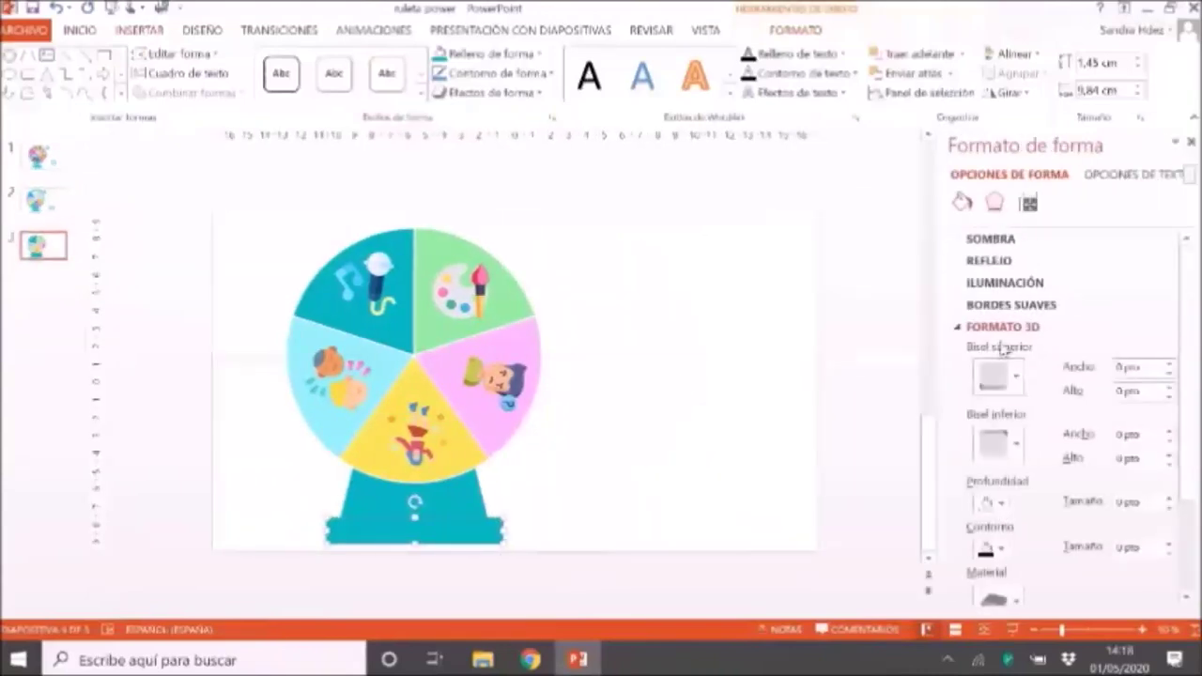
{"action": "left_click", "coordinate": [1012, 378]}
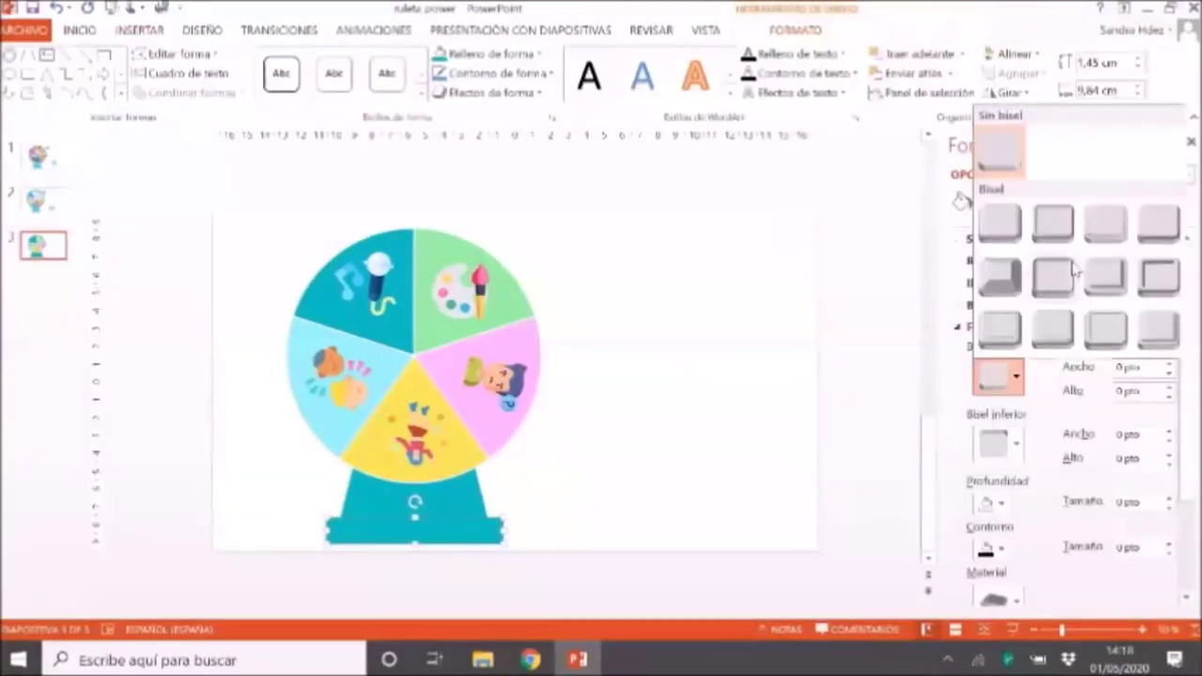
{"action": "left_click", "coordinate": [1149, 229]}
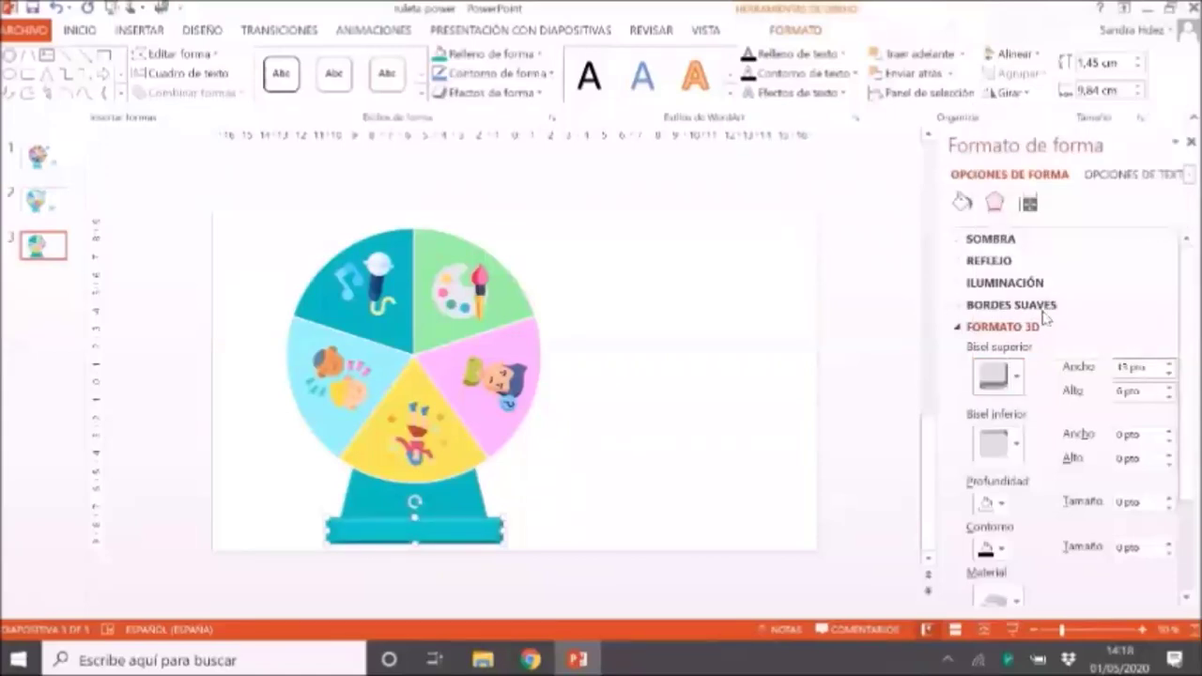
{"action": "left_click", "coordinate": [1014, 375]}
{"action": "left_click", "coordinate": [1040, 275]}
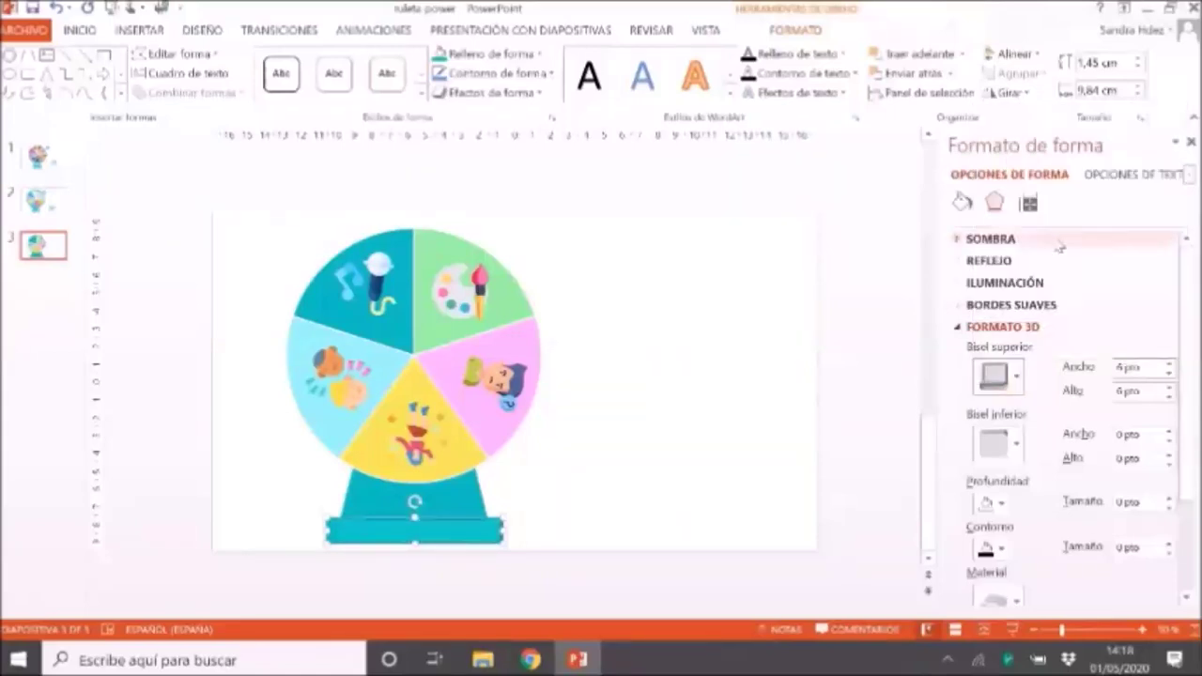
{"action": "left_click", "coordinate": [1013, 375]}
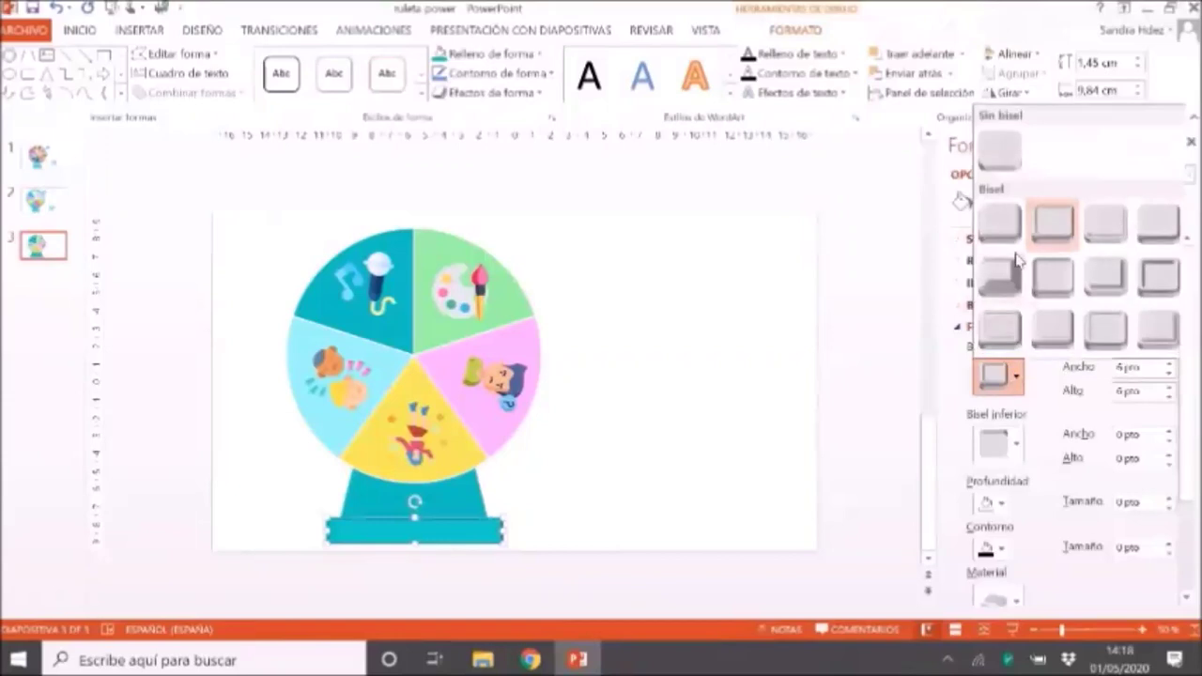
{"action": "left_click", "coordinate": [1014, 246]}
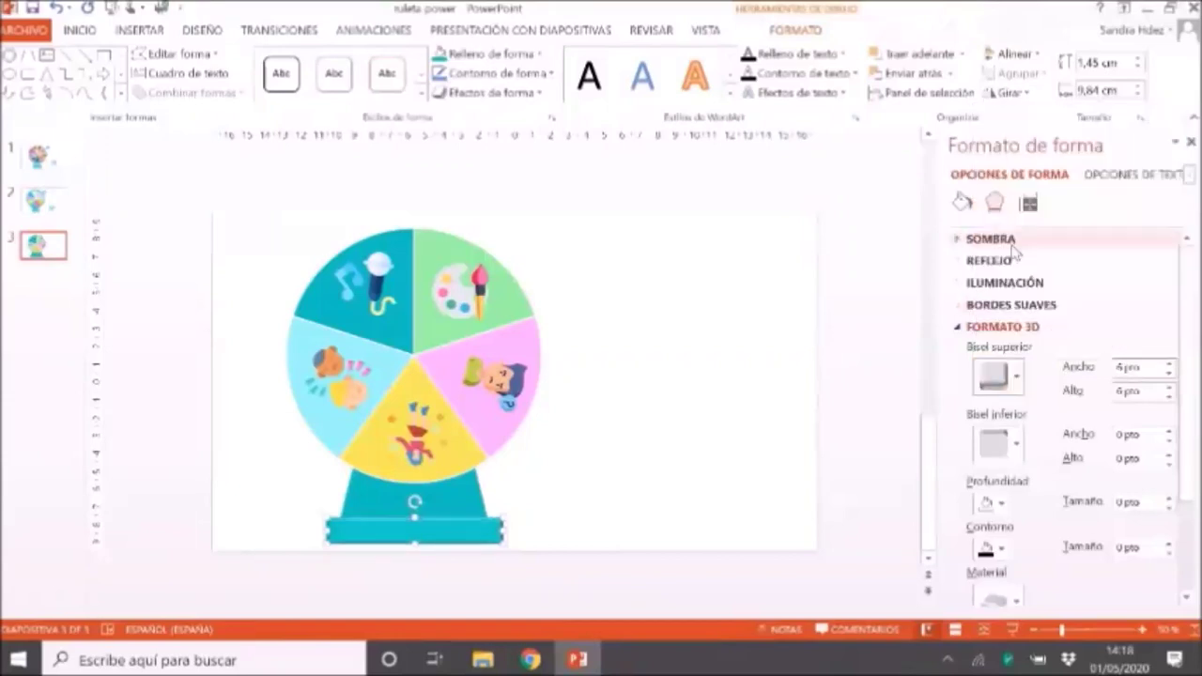
{"action": "left_click", "coordinate": [744, 440]}
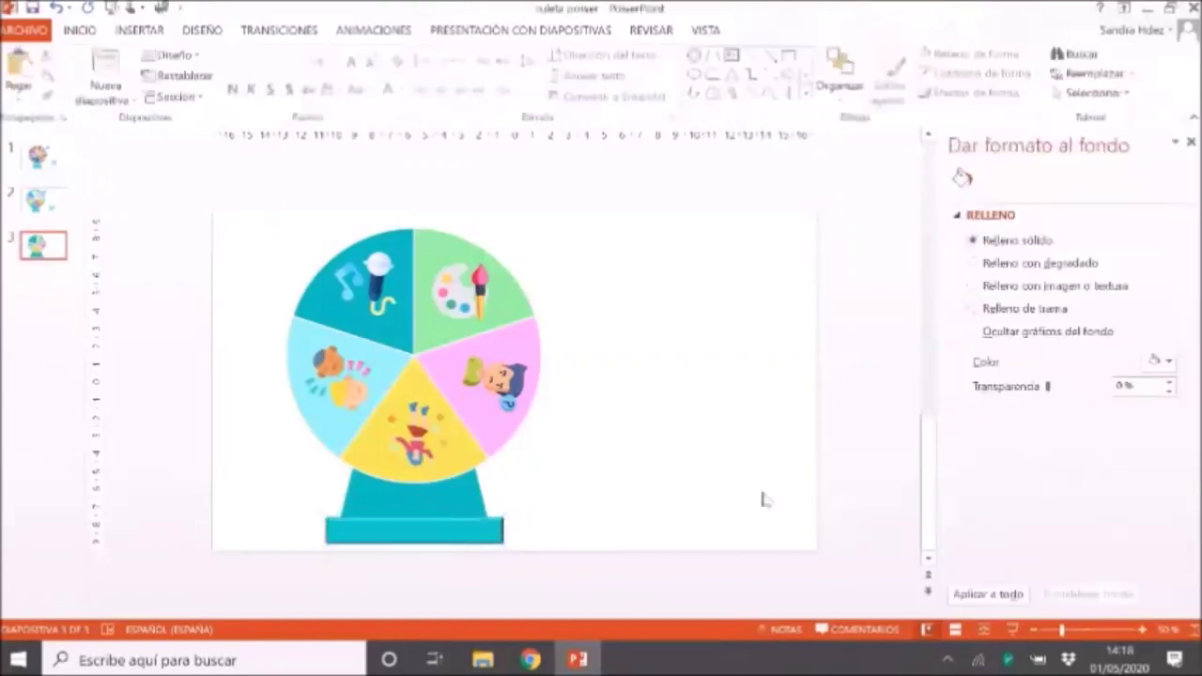
Draw a circle with the Elipse shape at the lower right of the slide.
{"action": "left_click", "coordinate": [1190, 142]}
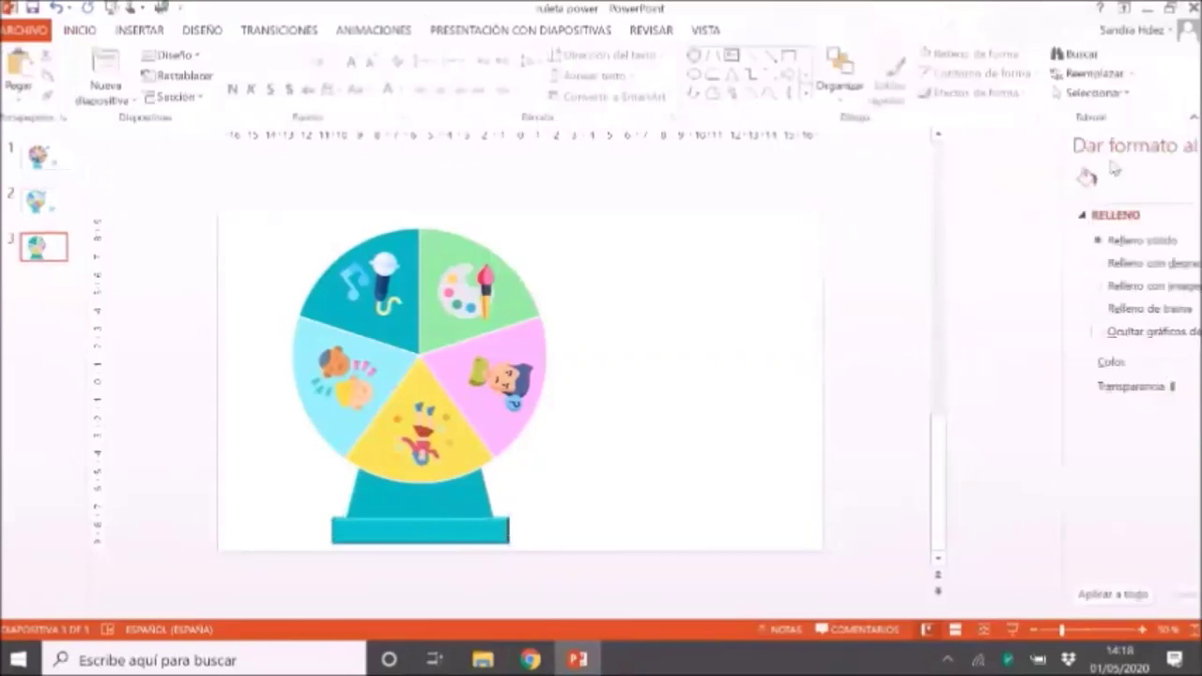
{"action": "left_click", "coordinate": [139, 29]}
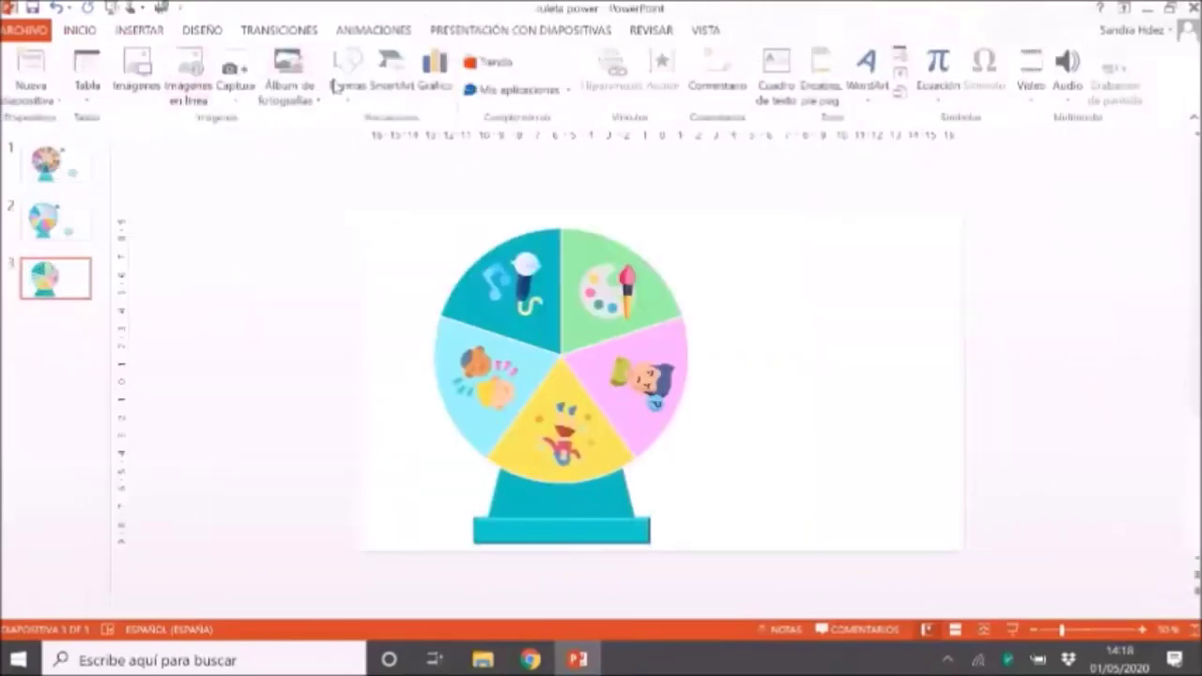
{"action": "left_click", "coordinate": [347, 73]}
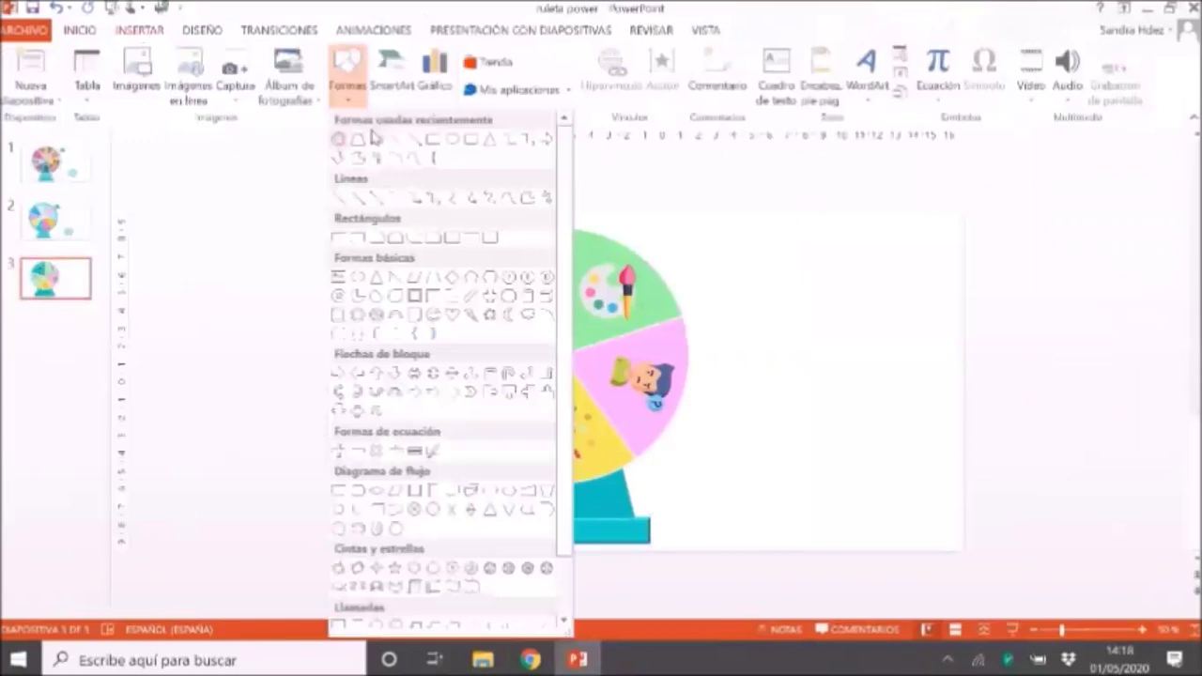
{"action": "left_click", "coordinate": [452, 139]}
{"action": "mouse_move", "coordinate": [805, 423]}
{"action": "left_mouse_down"}
{"action": "mouse_move", "coordinate": [889, 525]}
{"action": "mouse_move", "coordinate": [899, 515]}
{"action": "left_mouse_up"}
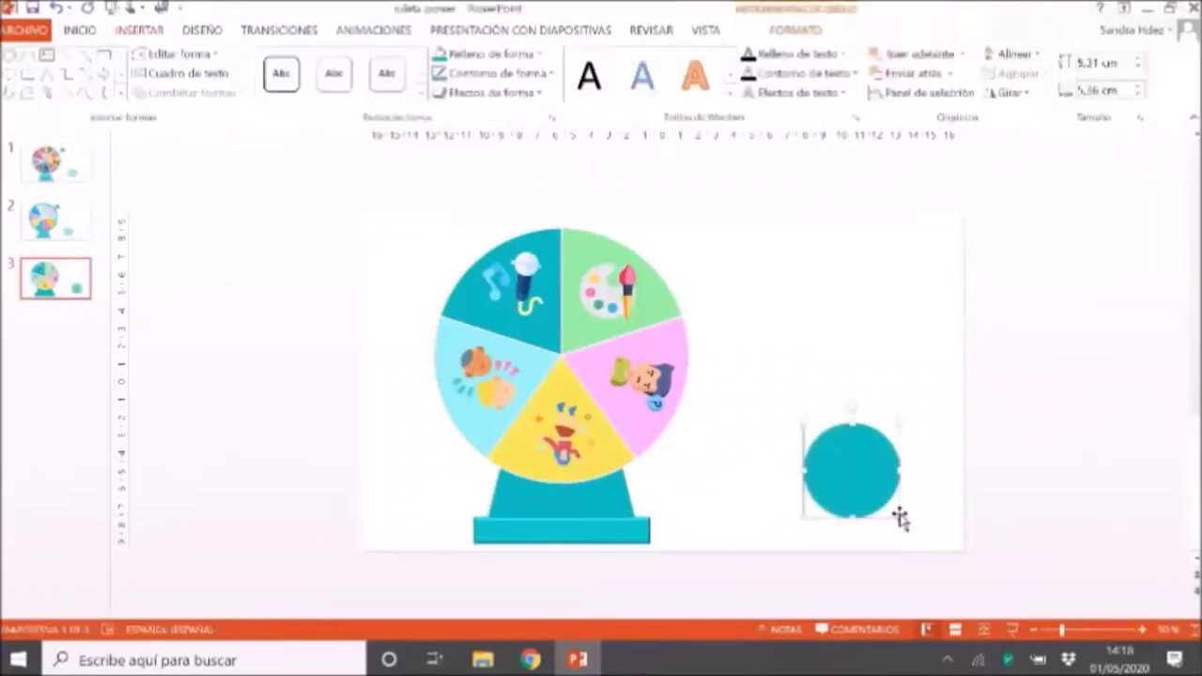
Apply a Bisel superior bevel to the circle and nudge it slightly left.
{"action": "right_click", "coordinate": [841, 486]}
{"action": "left_click", "coordinate": [856, 470]}
{"action": "left_click", "coordinate": [995, 203]}
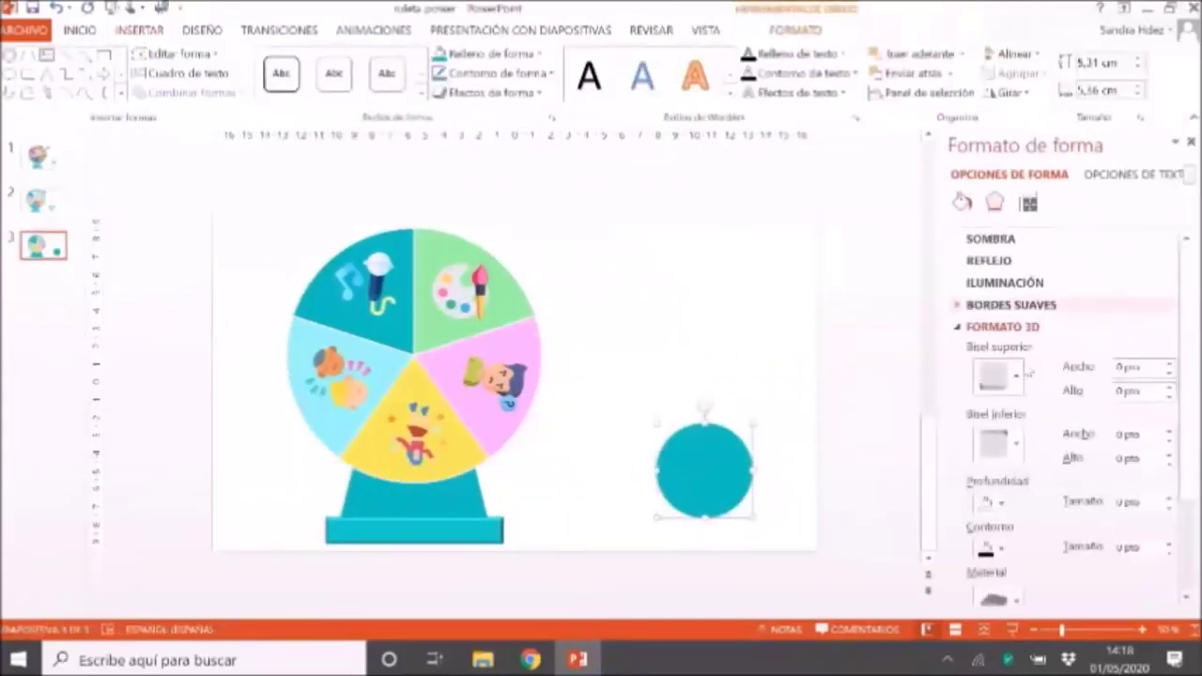
{"action": "left_click", "coordinate": [997, 376]}
{"action": "left_click", "coordinate": [1156, 242]}
{"action": "left_click", "coordinate": [798, 485]}
{"action": "left_click_drag", "start_coordinate": [707, 483], "coordinate": [688, 480]}
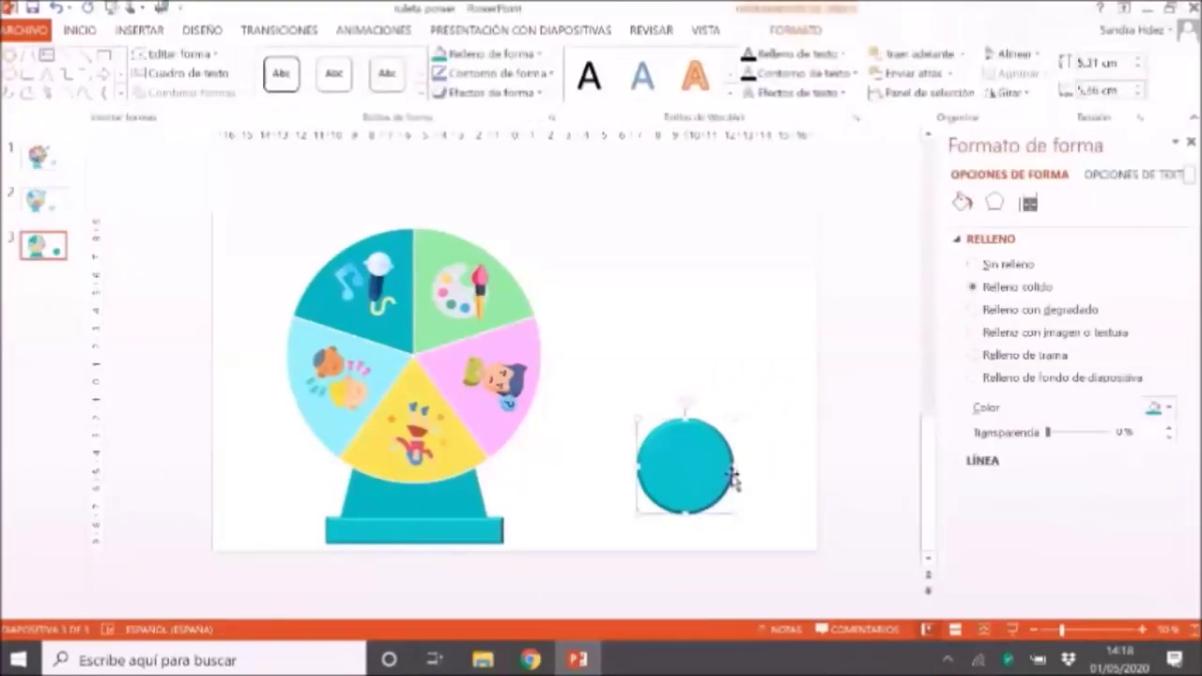
{"action": "key", "text": "Escape"}
{"action": "left_click", "coordinate": [138, 30]}
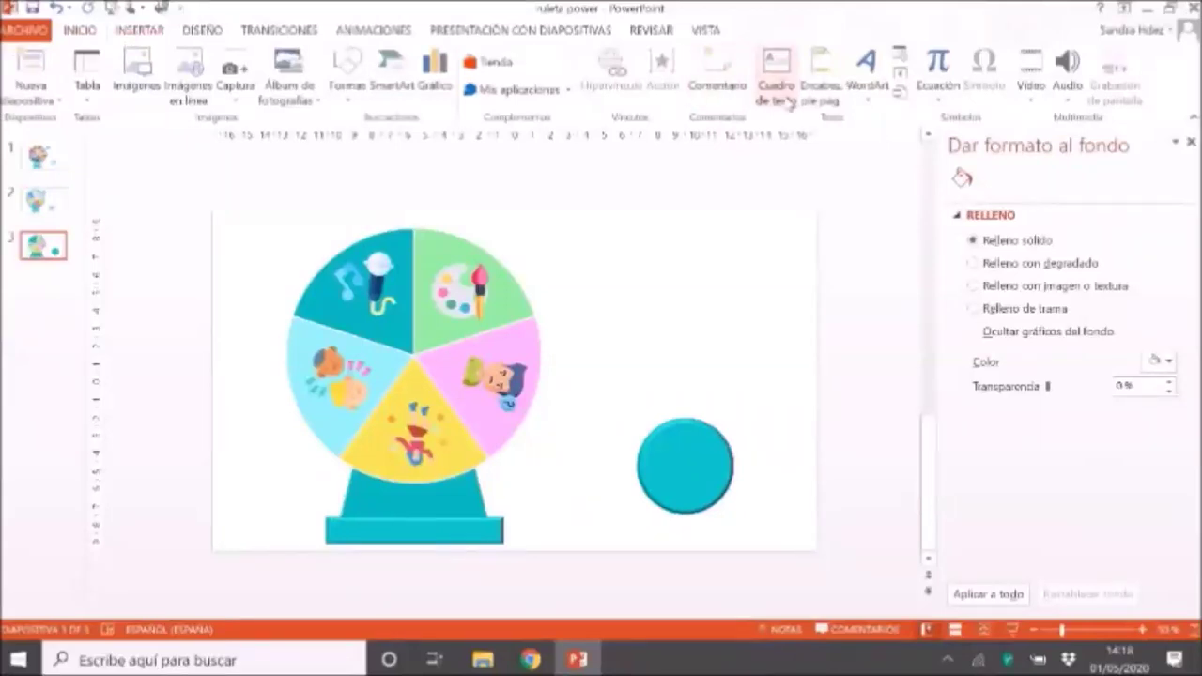
Add a PULSA text box and format it as white Sensei Medium.
{"action": "left_click", "coordinate": [775, 91]}
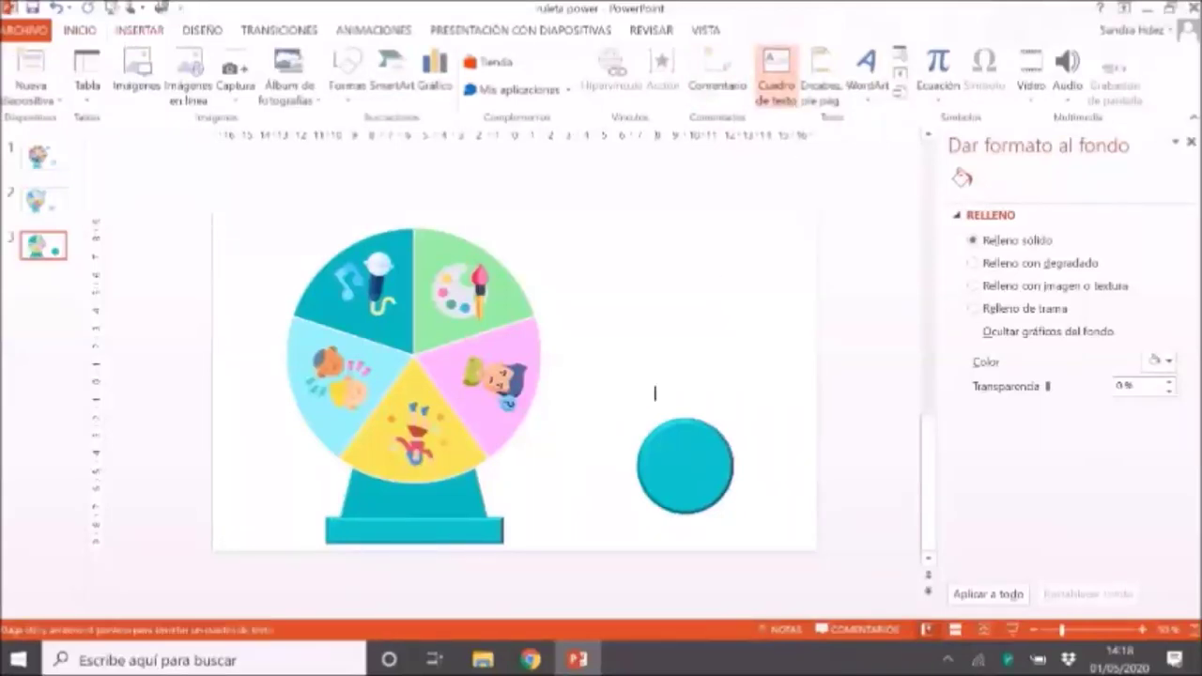
{"action": "left_click_drag", "start_coordinate": [654, 395], "coordinate": [778, 471]}
{"action": "type", "text": "PULSA"}
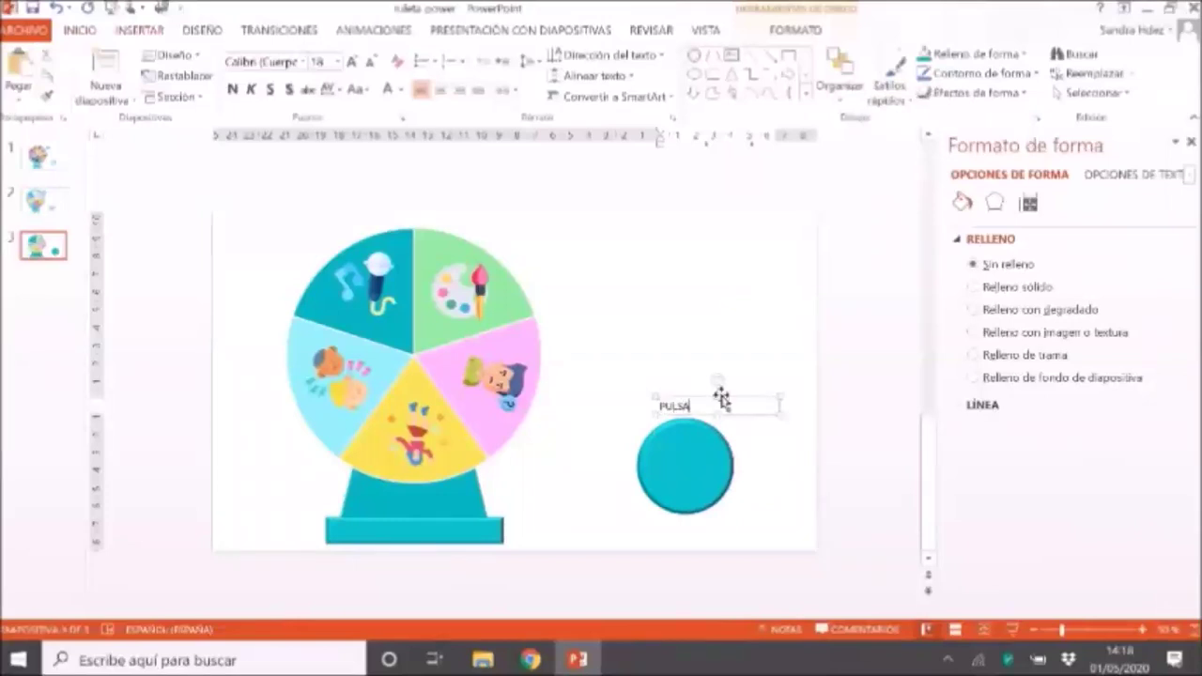
{"action": "left_click", "coordinate": [701, 398]}
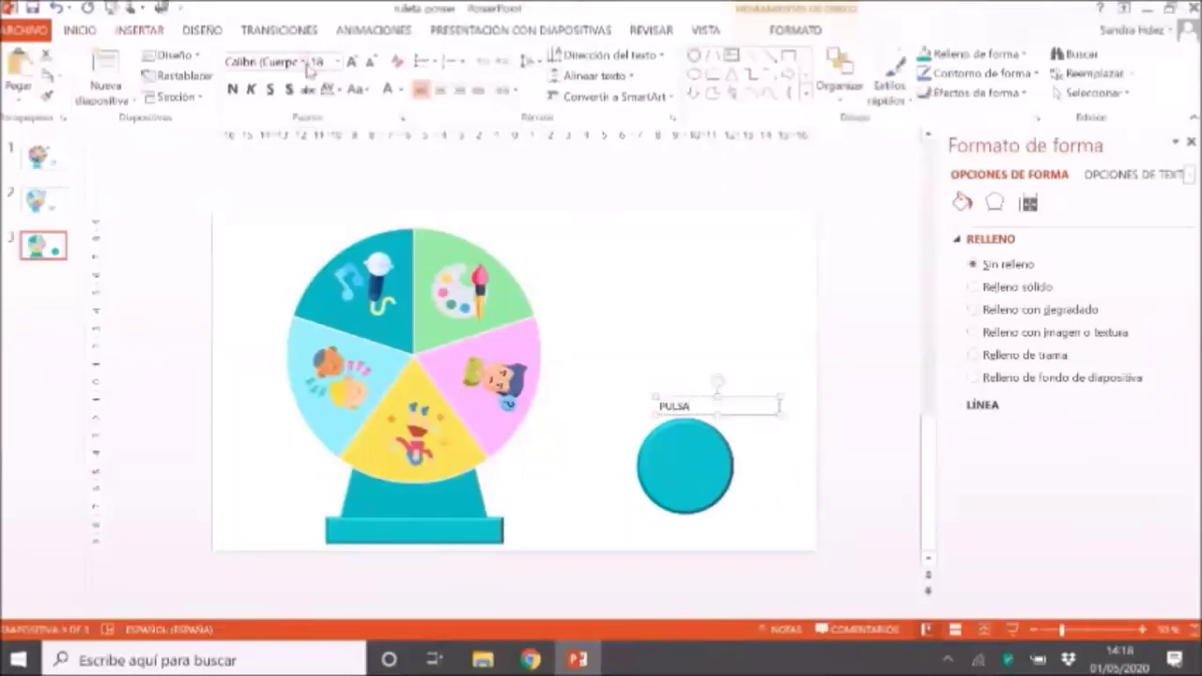
{"action": "left_click", "coordinate": [303, 61]}
{"action": "left_click", "coordinate": [293, 169]}
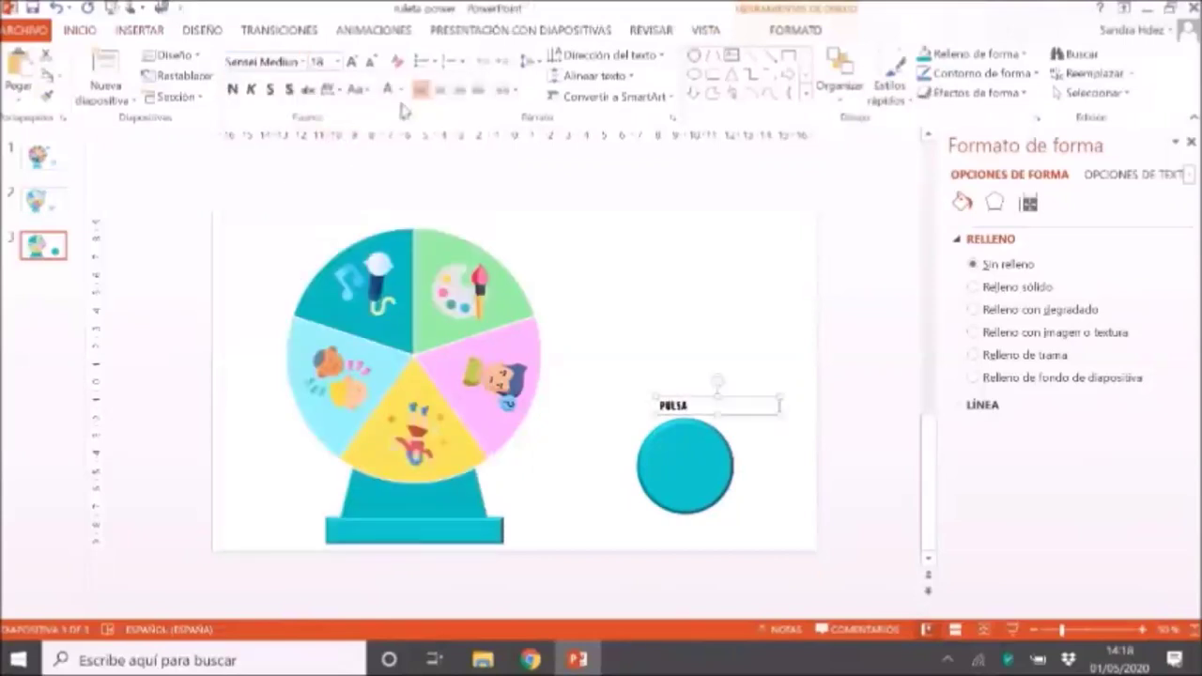
{"action": "left_click", "coordinate": [386, 89]}
Move the PULSA label onto the circle and enlarge its text.
{"action": "left_click_drag", "start_coordinate": [755, 426], "coordinate": [760, 469]}
{"action": "left_click", "coordinate": [754, 466]}
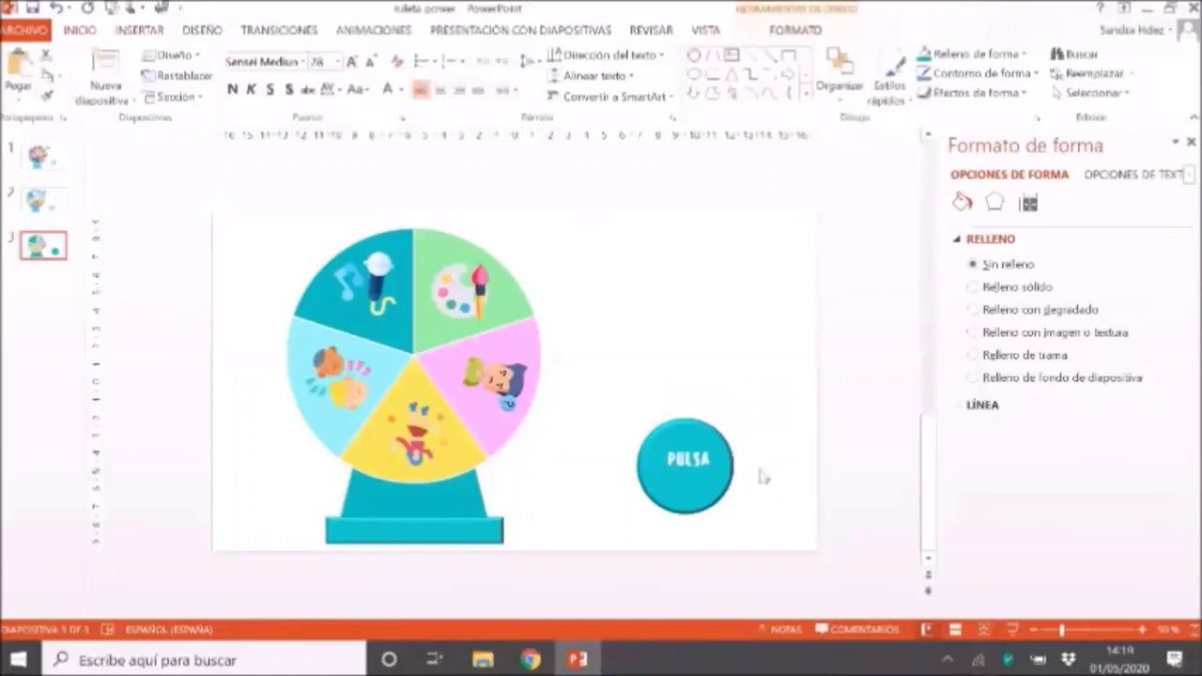
{"action": "left_click", "coordinate": [351, 61]}
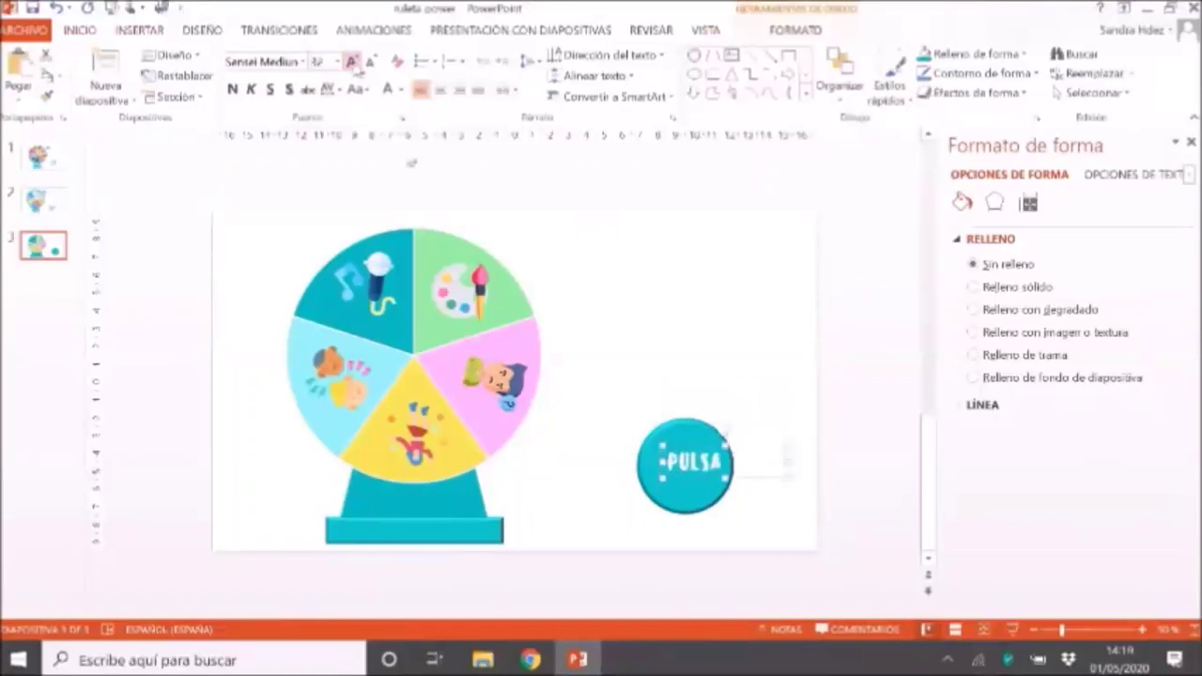
{"action": "key", "text": "ctrl+shift+period"}
{"action": "left_click", "coordinate": [751, 482]}
{"action": "left_click", "coordinate": [762, 458]}
Bring the PULSA label in front of the circle and move the button slightly lower.
{"action": "left_click_drag", "start_coordinate": [625, 341], "coordinate": [810, 594]}
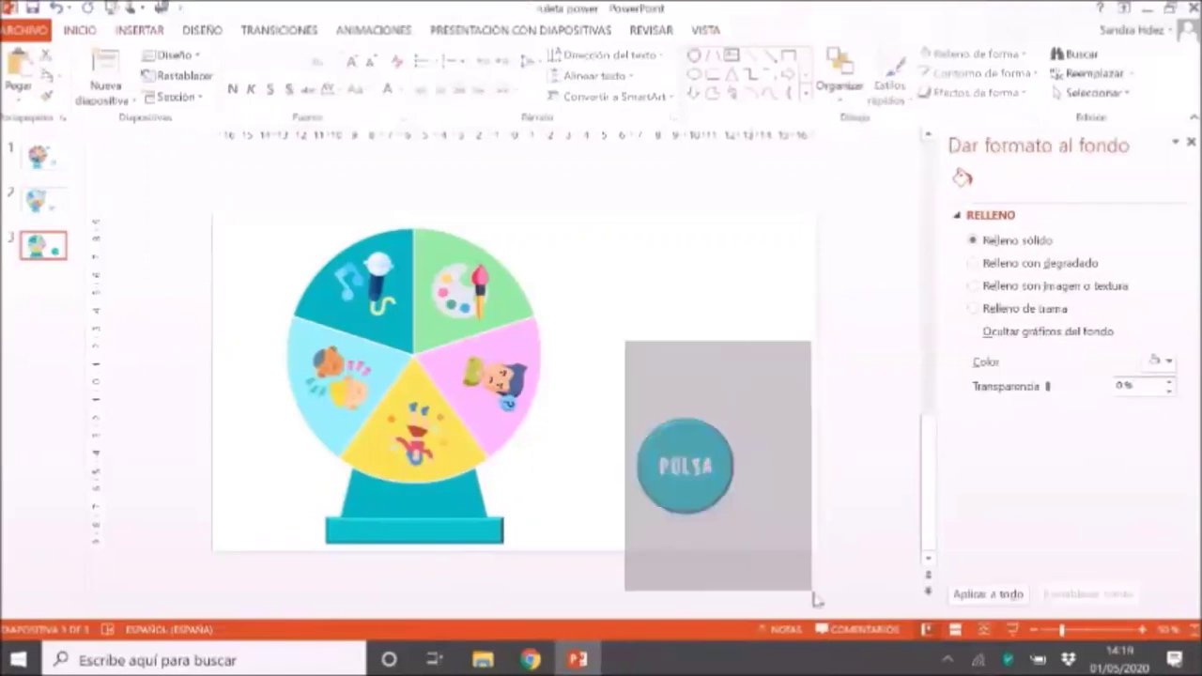
{"action": "right_click", "coordinate": [692, 517]}
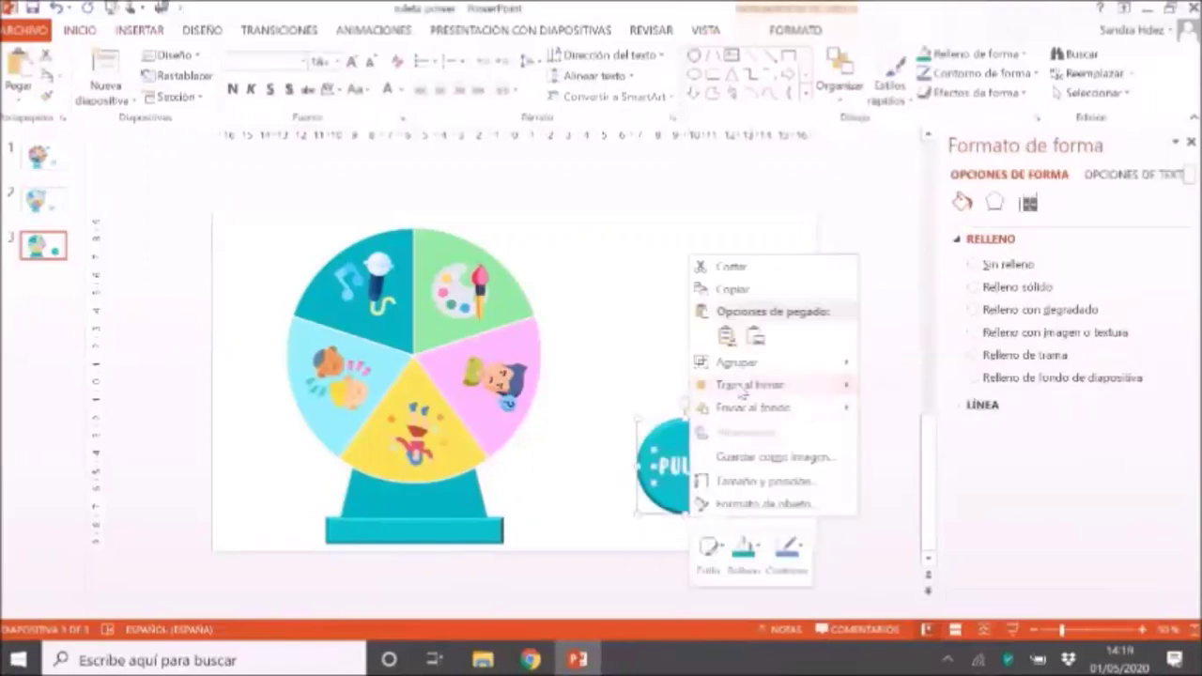
{"action": "mouse_move", "coordinate": [737, 361]}
{"action": "left_click", "coordinate": [909, 372]}
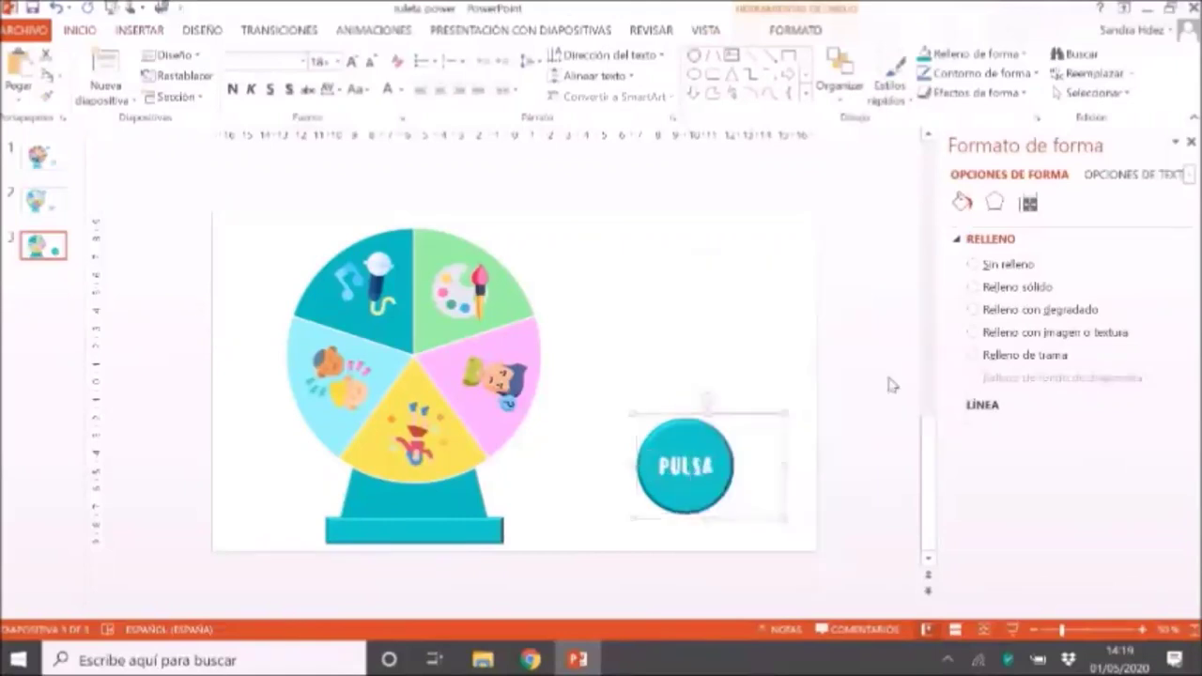
{"action": "left_click", "coordinate": [850, 537]}
{"action": "left_click", "coordinate": [700, 451]}
{"action": "left_click", "coordinate": [729, 424]}
{"action": "left_click", "coordinate": [703, 456]}
{"action": "left_click", "coordinate": [799, 569]}
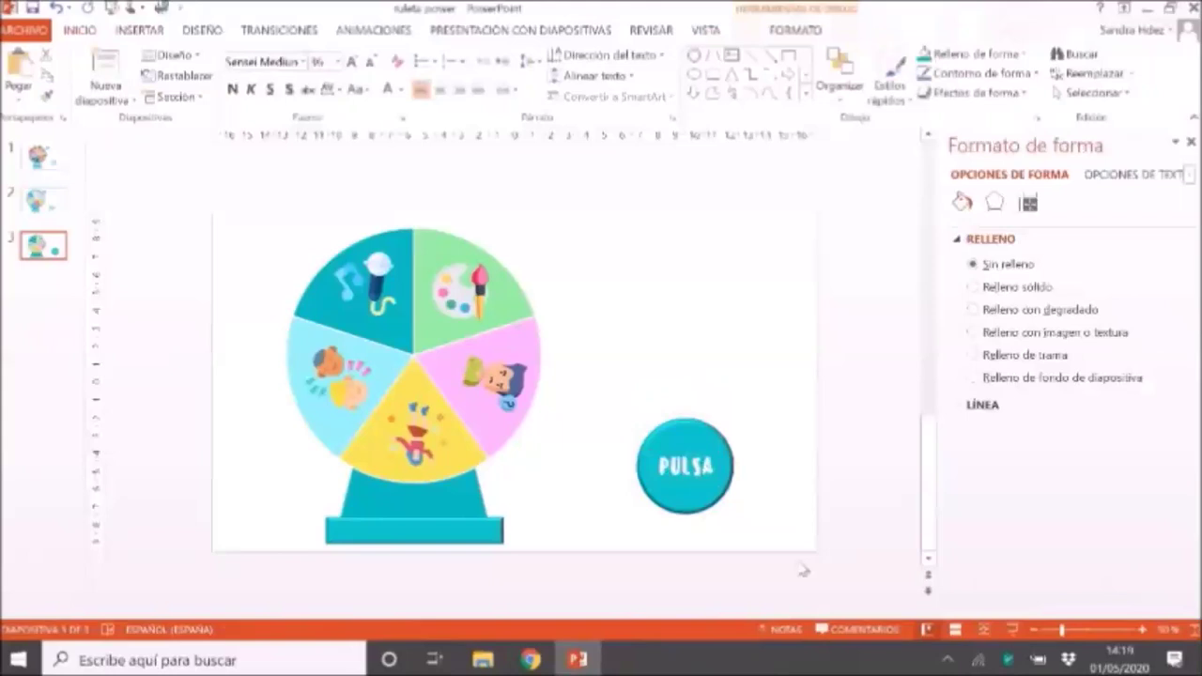
{"action": "left_click", "coordinate": [682, 504]}
{"action": "left_click_drag", "start_coordinate": [682, 504], "coordinate": [682, 528]}
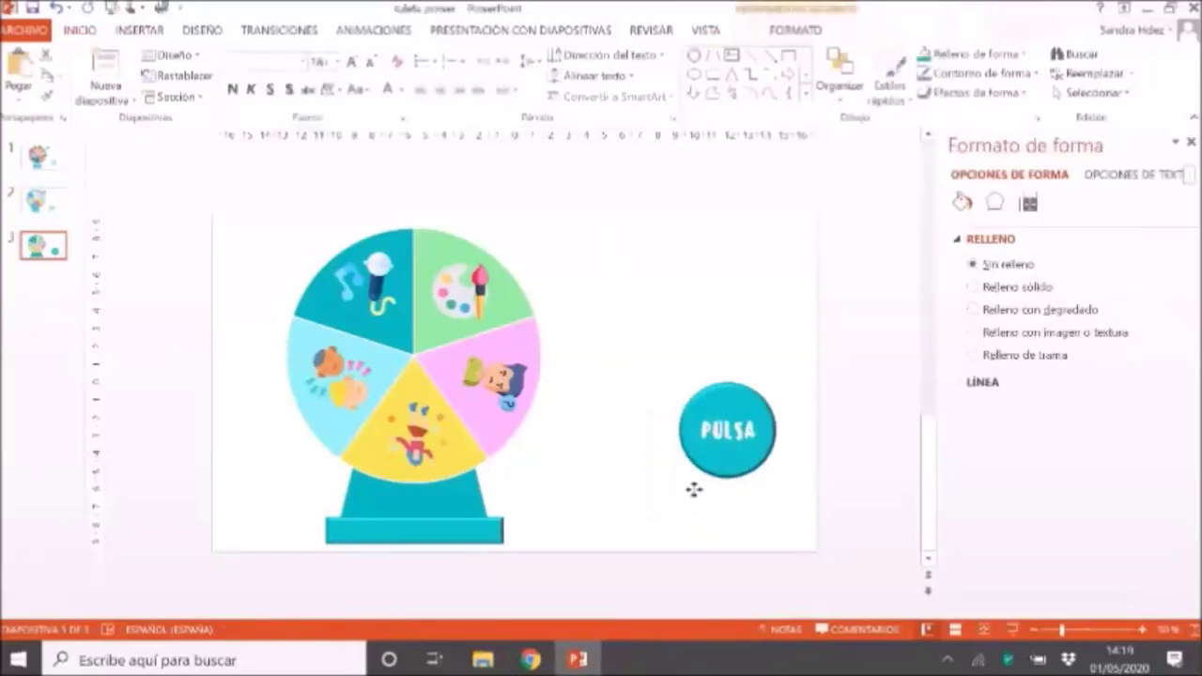
{"action": "left_click", "coordinate": [830, 535]}
{"action": "left_click", "coordinate": [150, 31]}
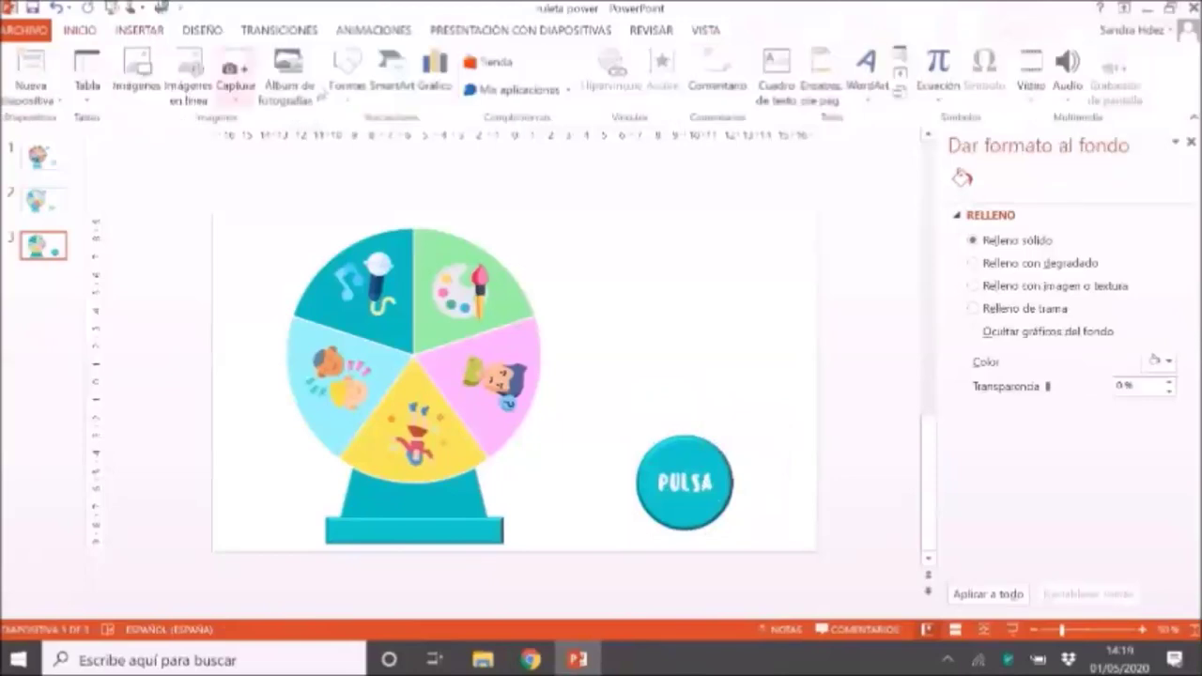
Draw a small triangle near the wheel's top right, rotate it sideways, and place it at the rim.
{"action": "left_click", "coordinate": [346, 70]}
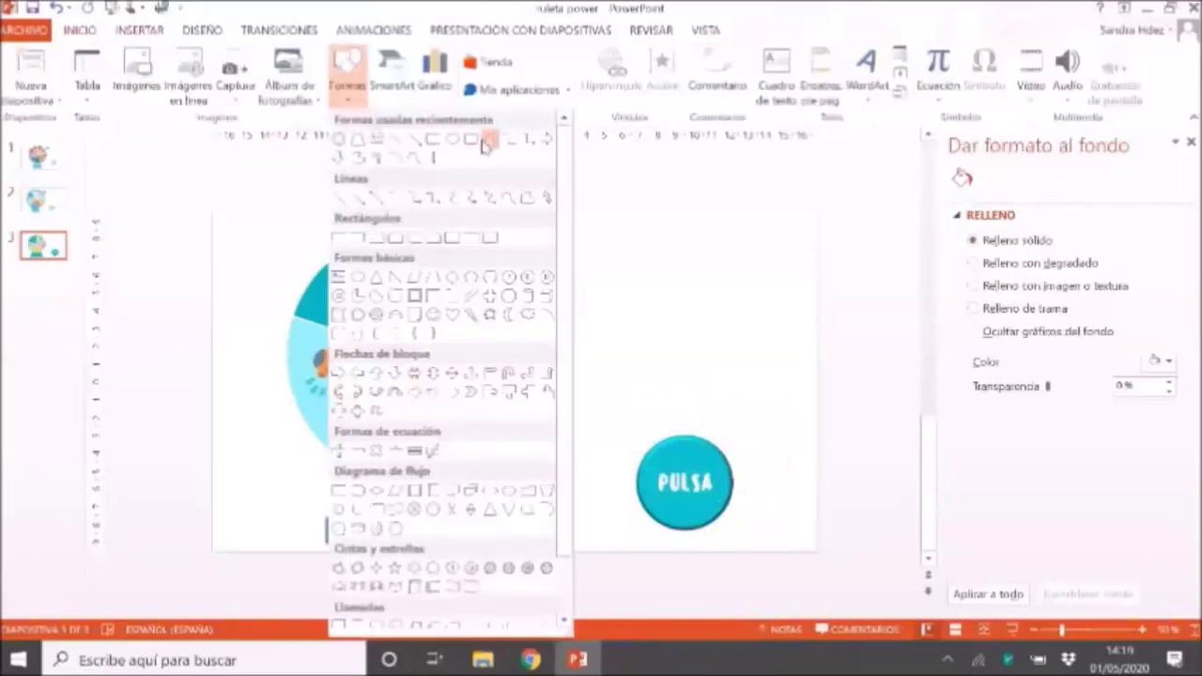
{"action": "left_click", "coordinate": [489, 139]}
{"action": "left_click_drag", "start_coordinate": [521, 227], "coordinate": [575, 285]}
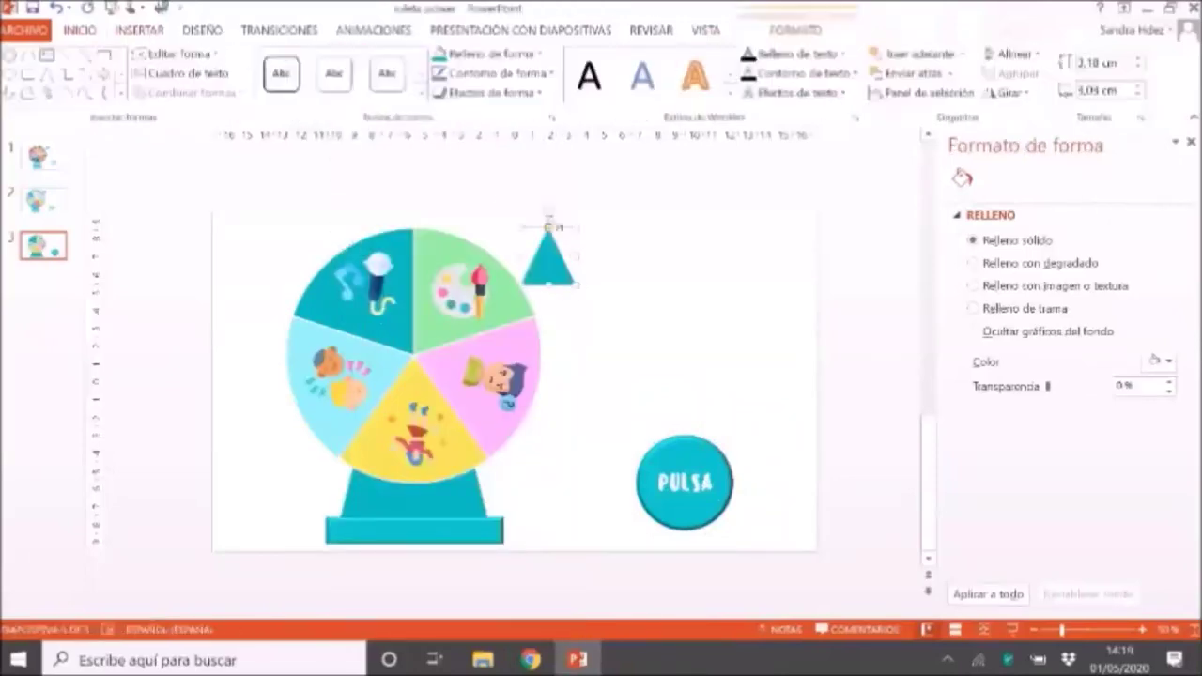
{"action": "left_click", "coordinate": [569, 231]}
{"action": "left_click", "coordinate": [542, 232]}
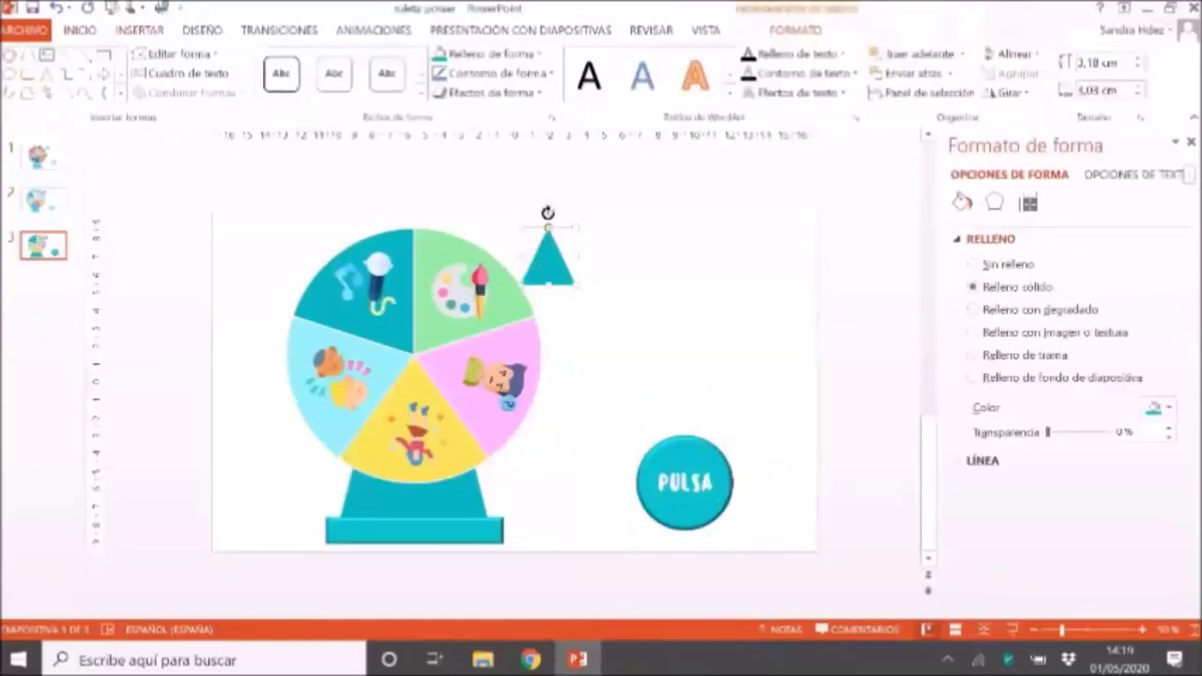
{"action": "left_click_drag", "start_coordinate": [545, 208], "coordinate": [574, 233]}
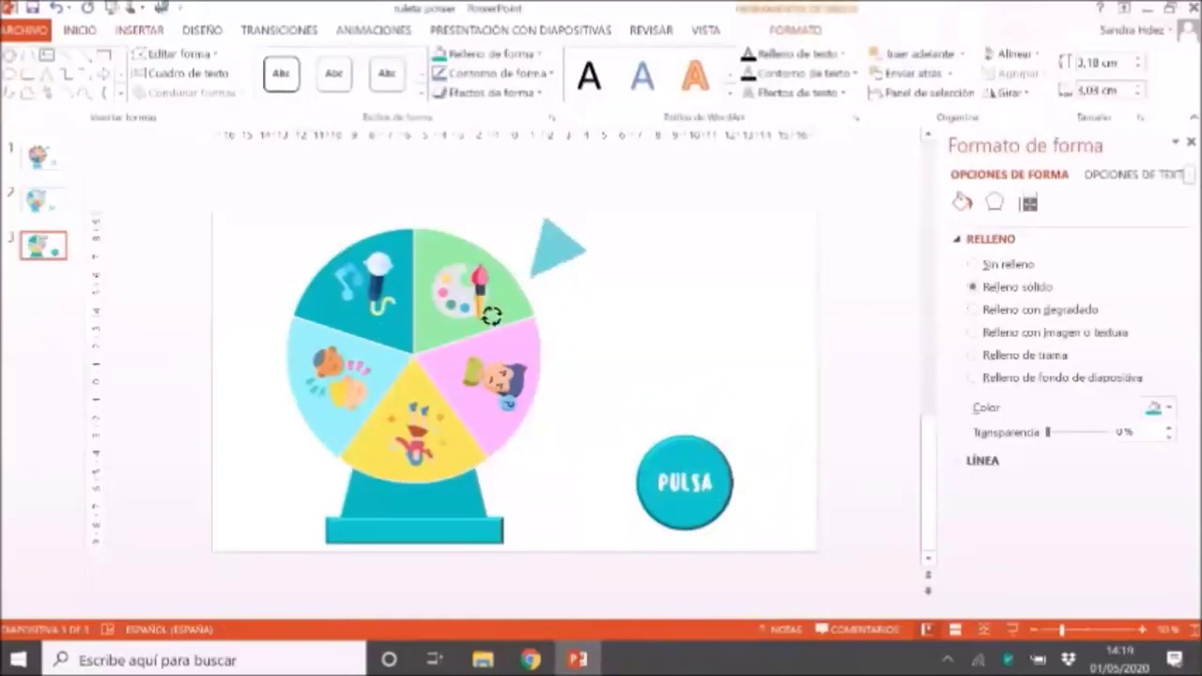
{"action": "left_click", "coordinate": [553, 259]}
{"action": "mouse_move", "coordinate": [554, 259]}
{"action": "left_mouse_down"}
{"action": "mouse_move", "coordinate": [574, 253]}
{"action": "mouse_move", "coordinate": [529, 240]}
{"action": "left_mouse_up"}
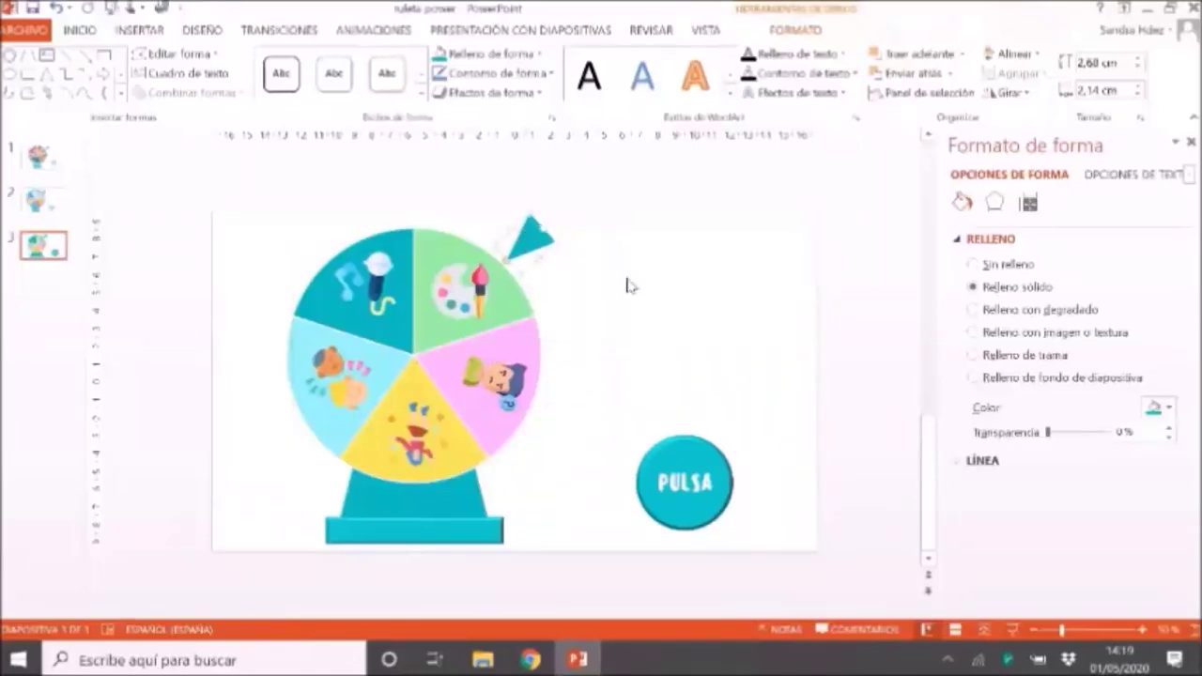
{"action": "left_click", "coordinate": [909, 402]}
{"action": "left_click", "coordinate": [1190, 141]}
{"action": "left_click", "coordinate": [574, 315]}
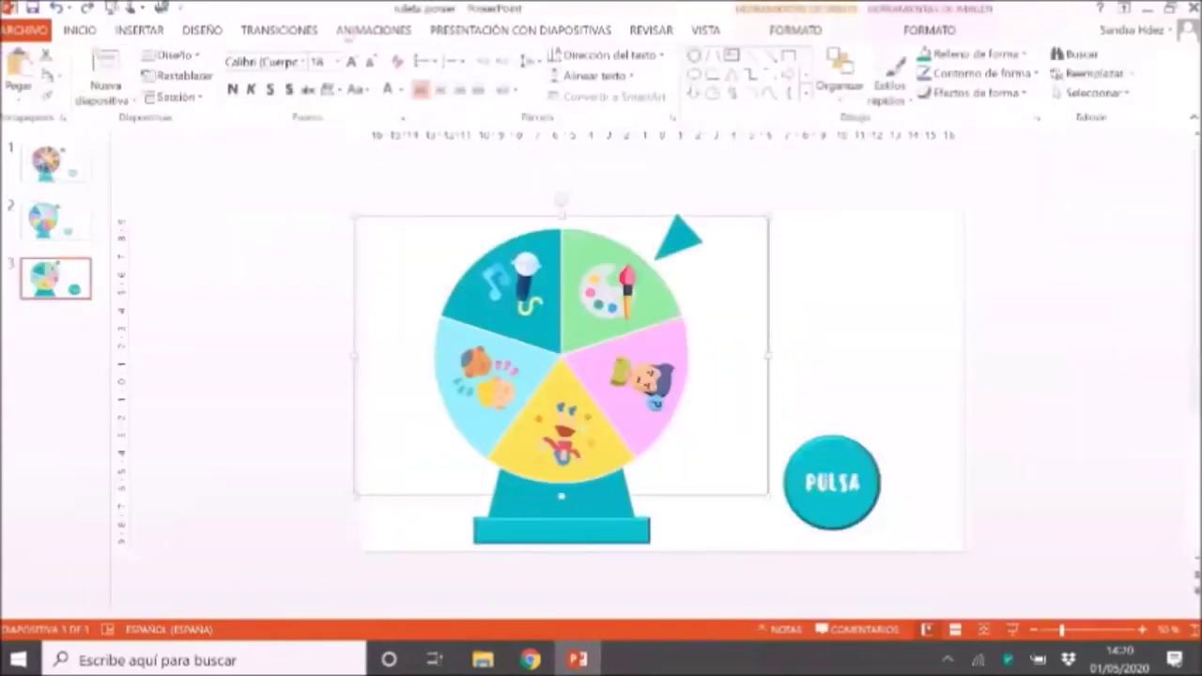
Add the Girar spin animation to the wheel and open its effect options.
{"action": "left_click", "coordinate": [374, 29]}
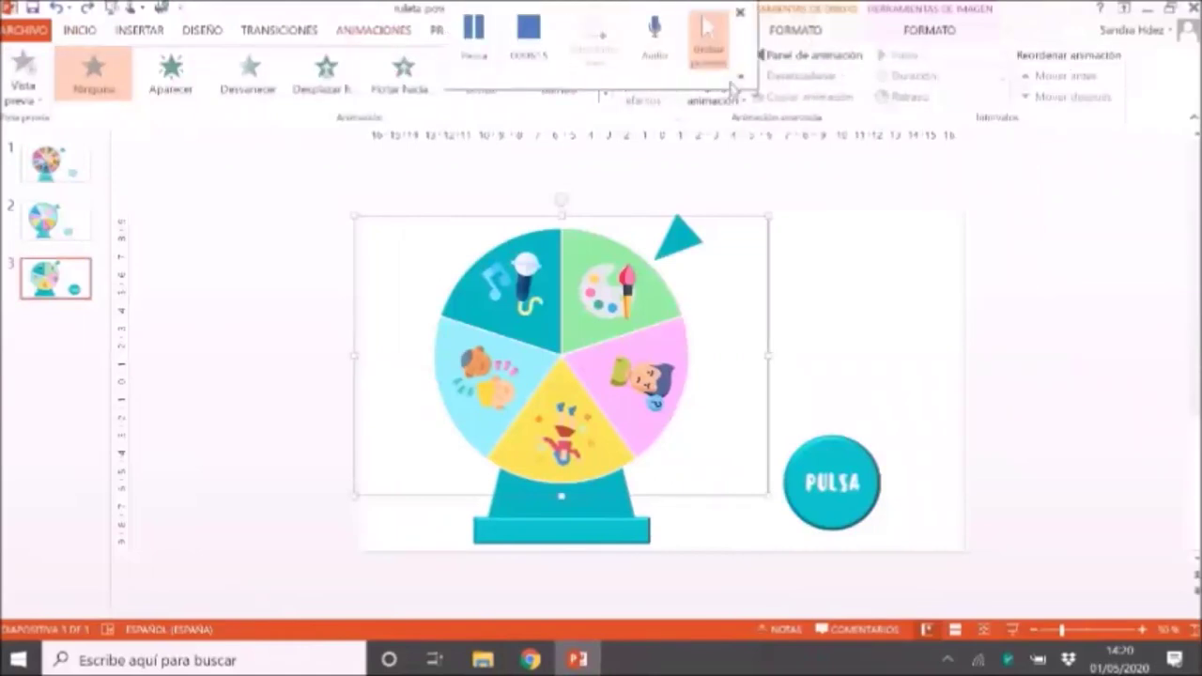
{"action": "left_click", "coordinate": [720, 92]}
{"action": "left_click", "coordinate": [958, 338]}
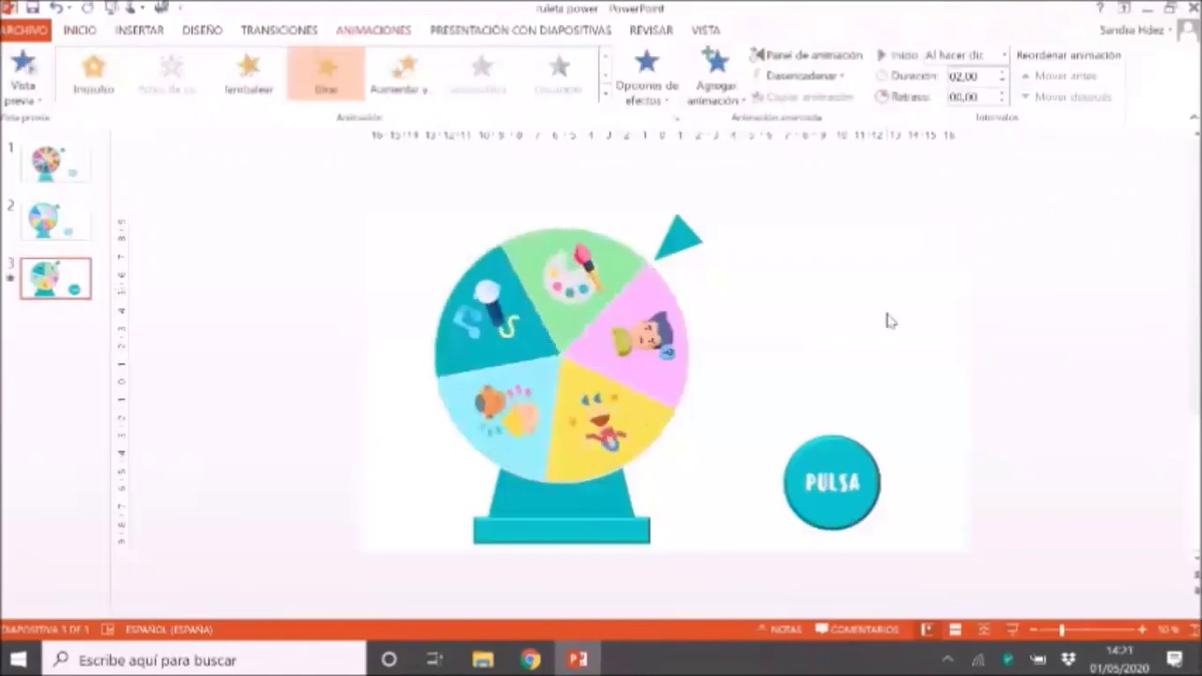
{"action": "left_click", "coordinate": [807, 55]}
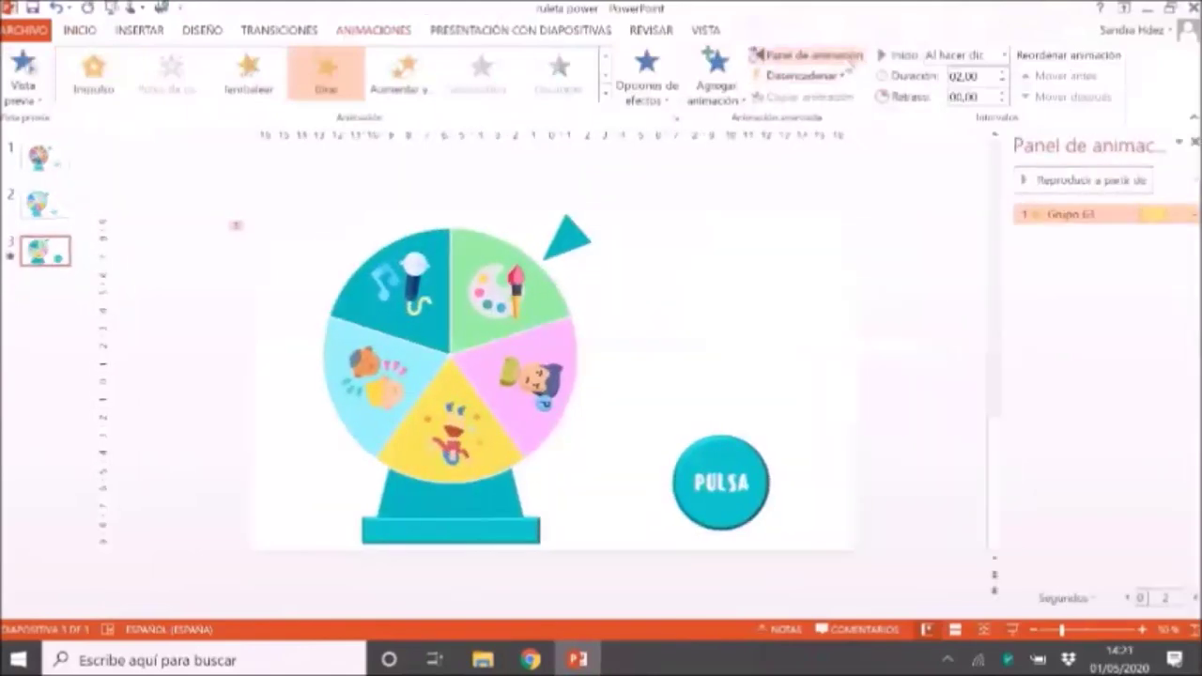
{"action": "left_click", "coordinate": [1188, 215]}
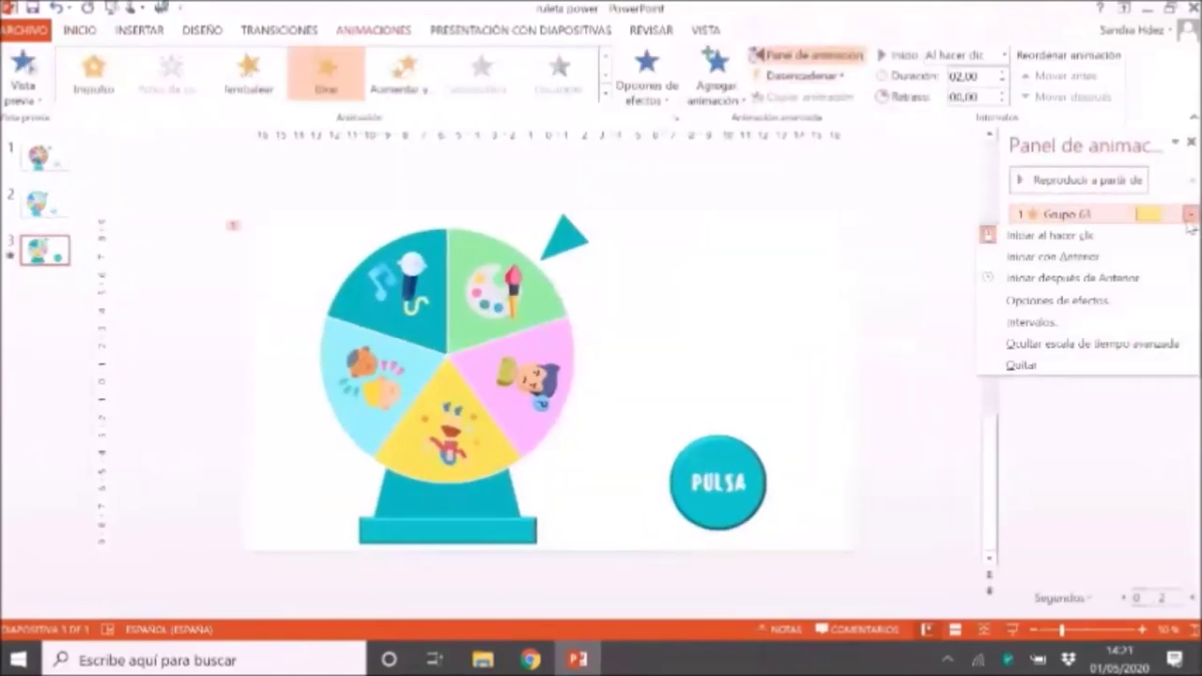
{"action": "left_click", "coordinate": [1088, 300]}
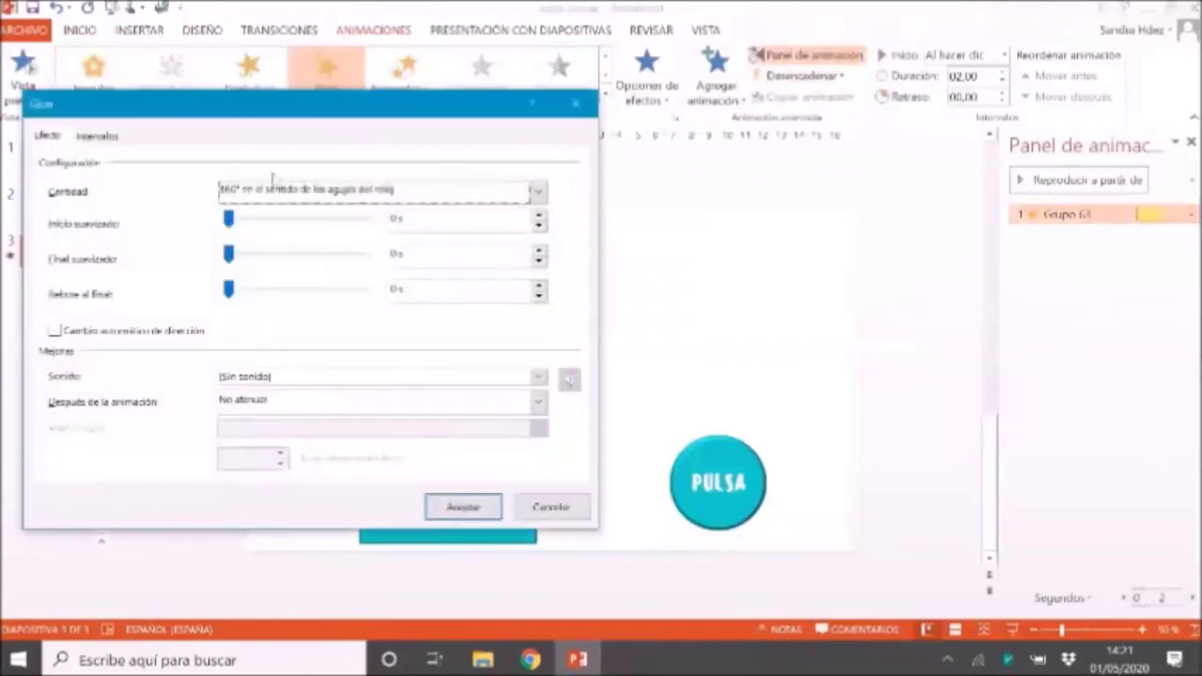
Set the spin's Duración to 1 second and Repetir to Hasta el siguiente clic.
{"action": "left_click", "coordinate": [89, 136]}
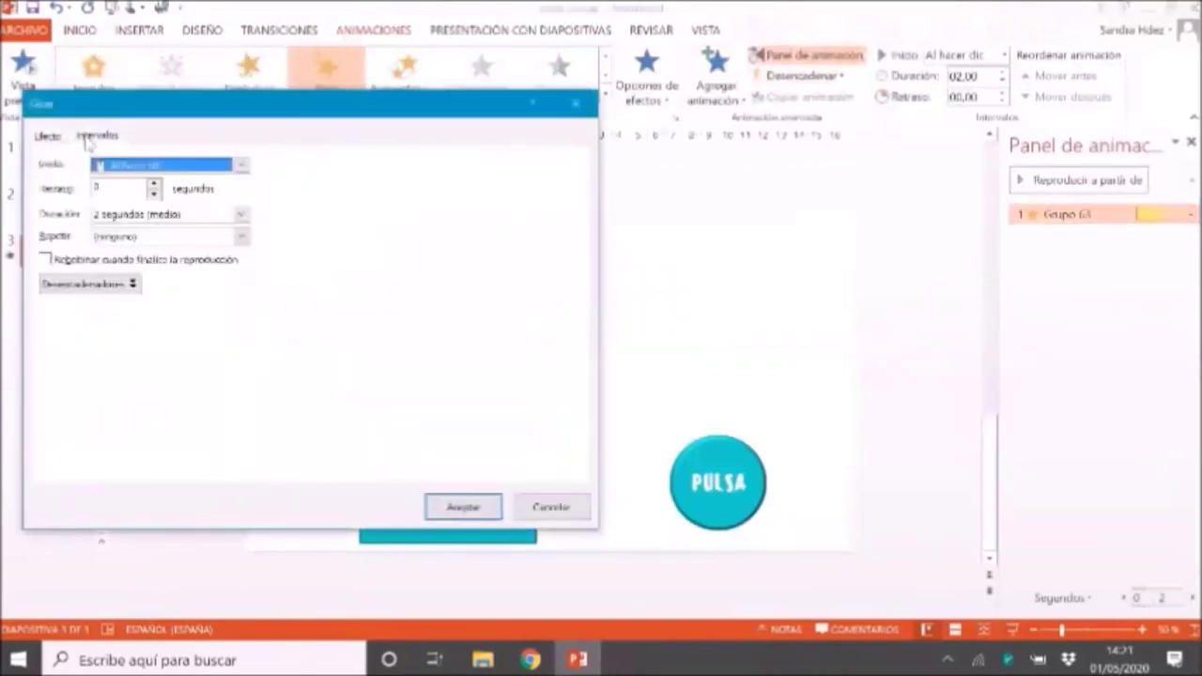
{"action": "left_click", "coordinate": [241, 214]}
{"action": "left_click", "coordinate": [186, 268]}
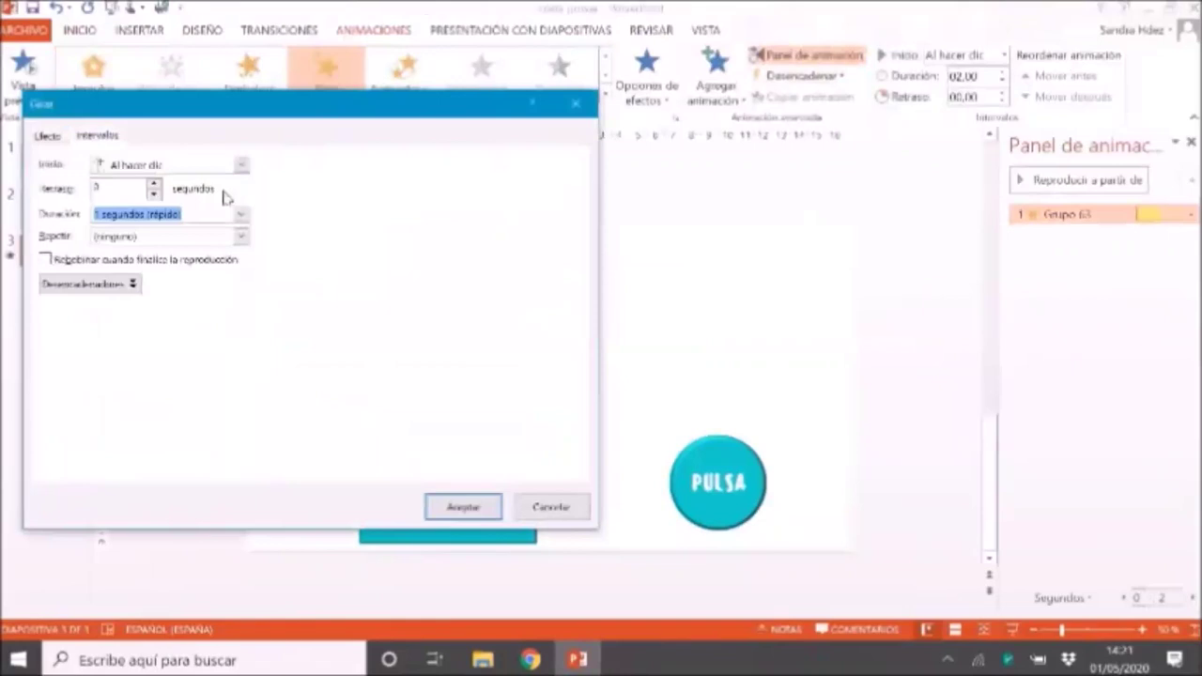
{"action": "left_click", "coordinate": [241, 237]}
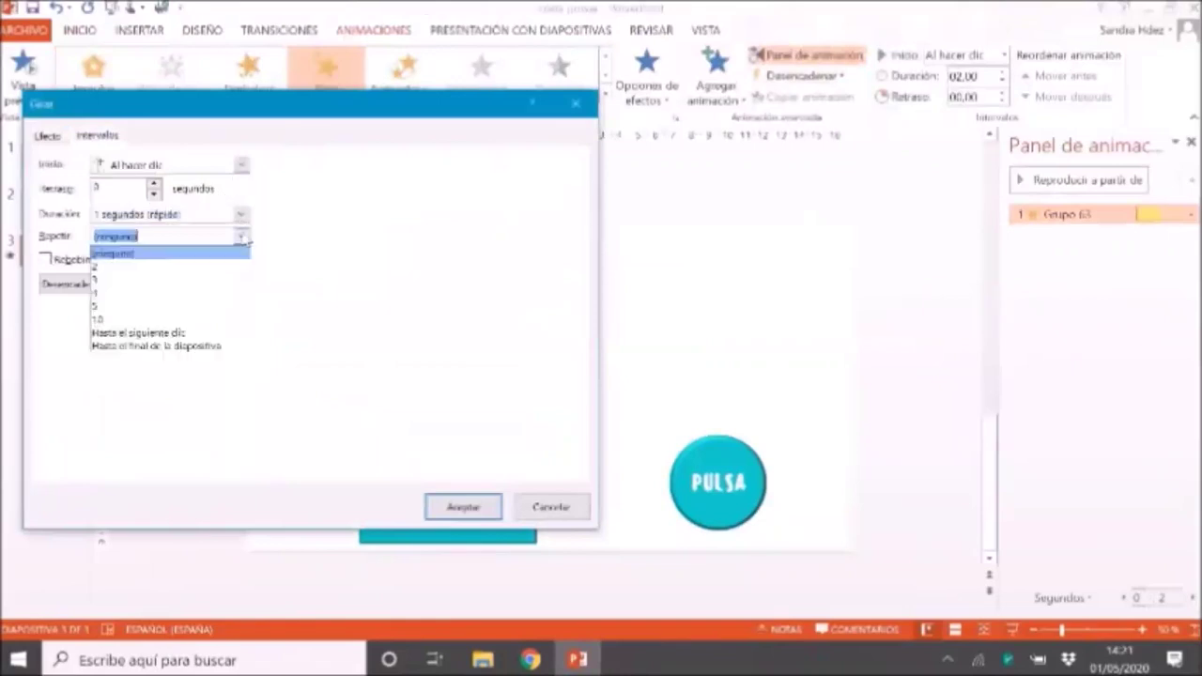
{"action": "left_click", "coordinate": [192, 333]}
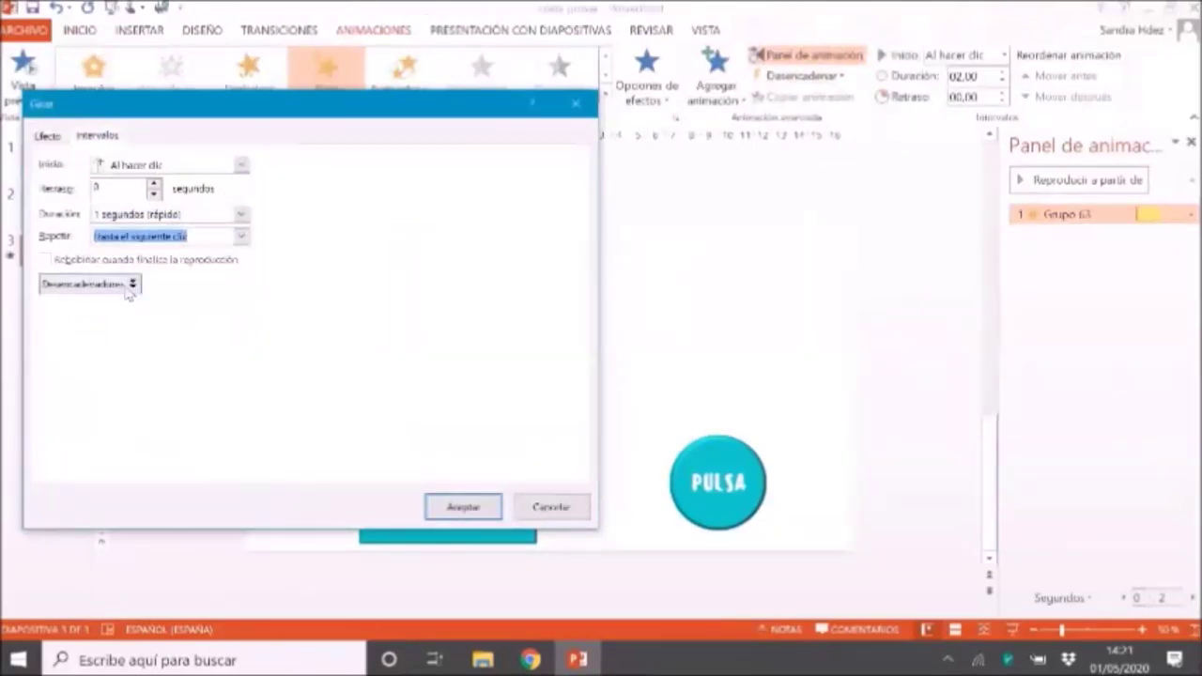
Set the spin to start when a shape is clicked under Desencadenadores.
{"action": "left_click", "coordinate": [129, 285]}
{"action": "left_click", "coordinate": [186, 334]}
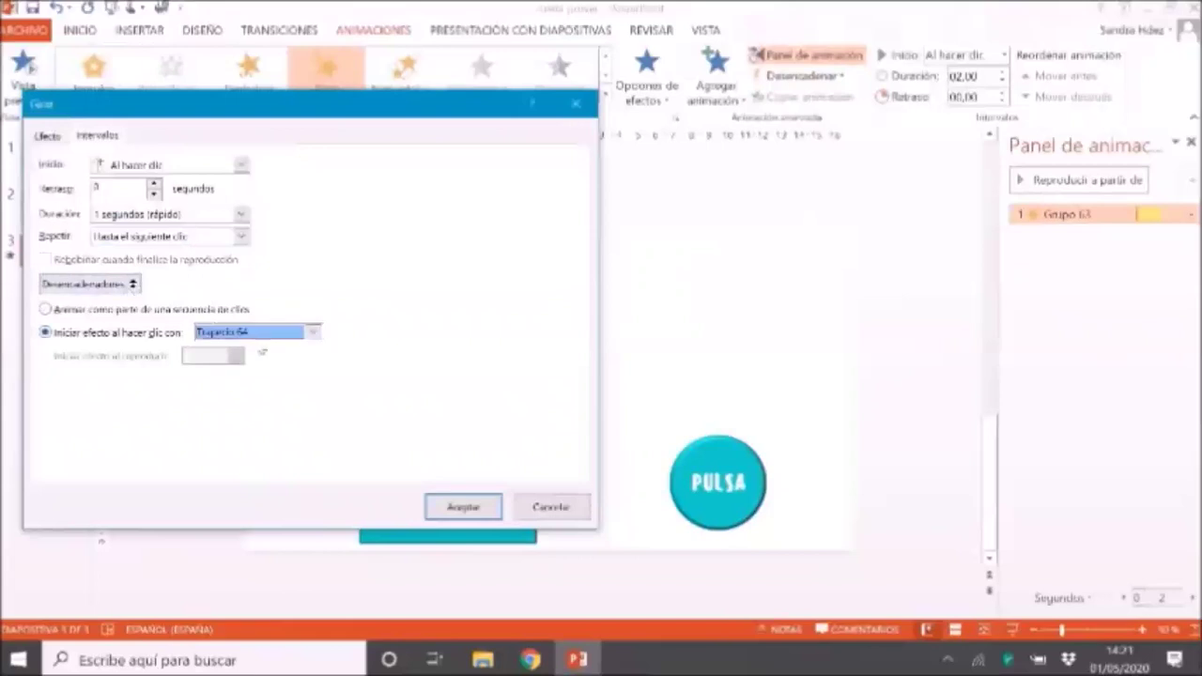
{"action": "left_click", "coordinate": [259, 332]}
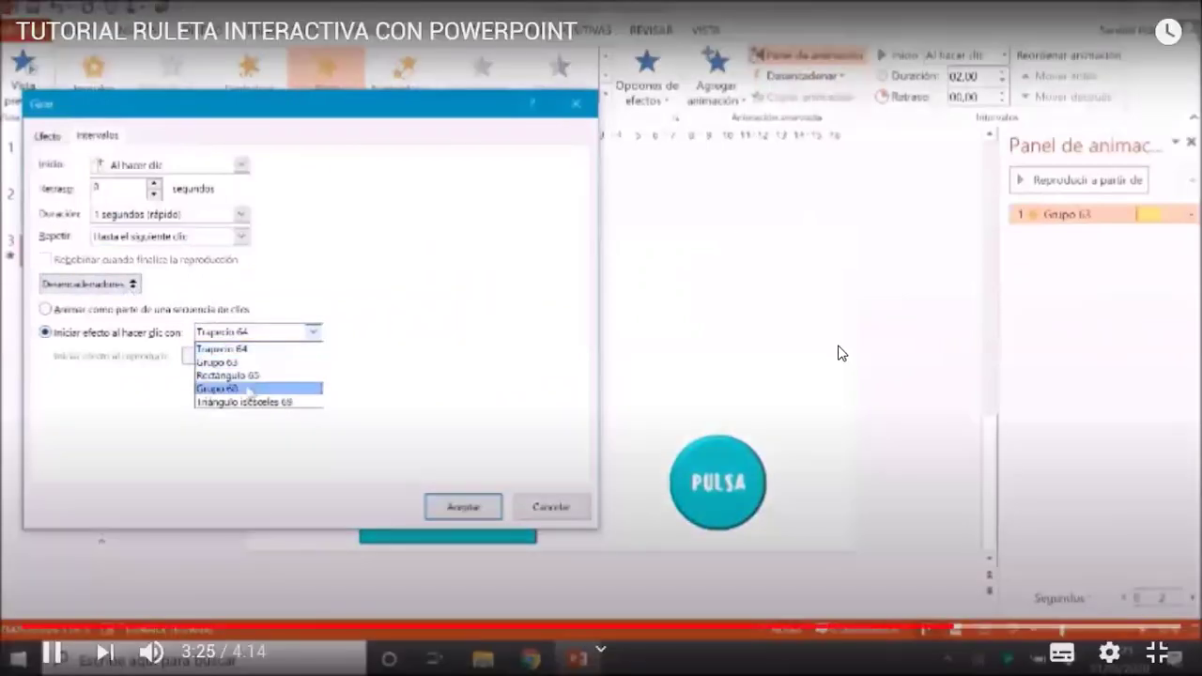
{"action": "left_click", "coordinate": [734, 498]}
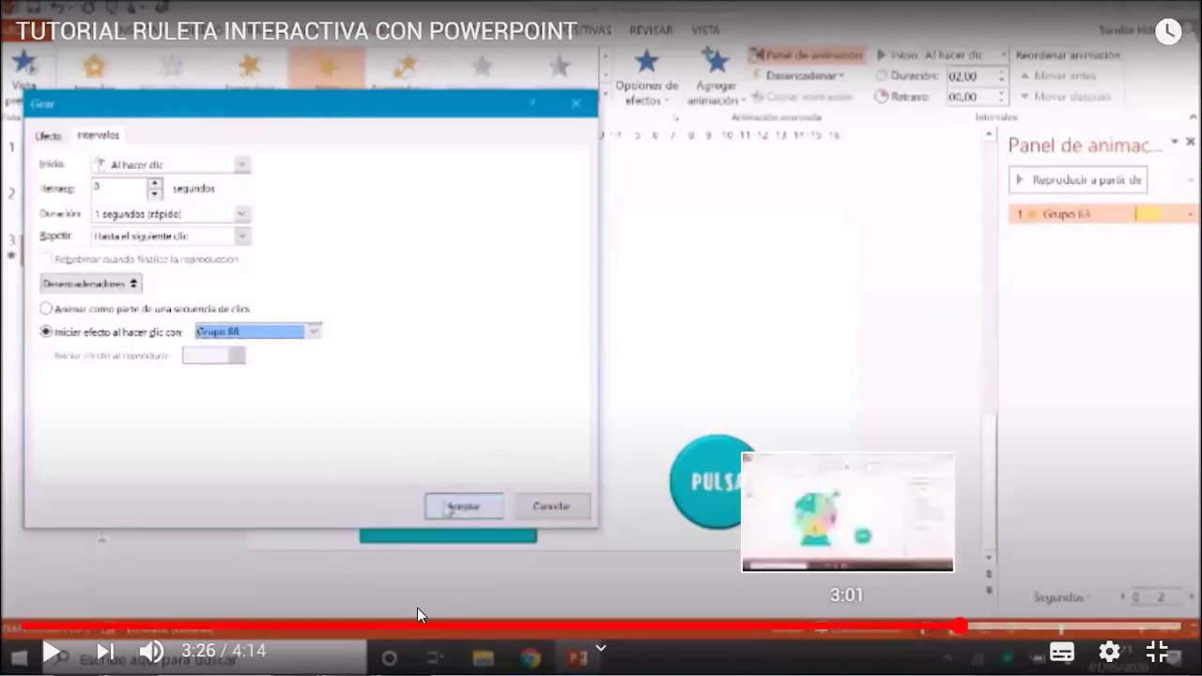
Rewind the tutorial to 2:59 and replay it through the Grupo 68 trigger step.
{"action": "left_click", "coordinate": [839, 625]}
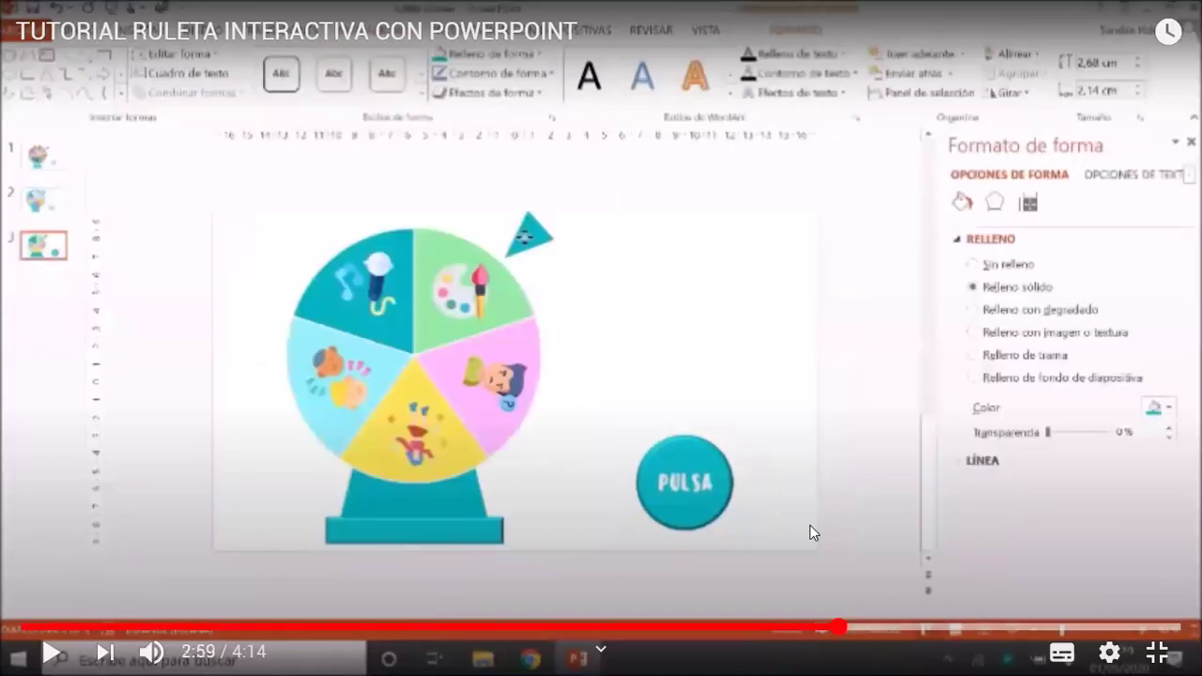
{"action": "key", "text": "space"}
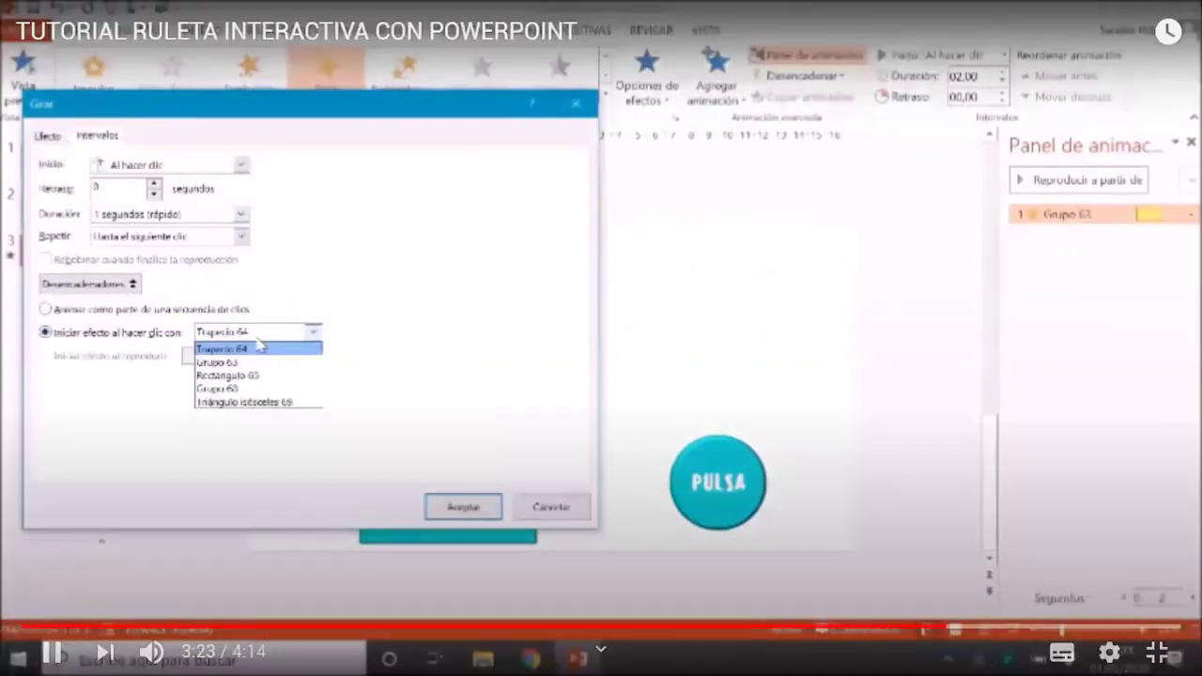
{"action": "left_click", "coordinate": [878, 419]}
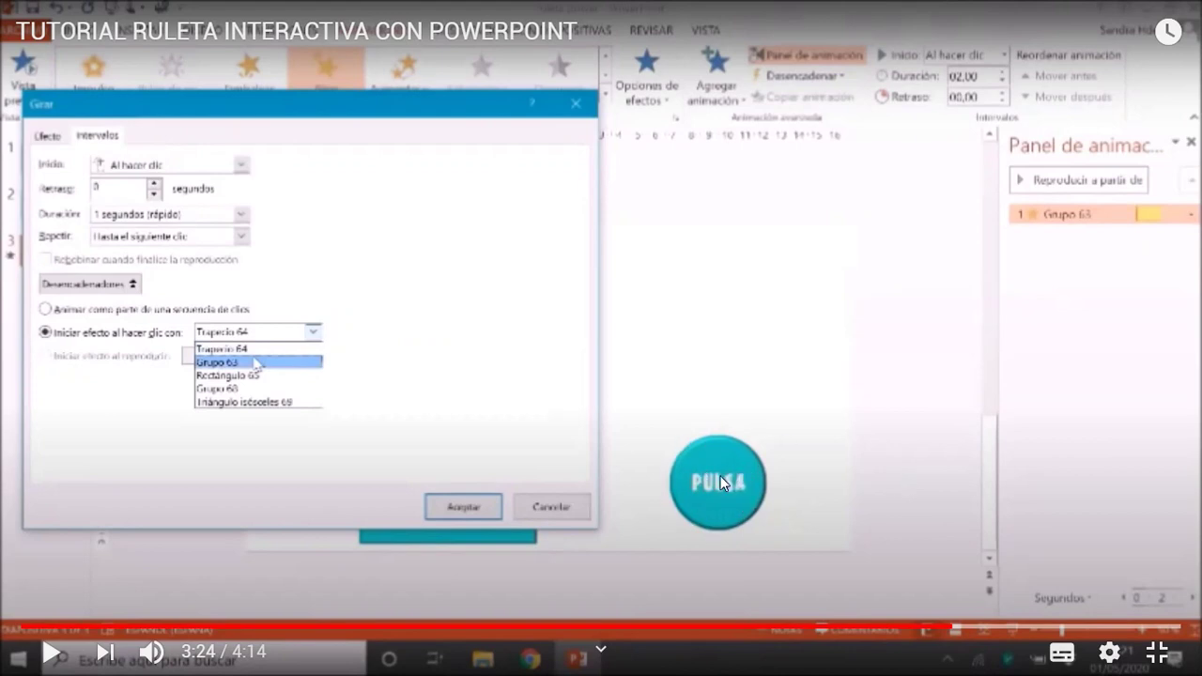
{"action": "left_click", "coordinate": [1097, 472]}
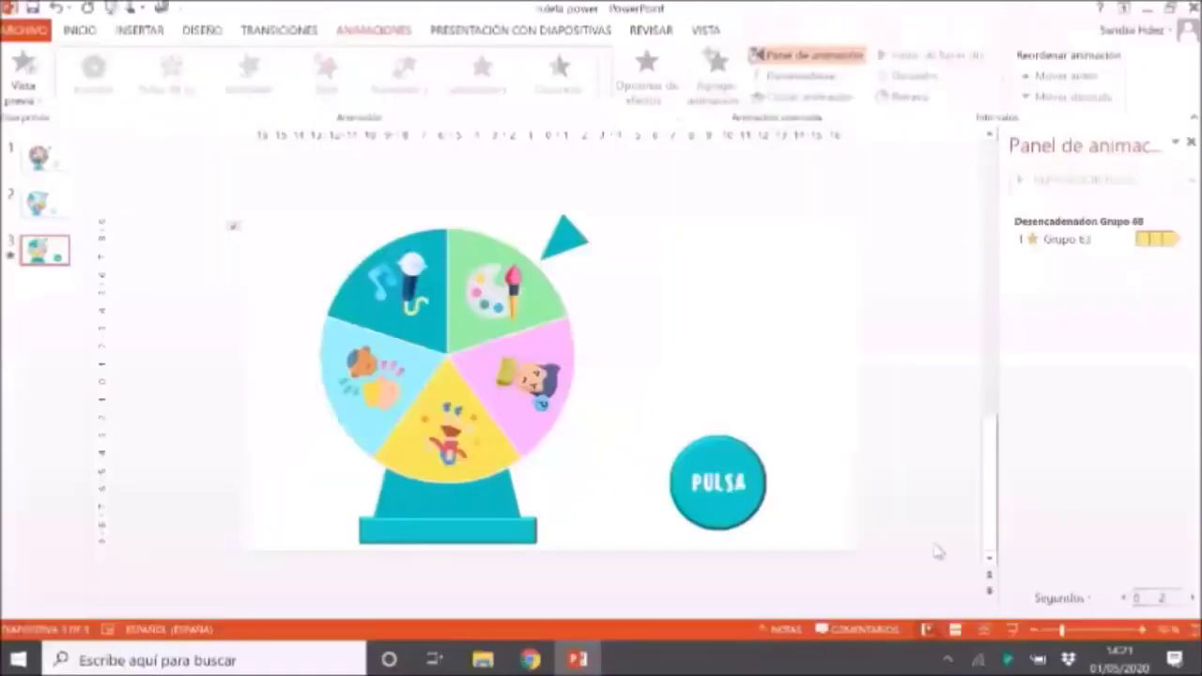
Add the Aparecer entrance effect to the wheel.
{"action": "left_click", "coordinate": [1191, 142]}
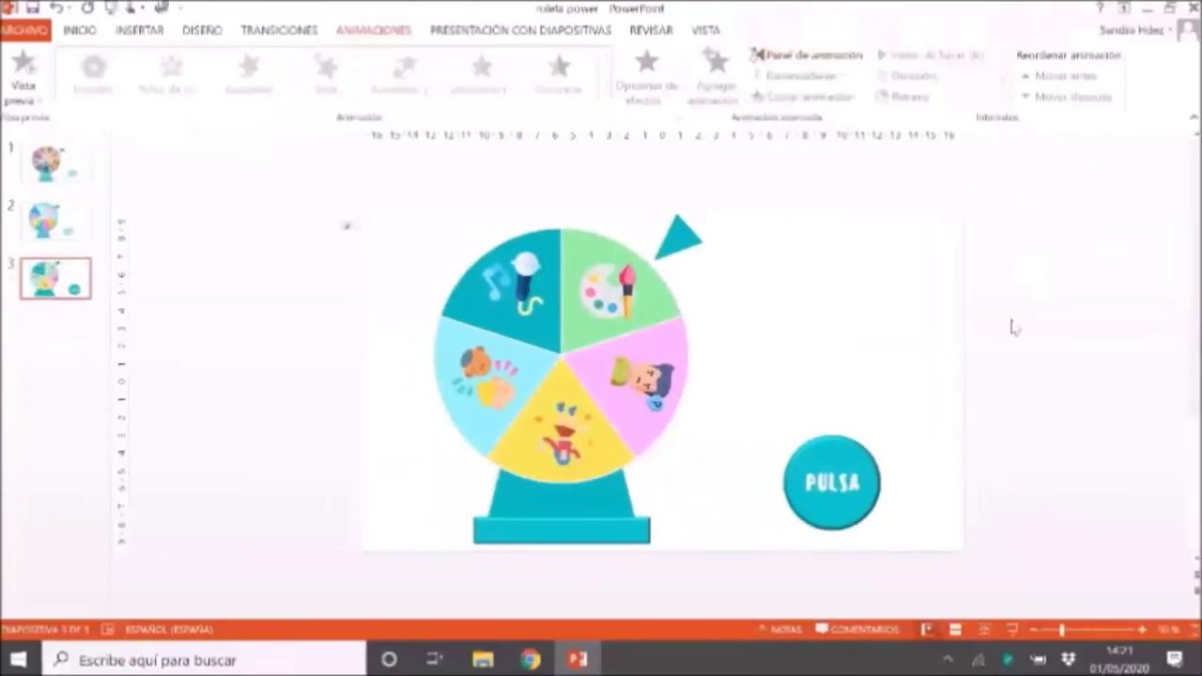
{"action": "left_click", "coordinate": [498, 319]}
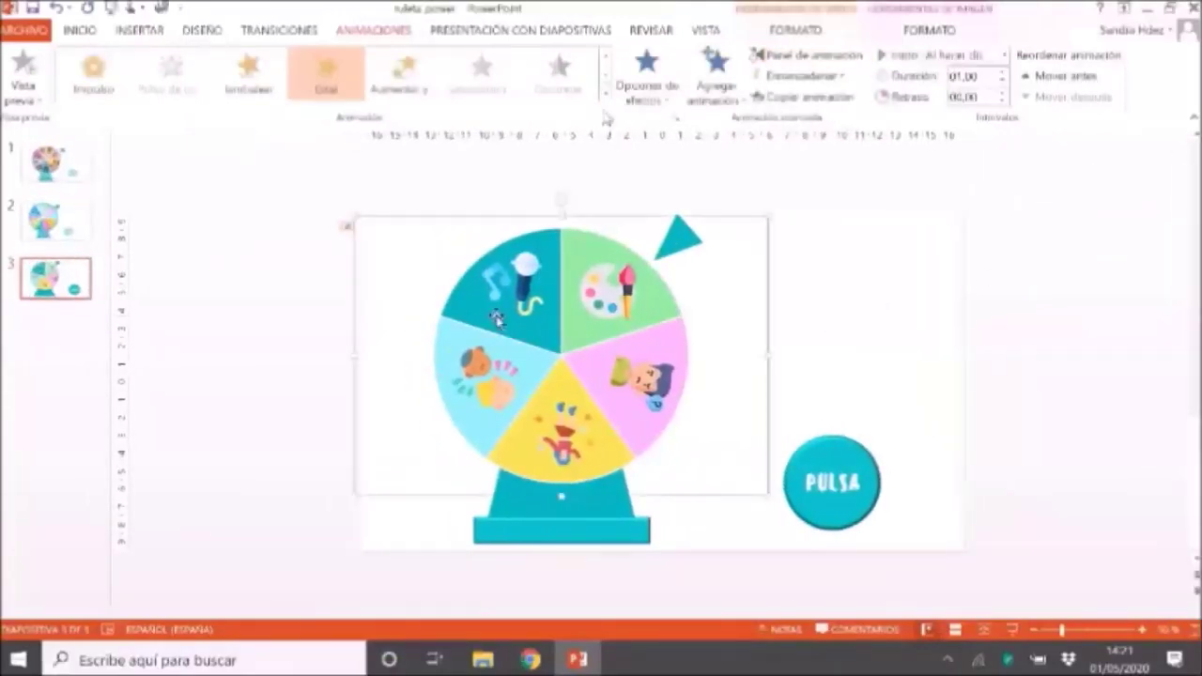
{"action": "left_click", "coordinate": [719, 82]}
{"action": "left_click", "coordinate": [727, 155]}
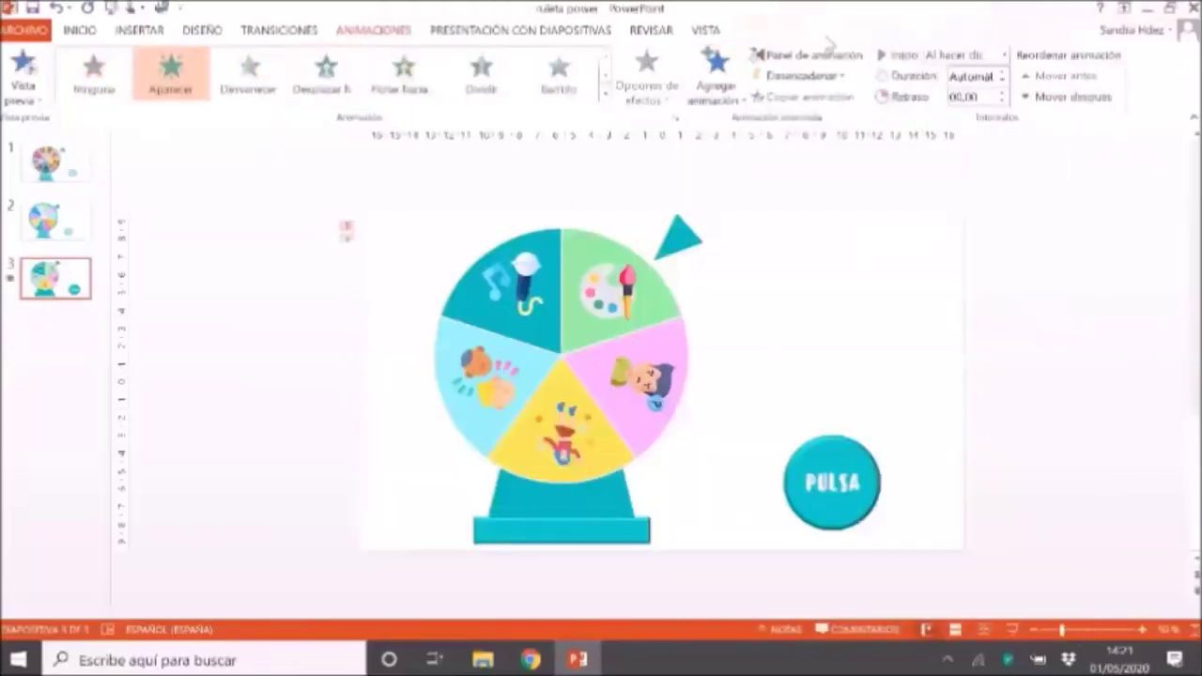
Set the Aparecer effect to start on a click of Grupo 68.
{"action": "left_click", "coordinate": [816, 55]}
{"action": "left_click", "coordinate": [1189, 214]}
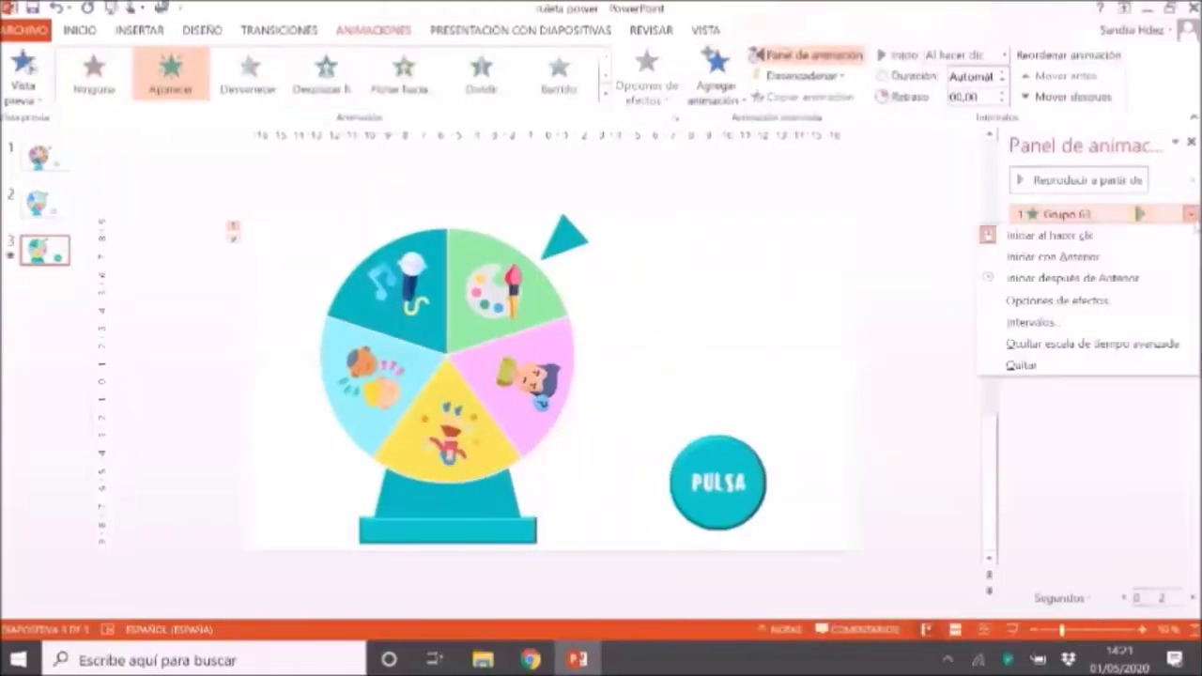
{"action": "left_click", "coordinate": [1051, 322]}
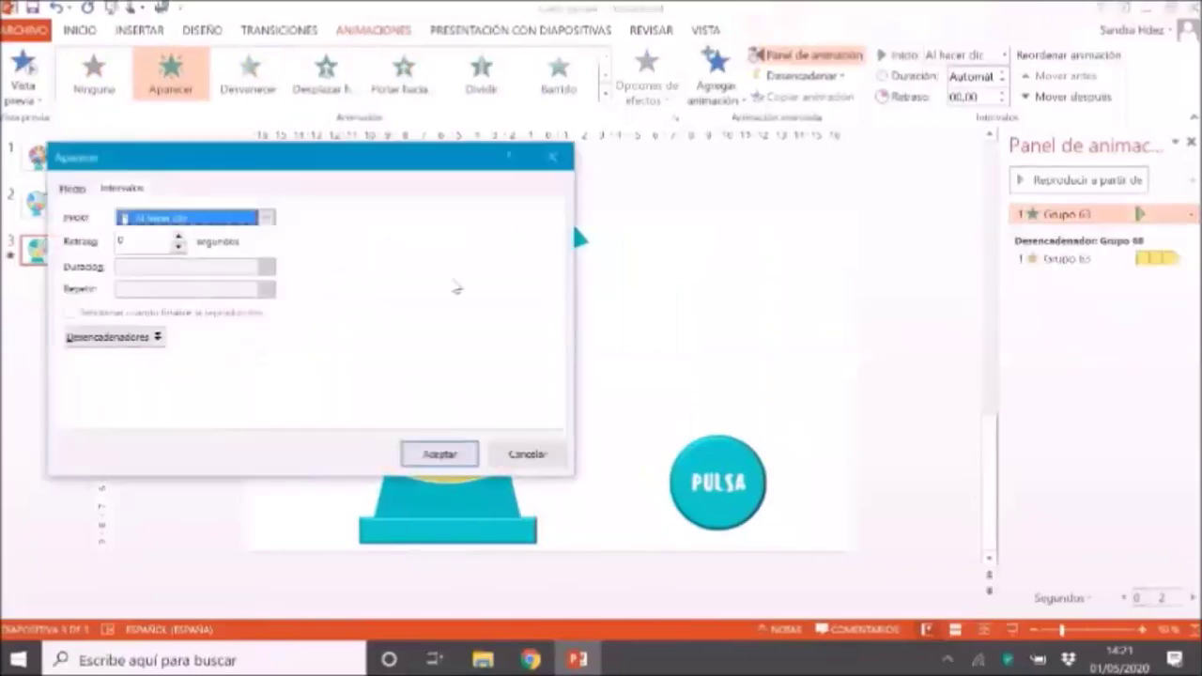
{"action": "left_click", "coordinate": [113, 336]}
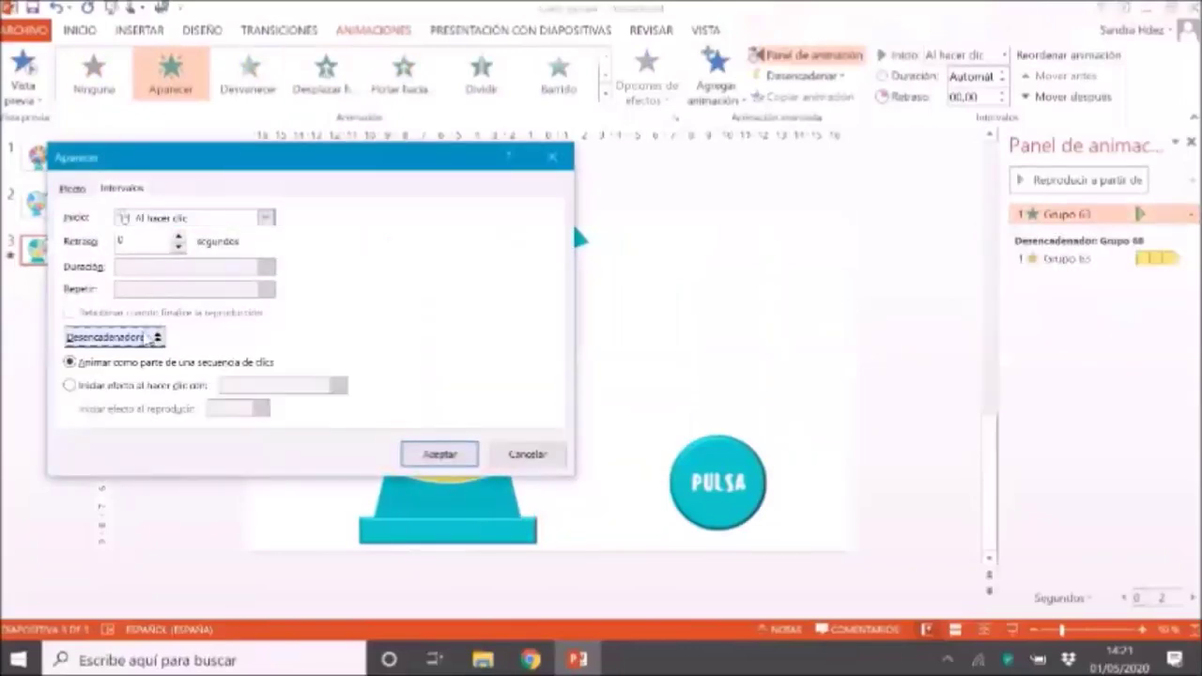
{"action": "left_click", "coordinate": [70, 385]}
{"action": "left_click", "coordinate": [337, 385]}
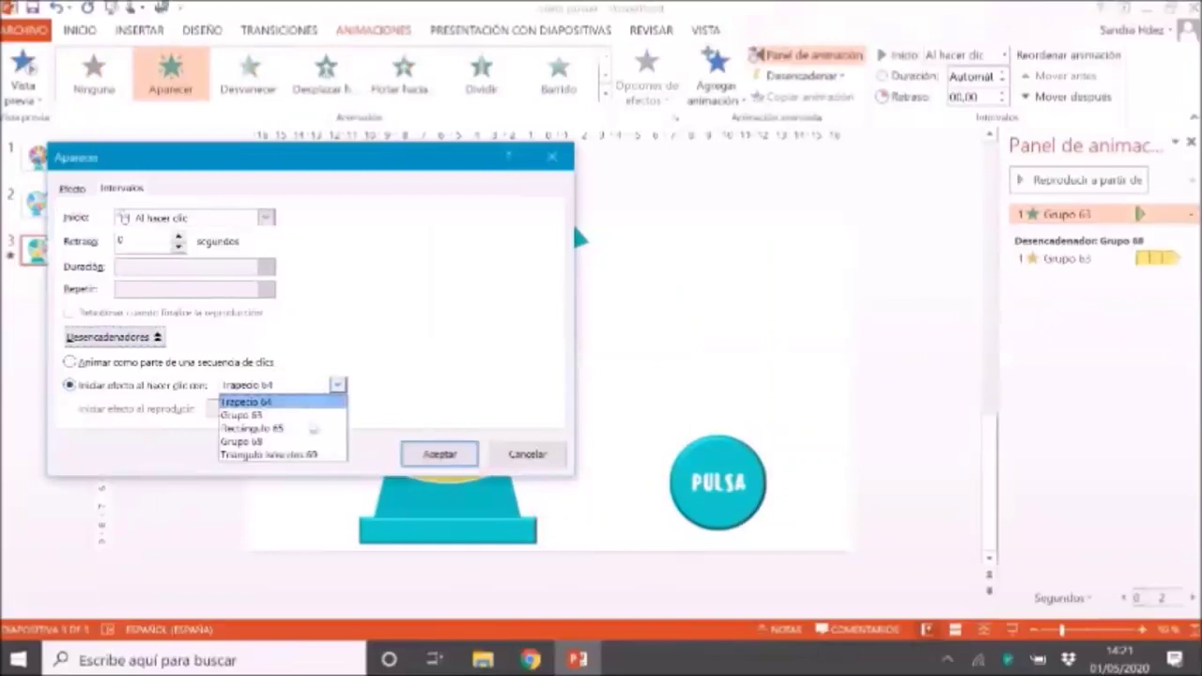
{"action": "left_click", "coordinate": [272, 442]}
{"action": "left_click", "coordinate": [438, 454]}
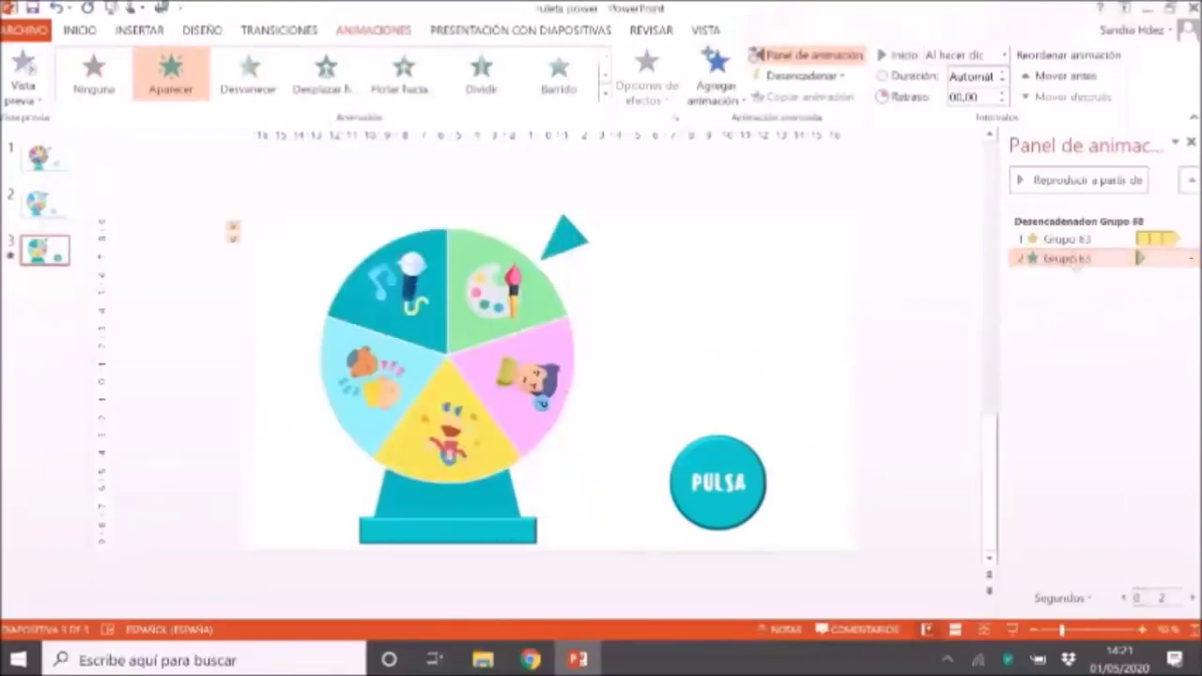
Move Aparecer ahead of the spin, then run the slide show and press PULSA.
{"action": "left_click_drag", "start_coordinate": [1056, 258], "coordinate": [1044, 240]}
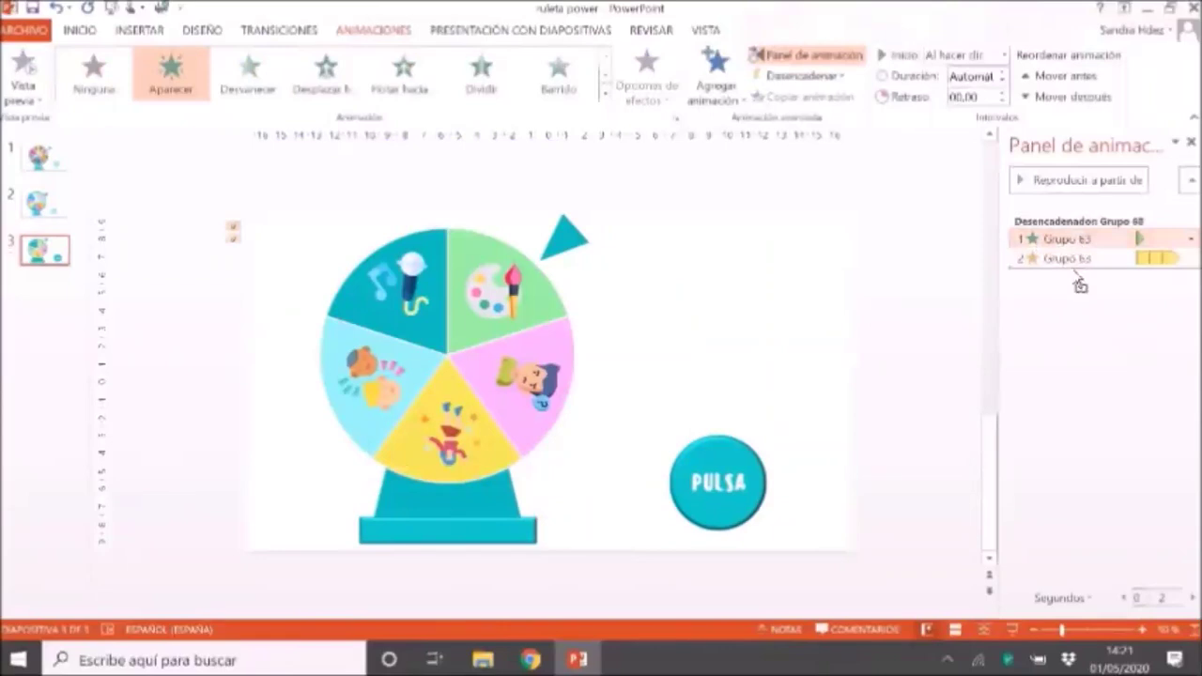
{"action": "left_click_drag", "start_coordinate": [1073, 241], "coordinate": [1078, 272]}
{"action": "left_click", "coordinate": [957, 305]}
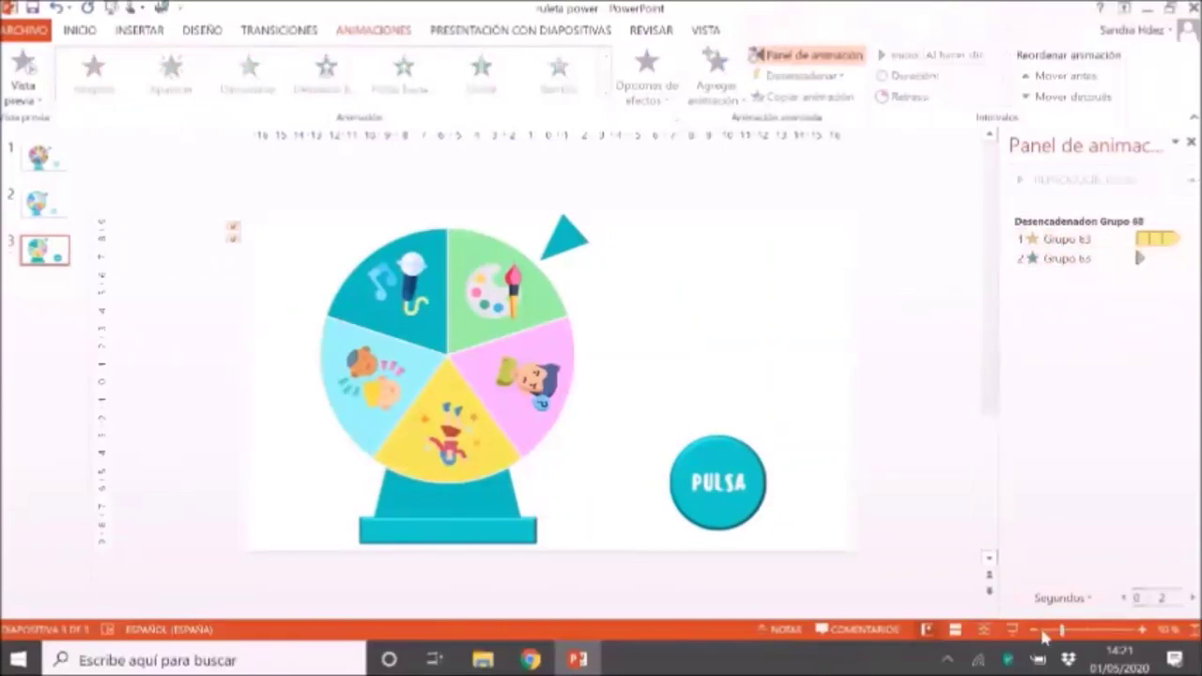
{"action": "left_click", "coordinate": [1012, 630]}
{"action": "left_click", "coordinate": [958, 514]}
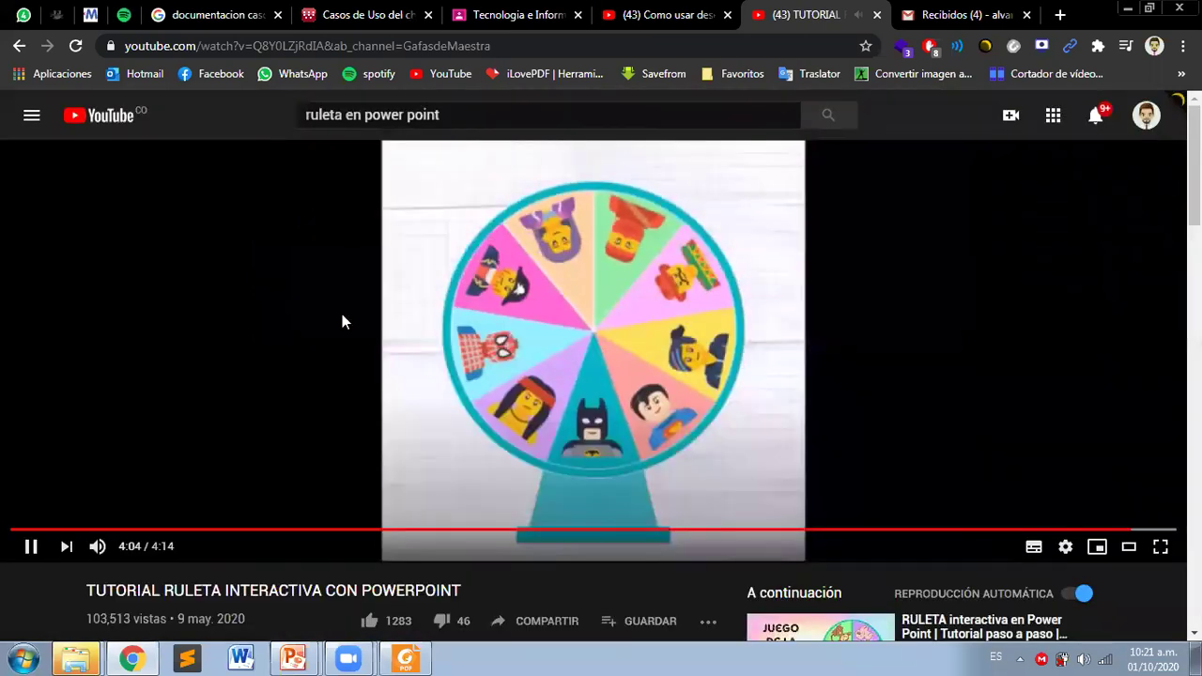
Pause the roulette tutorial video and close its tab, returning to the Gmail inbox.
{"action": "left_click", "coordinate": [341, 321]}
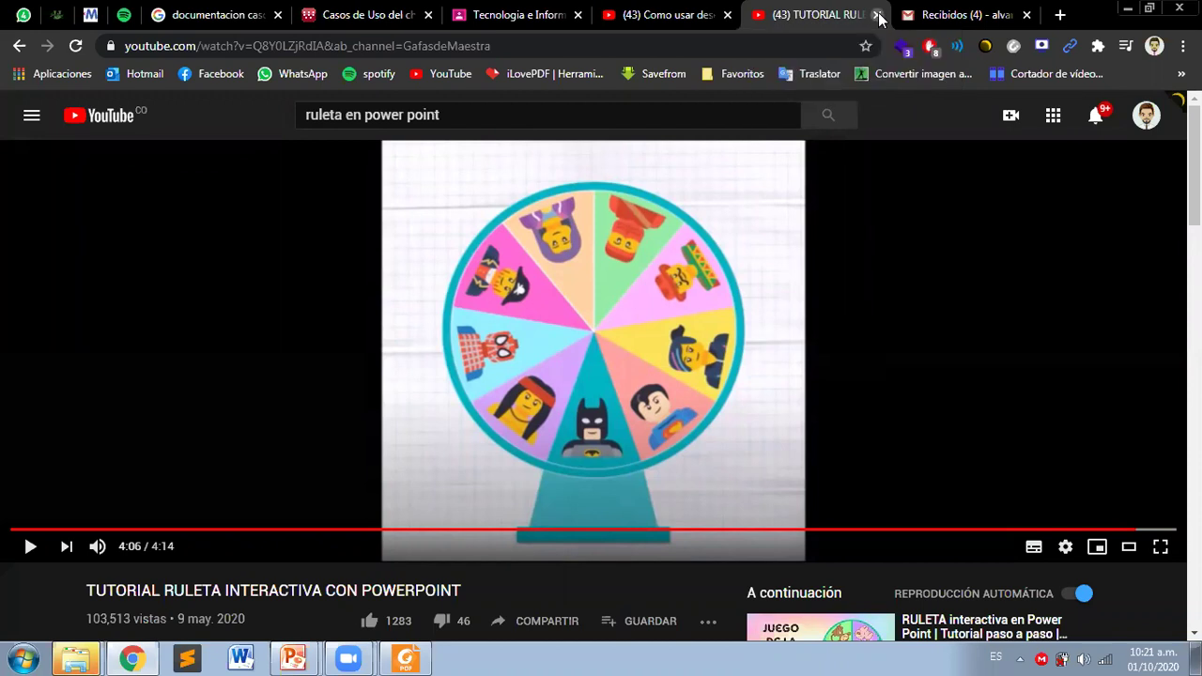
{"action": "key", "text": "ctrl+Tab"}
Close the leftover video tab and open the Tecnologia e Informatica class stream at the Juego Ruleta post.
{"action": "left_click", "coordinate": [727, 15]}
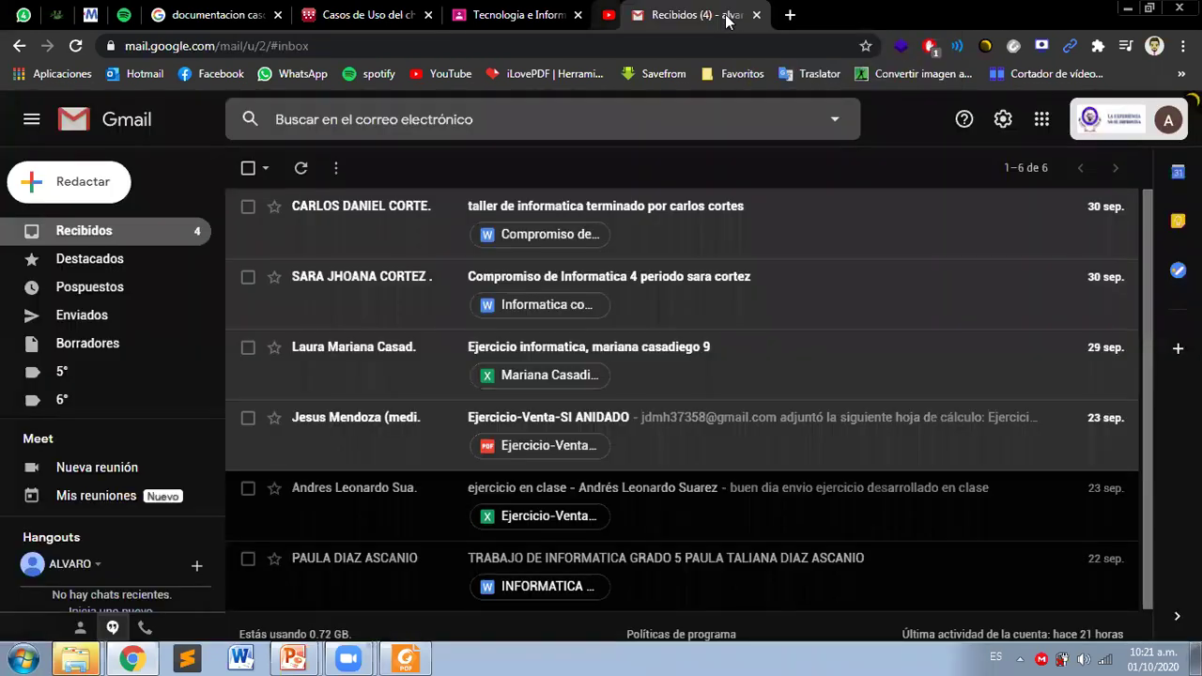
{"action": "left_click", "coordinate": [531, 15]}
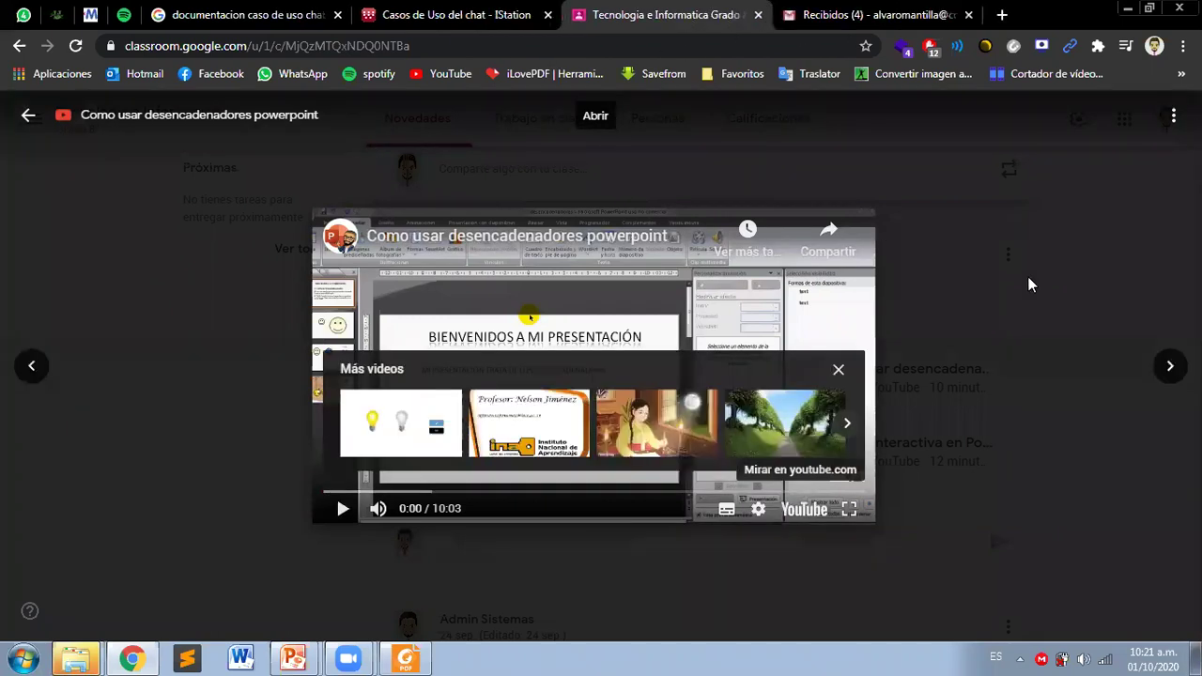
{"action": "left_click", "coordinate": [1029, 276]}
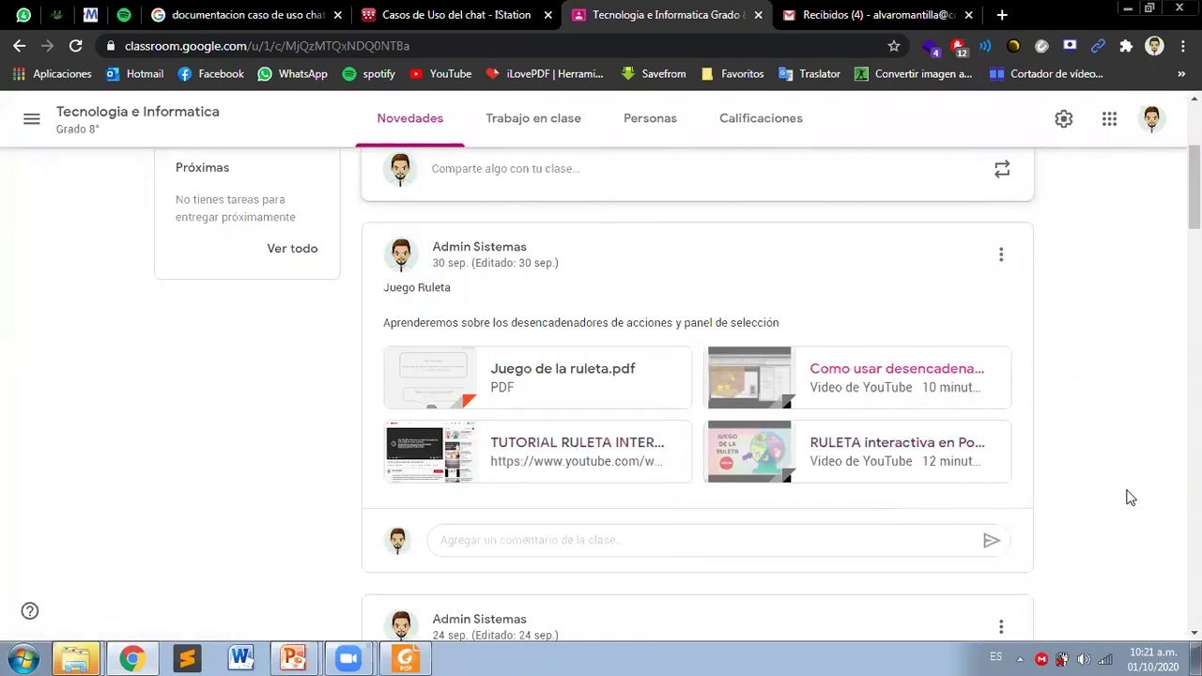
{"action": "scroll", "coordinate": [1125, 463], "scroll_direction": "down", "scroll_amount": 4}
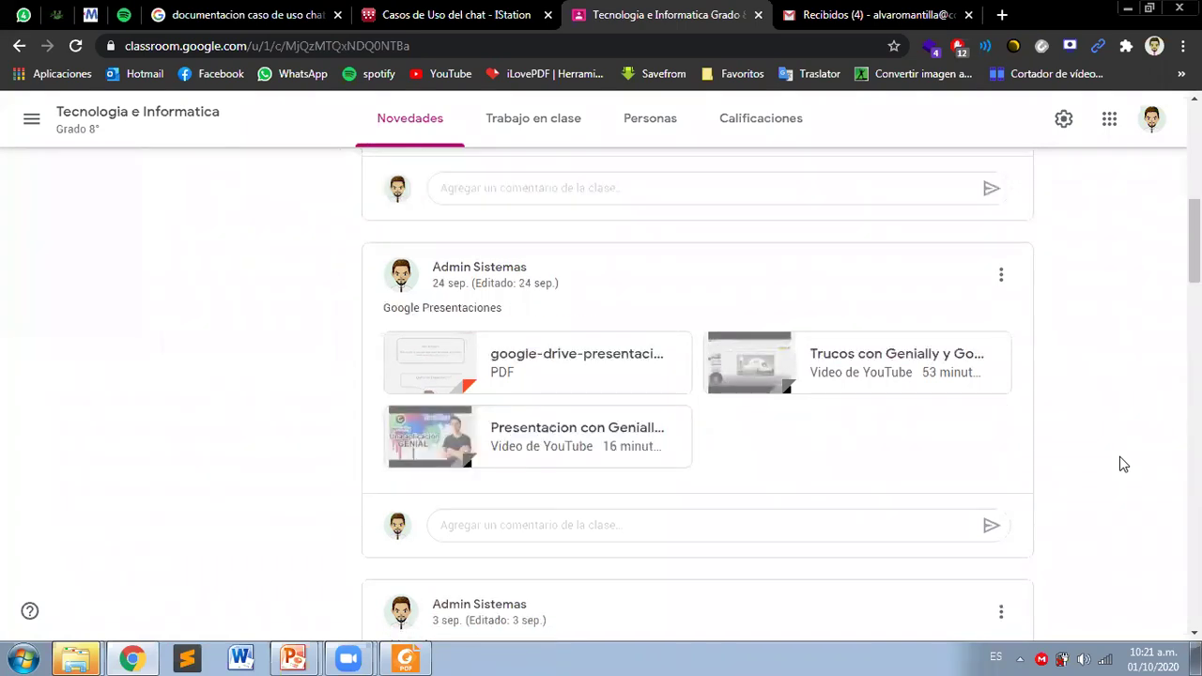
{"action": "scroll", "coordinate": [1122, 464], "scroll_direction": "up", "scroll_amount": 4}
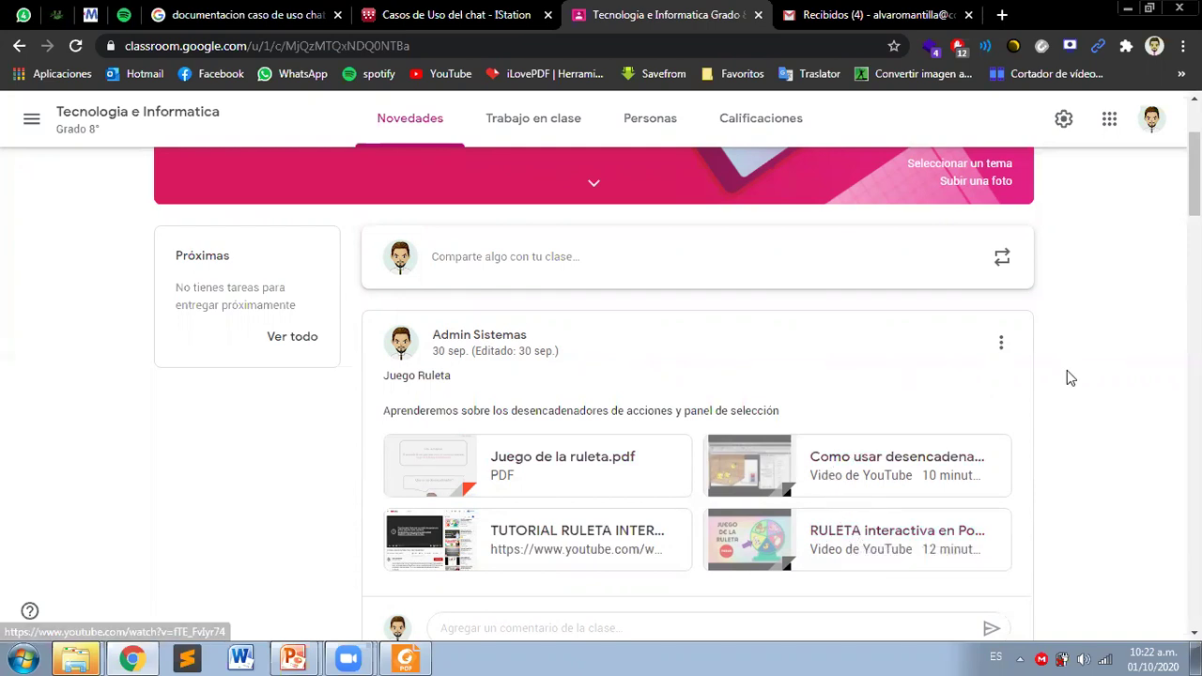
Open Juego de la ruleta.pdf and highlight the sentence about the animation pane.
{"action": "left_click", "coordinate": [438, 448]}
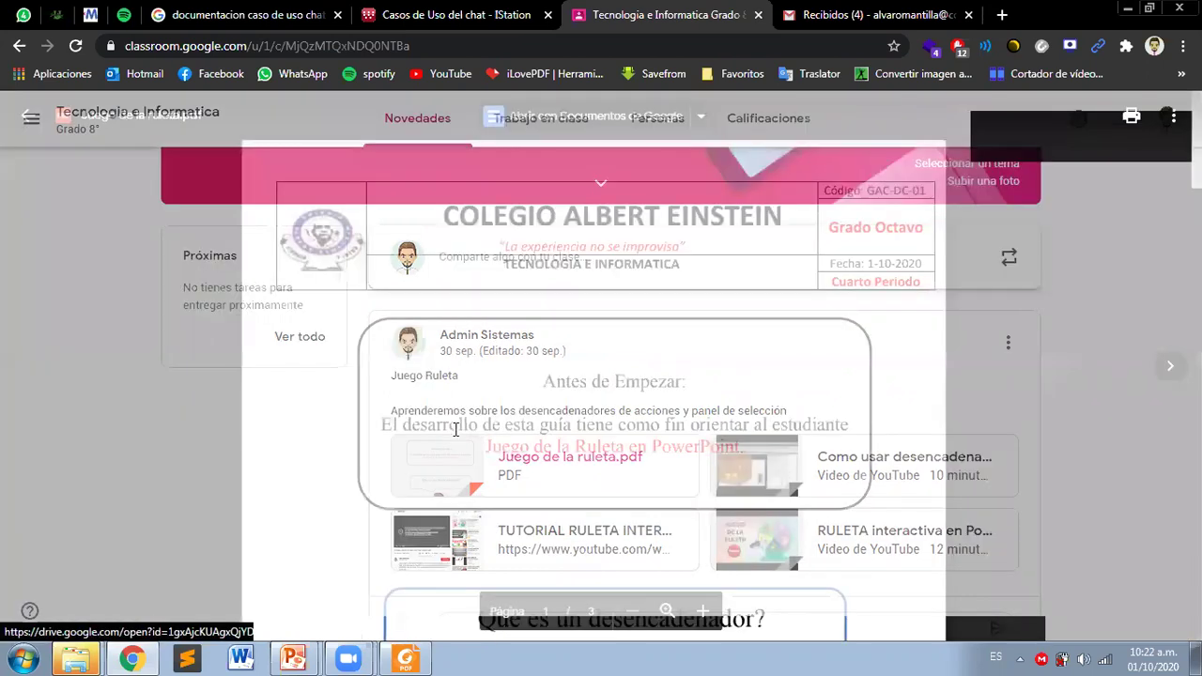
{"action": "scroll", "coordinate": [552, 429], "scroll_direction": "down", "scroll_amount": 8}
{"action": "scroll", "coordinate": [558, 439], "scroll_direction": "down", "scroll_amount": 6}
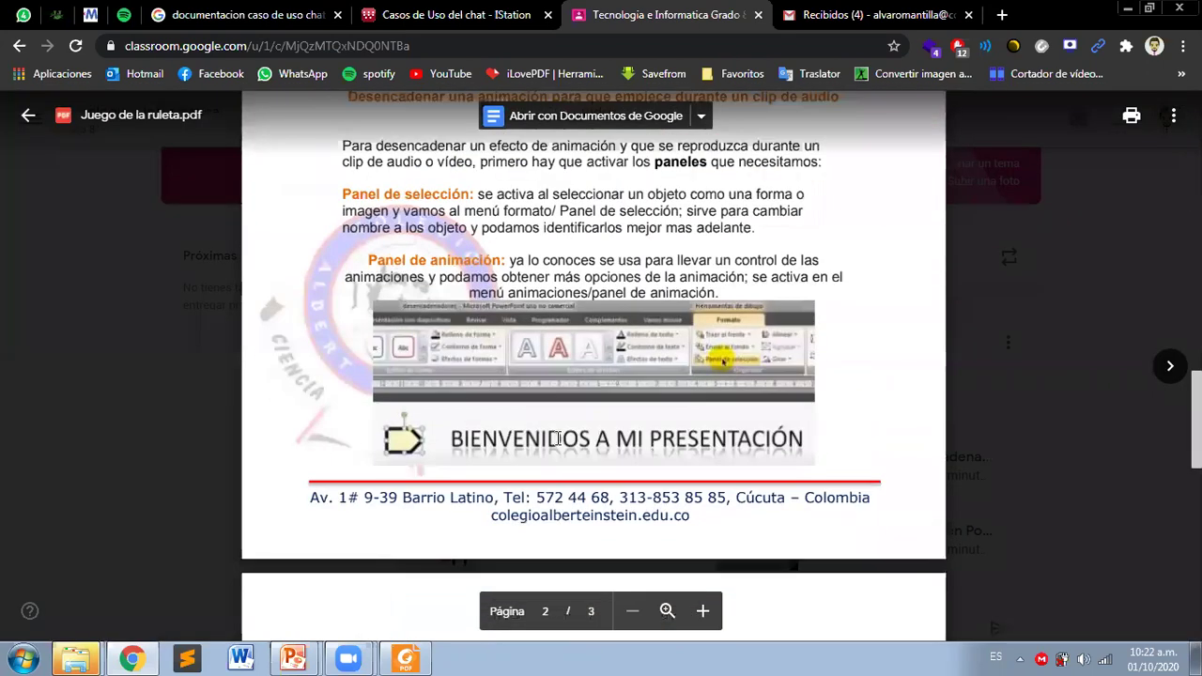
{"action": "scroll", "coordinate": [527, 302], "scroll_direction": "up", "scroll_amount": 1}
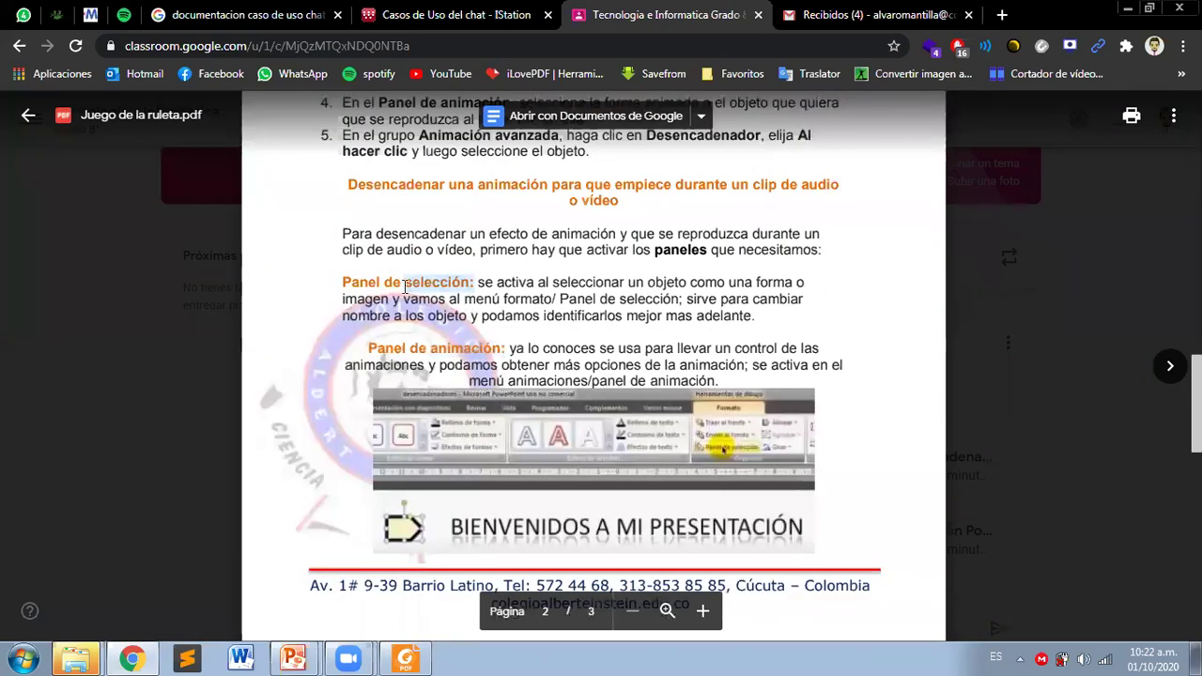
{"action": "scroll", "coordinate": [594, 307], "scroll_direction": "up", "scroll_amount": 2}
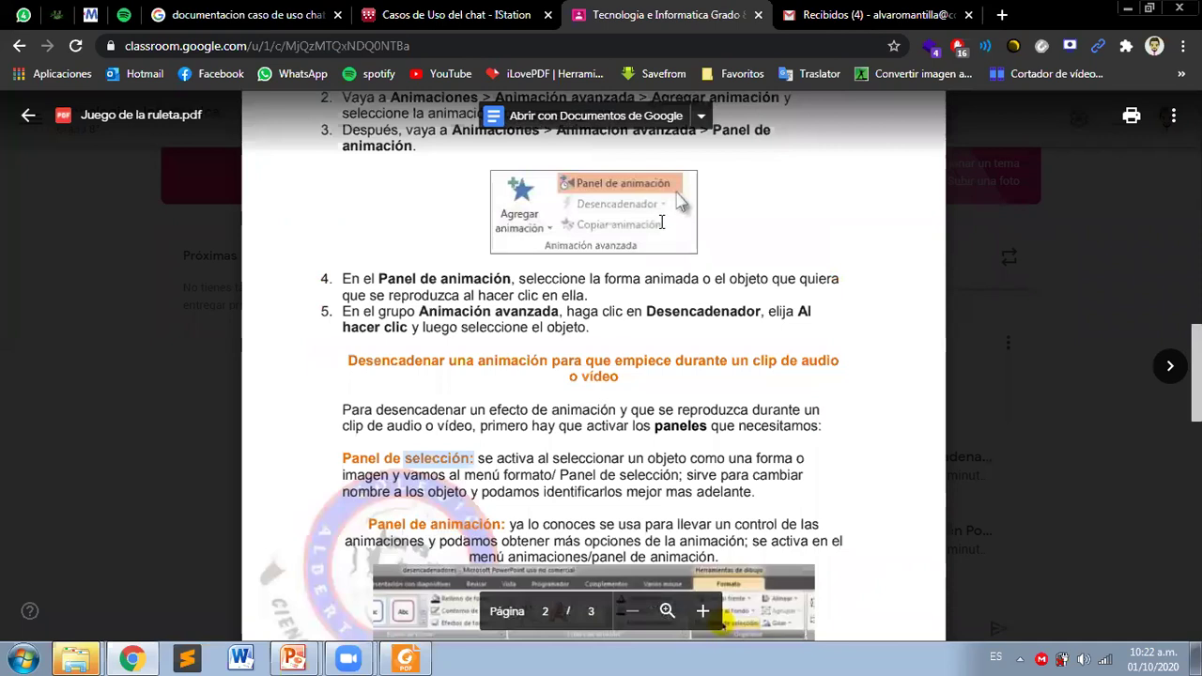
{"action": "scroll", "coordinate": [628, 317], "scroll_direction": "down", "scroll_amount": 2}
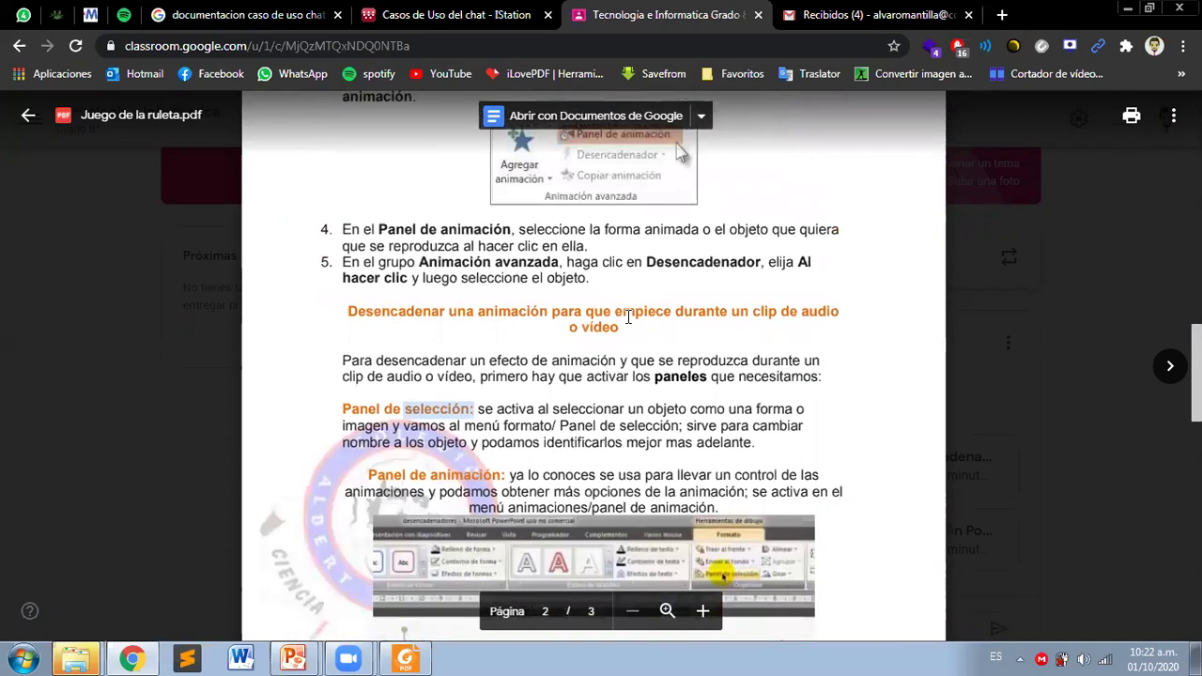
{"action": "scroll", "coordinate": [624, 309], "scroll_direction": "down", "scroll_amount": 3}
{"action": "scroll", "coordinate": [620, 299], "scroll_direction": "up", "scroll_amount": 1}
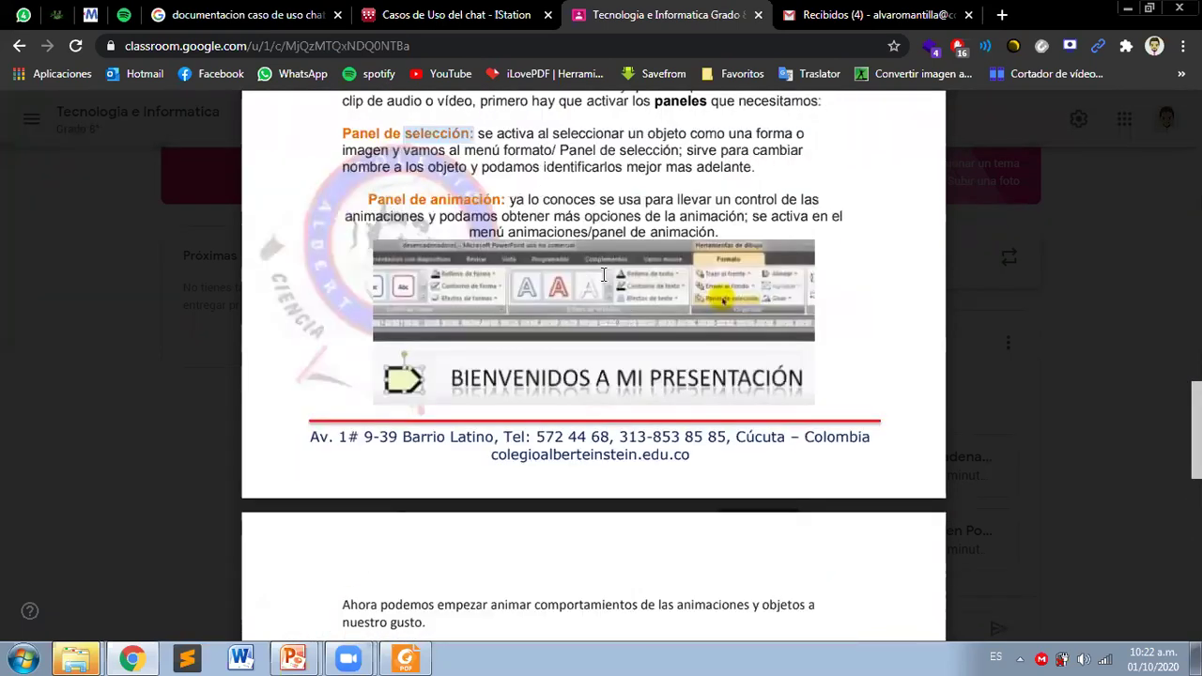
{"action": "scroll", "coordinate": [610, 300], "scroll_direction": "up", "scroll_amount": 1}
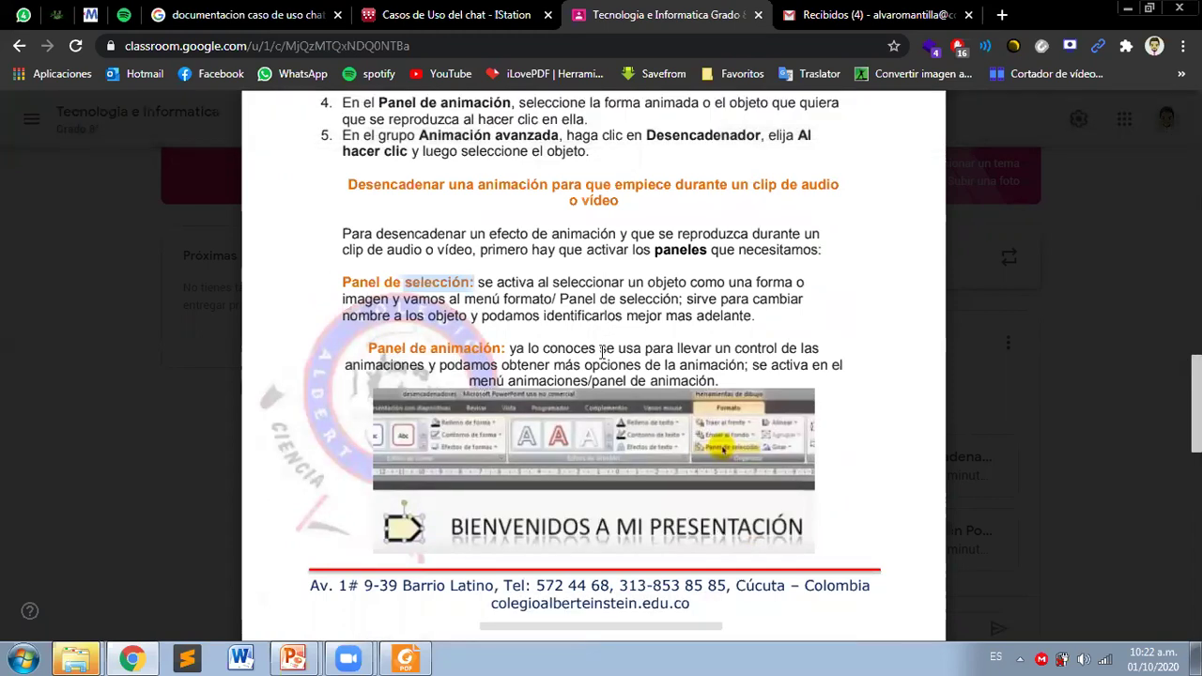
{"action": "left_click_drag", "start_coordinate": [602, 350], "coordinate": [710, 364]}
Read the guide on through page 3, then close the PDF preview.
{"action": "scroll", "coordinate": [665, 365], "scroll_direction": "down", "scroll_amount": 3}
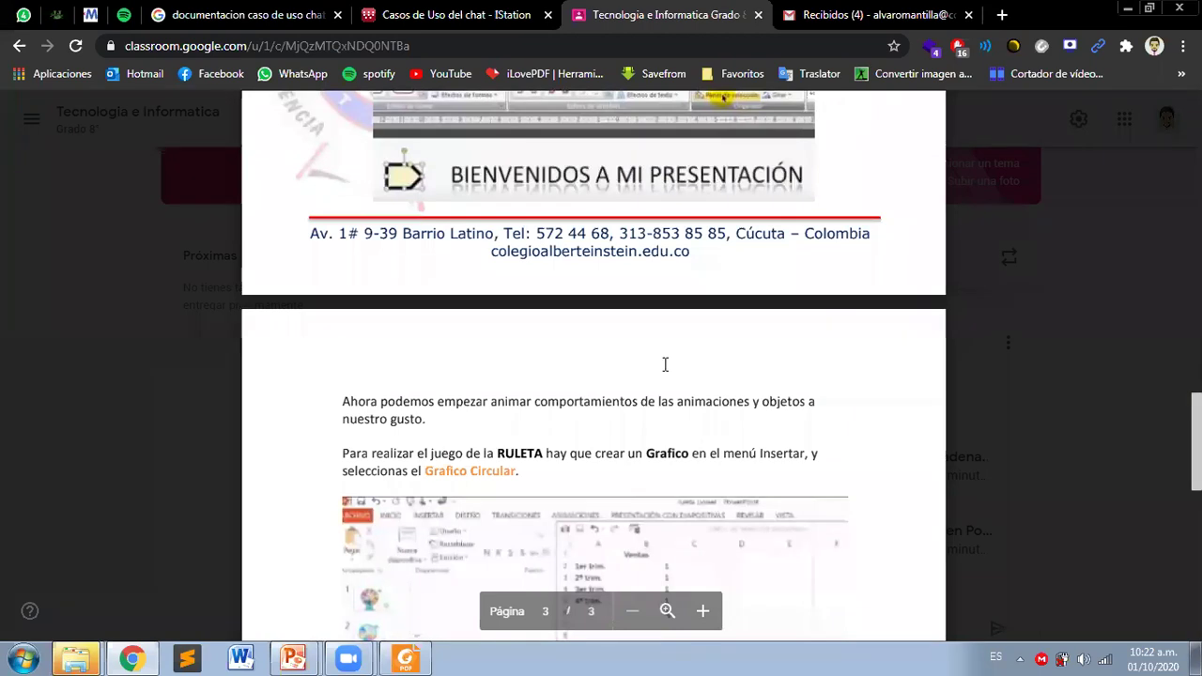
{"action": "scroll", "coordinate": [626, 353], "scroll_direction": "down", "scroll_amount": 1}
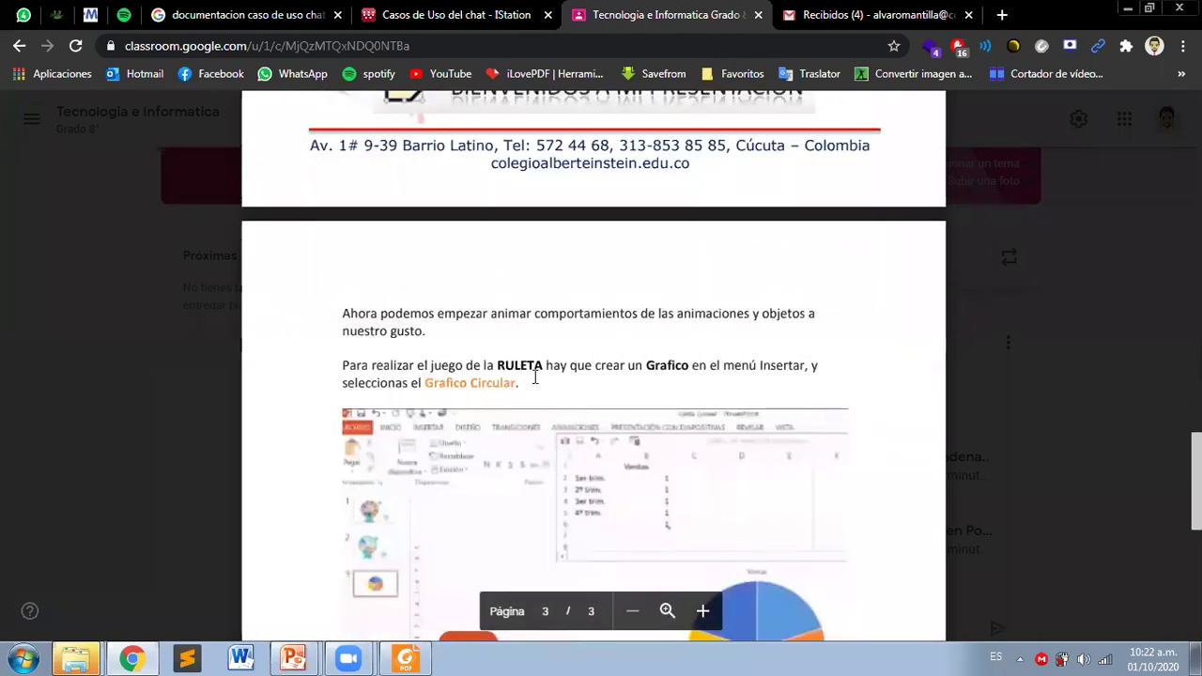
{"action": "scroll", "coordinate": [600, 338], "scroll_direction": "down", "scroll_amount": 1}
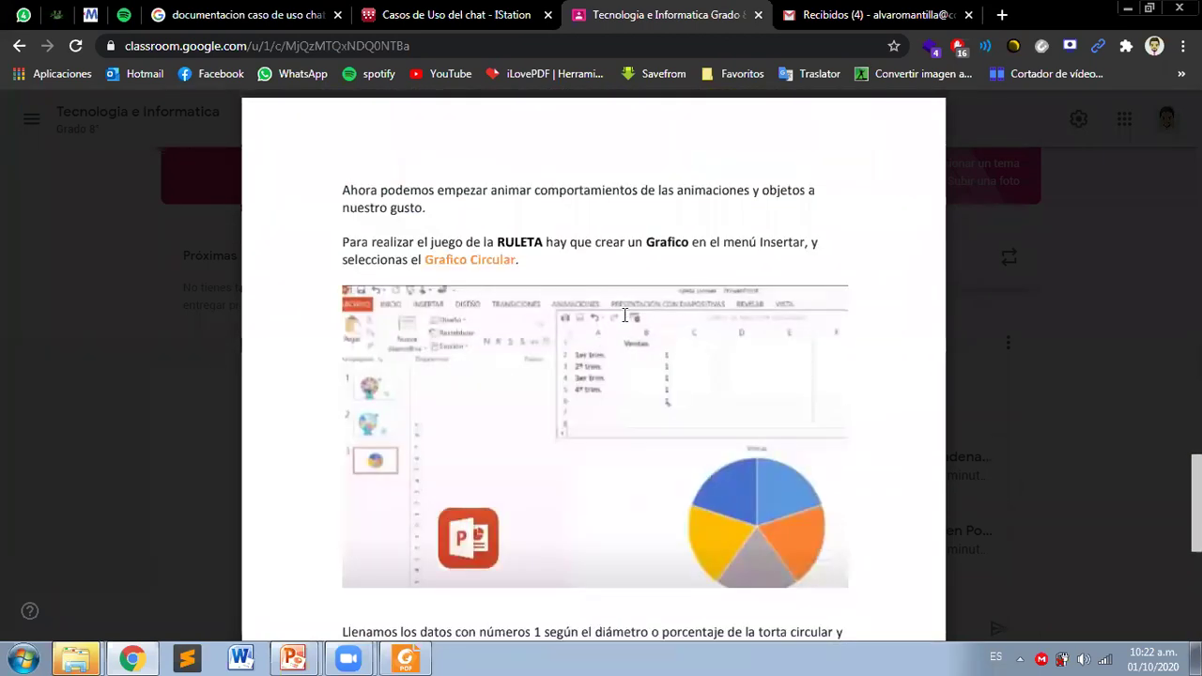
{"action": "scroll", "coordinate": [624, 313], "scroll_direction": "down", "scroll_amount": 2}
{"action": "scroll", "coordinate": [625, 313], "scroll_direction": "up", "scroll_amount": 2}
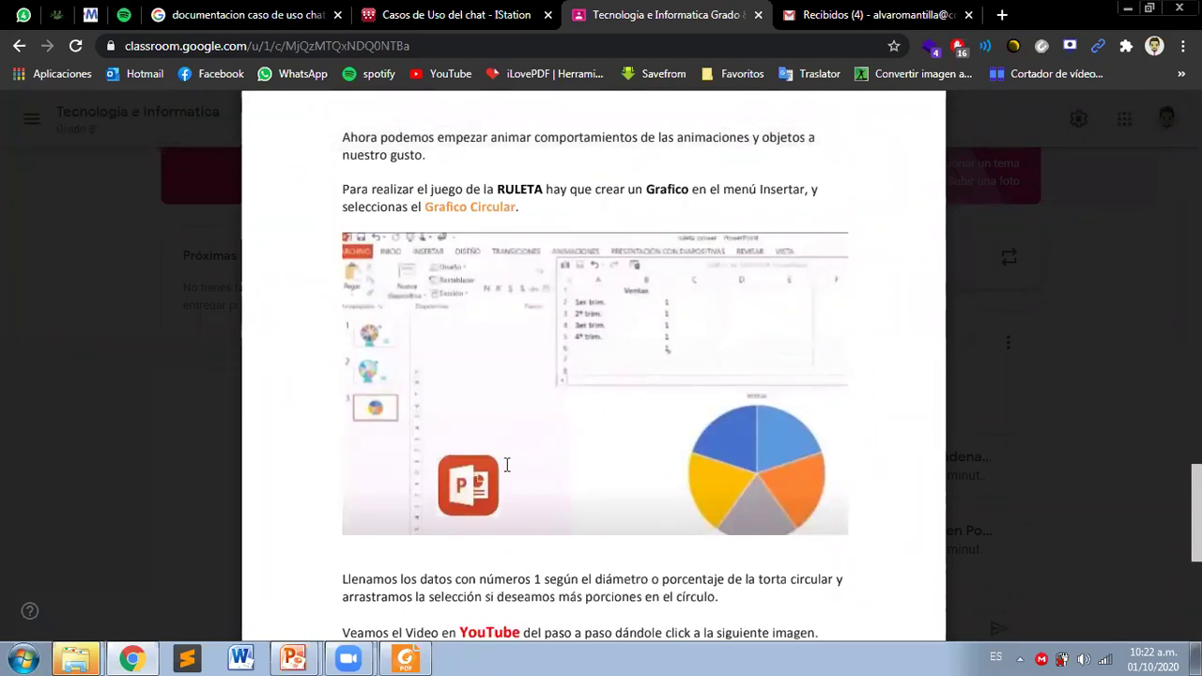
{"action": "scroll", "coordinate": [507, 464], "scroll_direction": "down", "scroll_amount": 3}
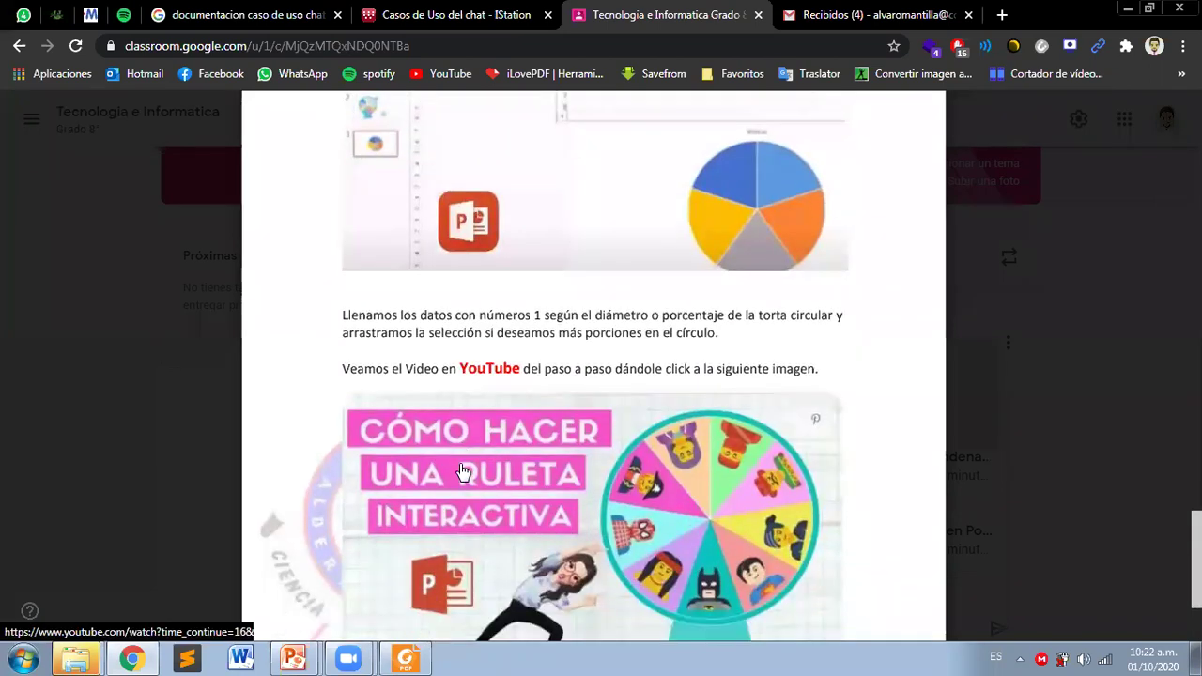
{"action": "scroll", "coordinate": [463, 471], "scroll_direction": "down", "scroll_amount": 1}
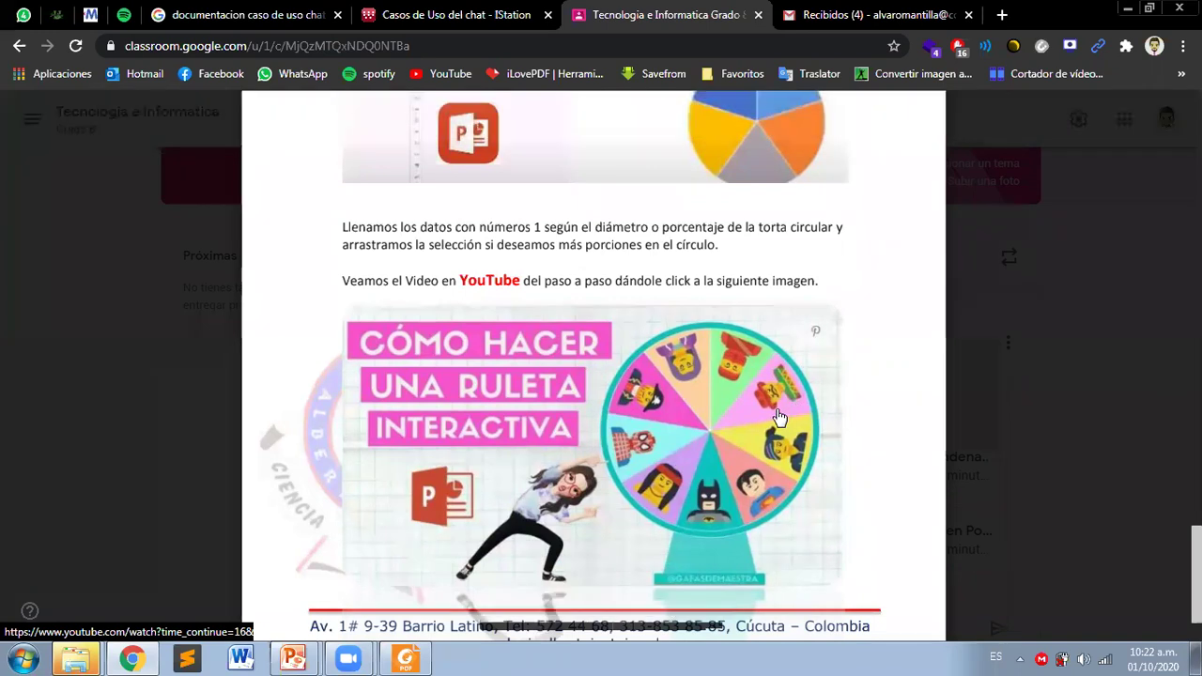
{"action": "key", "text": "Escape"}
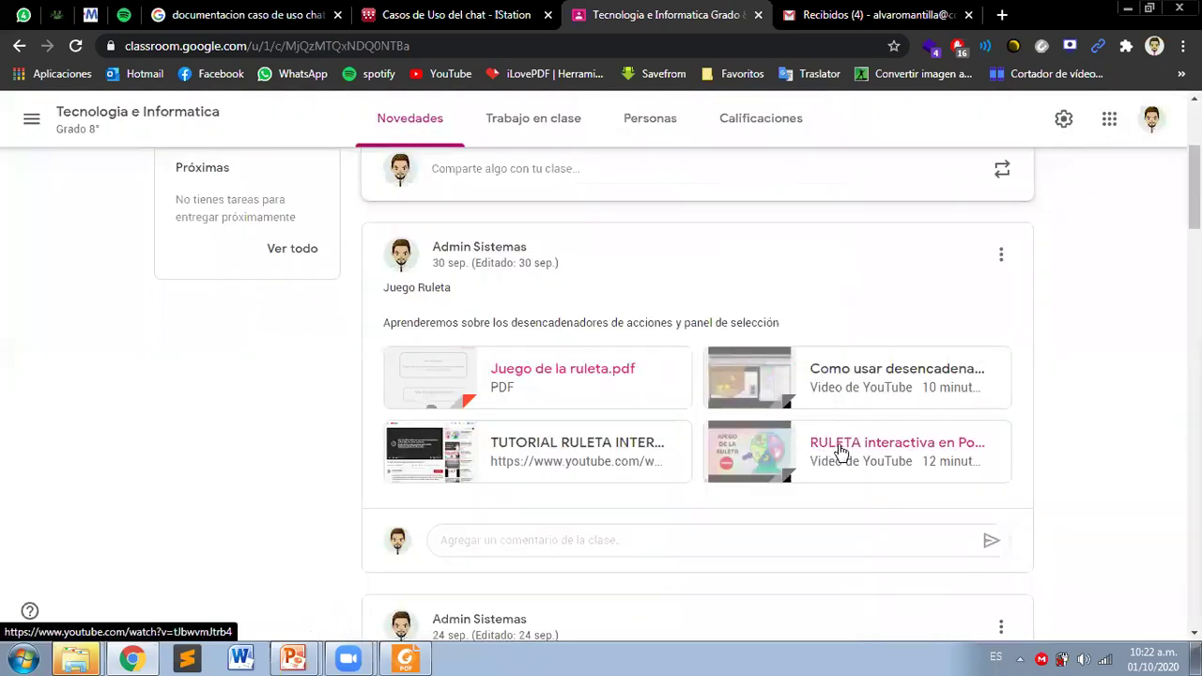
Open the RULETA interactiva en Power Point video, skip past its intro and watch full-screen.
{"action": "left_click", "coordinate": [840, 451]}
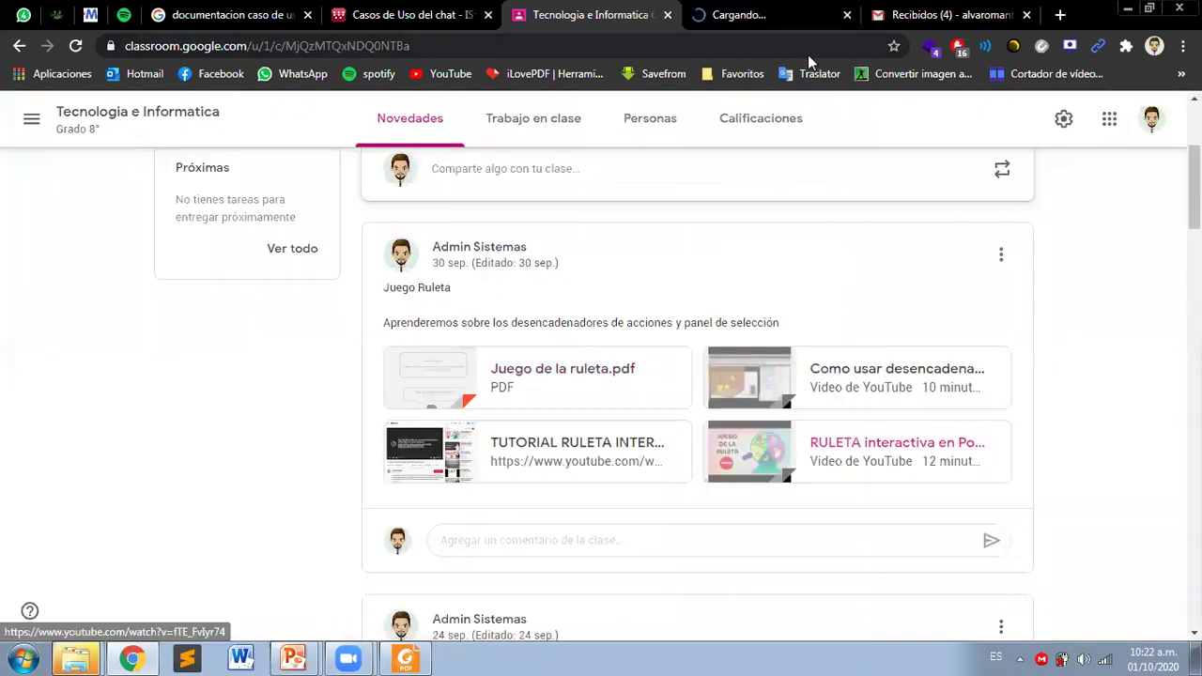
{"action": "left_click", "coordinate": [749, 9]}
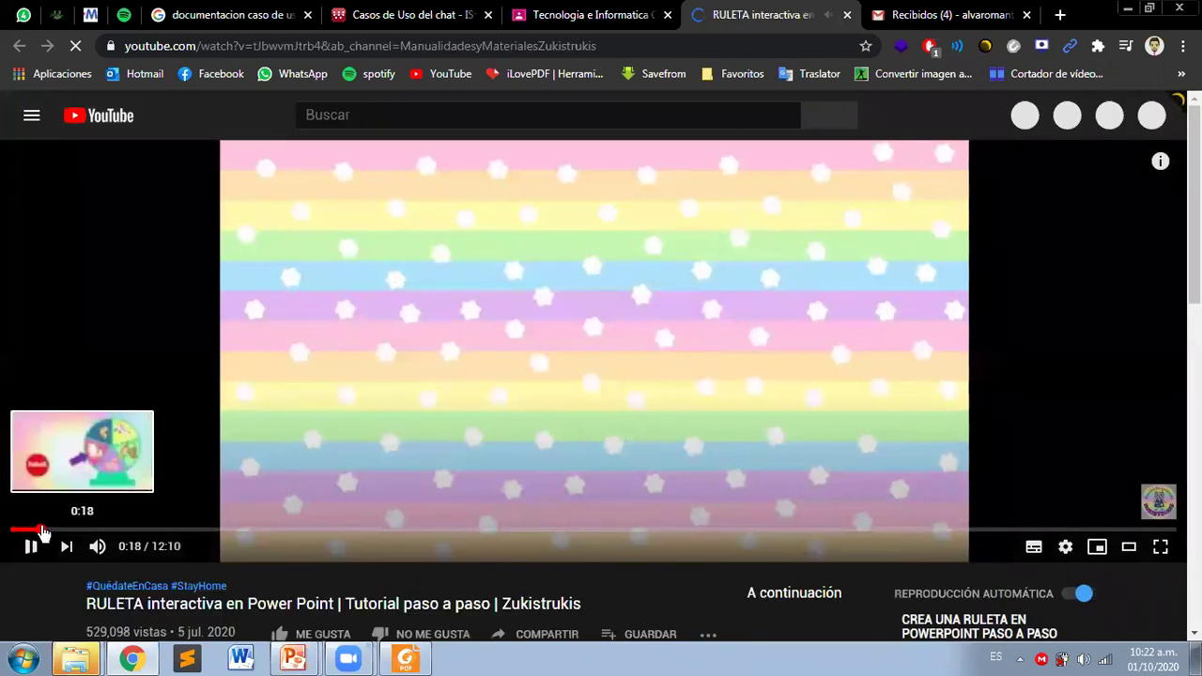
{"action": "left_click", "coordinate": [41, 531]}
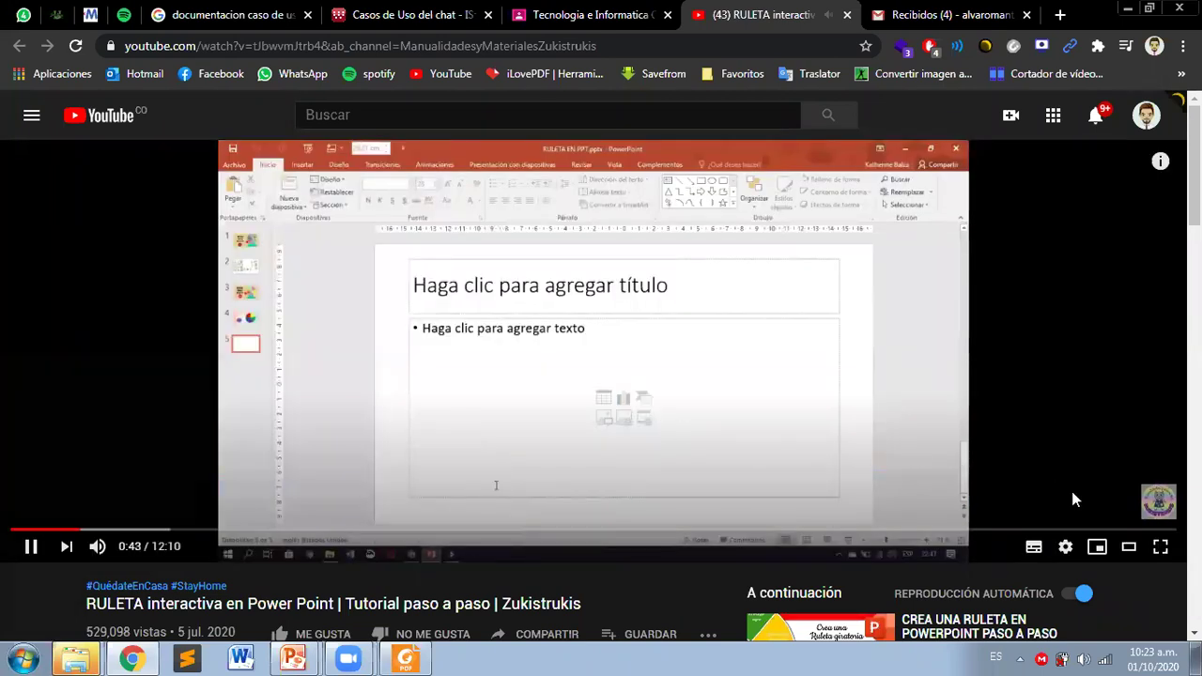
{"action": "left_click", "coordinate": [1159, 546]}
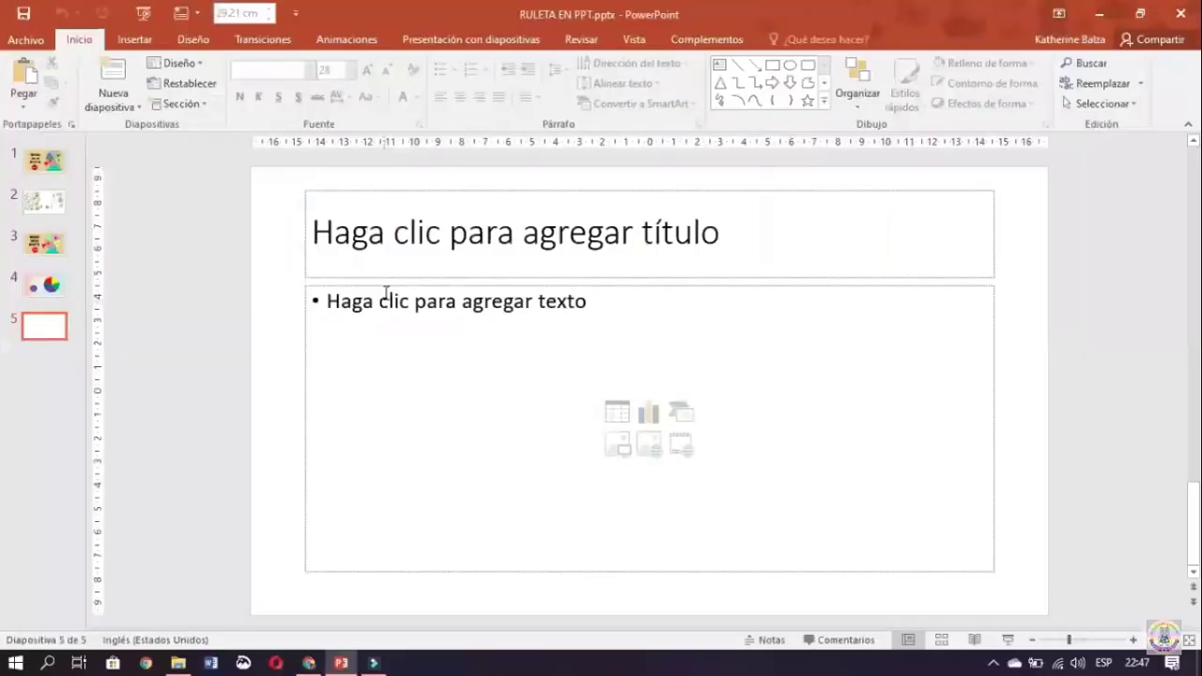
Delete both placeholders from the empty fifth slide.
{"action": "left_click", "coordinate": [391, 278]}
{"action": "key", "text": "Delete"}
{"action": "left_click", "coordinate": [403, 286]}
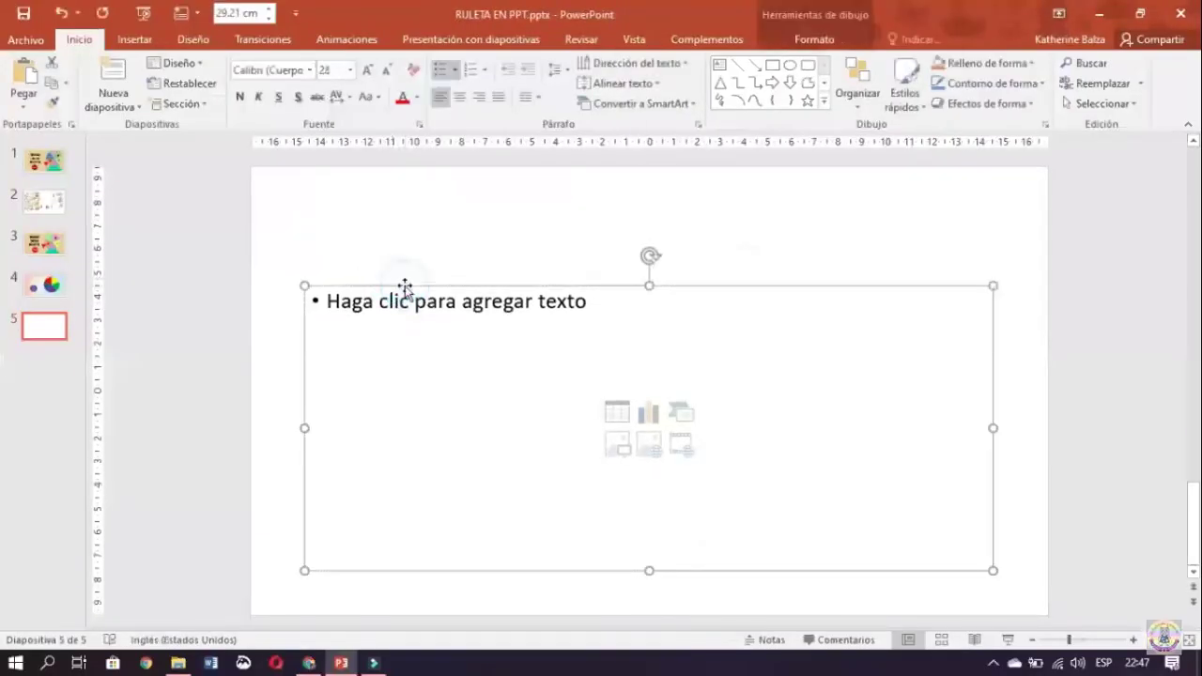
{"action": "key", "text": "Delete"}
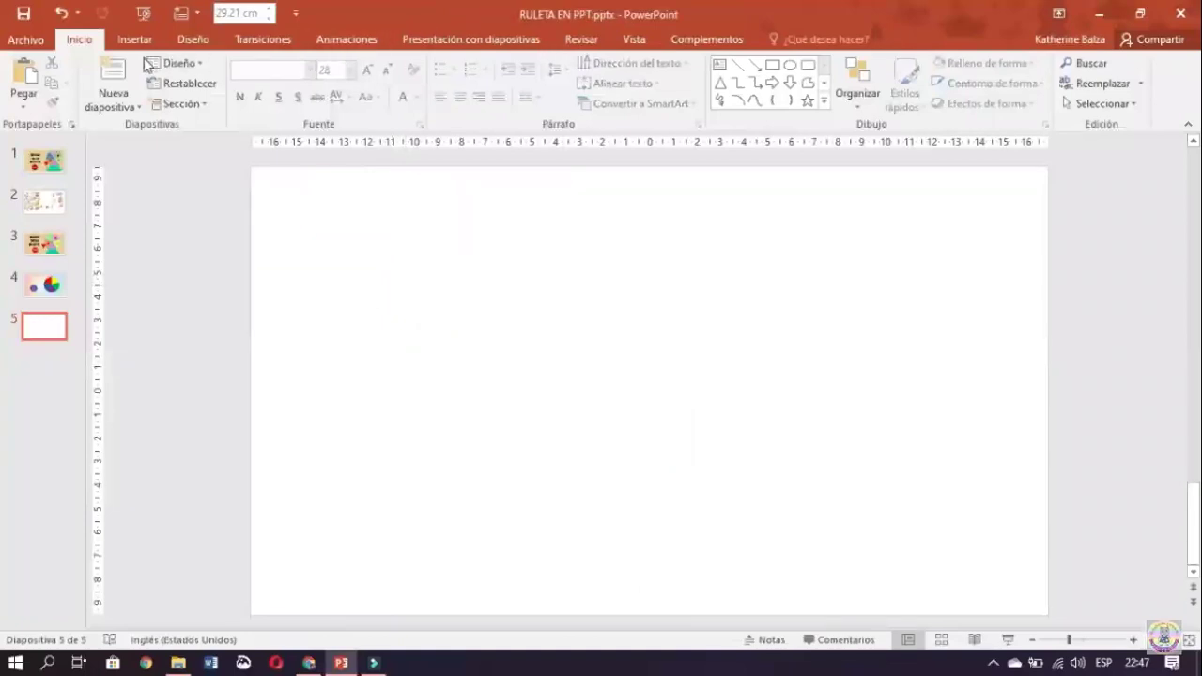
Insert a Circular pie chart via Insertar > Gráfico, giving the default Ventas data sheet.
{"action": "left_click", "coordinate": [150, 39]}
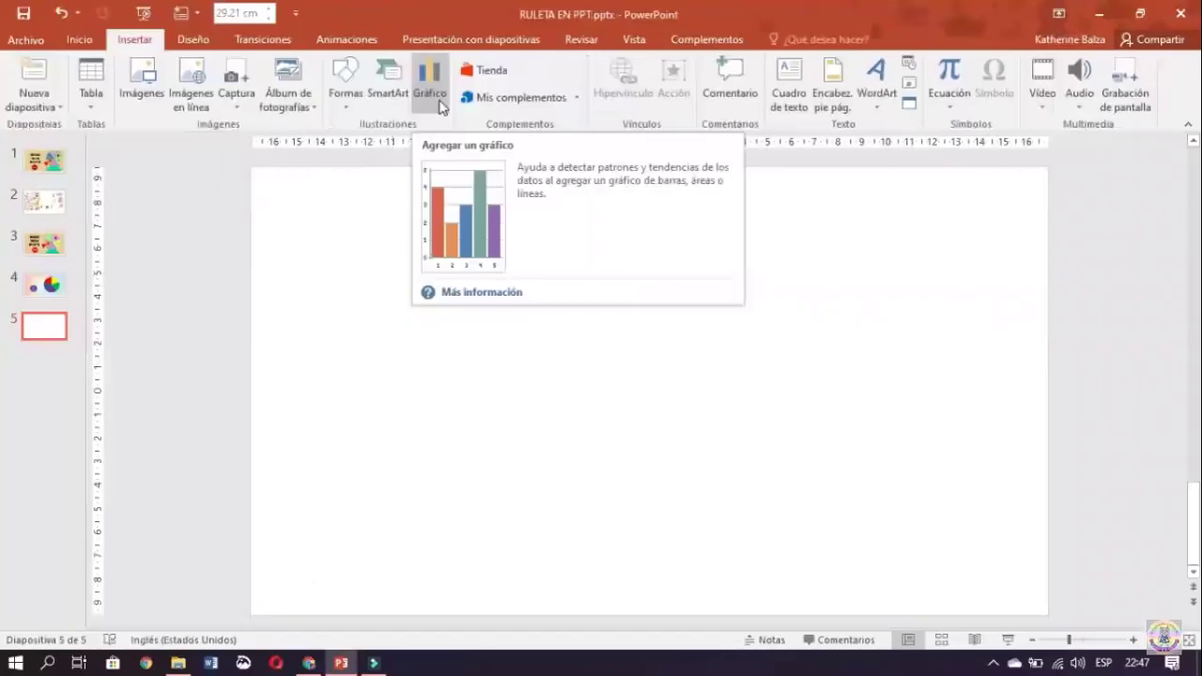
{"action": "left_click", "coordinate": [441, 105]}
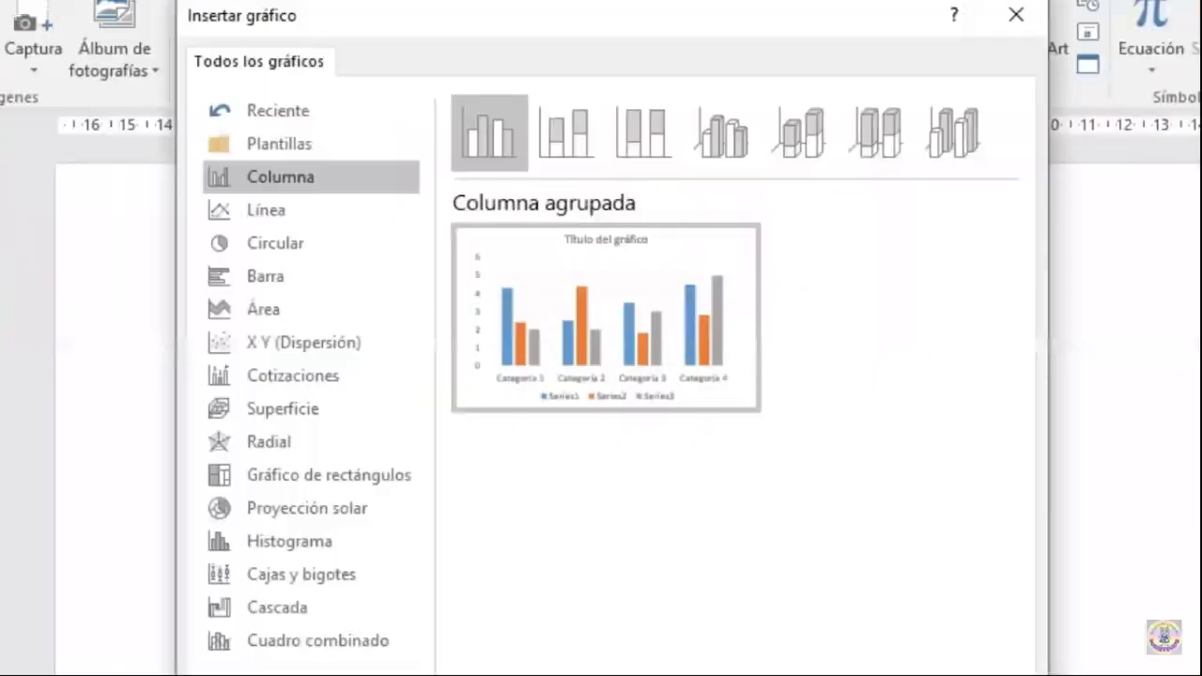
{"action": "left_click", "coordinate": [278, 249]}
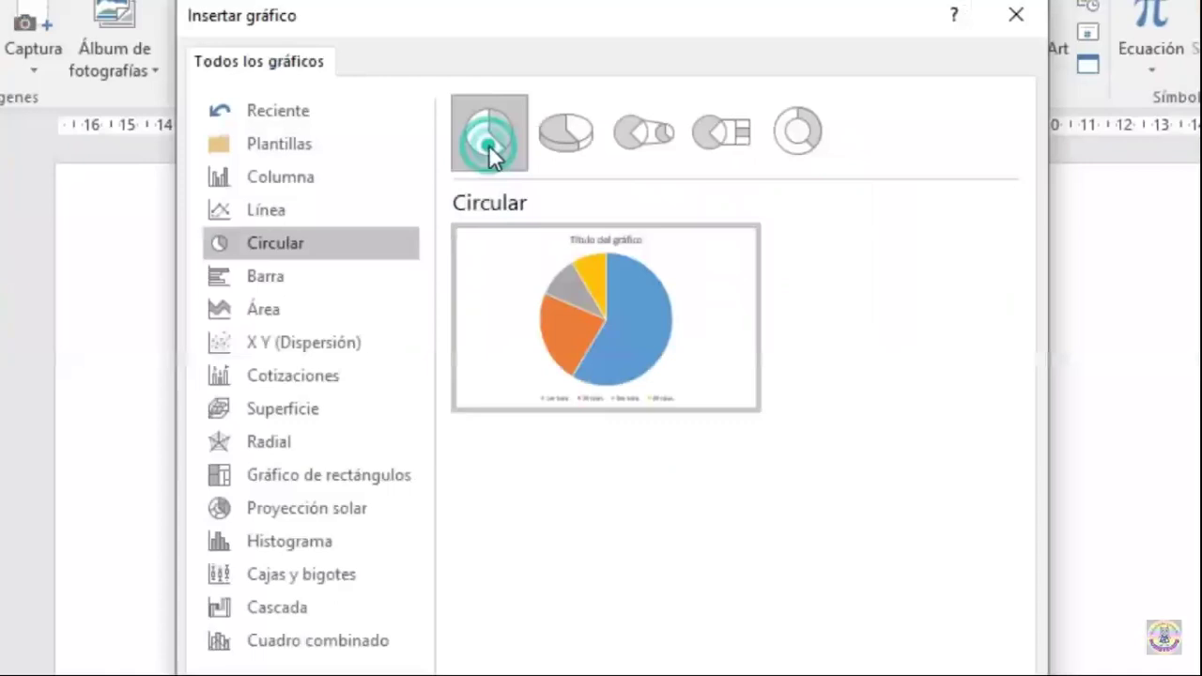
{"action": "left_click", "coordinate": [777, 570]}
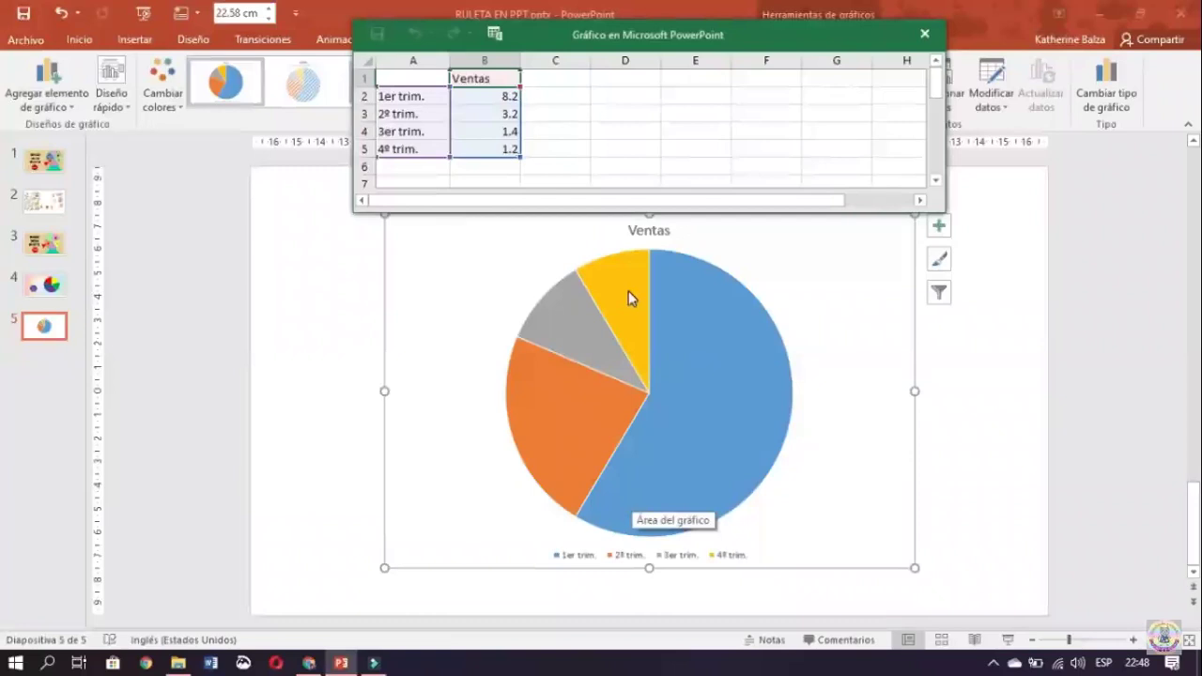
Replace the four quarterly Ventas values with 1 each.
{"action": "left_click", "coordinate": [511, 97]}
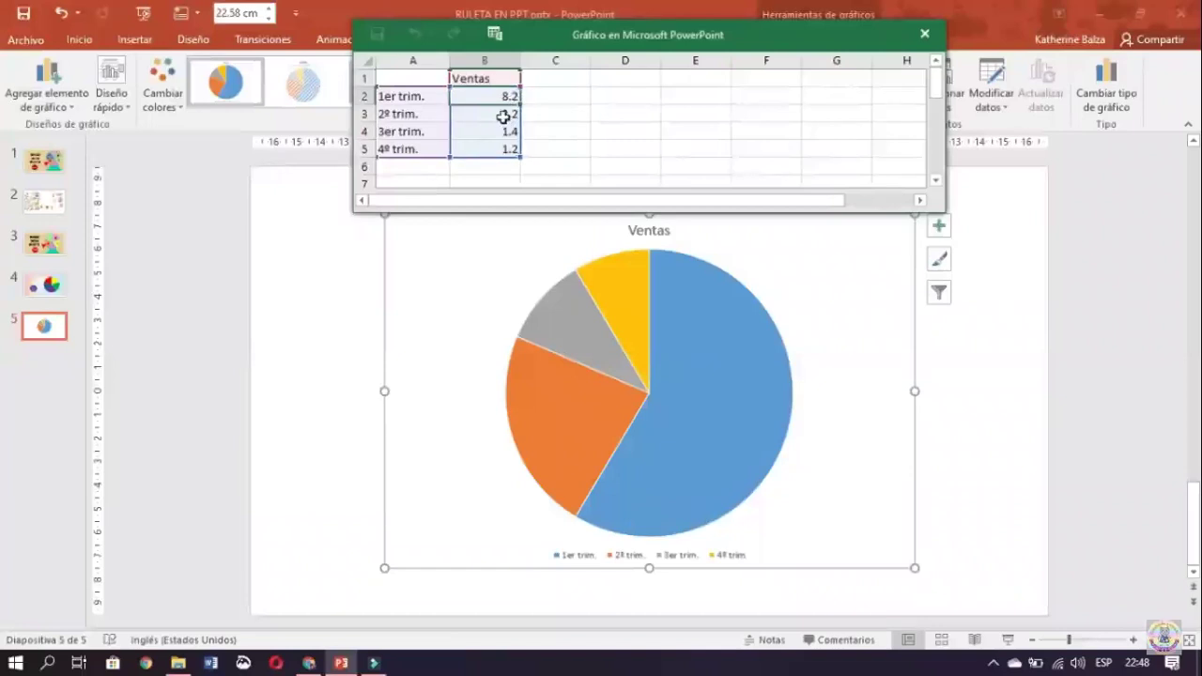
{"action": "type", "text": "1"}
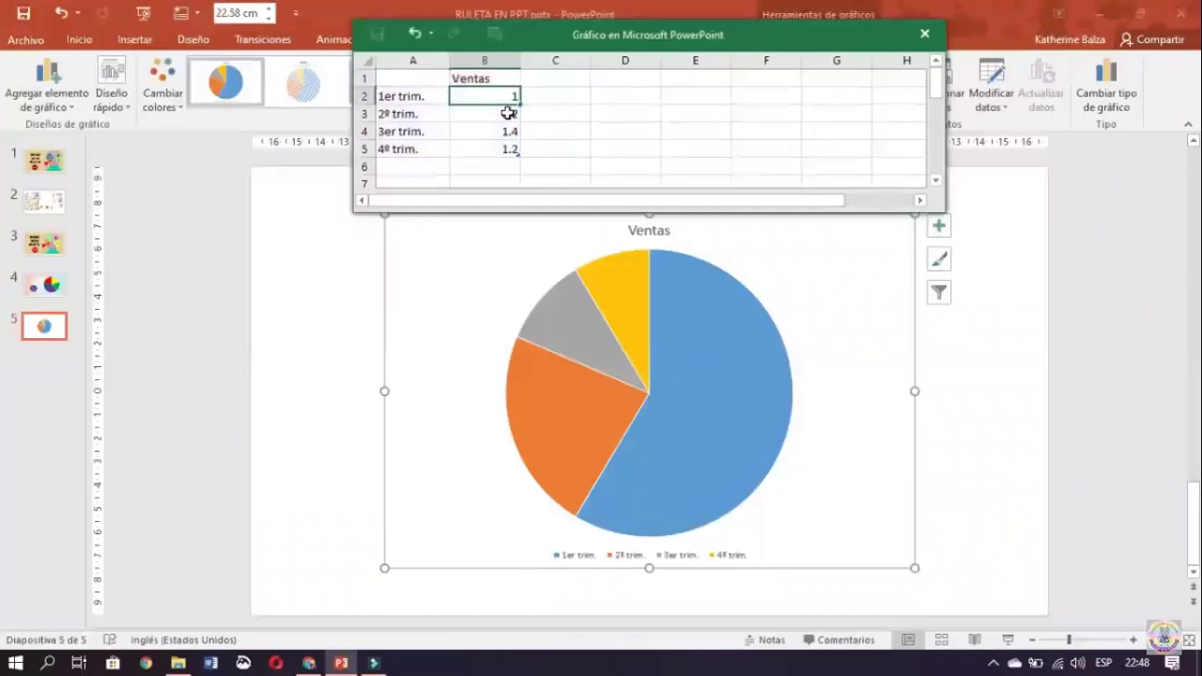
{"action": "key", "text": "Return"}
{"action": "type", "text": "1"}
{"action": "key", "text": "Return"}
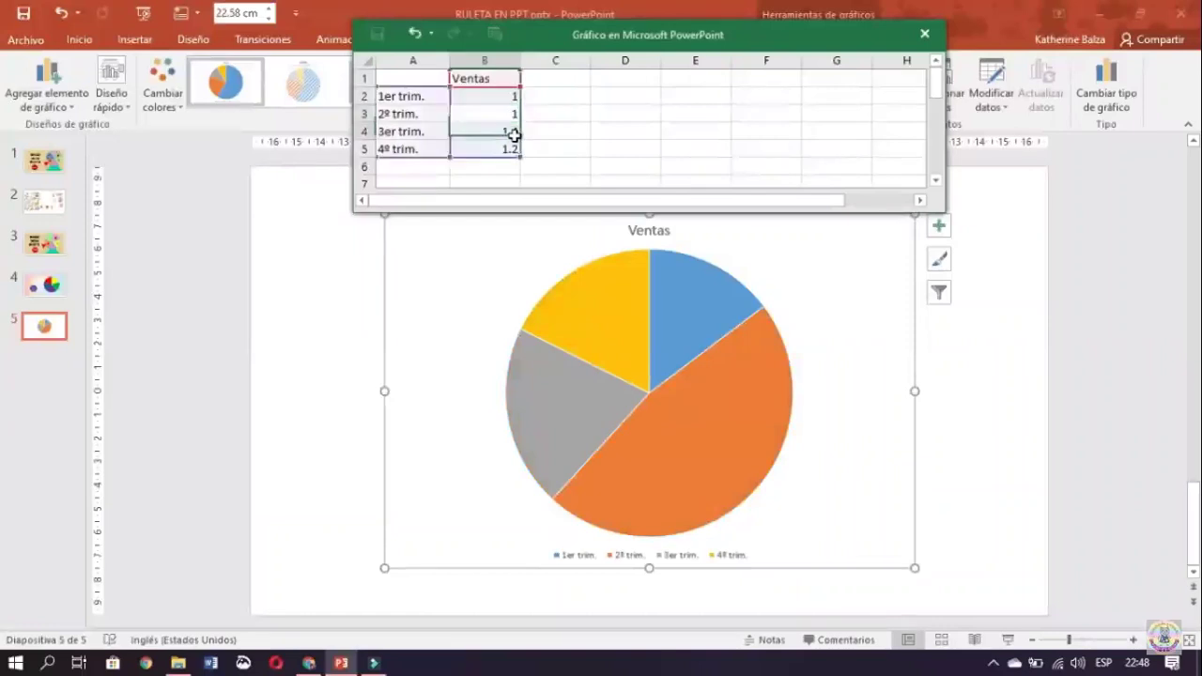
{"action": "type", "text": "1"}
{"action": "key", "text": "Return"}
{"action": "type", "text": "1"}
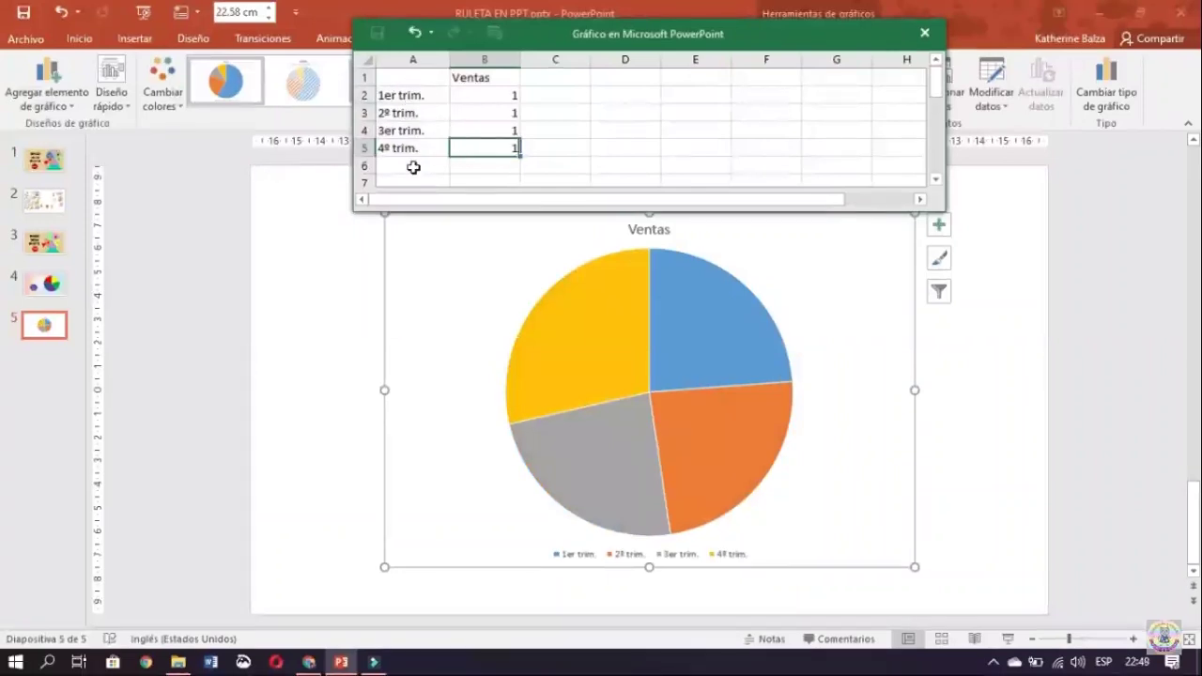
Add a fifth category LL with value 1, then move and enlarge the data sheet.
{"action": "left_click", "coordinate": [423, 164]}
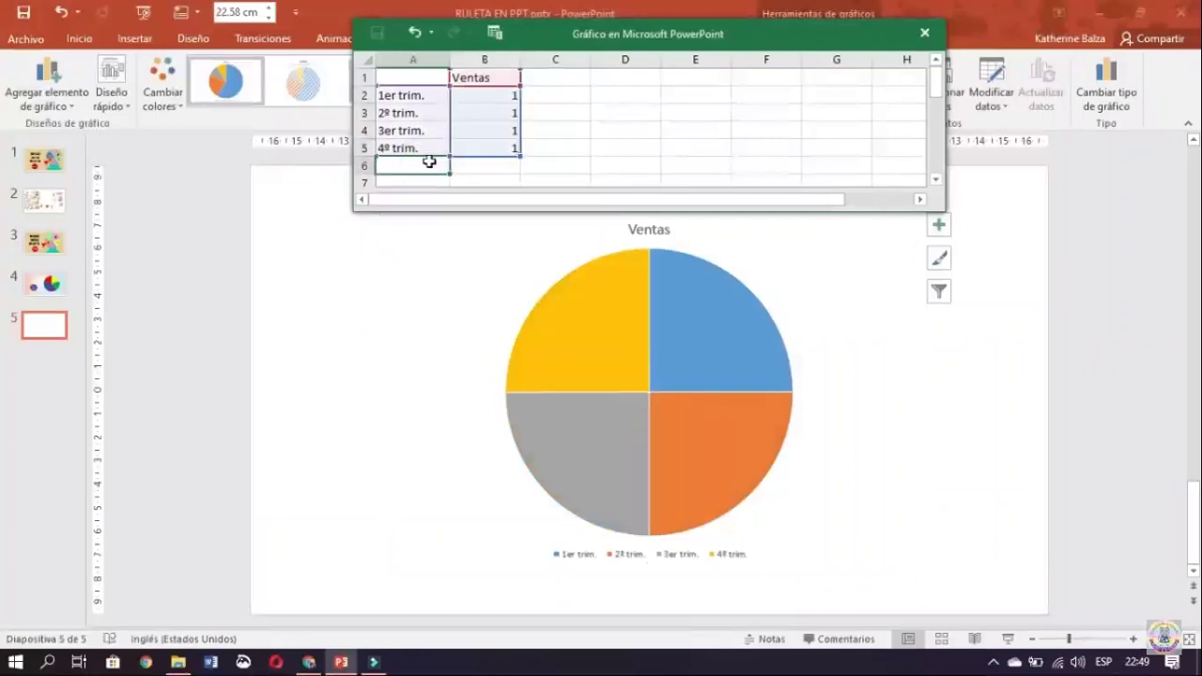
{"action": "type", "text": "LL"}
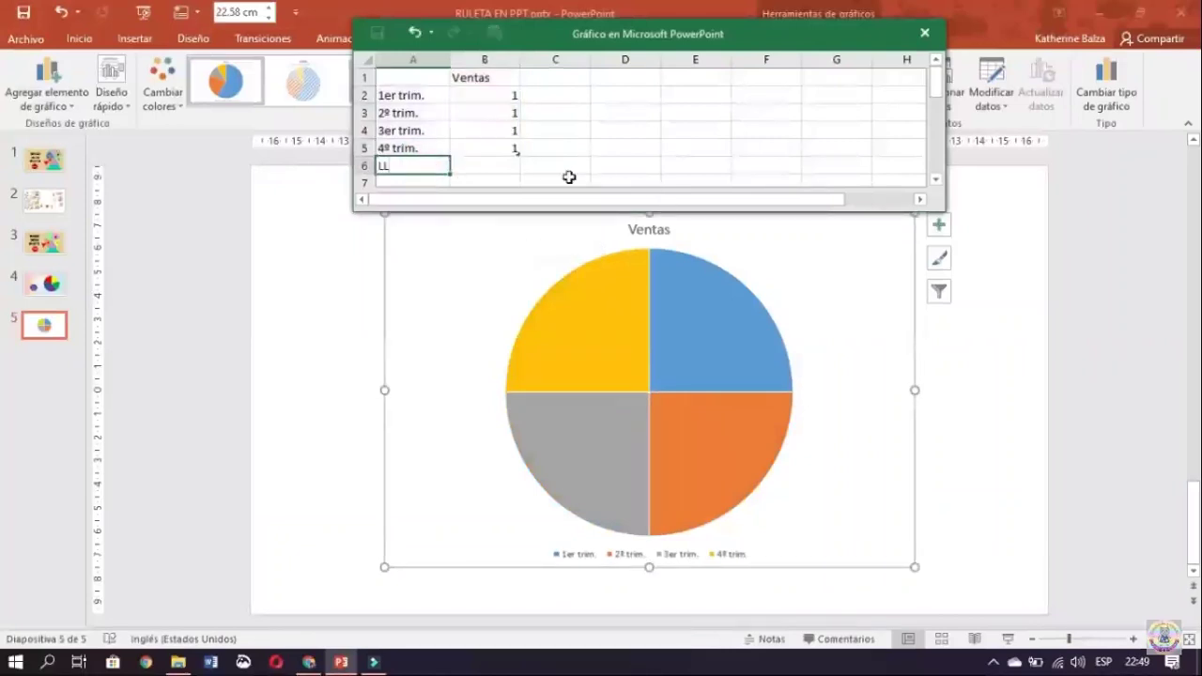
{"action": "left_click", "coordinate": [510, 168]}
{"action": "type", "text": "1"}
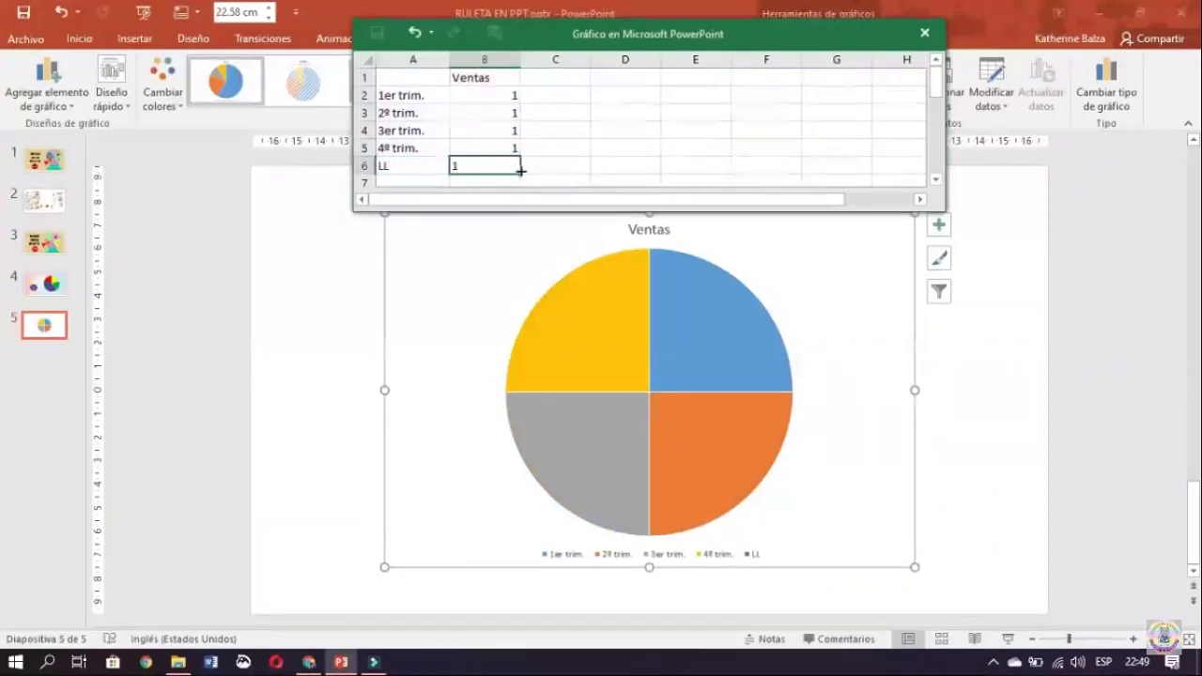
{"action": "key", "text": "Return"}
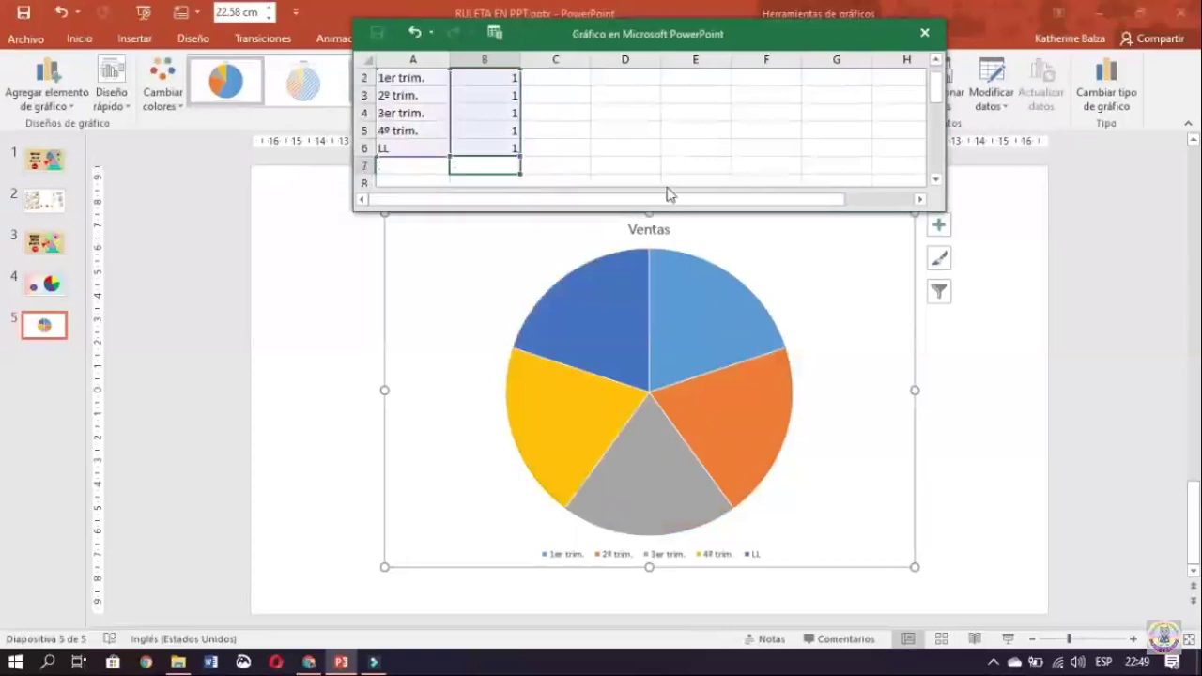
{"action": "mouse_move", "coordinate": [800, 31]}
{"action": "left_mouse_down"}
{"action": "mouse_move", "coordinate": [423, 12]}
{"action": "mouse_move", "coordinate": [548, 19]}
{"action": "left_mouse_up"}
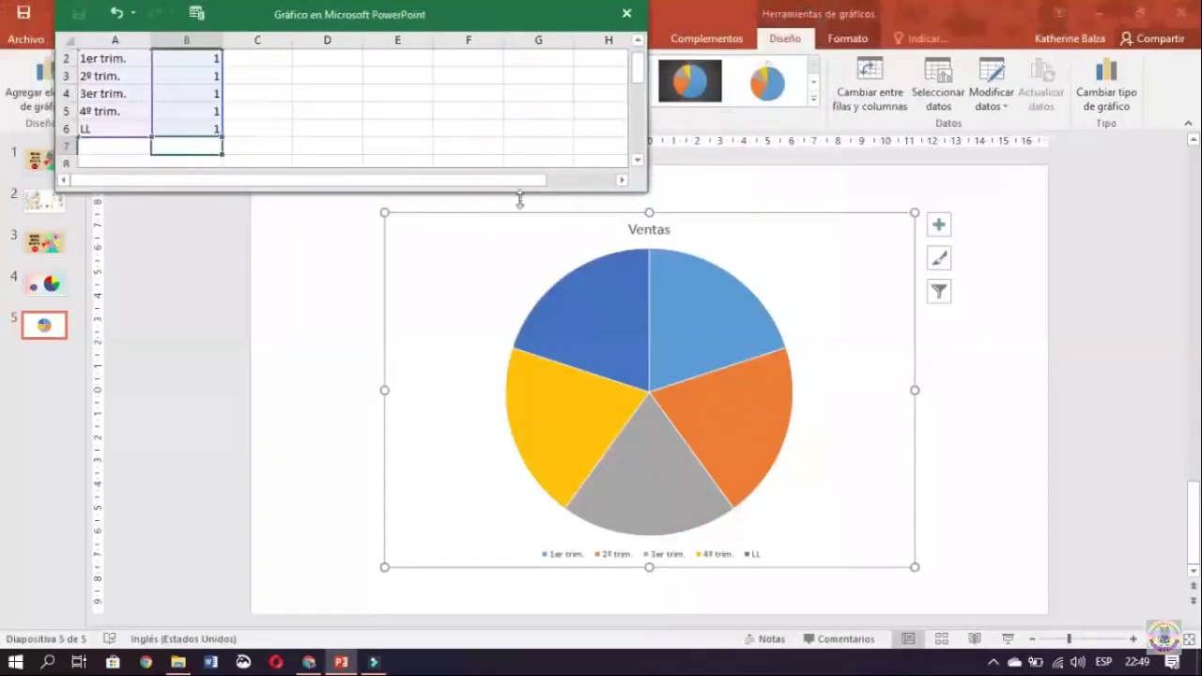
{"action": "left_click_drag", "start_coordinate": [547, 192], "coordinate": [547, 278]}
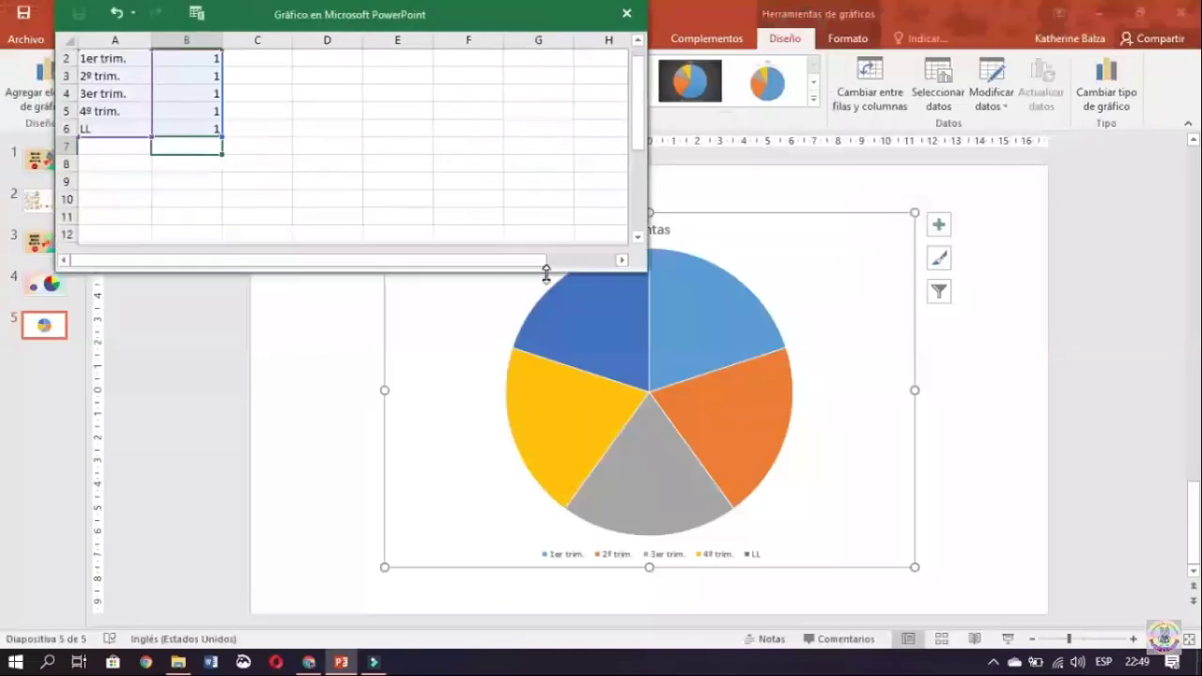
Add further categories LL and ÑÑ in rows 7 and 8, each with value 1.
{"action": "left_click", "coordinate": [102, 154]}
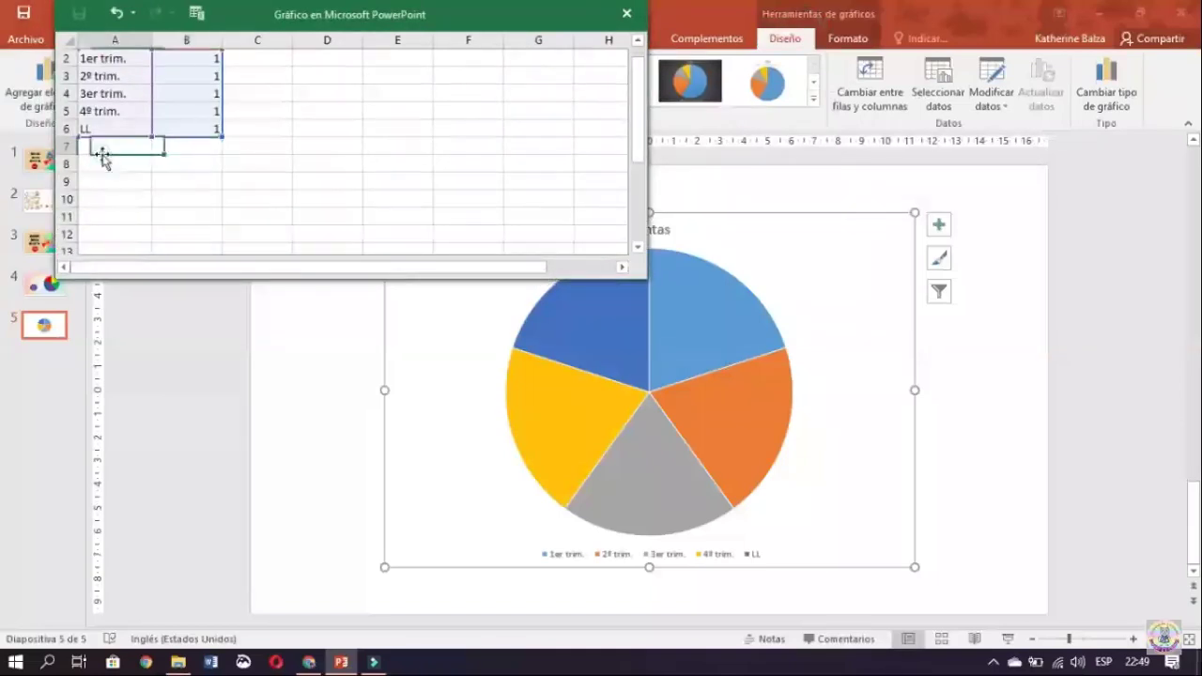
{"action": "type", "text": "LL"}
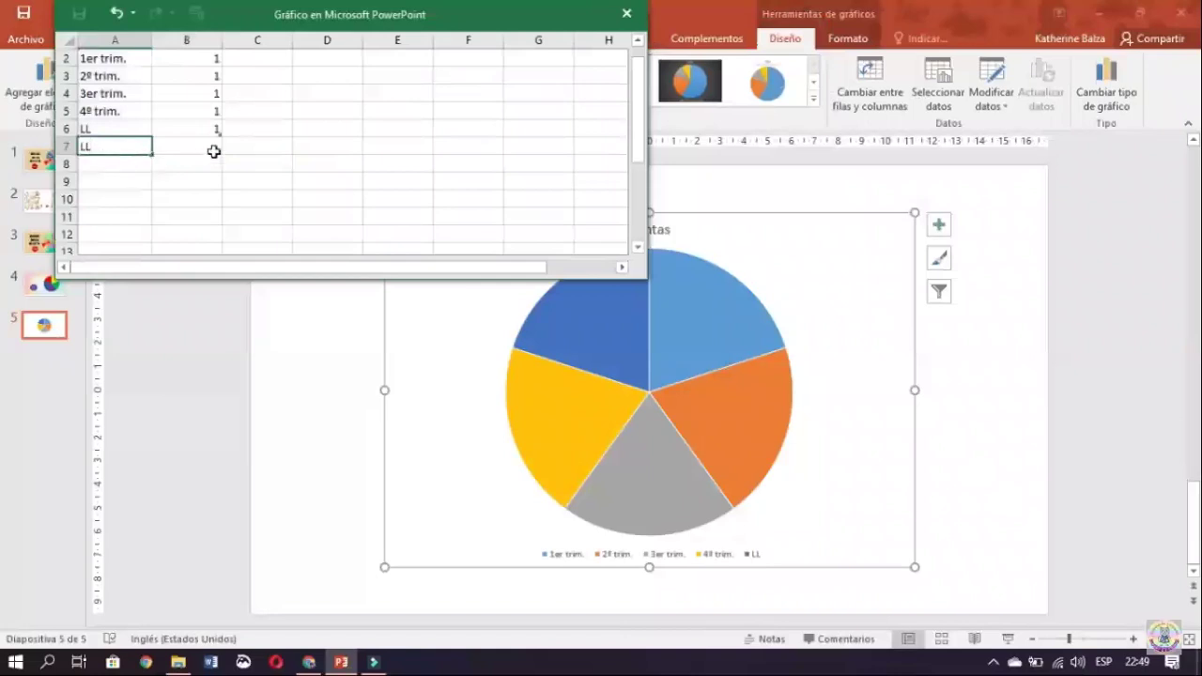
{"action": "left_click", "coordinate": [212, 150]}
{"action": "type", "text": "1"}
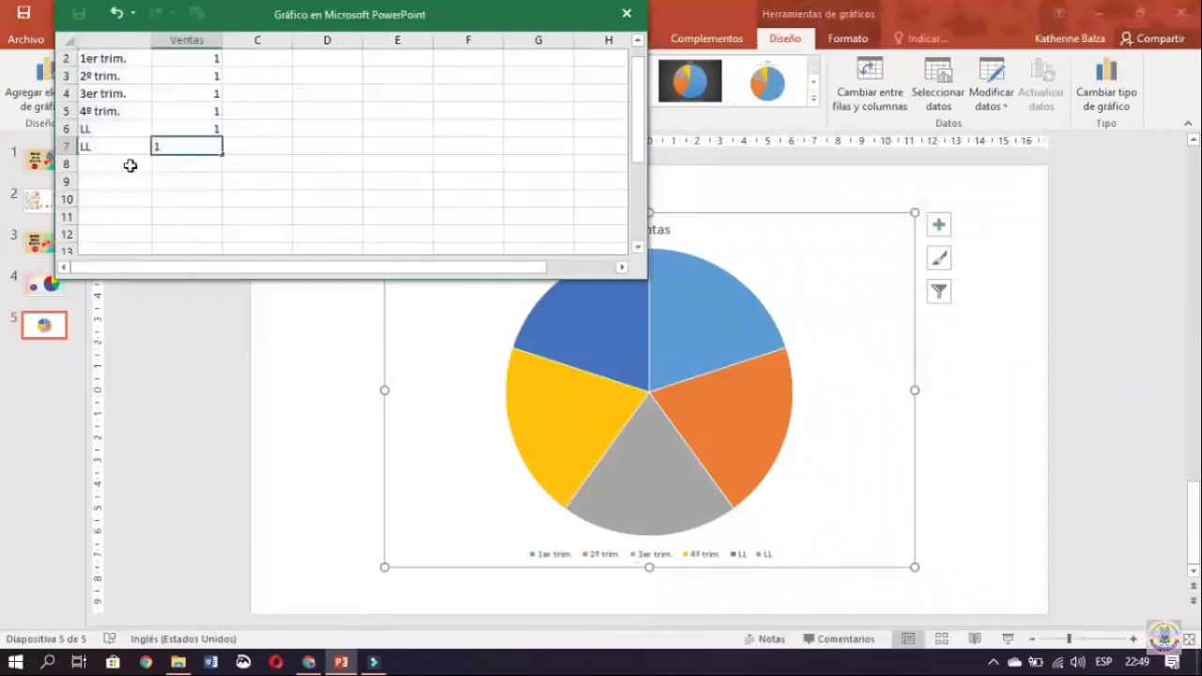
{"action": "left_click", "coordinate": [129, 169]}
{"action": "type", "text": "ÑÑ"}
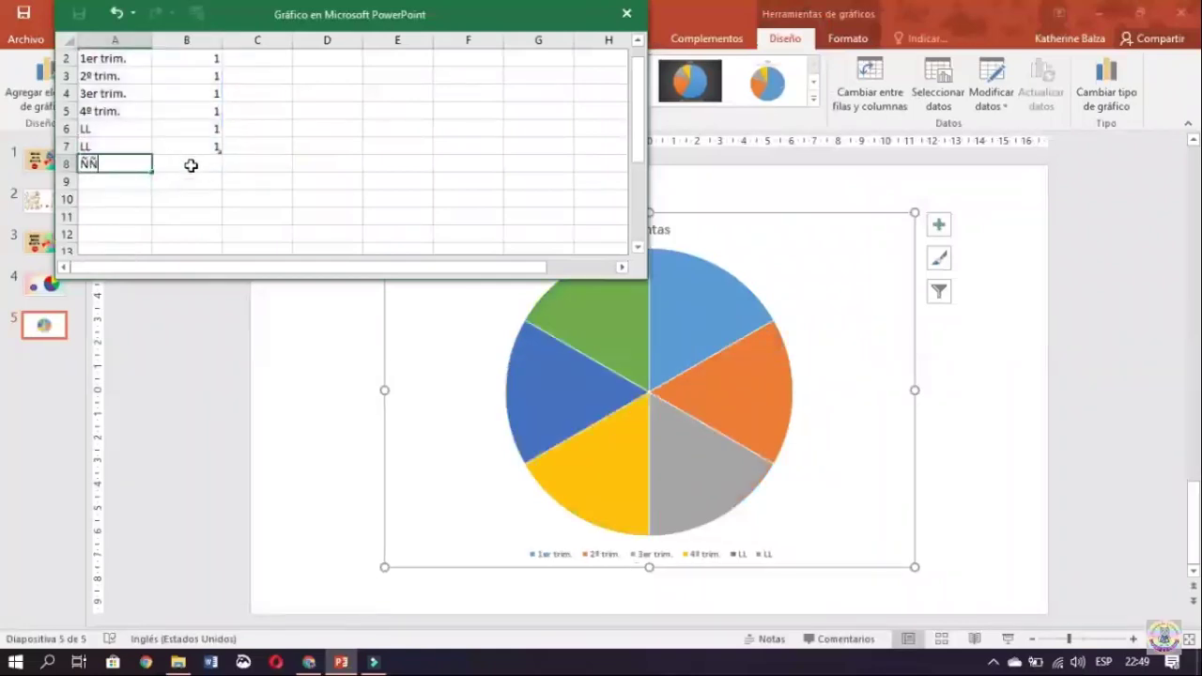
{"action": "left_click", "coordinate": [189, 169]}
{"action": "type", "text": "1"}
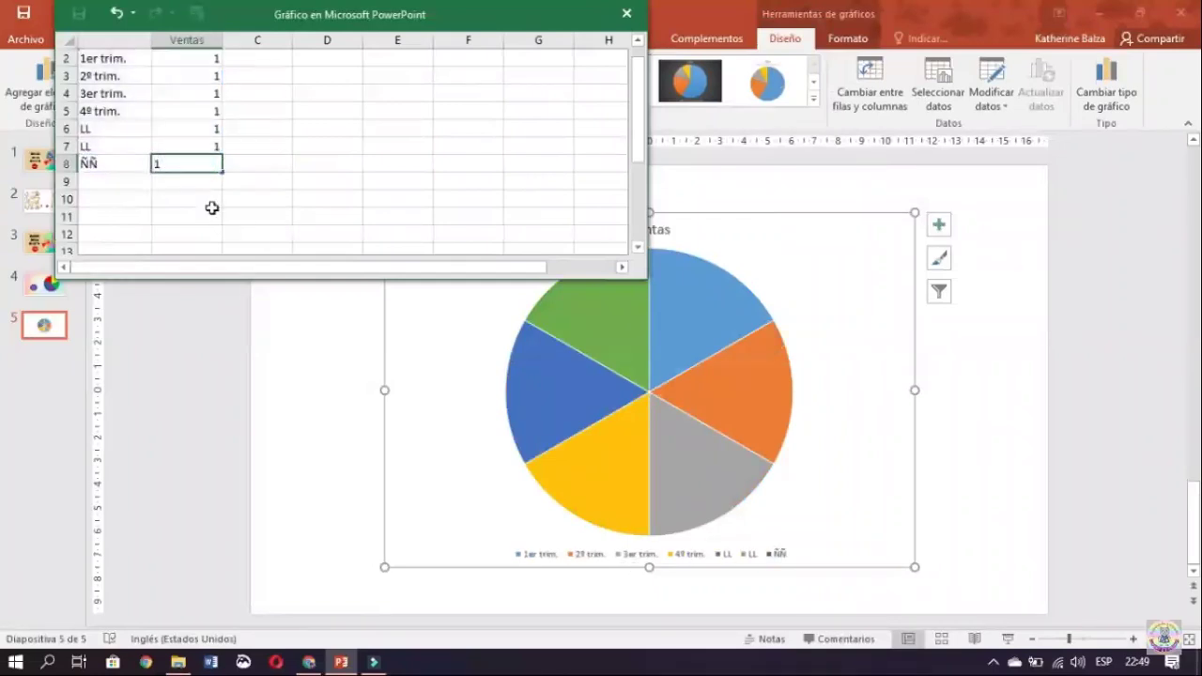
{"action": "key", "text": "Return"}
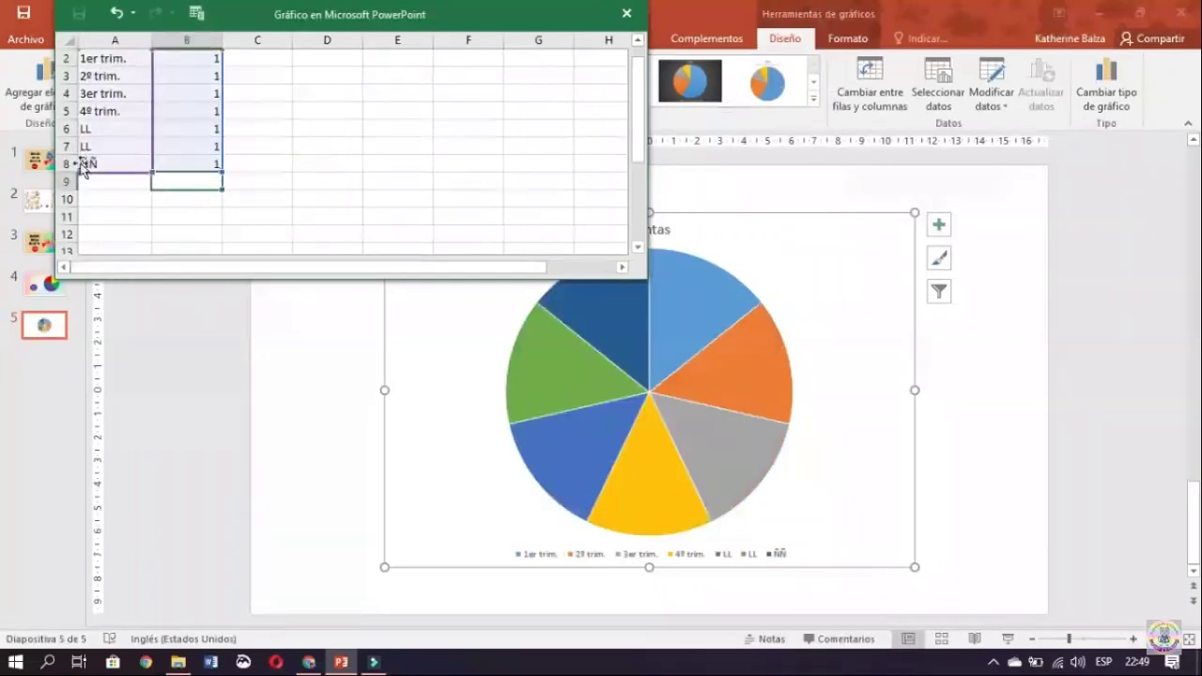
Move the ÑÑ label into row 6, clear row 8's leftover value, and close the sheet.
{"action": "left_click", "coordinate": [66, 163]}
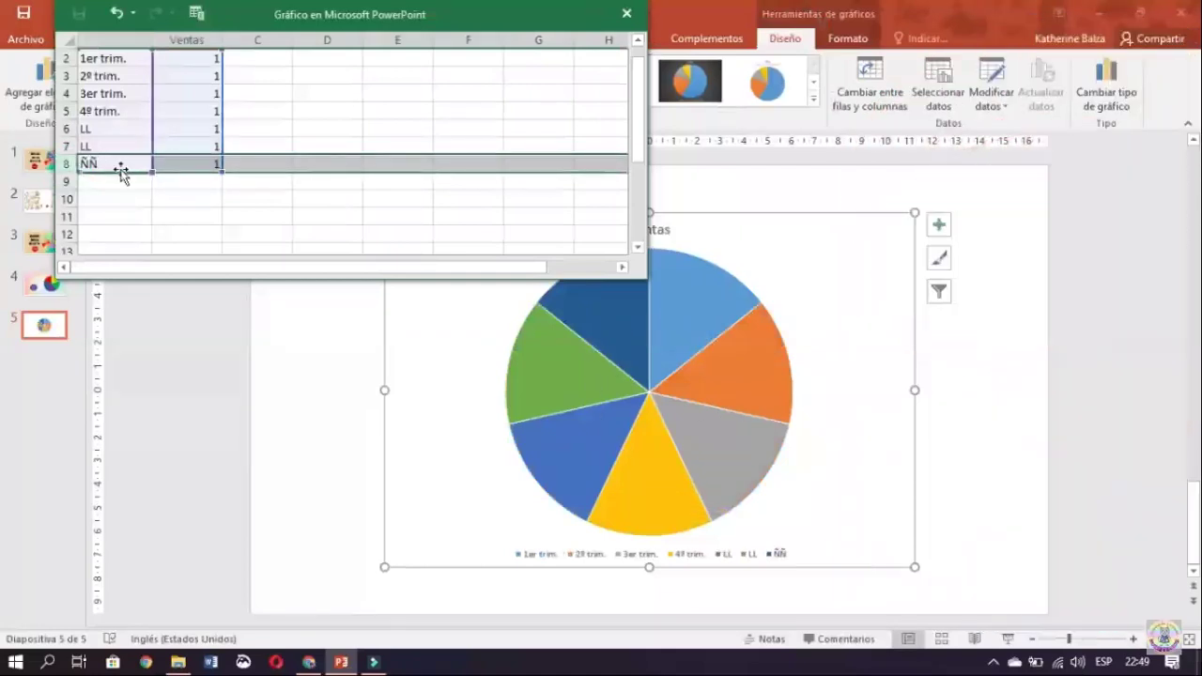
{"action": "left_click_drag", "start_coordinate": [120, 170], "coordinate": [120, 134]}
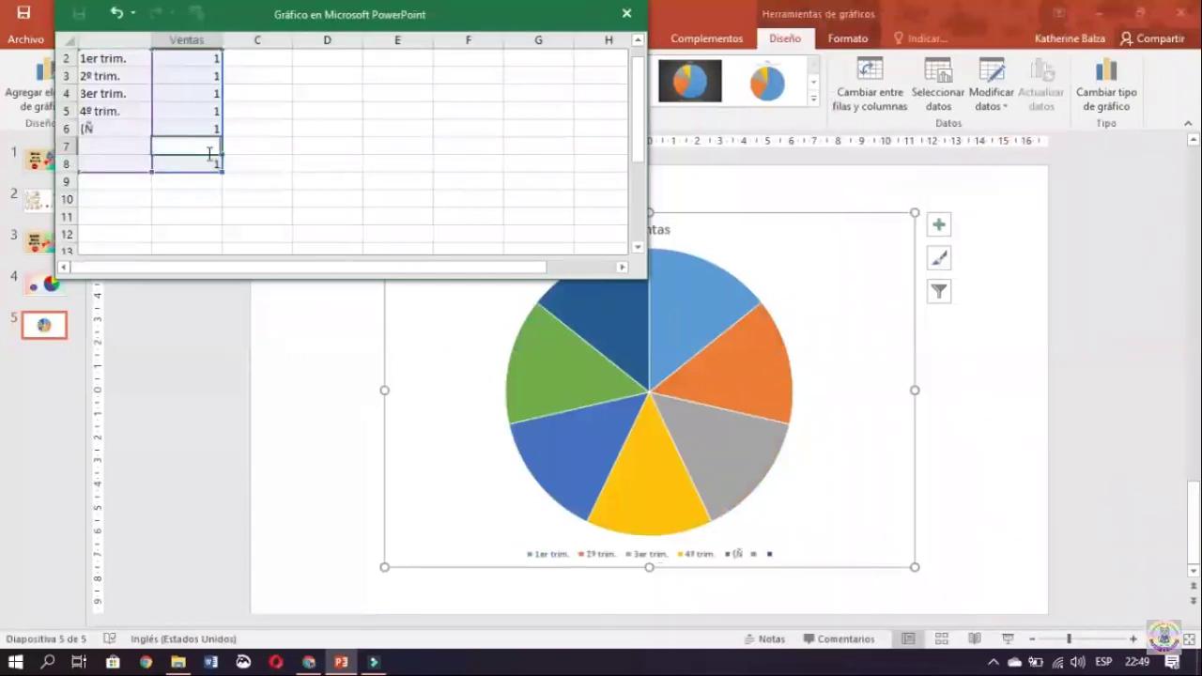
{"action": "left_click_drag", "start_coordinate": [212, 175], "coordinate": [212, 165]}
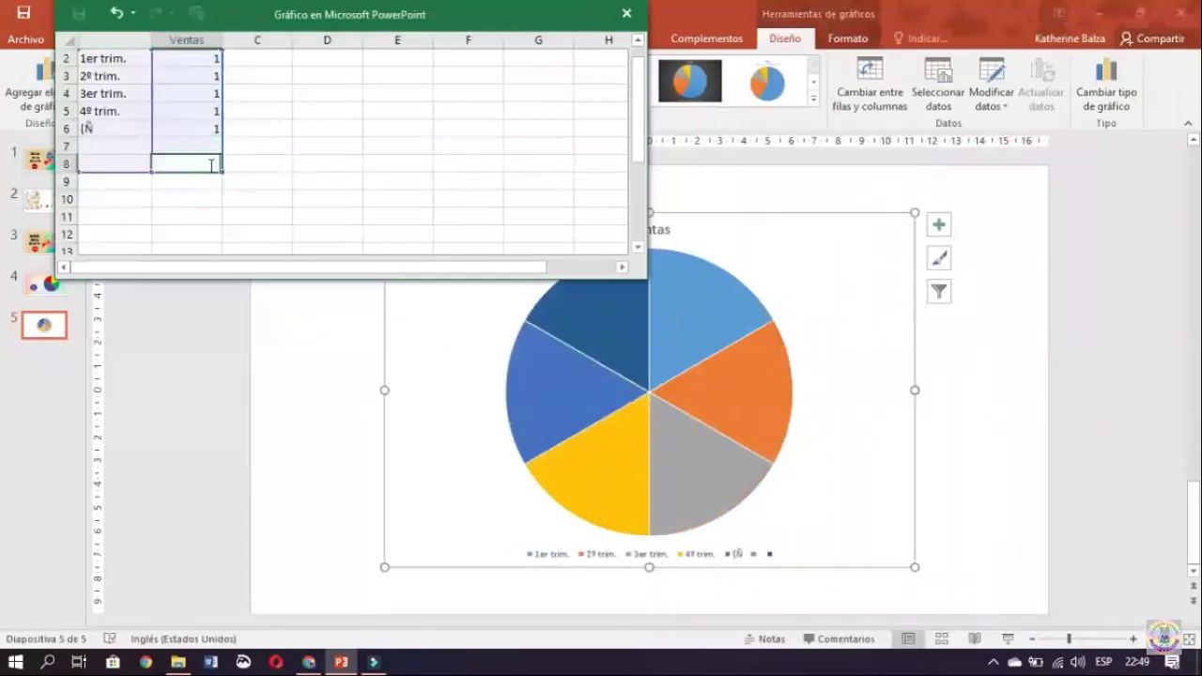
{"action": "left_click", "coordinate": [829, 397]}
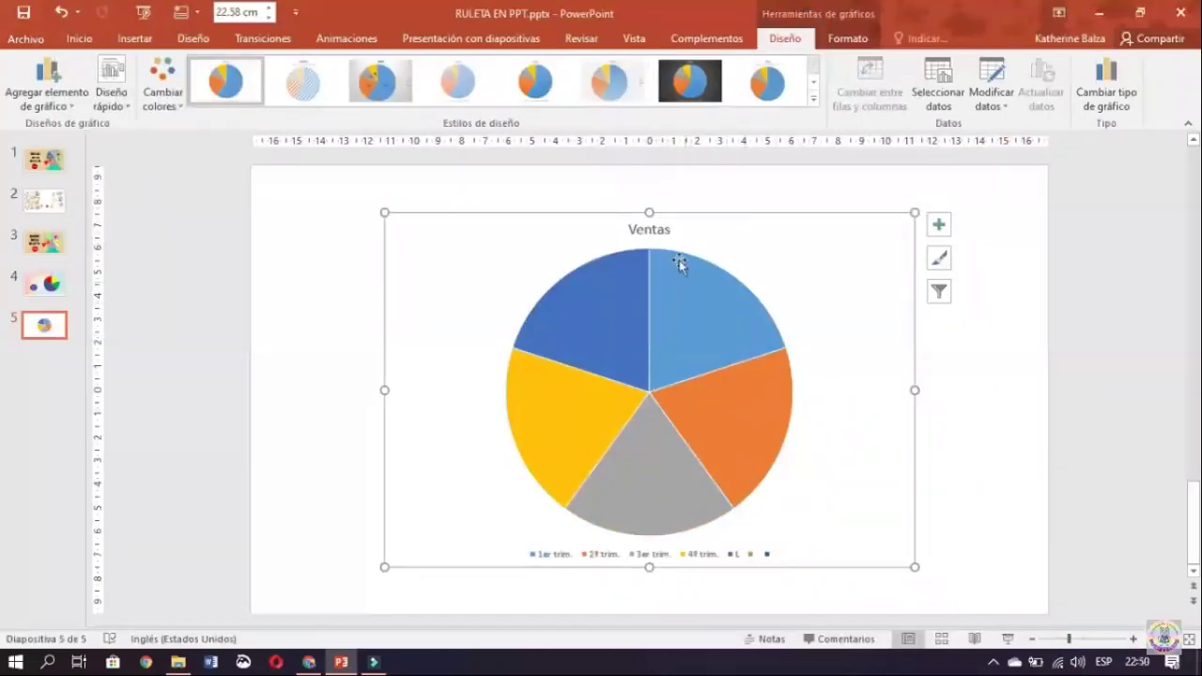
Remove the Ventas title and legend so only the five equal slices remain.
{"action": "left_click", "coordinate": [656, 229]}
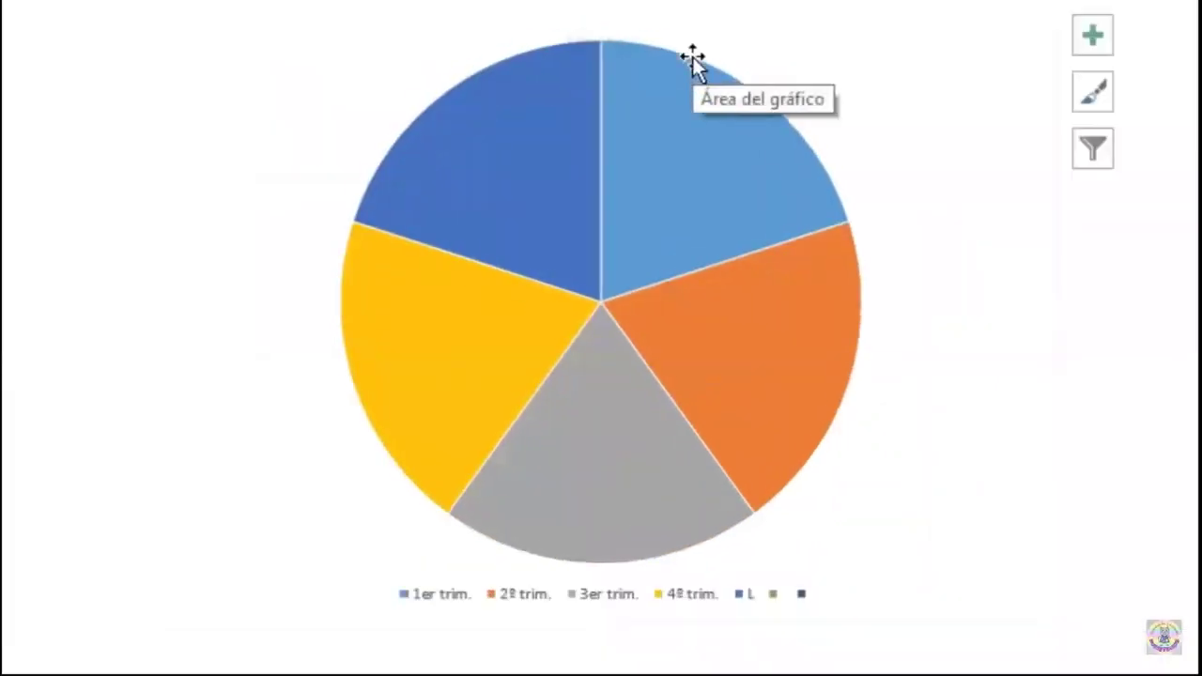
{"action": "left_click", "coordinate": [698, 602]}
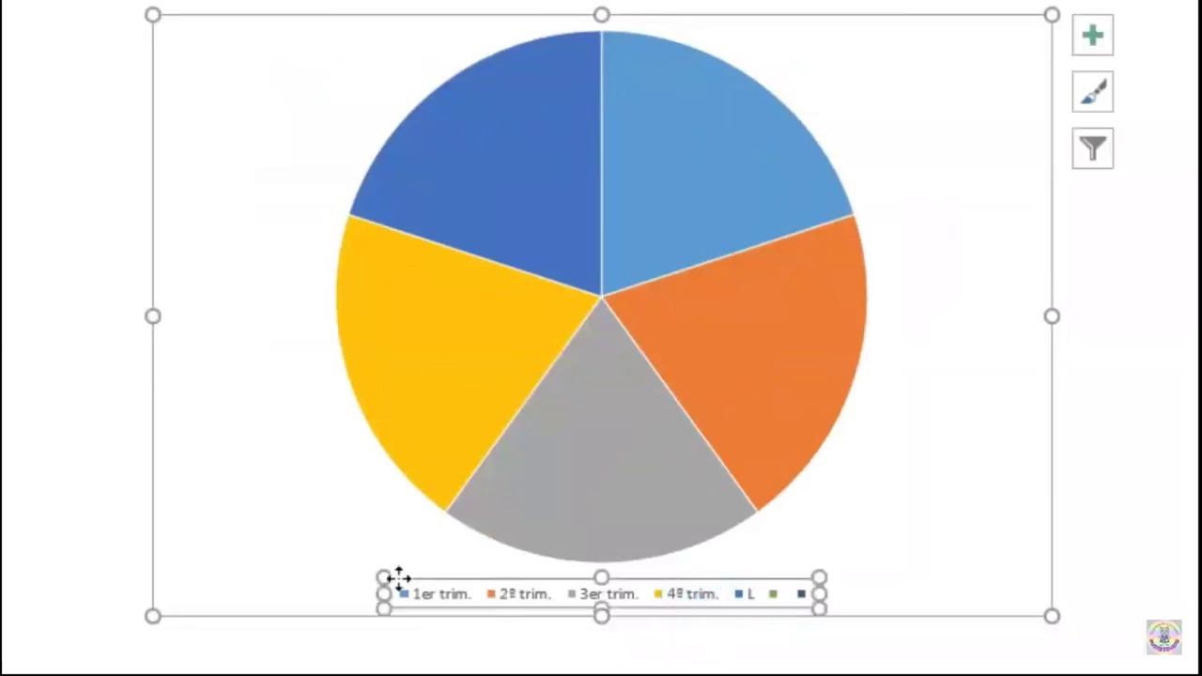
{"action": "key", "text": "Delete"}
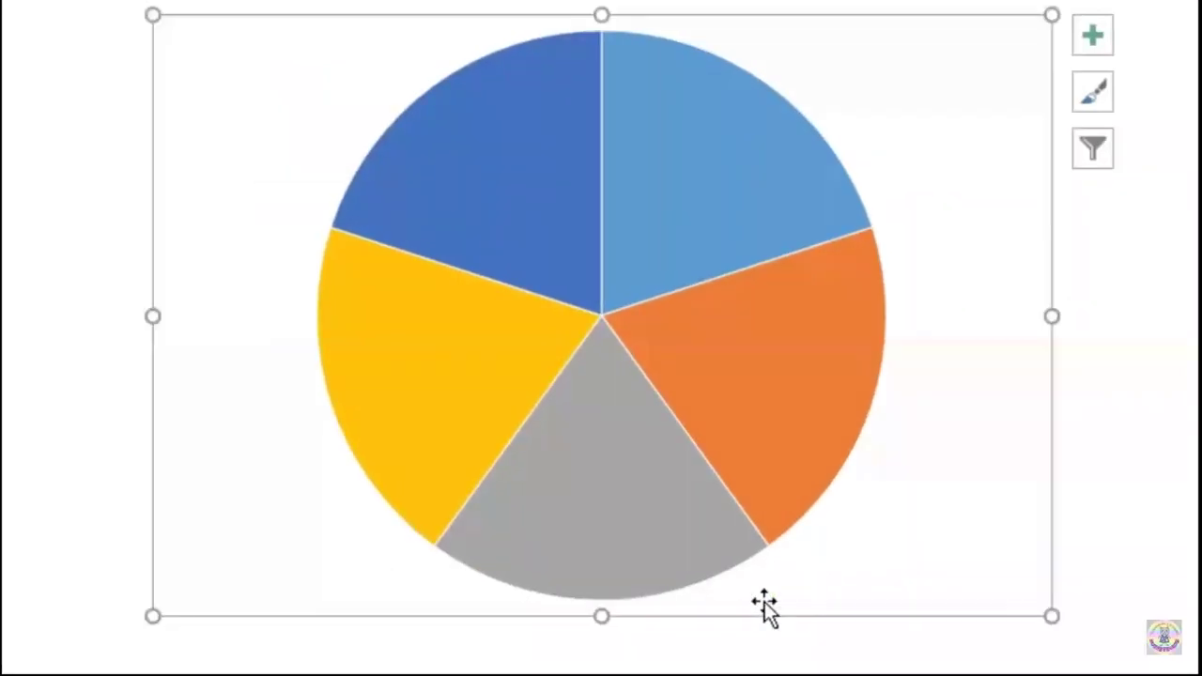
{"action": "left_click", "coordinate": [627, 299]}
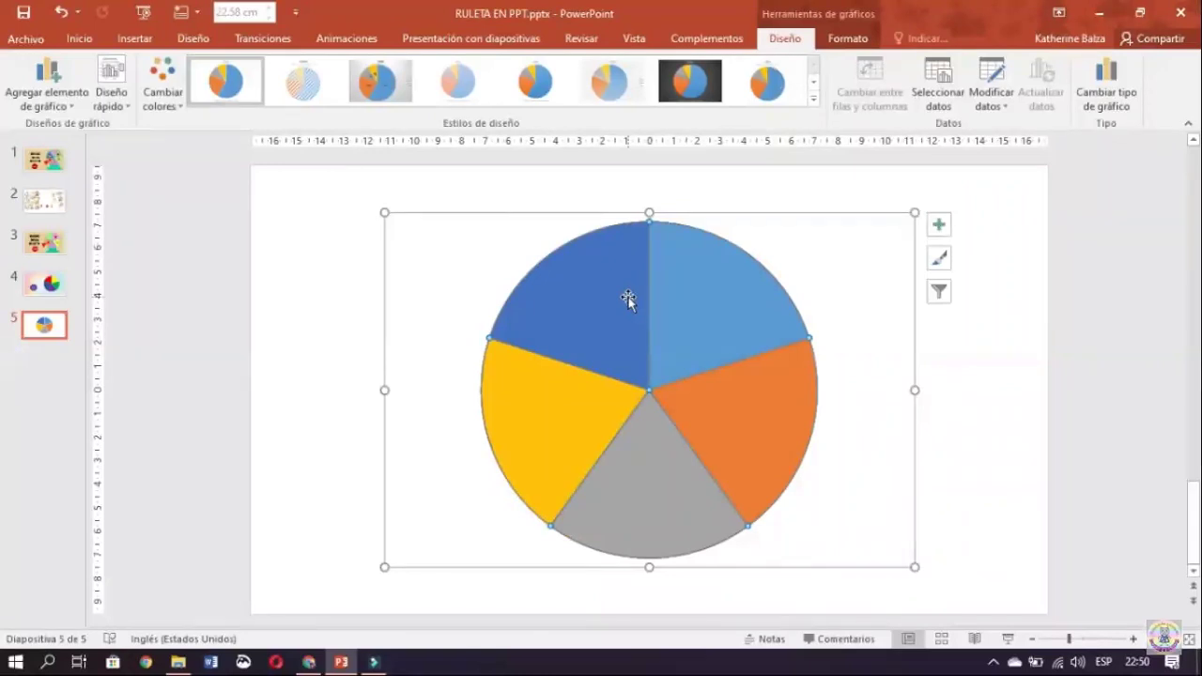
Fill the top-right slice purple and the right slice pastel green.
{"action": "double_click", "coordinate": [627, 299]}
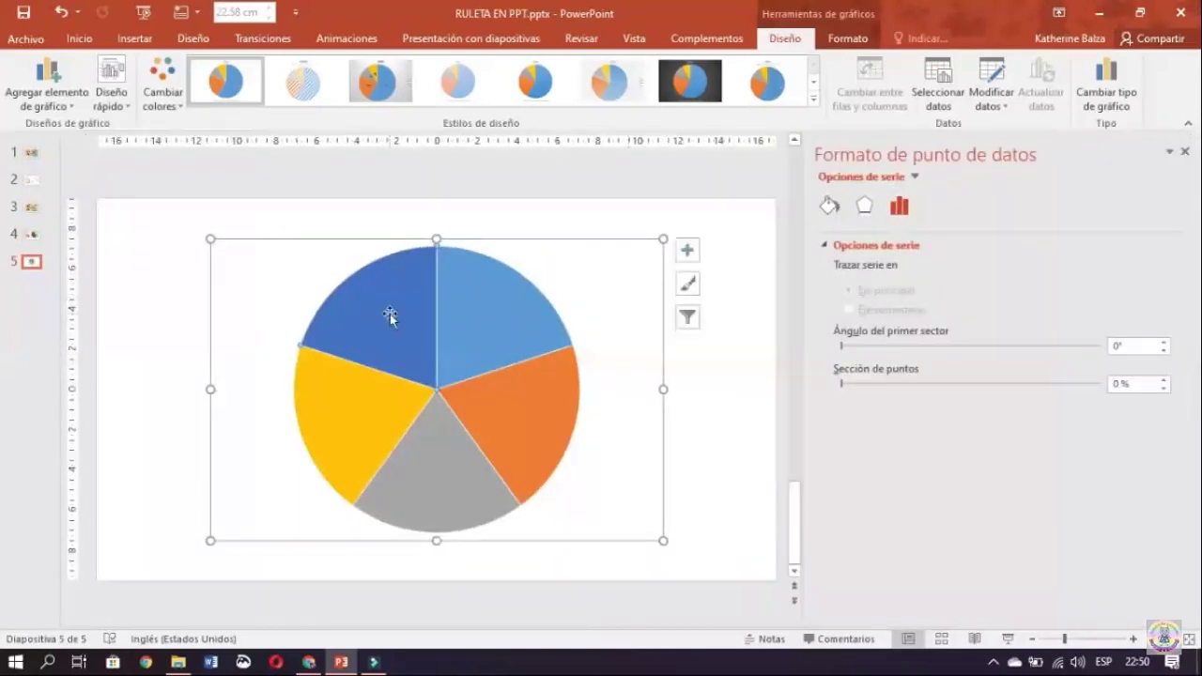
{"action": "left_click", "coordinate": [830, 209]}
{"action": "left_click", "coordinate": [1150, 422]}
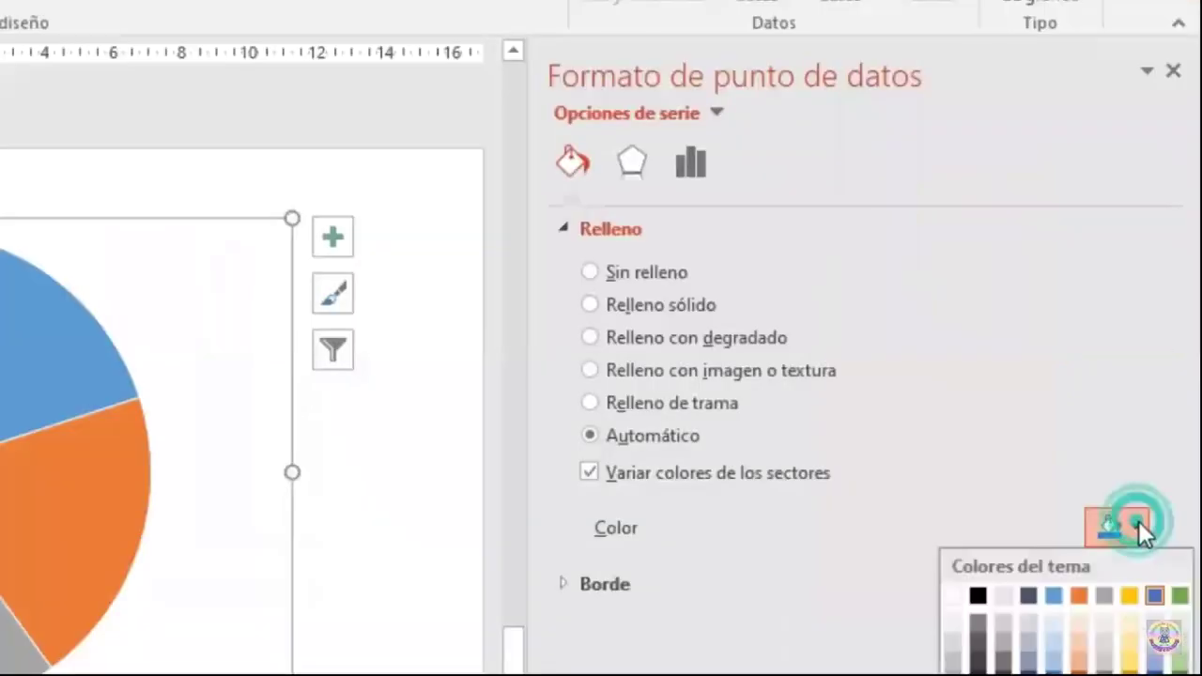
{"action": "left_click", "coordinate": [1154, 595]}
{"action": "left_click", "coordinate": [1150, 421]}
{"action": "left_click", "coordinate": [1064, 571]}
{"action": "left_click", "coordinate": [507, 488]}
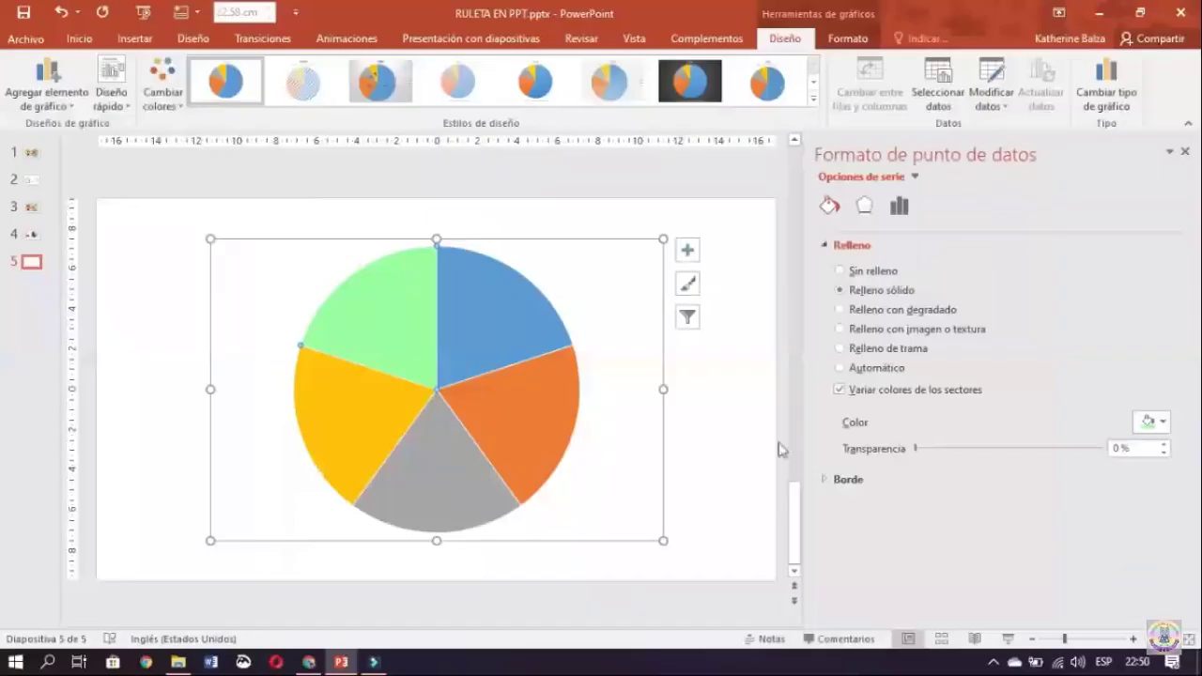
Give the remaining slices custom colours, including dark blue for the bottom and light yellow for the left.
{"action": "left_click", "coordinate": [1150, 422]}
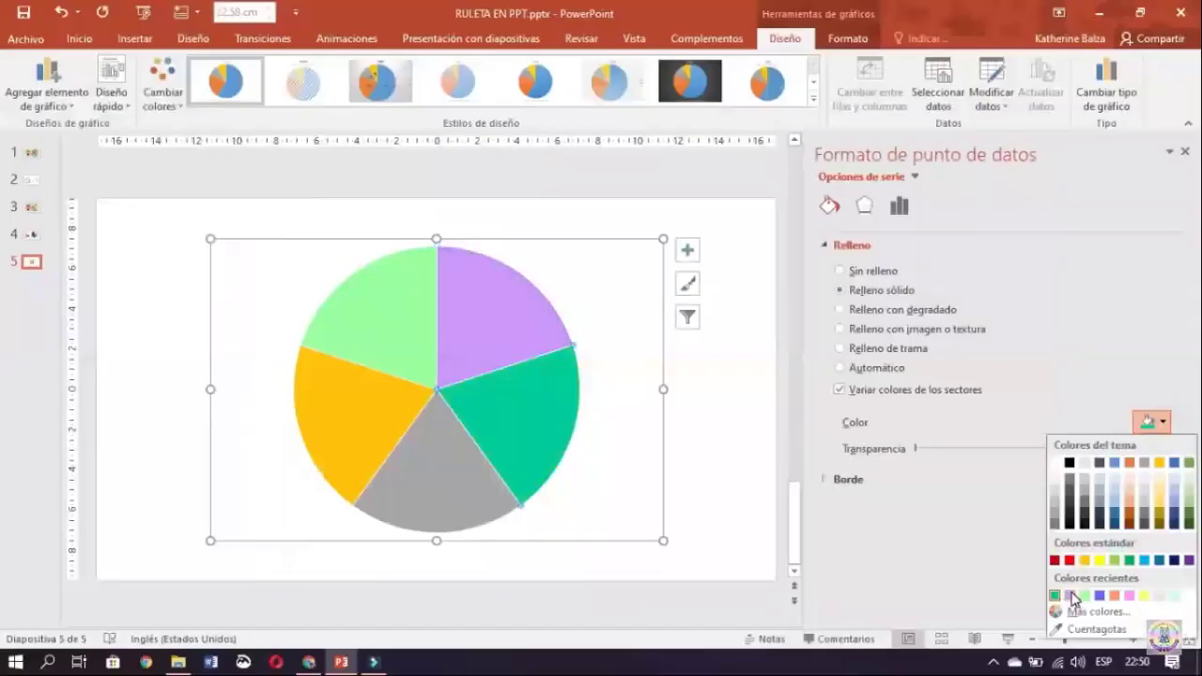
{"action": "left_click", "coordinate": [1089, 608]}
{"action": "double_click", "coordinate": [407, 429]}
{"action": "left_click", "coordinate": [1150, 422]}
{"action": "key", "text": "ctrl+z"}
{"action": "left_click", "coordinate": [1149, 421]}
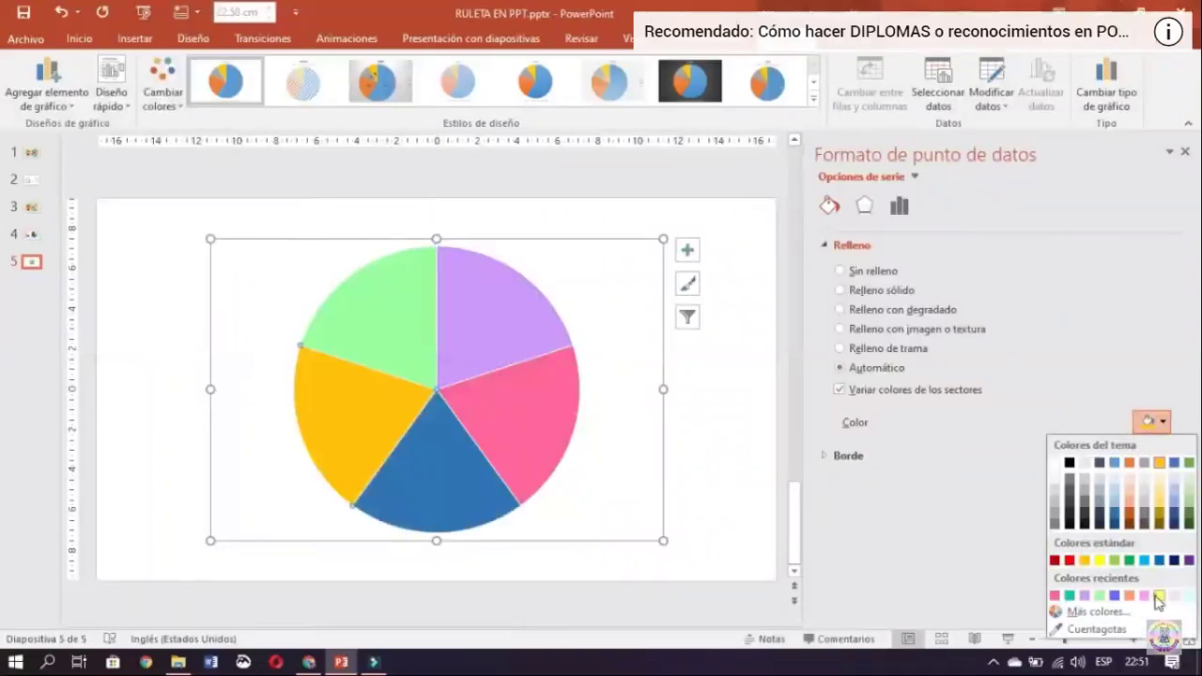
{"action": "left_click", "coordinate": [1158, 595]}
{"action": "left_click", "coordinate": [732, 451]}
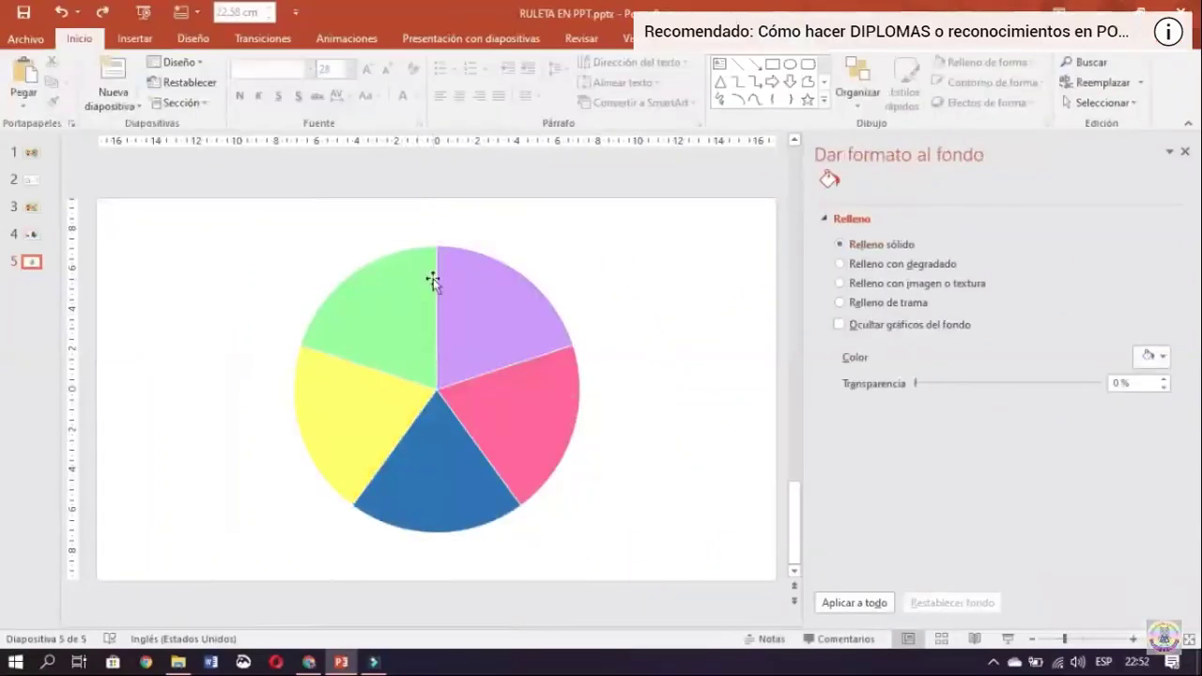
{"action": "left_click", "coordinate": [537, 309]}
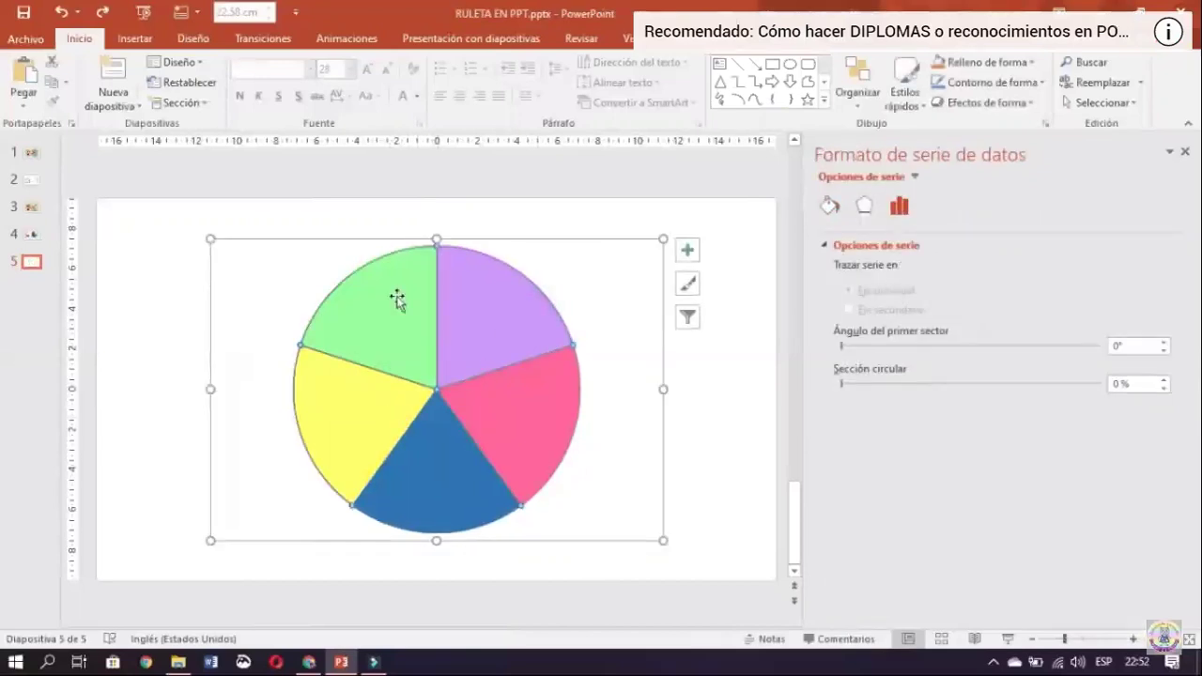
Give the pie slices a solid border and widen it to 5.25 pt.
{"action": "left_click", "coordinate": [831, 207]}
{"action": "scroll", "coordinate": [925, 458], "scroll_direction": "down", "scroll_amount": 2}
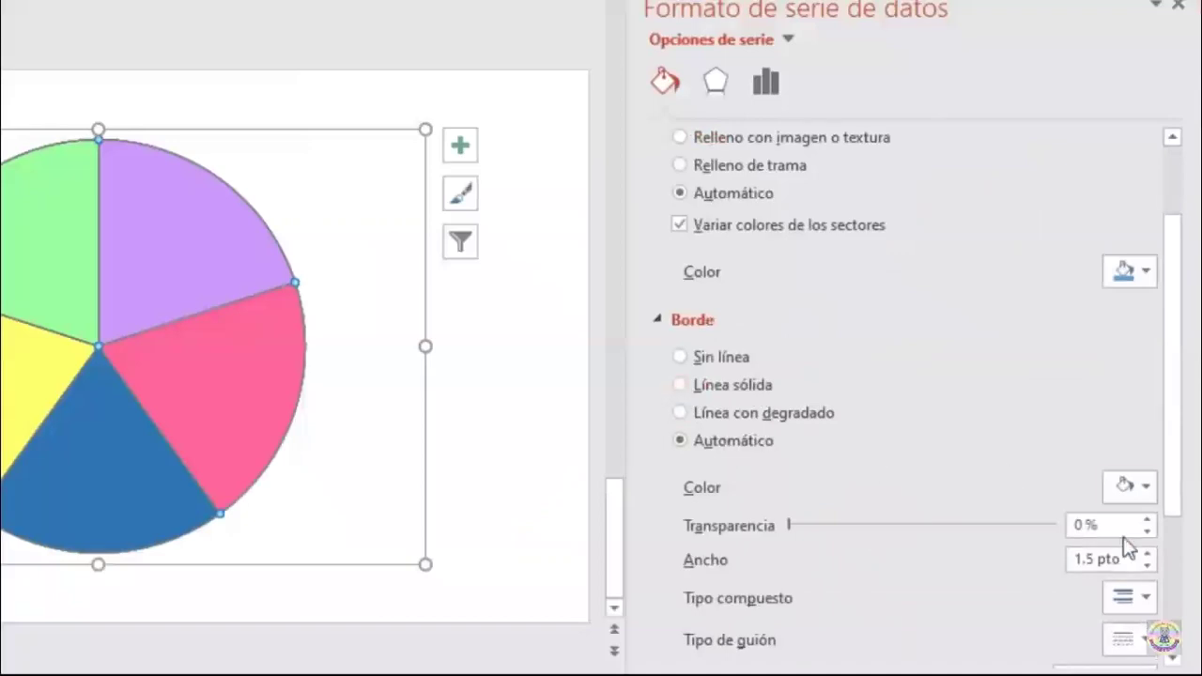
{"action": "left_click", "coordinate": [1126, 487]}
{"action": "left_click", "coordinate": [1098, 406]}
{"action": "left_click", "coordinate": [1147, 553]}
{"action": "left_click", "coordinate": [1149, 553]}
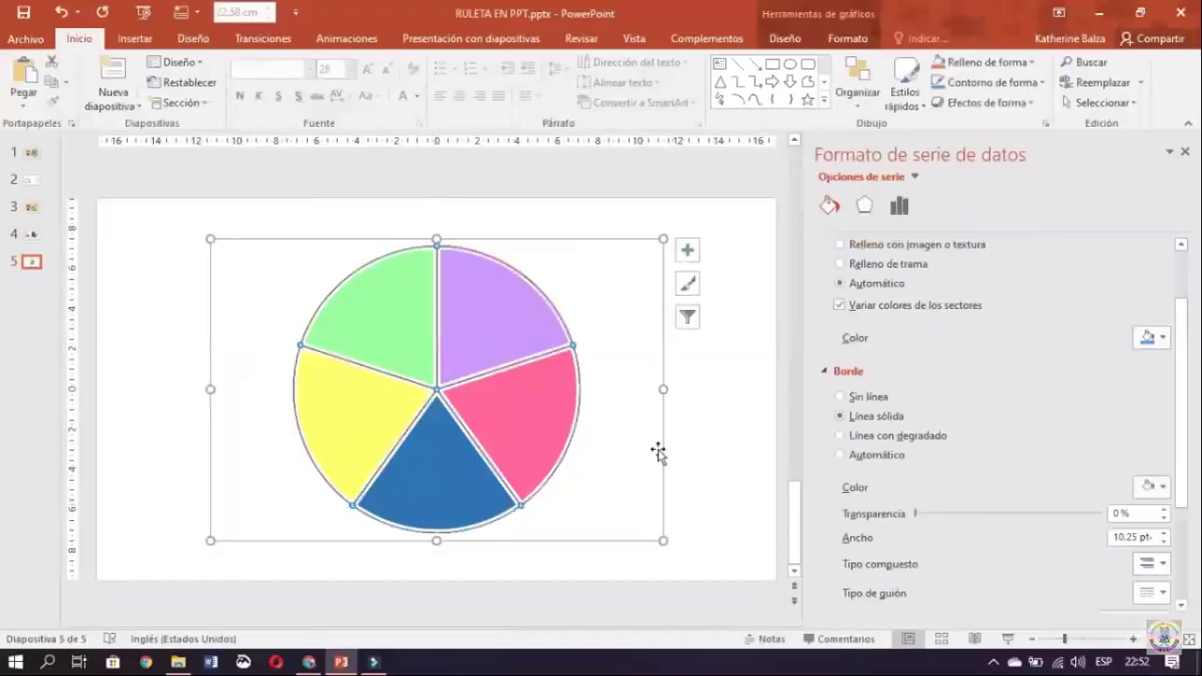
Deselect and reselect the chart to check the gaps between the slices.
{"action": "left_click", "coordinate": [733, 428]}
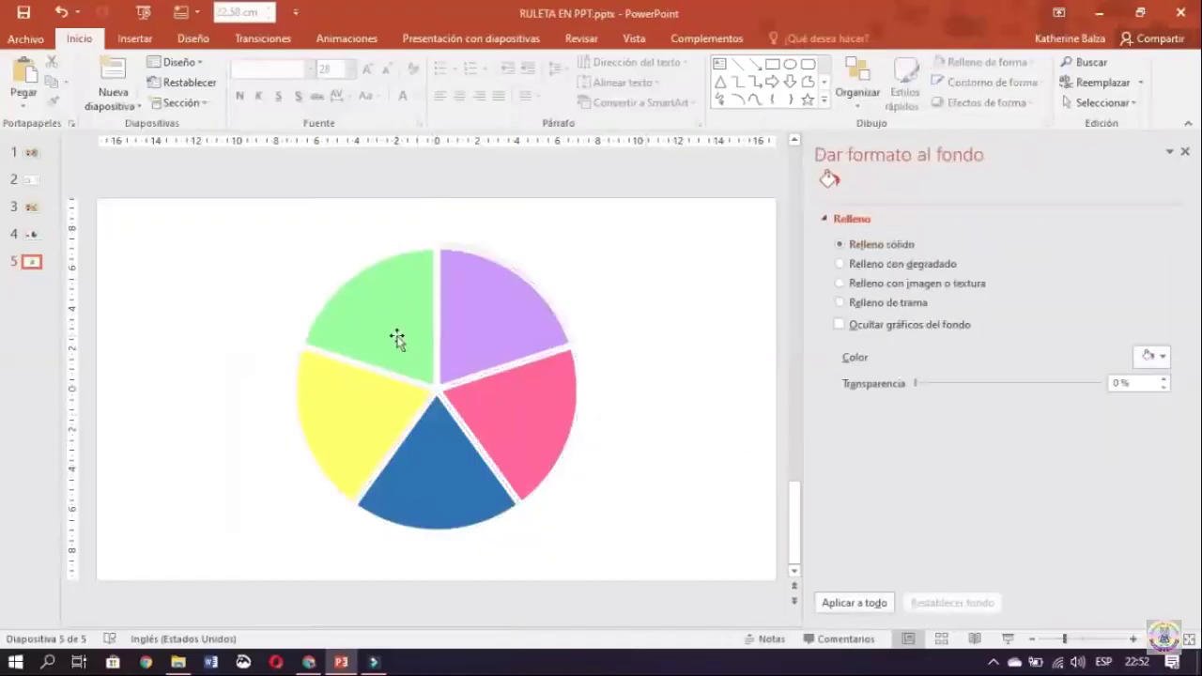
{"action": "left_click", "coordinate": [246, 313]}
{"action": "left_click", "coordinate": [383, 322]}
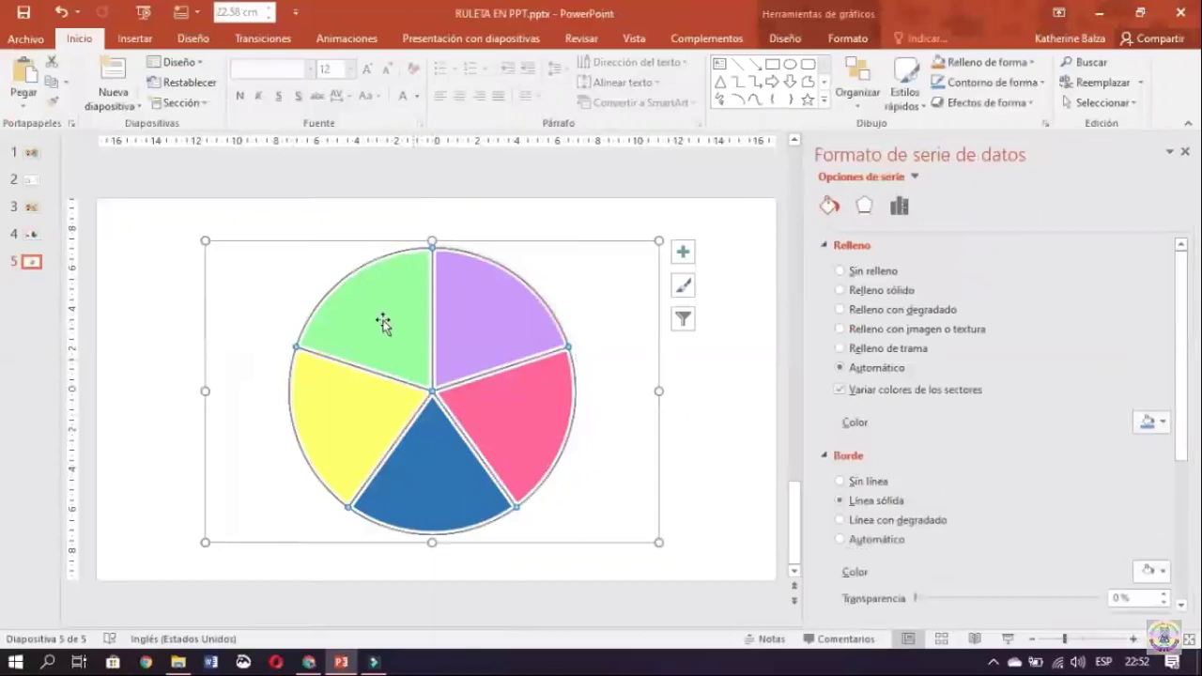
{"action": "left_click", "coordinate": [123, 295]}
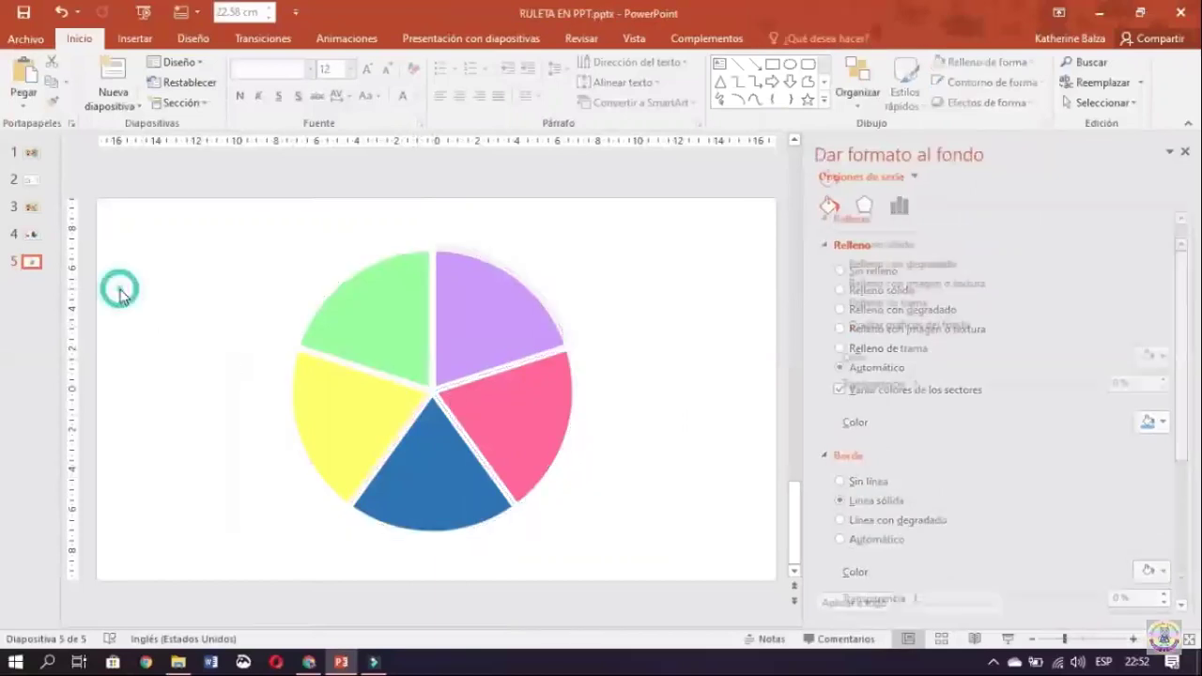
{"action": "right_click", "coordinate": [183, 281]}
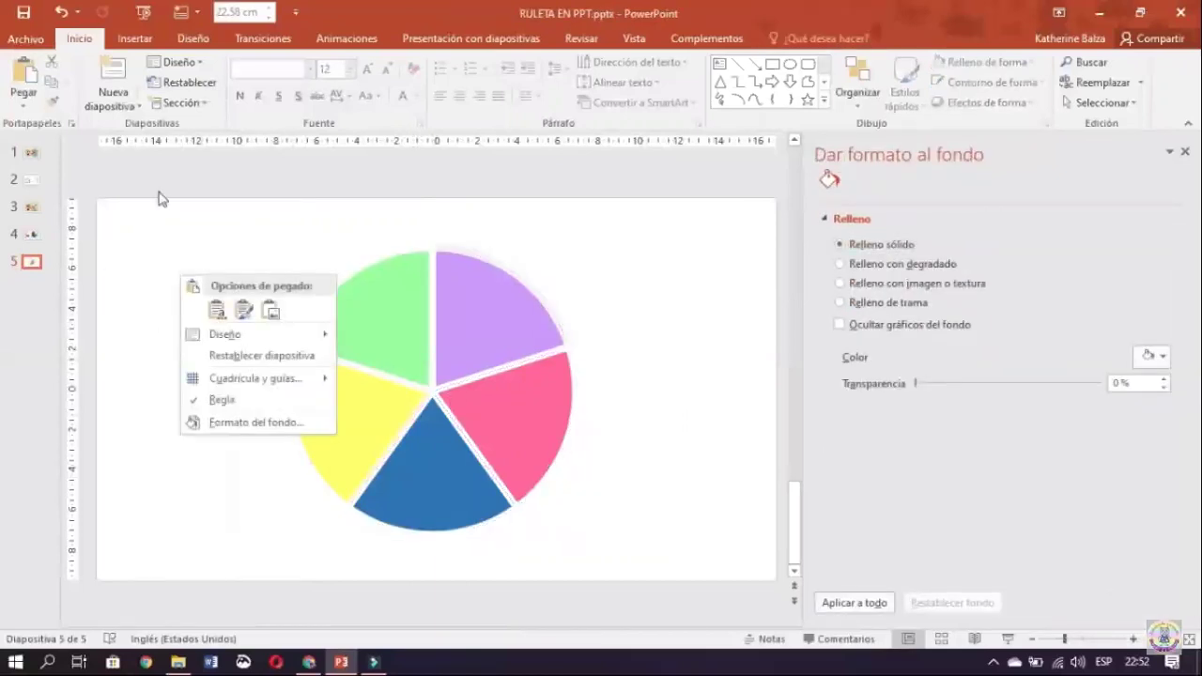
Insert fondo.jpg from the Desktop's animales ruleta folder.
{"action": "left_click", "coordinate": [150, 40]}
{"action": "left_click", "coordinate": [345, 83]}
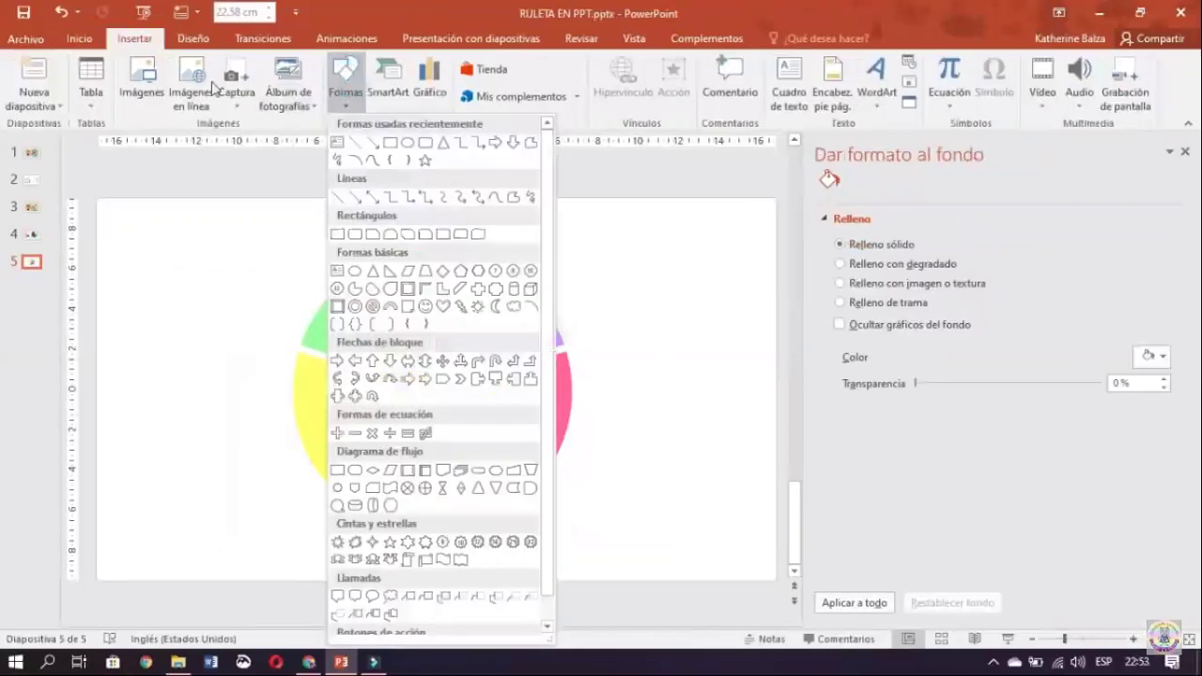
{"action": "left_click", "coordinate": [136, 80]}
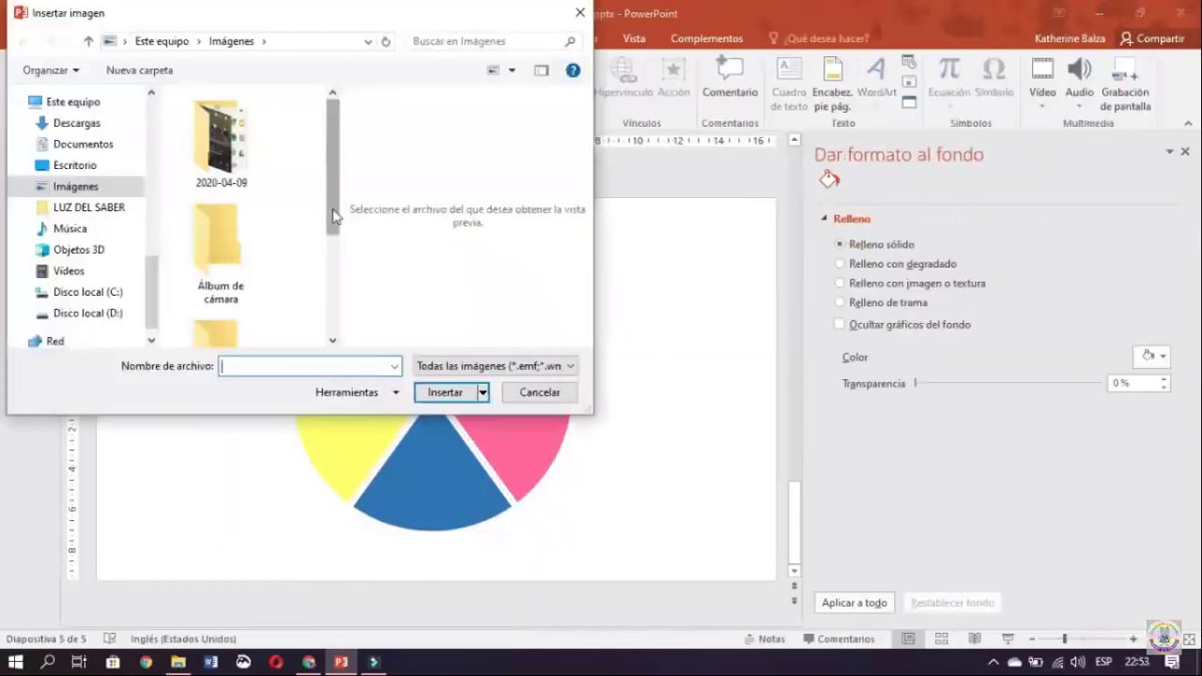
{"action": "left_click_drag", "start_coordinate": [333, 216], "coordinate": [335, 309]}
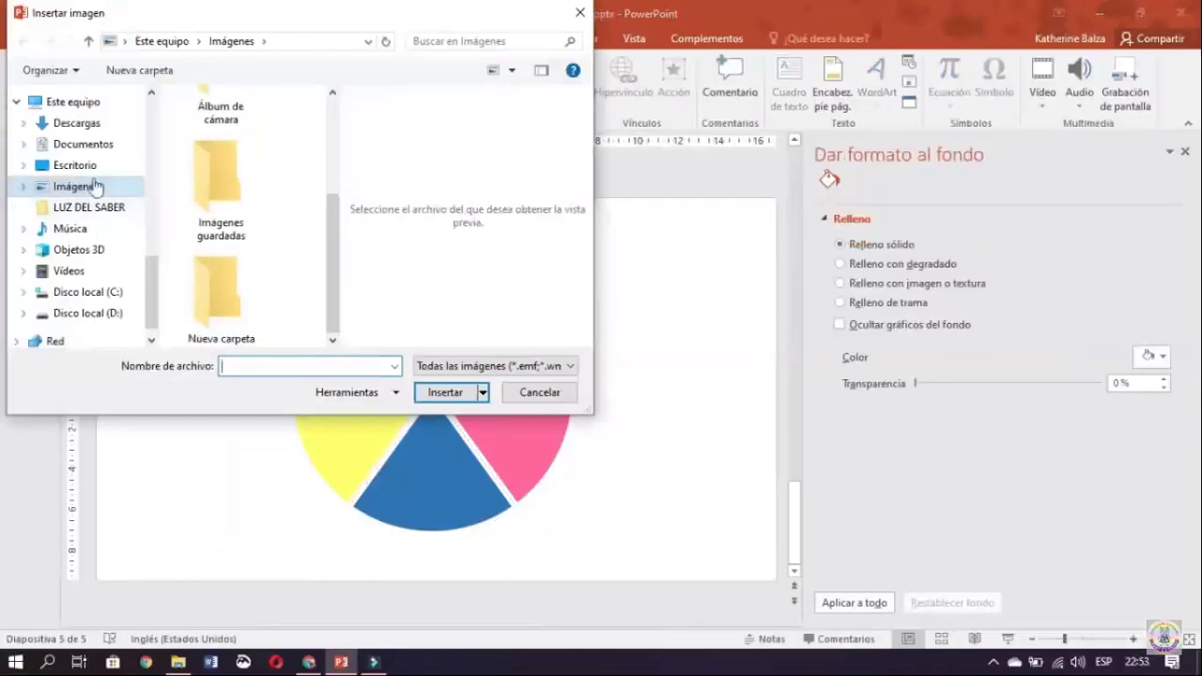
{"action": "left_click", "coordinate": [75, 164]}
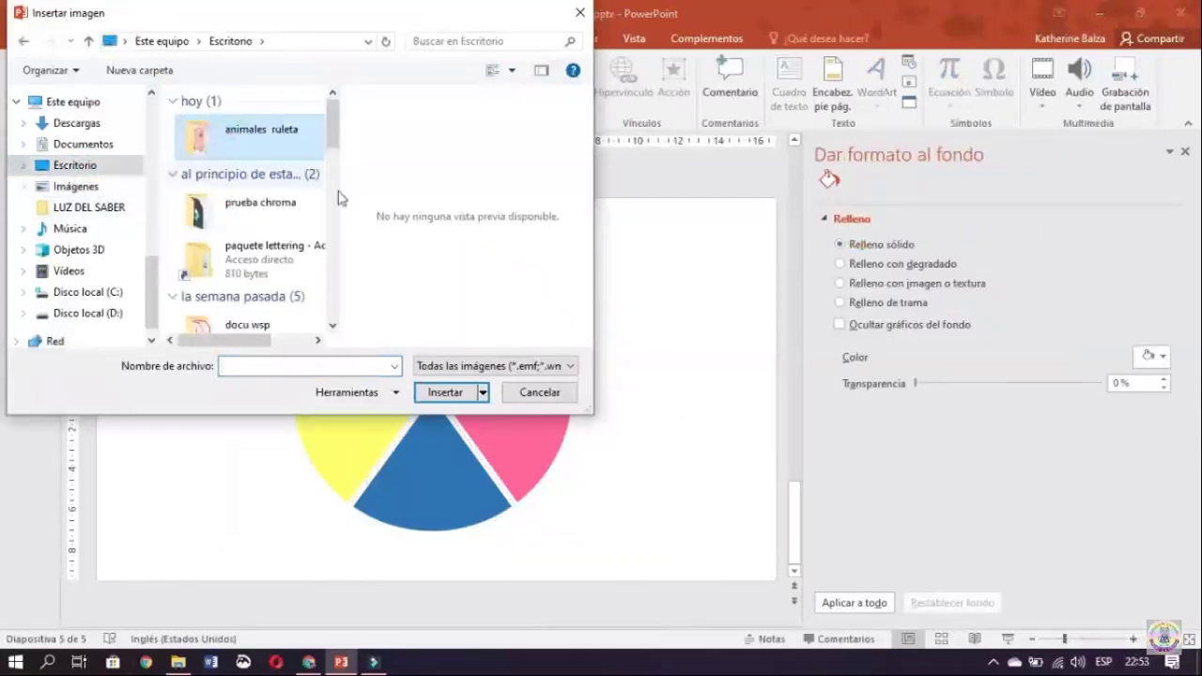
{"action": "left_click", "coordinate": [448, 393]}
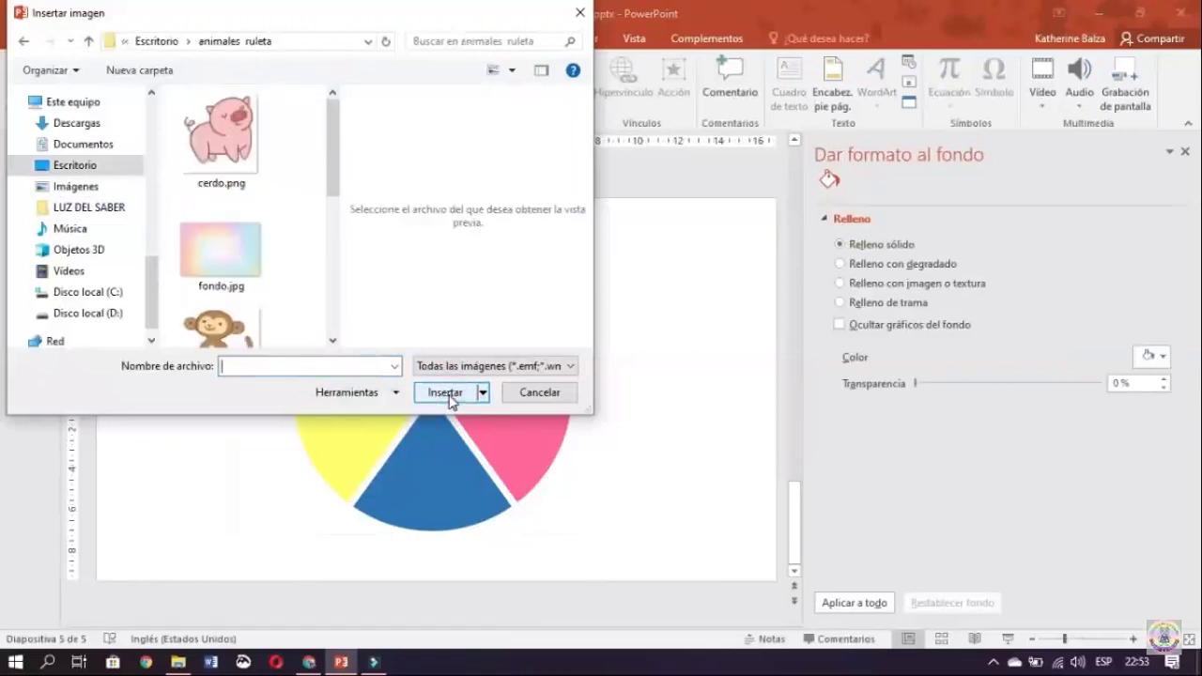
{"action": "left_click", "coordinate": [242, 261]}
{"action": "left_click", "coordinate": [461, 391]}
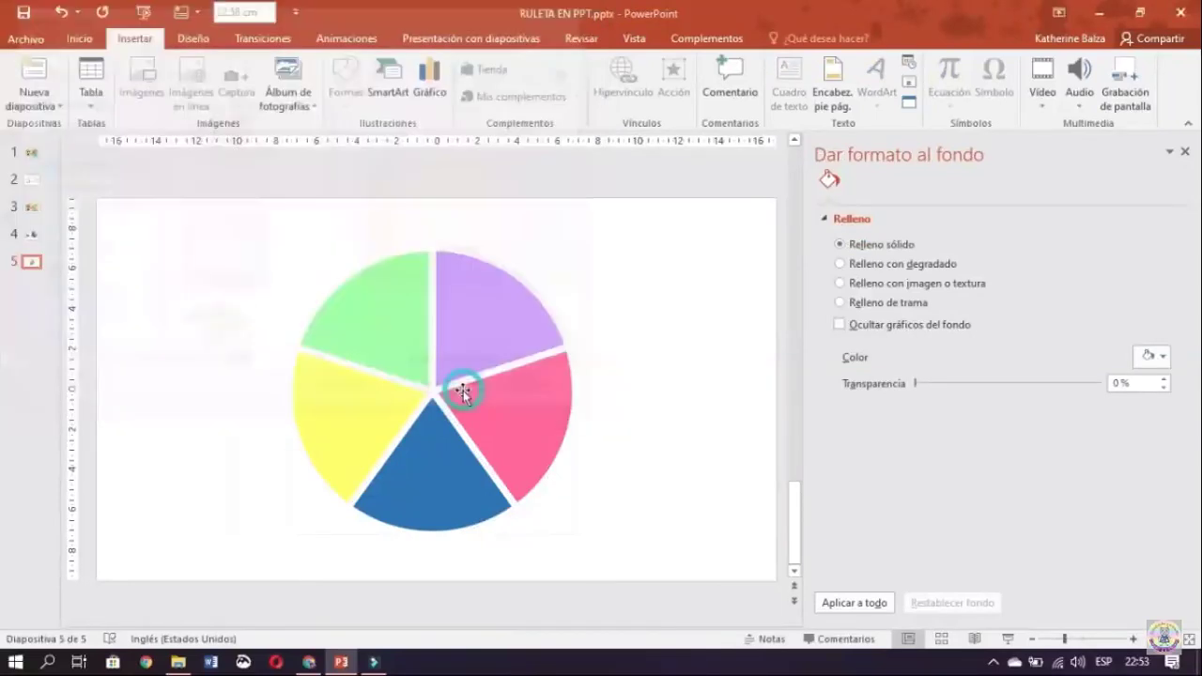
Stretch fondo.jpg to cover the whole slide and send it behind the pie chart.
{"action": "left_click_drag", "start_coordinate": [469, 394], "coordinate": [301, 318]}
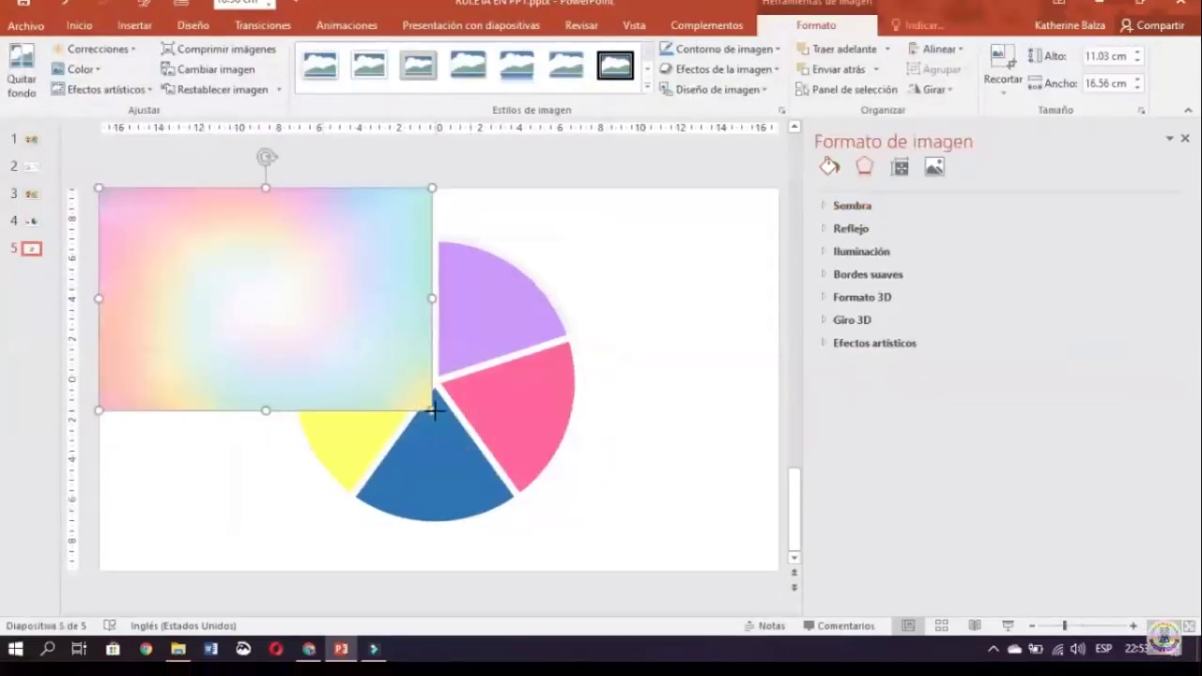
{"action": "left_click_drag", "start_coordinate": [432, 410], "coordinate": [776, 572]}
{"action": "right_click", "coordinate": [711, 385]}
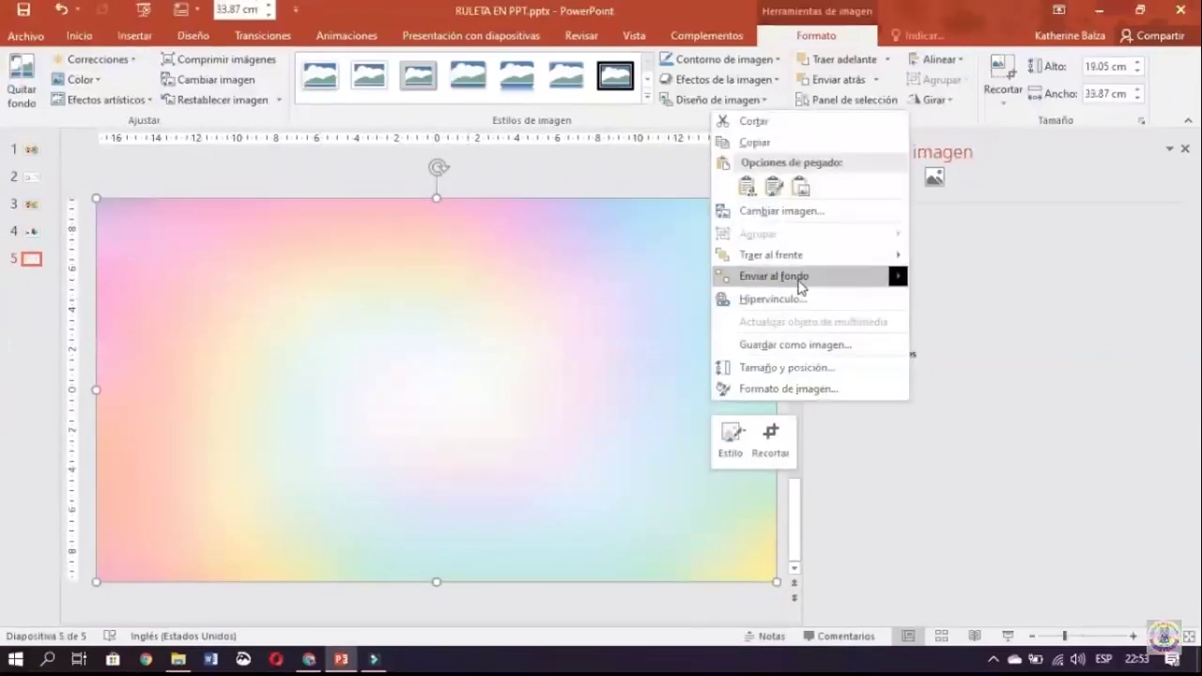
{"action": "left_click", "coordinate": [799, 282]}
{"action": "left_click", "coordinate": [681, 330]}
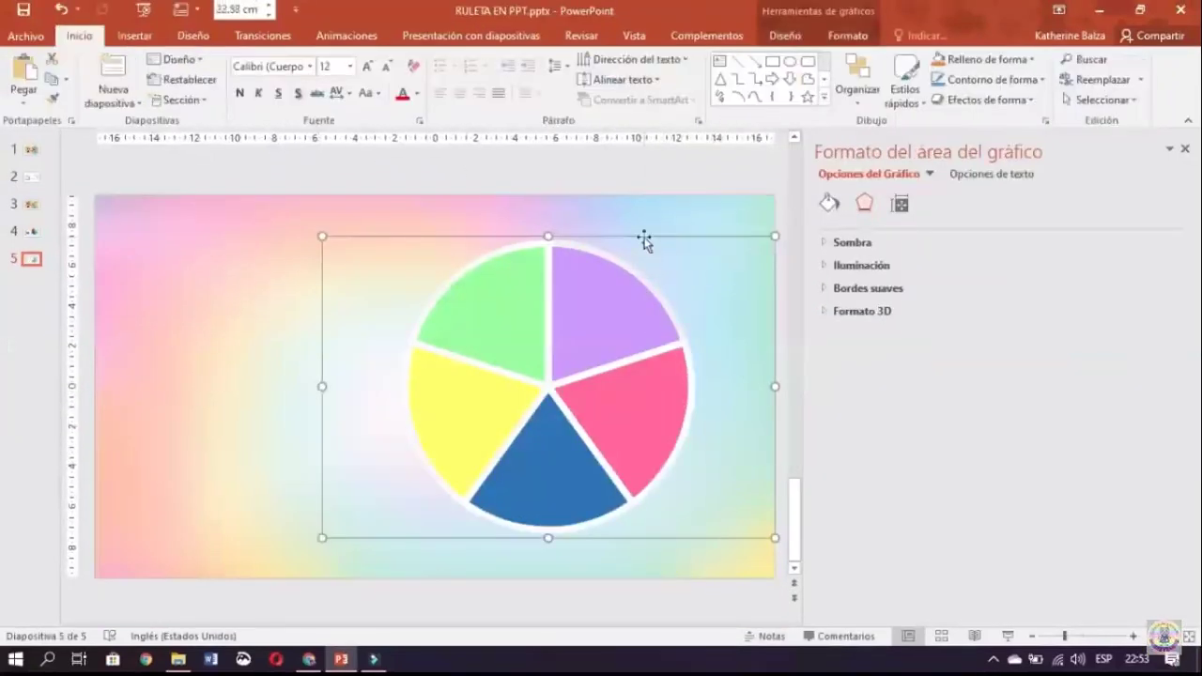
Outline the pie slices in teal and move the chart up and to the left.
{"action": "left_click", "coordinate": [610, 304]}
{"action": "left_click", "coordinate": [826, 205]}
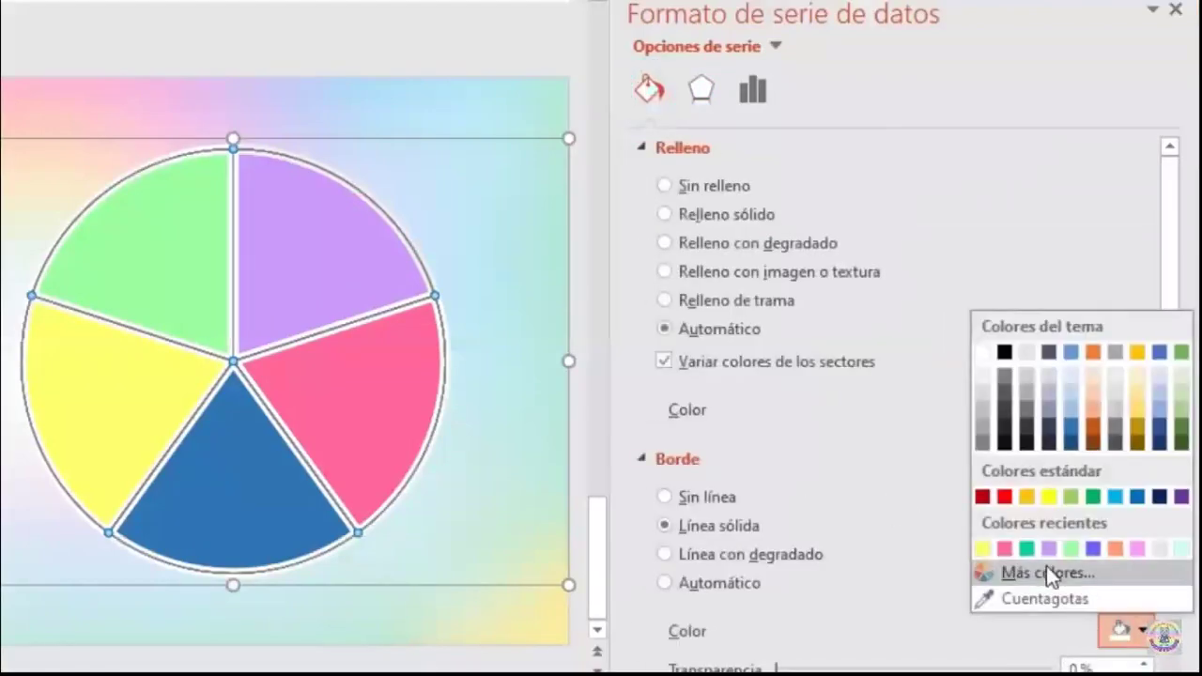
{"action": "left_click", "coordinate": [1026, 548]}
{"action": "left_click", "coordinate": [483, 119]}
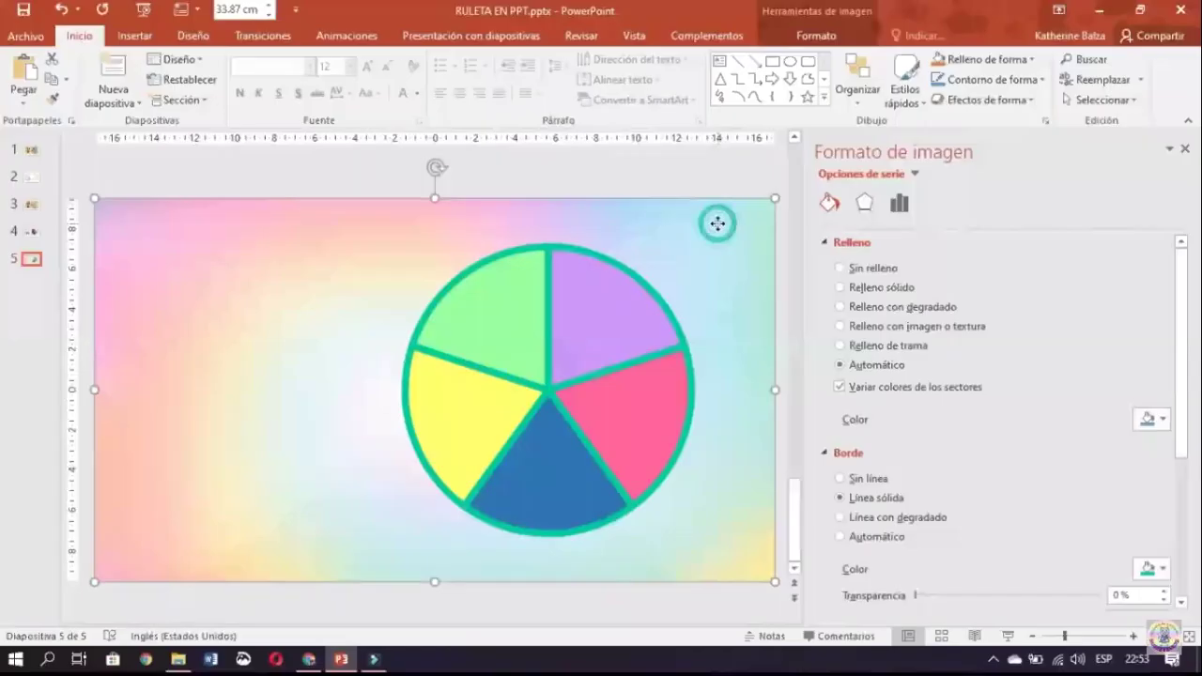
{"action": "left_click", "coordinate": [638, 341]}
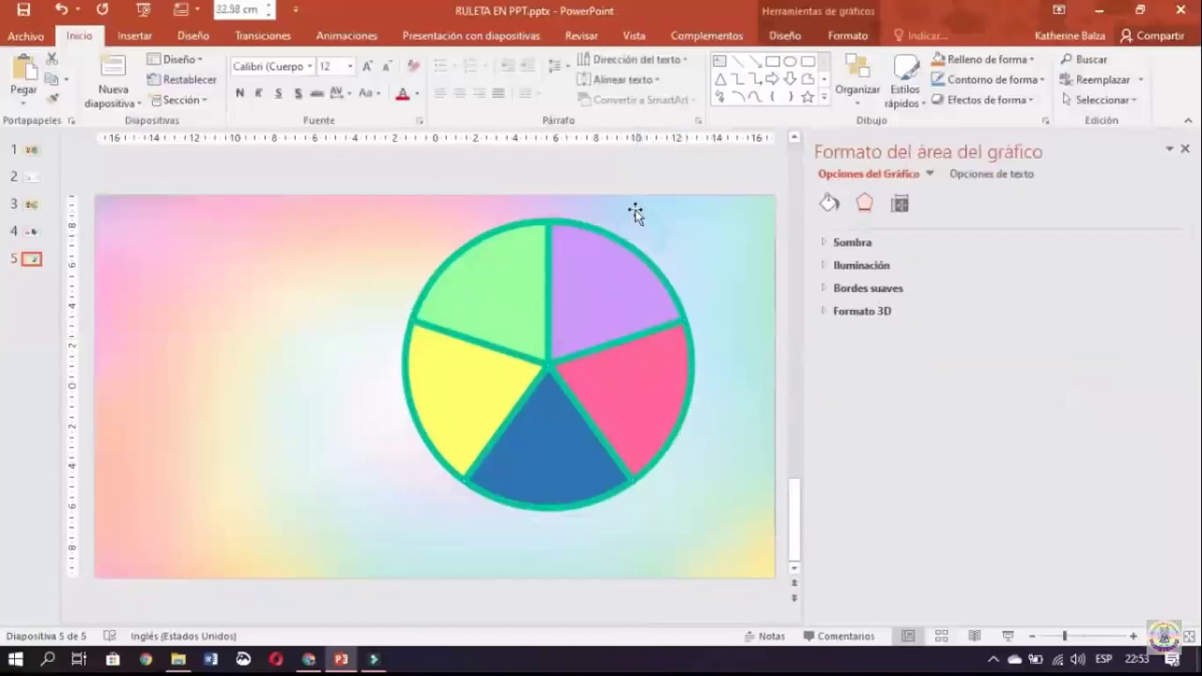
{"action": "left_click_drag", "start_coordinate": [641, 238], "coordinate": [598, 213]}
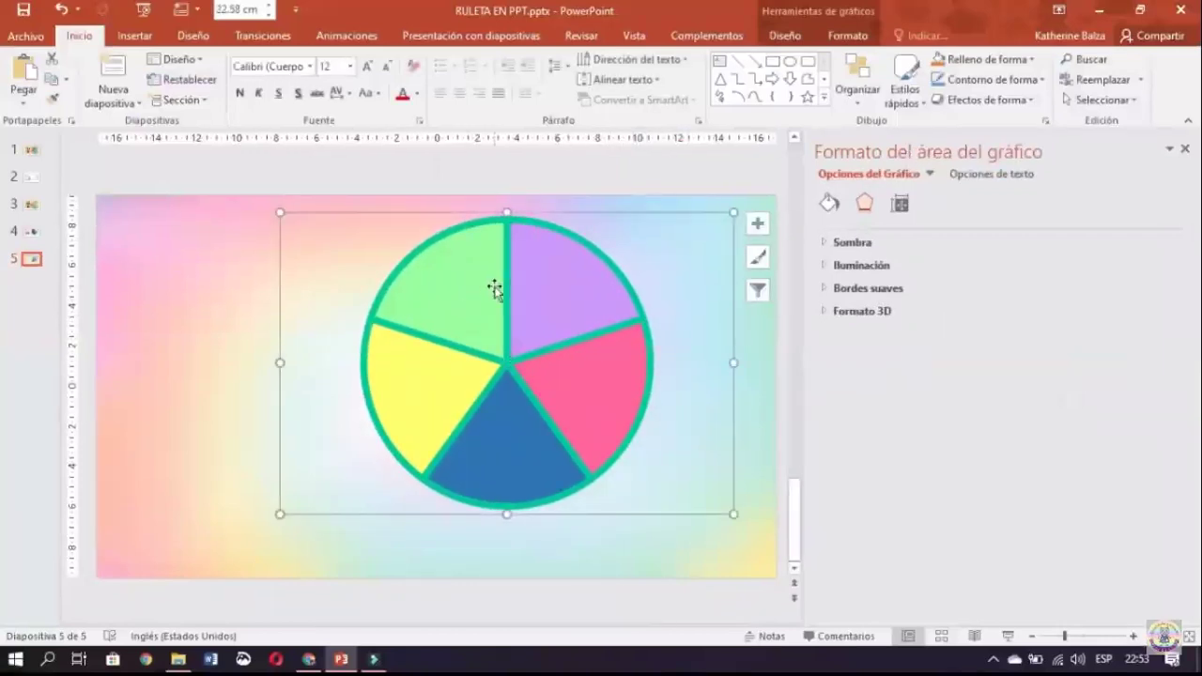
{"action": "mouse_move", "coordinate": [484, 246]}
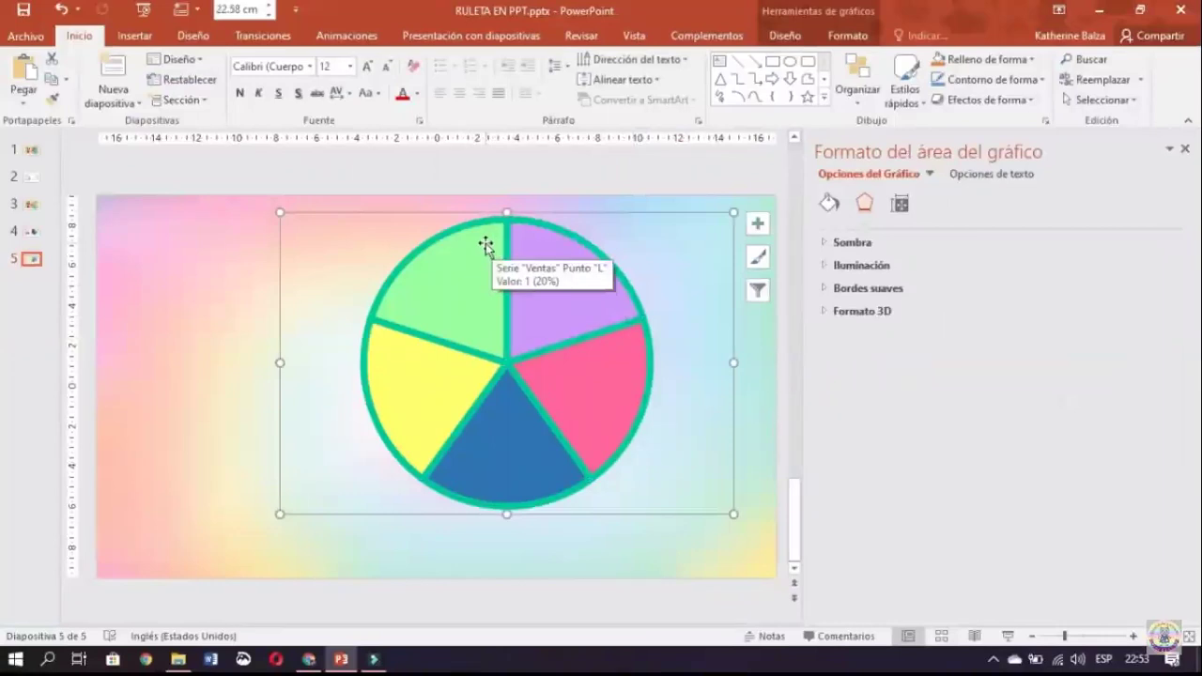
Cut the whole pie chart off the slide.
{"action": "right_click", "coordinate": [485, 276]}
{"action": "key", "text": "Escape"}
{"action": "right_click", "coordinate": [373, 275]}
{"action": "left_click", "coordinate": [357, 269]}
{"action": "right_click", "coordinate": [355, 270]}
{"action": "left_click", "coordinate": [299, 271]}
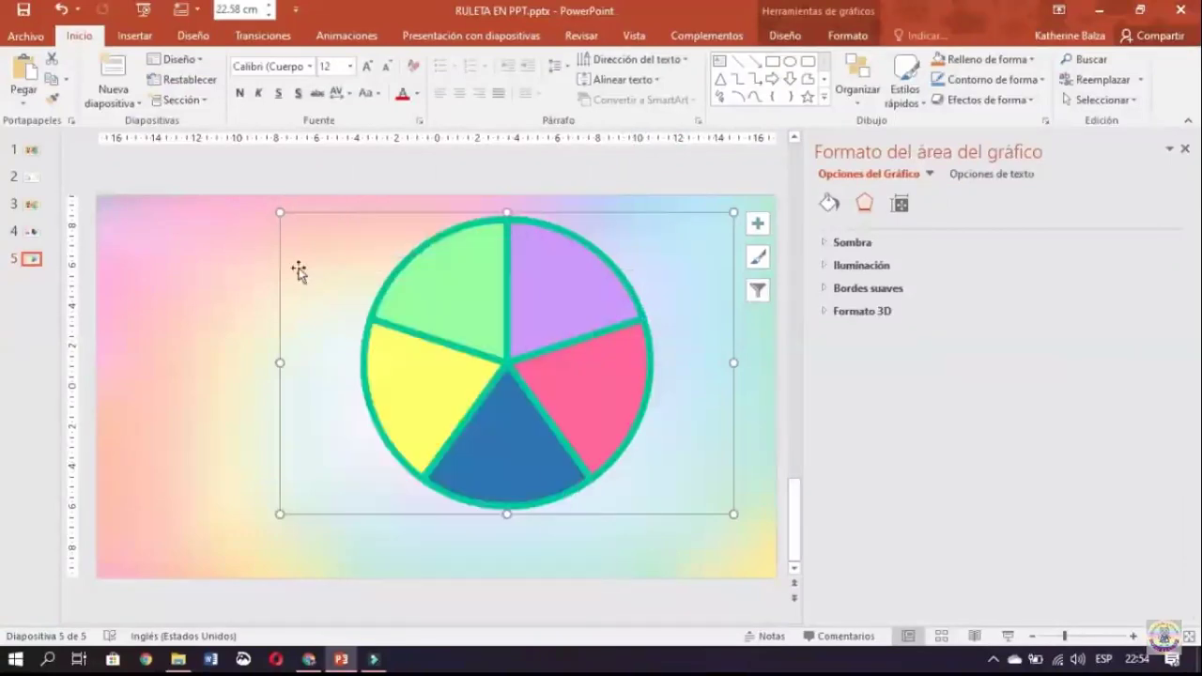
{"action": "right_click", "coordinate": [298, 271]}
{"action": "left_click", "coordinate": [342, 279]}
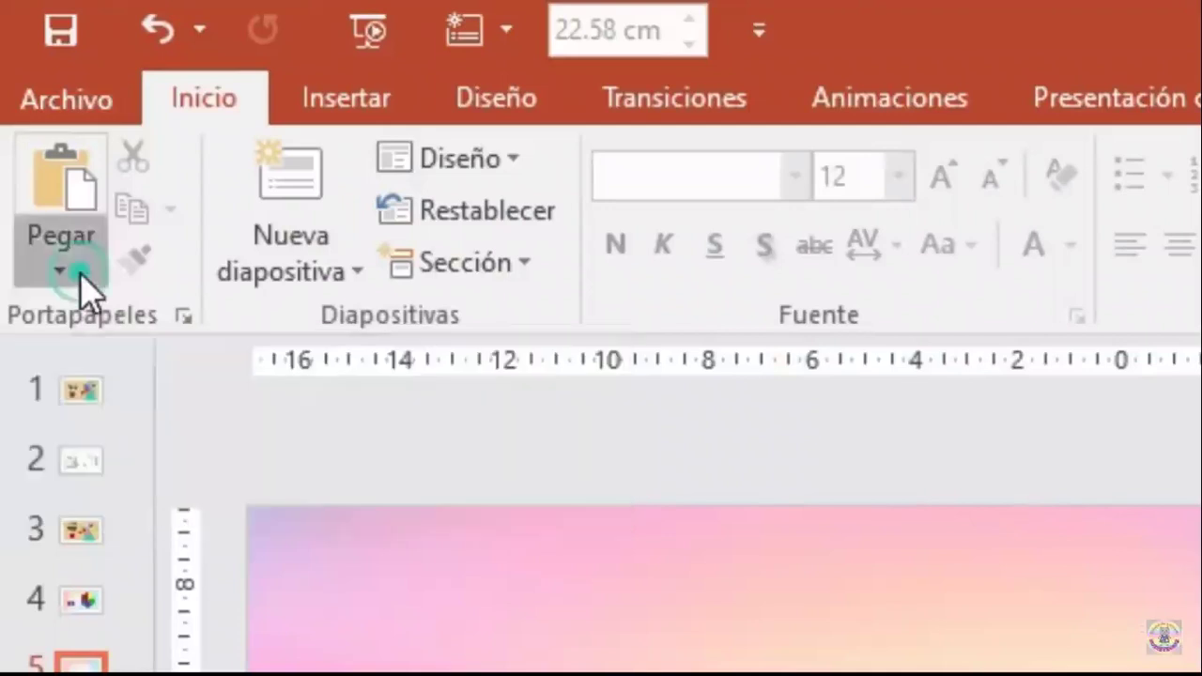
Paste the chart back onto the slide as an enhanced metafile picture.
{"action": "left_click", "coordinate": [83, 280]}
{"action": "left_click", "coordinate": [194, 448]}
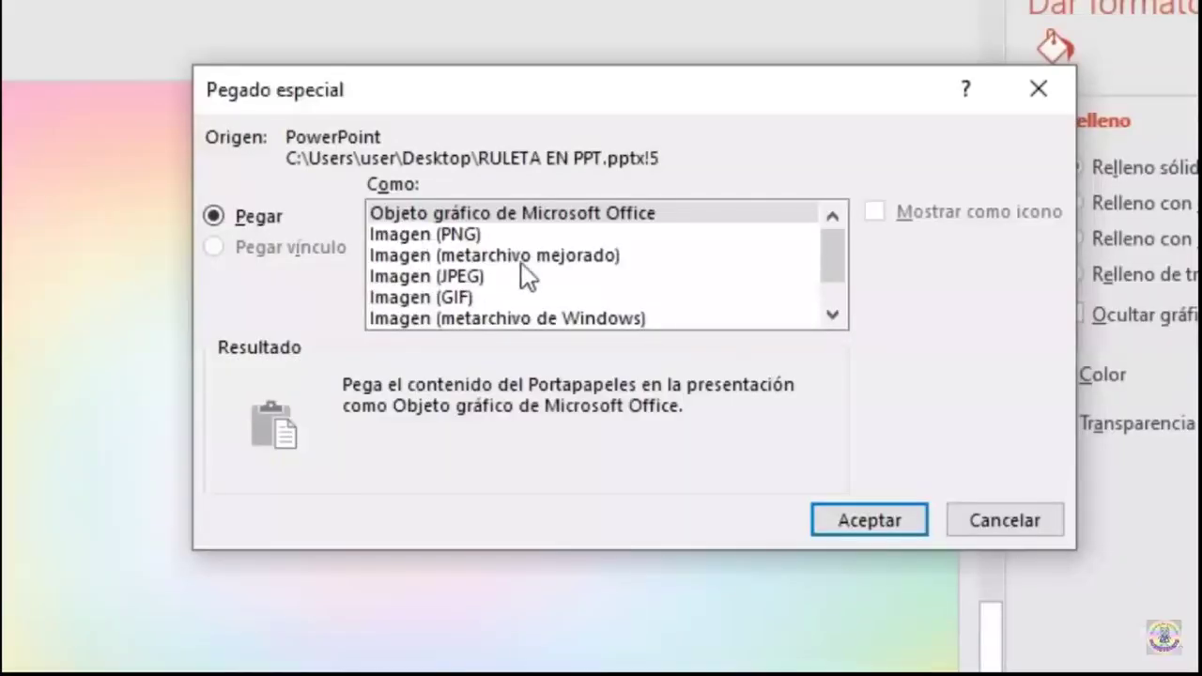
{"action": "left_click", "coordinate": [603, 261]}
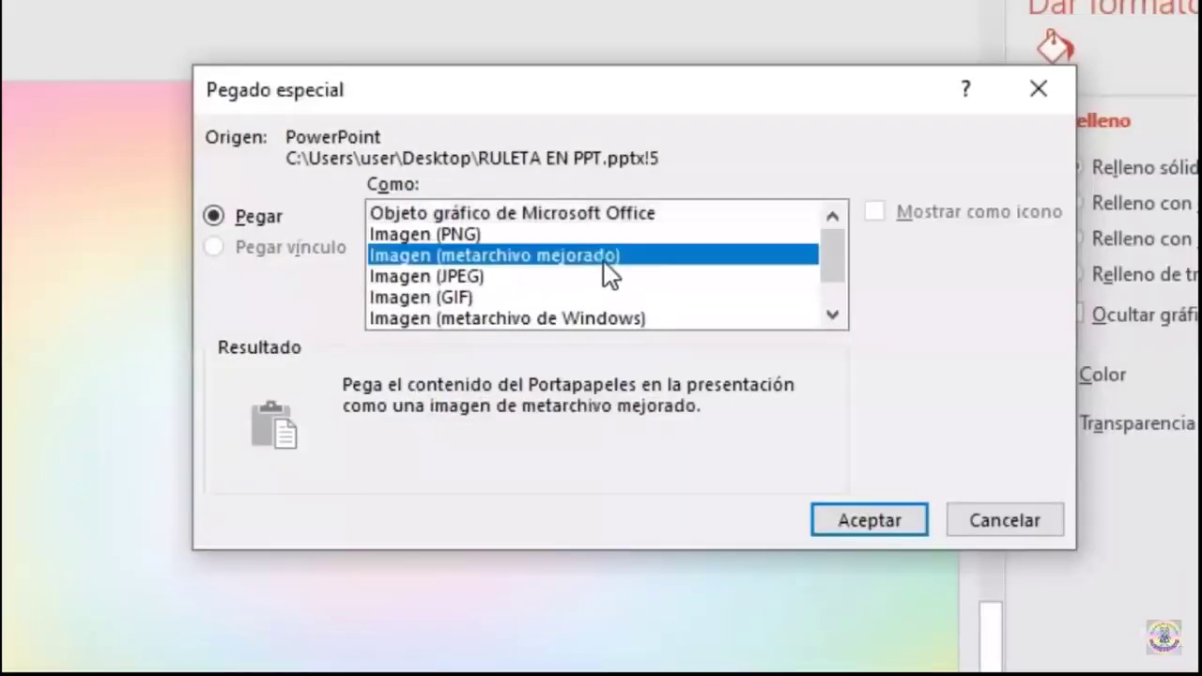
{"action": "left_click", "coordinate": [726, 434]}
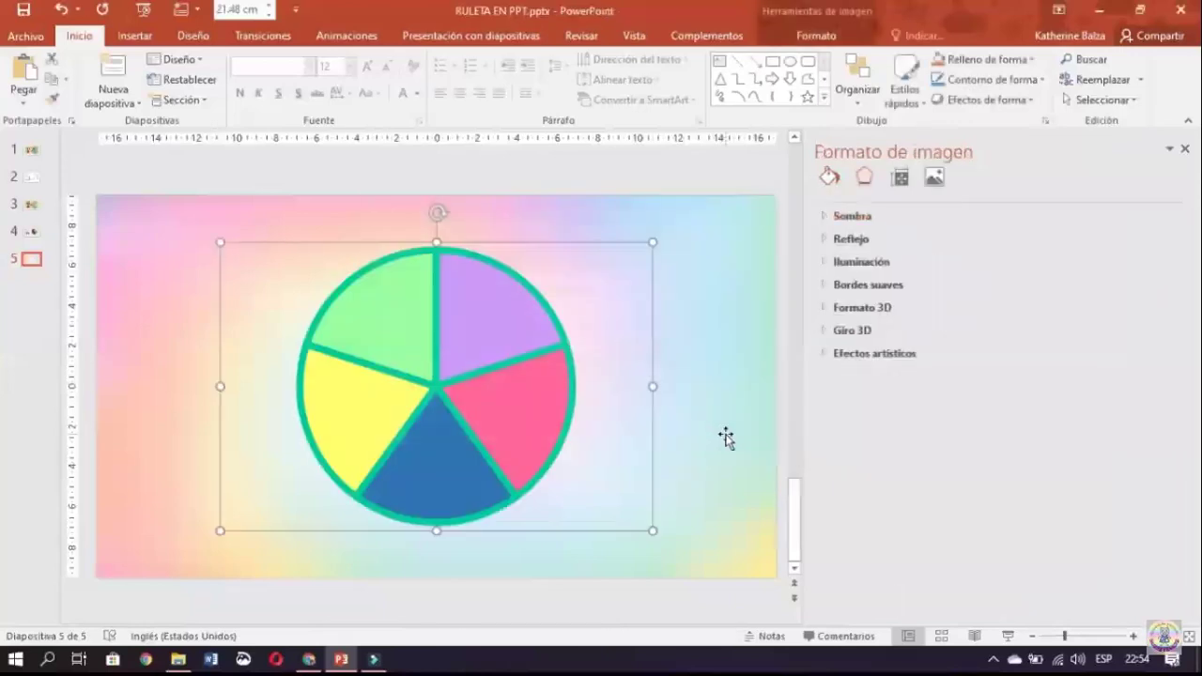
Move the wheel picture right of centre, undoing an accidental narrowing.
{"action": "left_click_drag", "start_coordinate": [480, 275], "coordinate": [528, 257]}
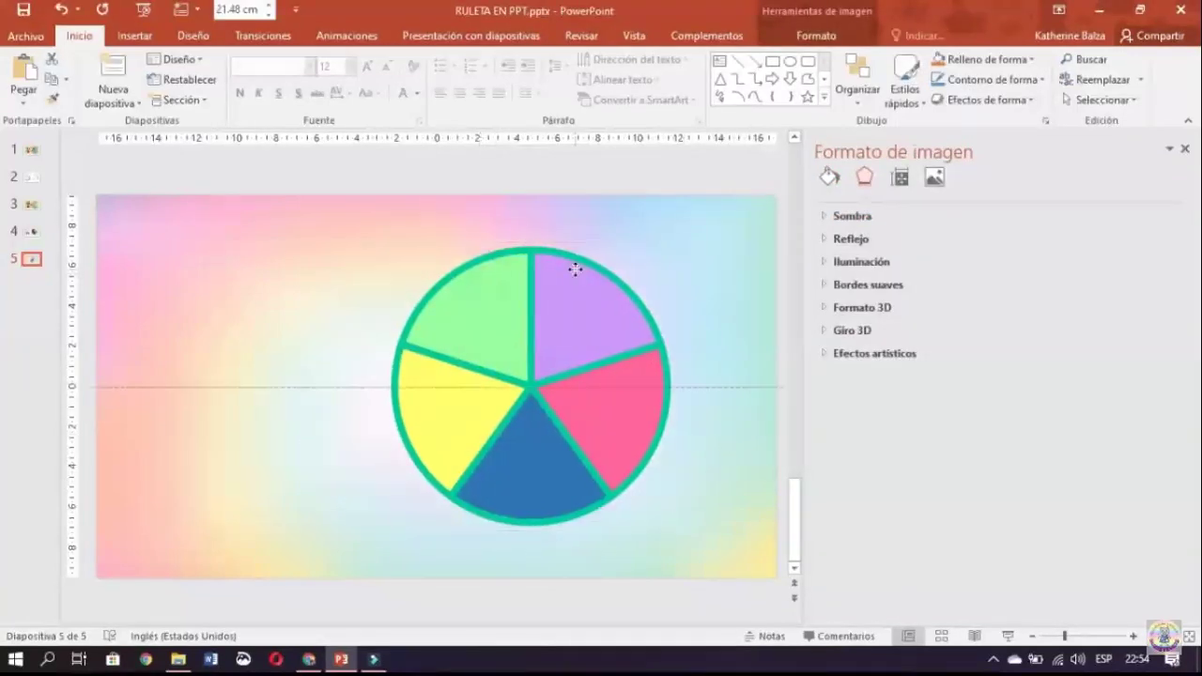
{"action": "left_click_drag", "start_coordinate": [701, 367], "coordinate": [648, 367]}
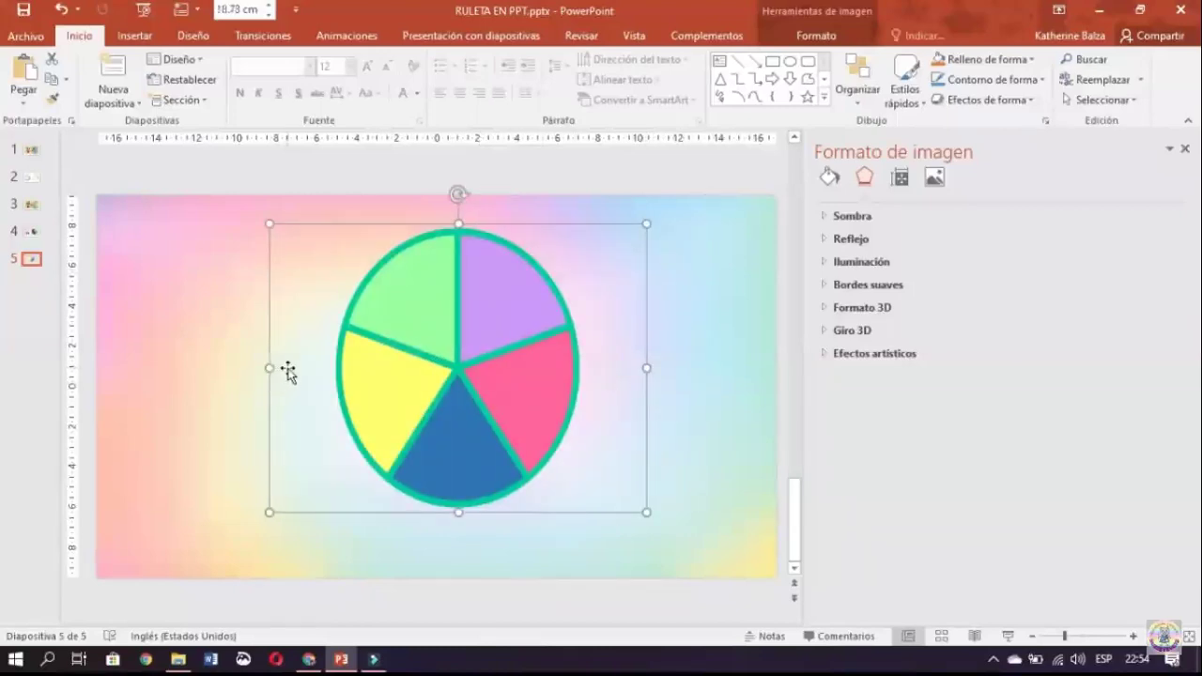
{"action": "key", "text": "ctrl+z"}
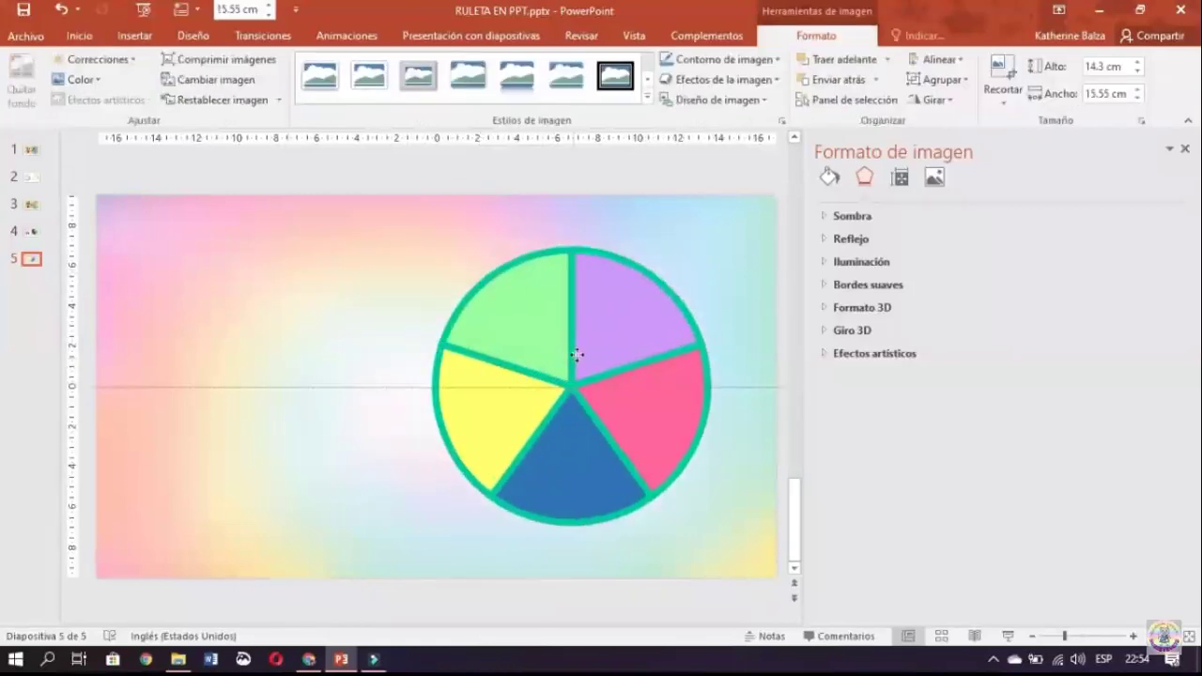
{"action": "left_click_drag", "start_coordinate": [421, 341], "coordinate": [584, 338]}
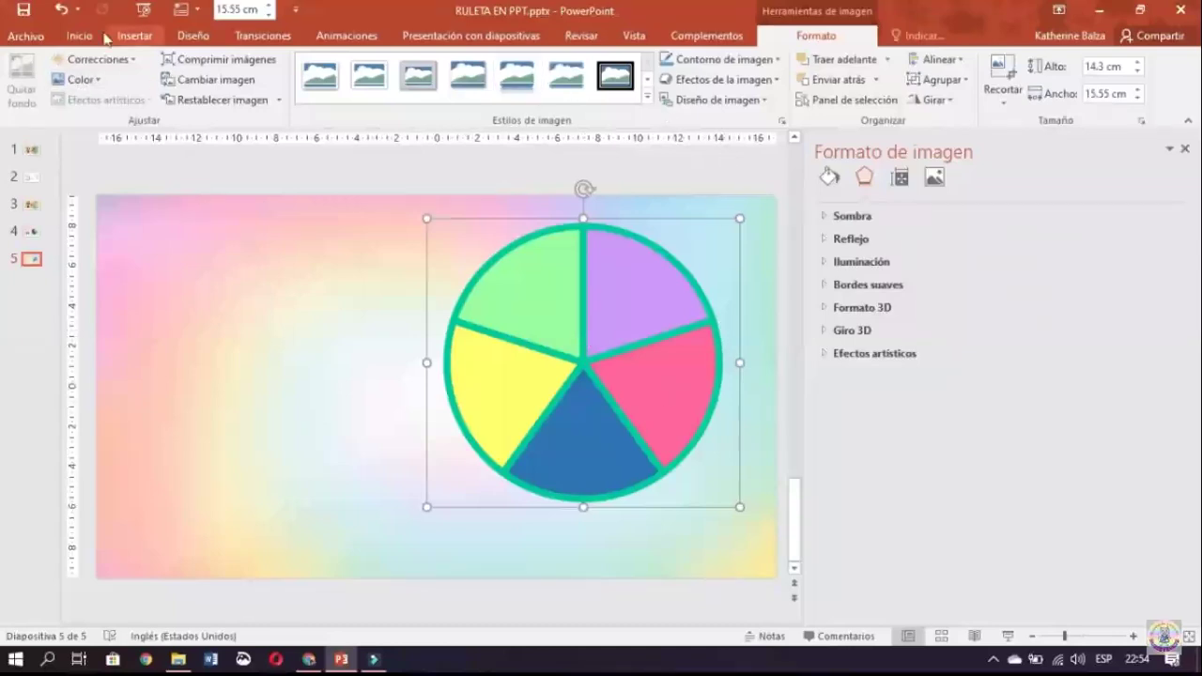
Draw a trapezoid below the wheel with no outline and the recent green fill.
{"action": "left_click", "coordinate": [134, 36]}
{"action": "left_click", "coordinate": [349, 75]}
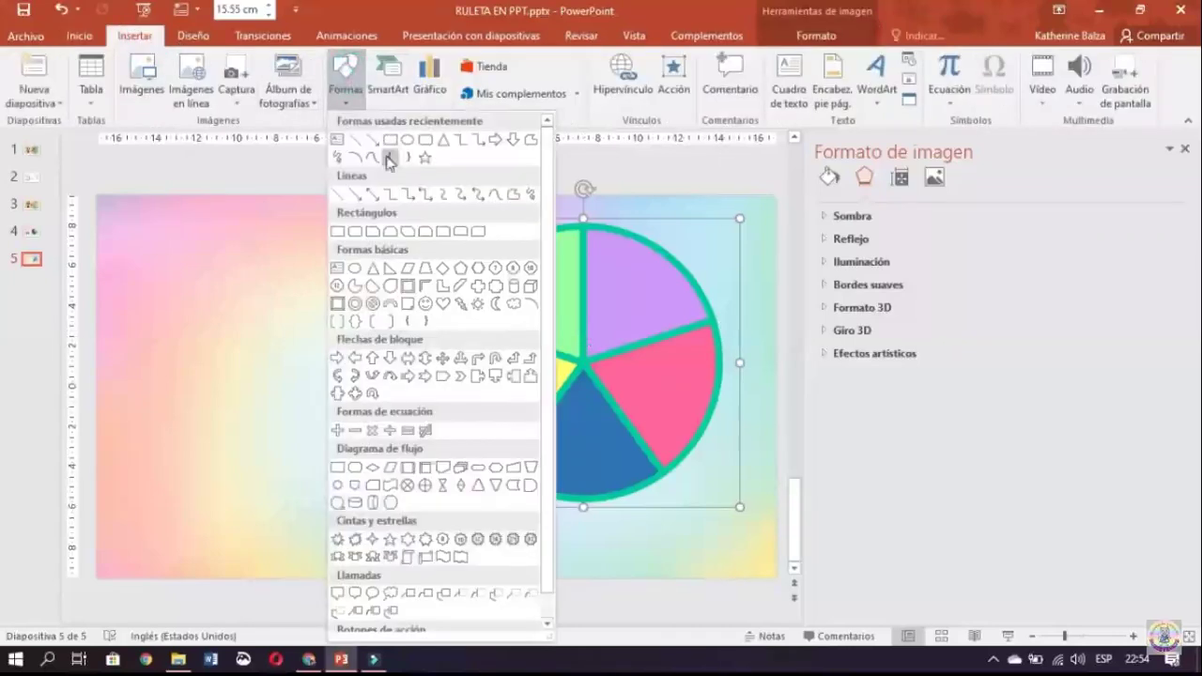
{"action": "left_click", "coordinate": [421, 271]}
{"action": "left_click_drag", "start_coordinate": [316, 279], "coordinate": [422, 362]}
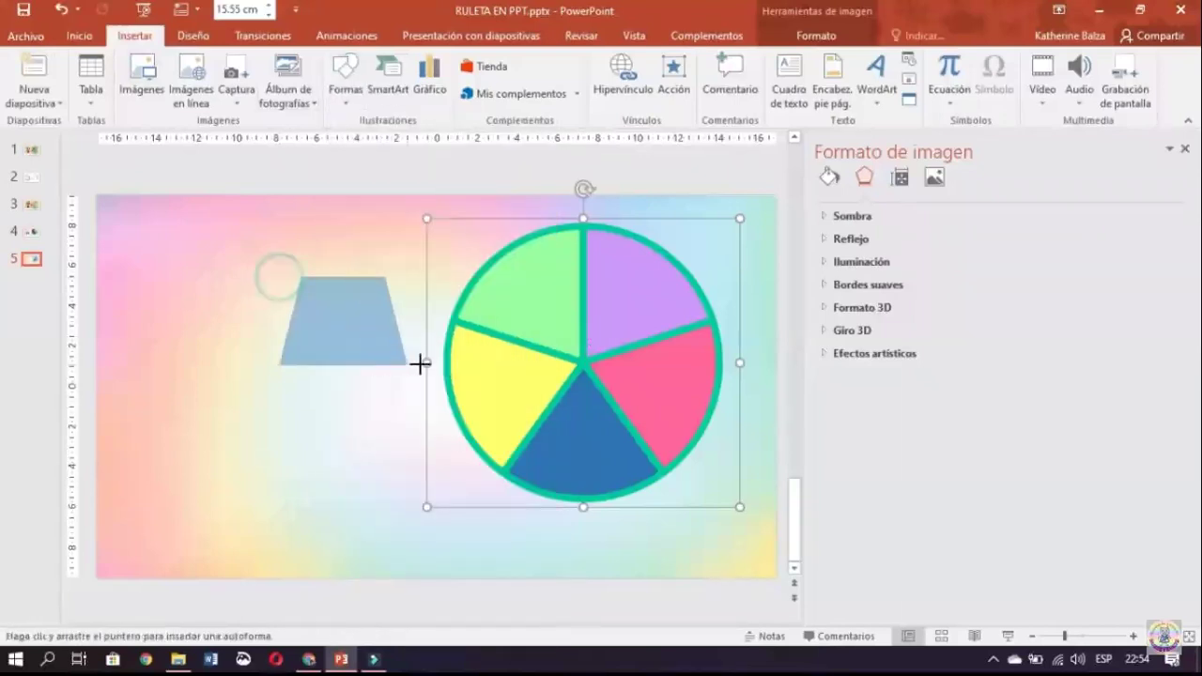
{"action": "left_click", "coordinate": [442, 269]}
{"action": "left_click", "coordinate": [474, 59]}
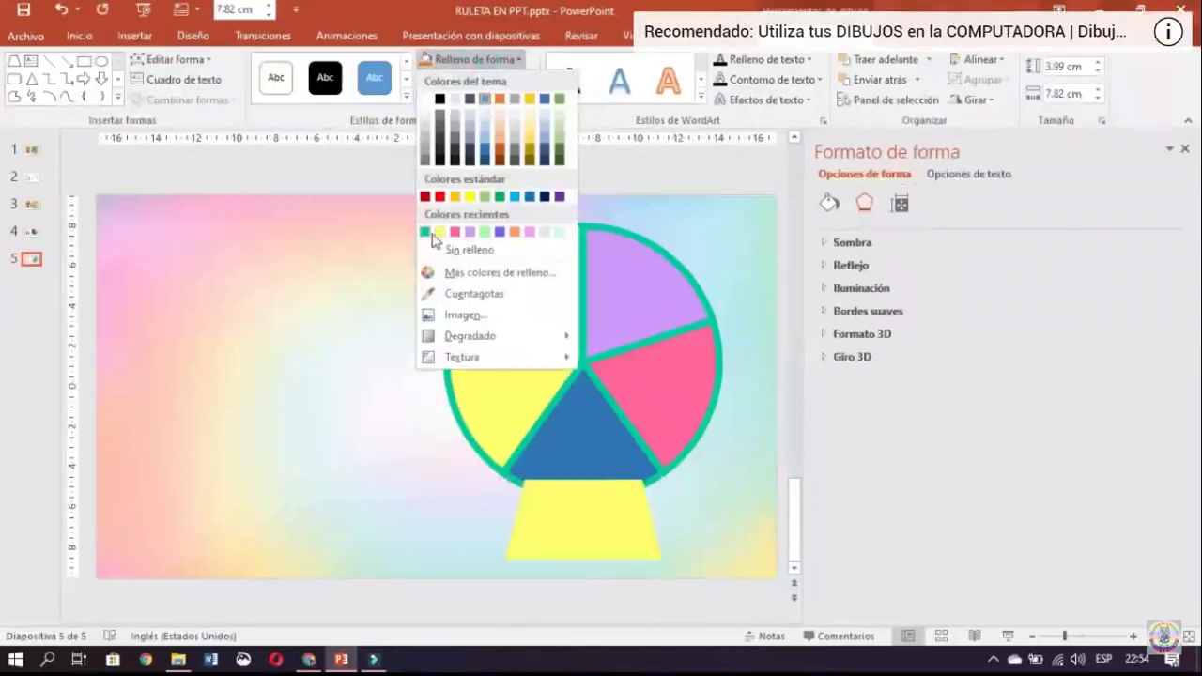
{"action": "left_click", "coordinate": [425, 232]}
Layer the trapezoid one level behind the wheel, adjust its slopes, then draw a rectangle.
{"action": "right_click", "coordinate": [605, 535]}
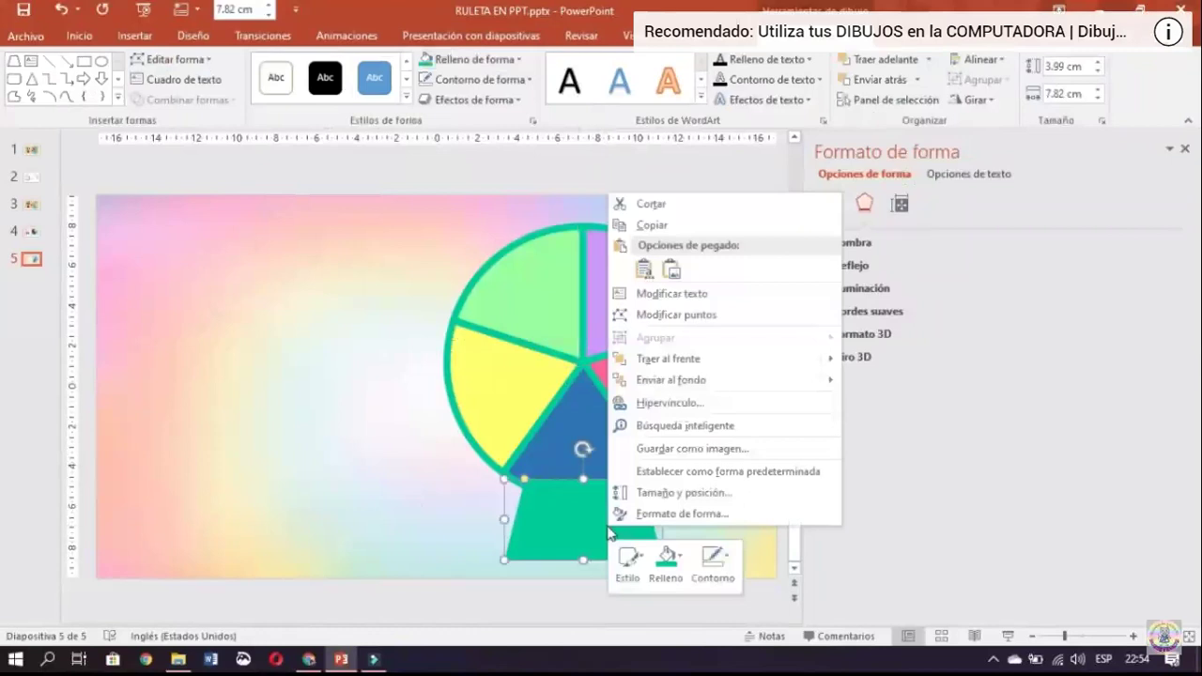
{"action": "left_click", "coordinate": [681, 382]}
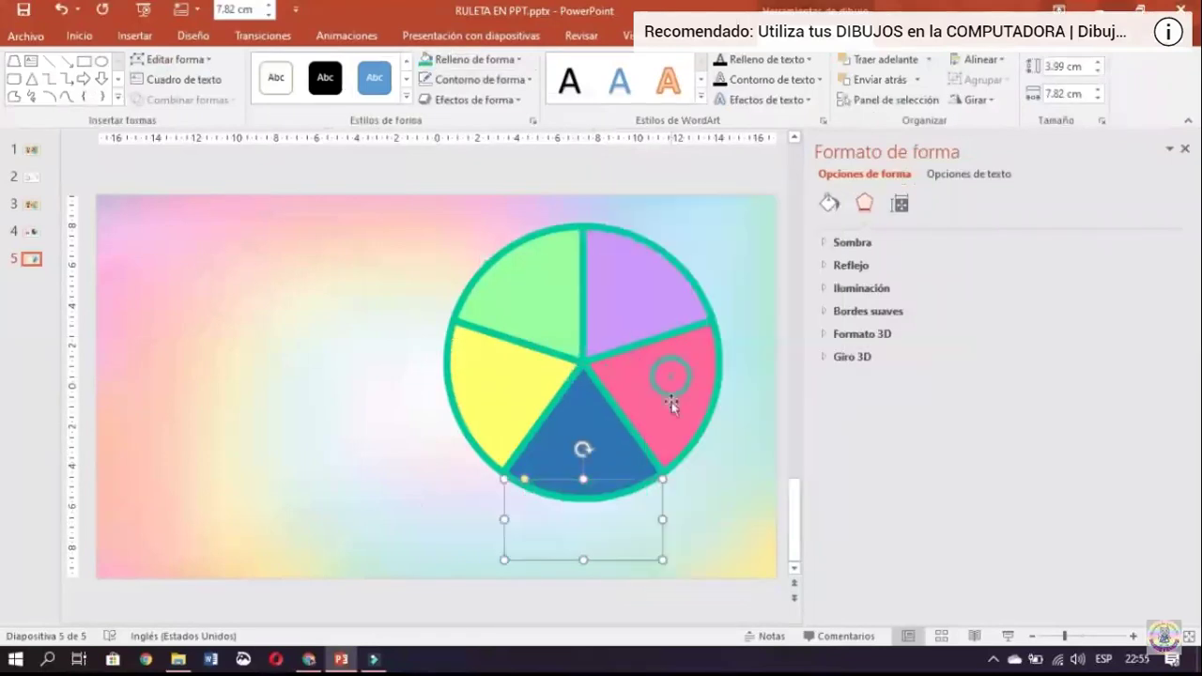
{"action": "key", "text": "ctrl+z"}
{"action": "right_click", "coordinate": [602, 530]}
{"action": "mouse_move", "coordinate": [661, 377]}
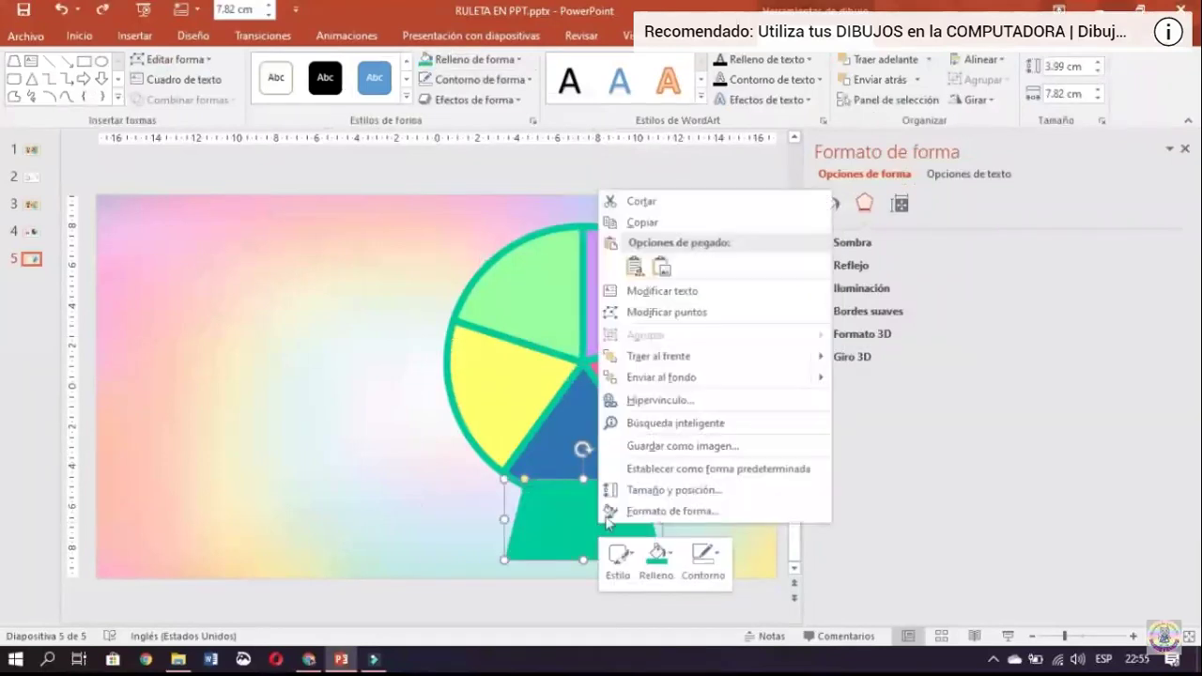
{"action": "left_click", "coordinate": [867, 401]}
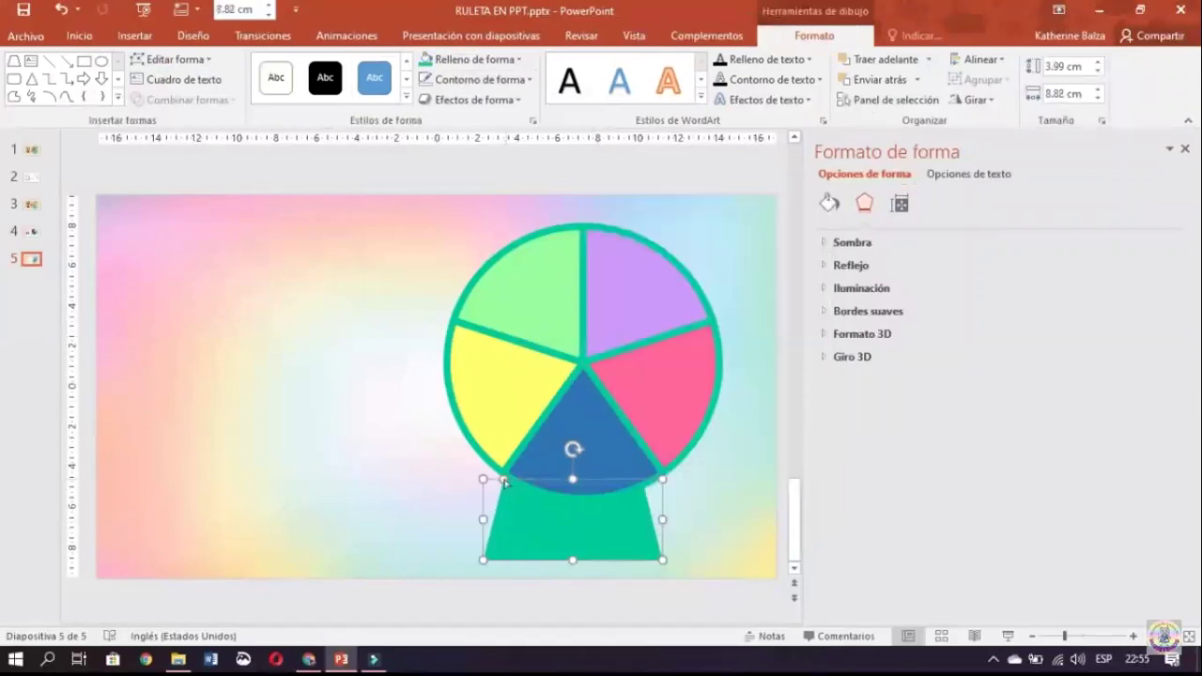
{"action": "left_click_drag", "start_coordinate": [503, 484], "coordinate": [515, 481]}
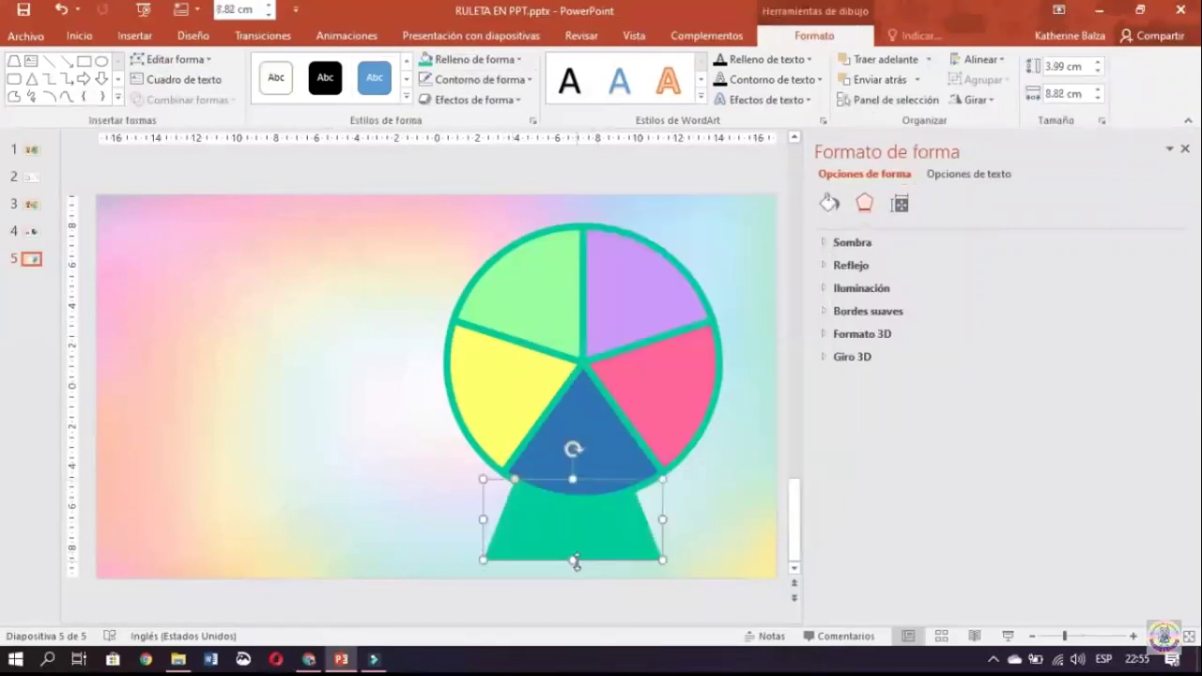
{"action": "left_click", "coordinate": [349, 59]}
{"action": "left_click_drag", "start_coordinate": [167, 295], "coordinate": [348, 376]}
Remove the rectangle's outline and flatten it into a thin base under the trapezoid.
{"action": "left_click", "coordinate": [474, 79]}
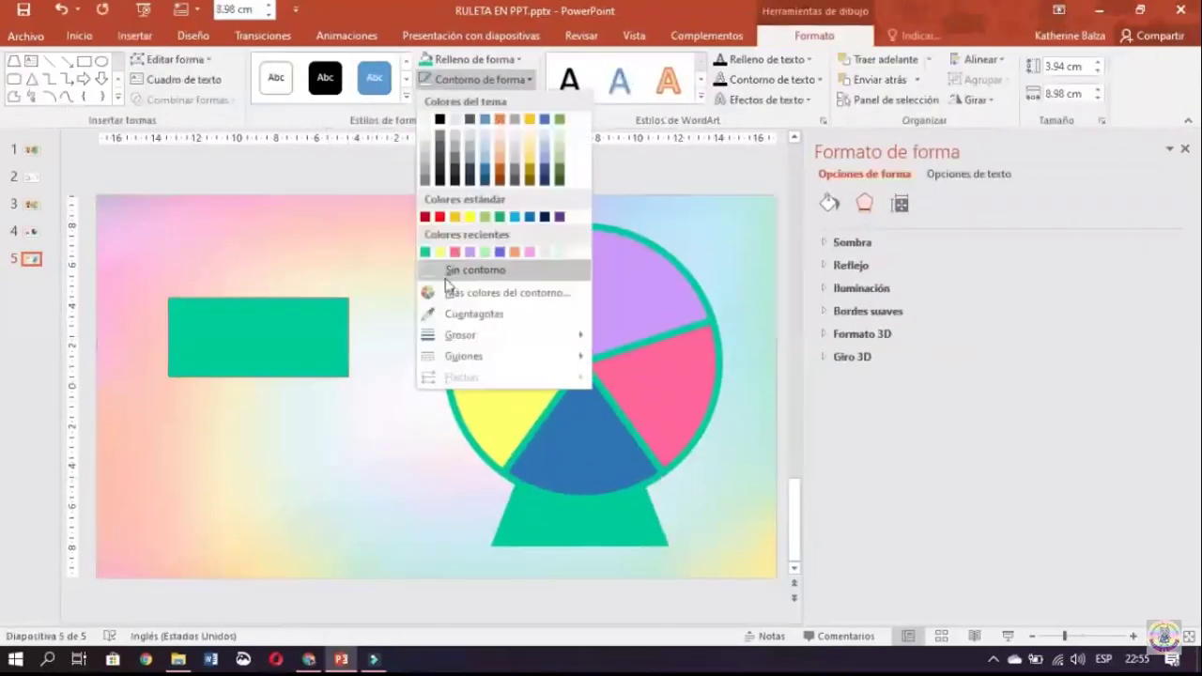
{"action": "left_click", "coordinate": [456, 269]}
{"action": "left_click_drag", "start_coordinate": [257, 335], "coordinate": [578, 568]}
{"action": "left_click_drag", "start_coordinate": [671, 567], "coordinate": [685, 568]}
{"action": "left_click_drag", "start_coordinate": [578, 609], "coordinate": [569, 537]}
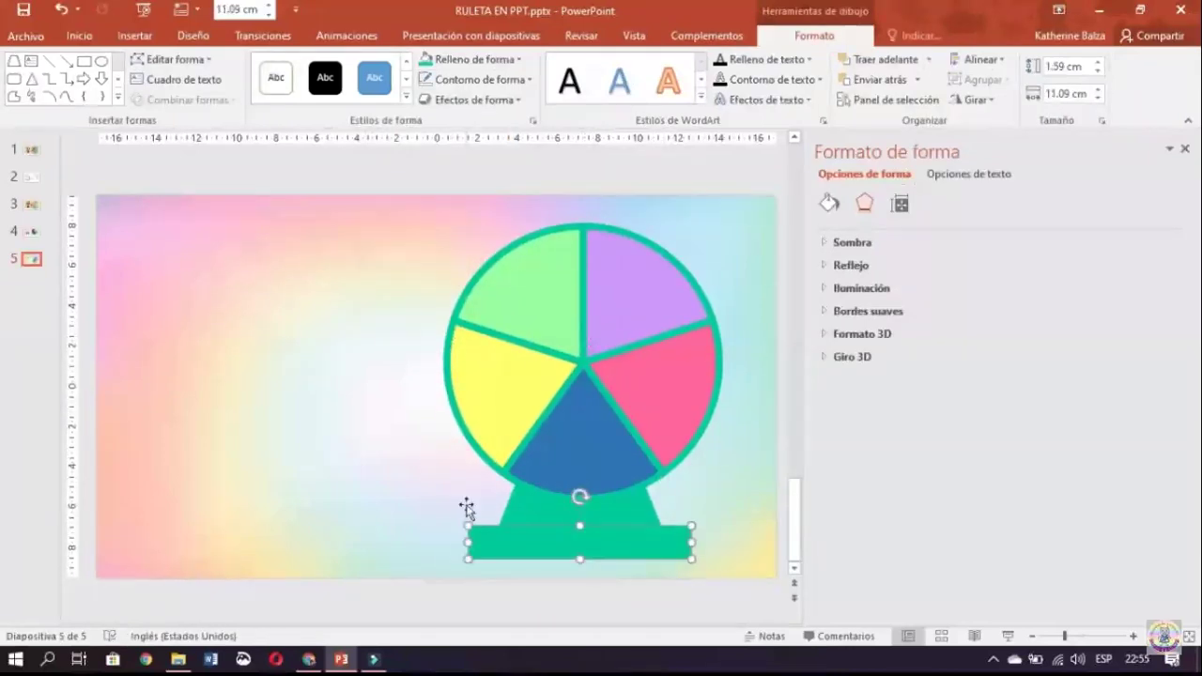
{"action": "left_click_drag", "start_coordinate": [483, 344], "coordinate": [349, 331]}
Group the trapezoid and the base into a single stand.
{"action": "left_click", "coordinate": [627, 507]}
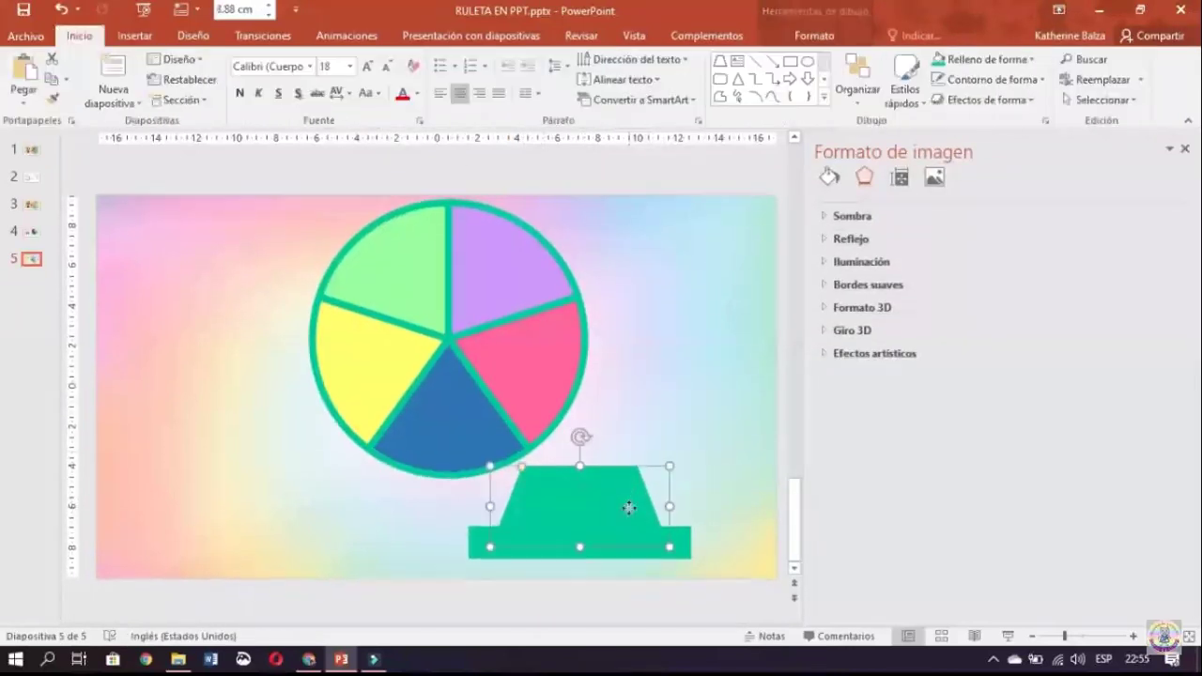
{"action": "left_click", "coordinate": [678, 557], "text": "shift"}
{"action": "right_click", "coordinate": [680, 560]}
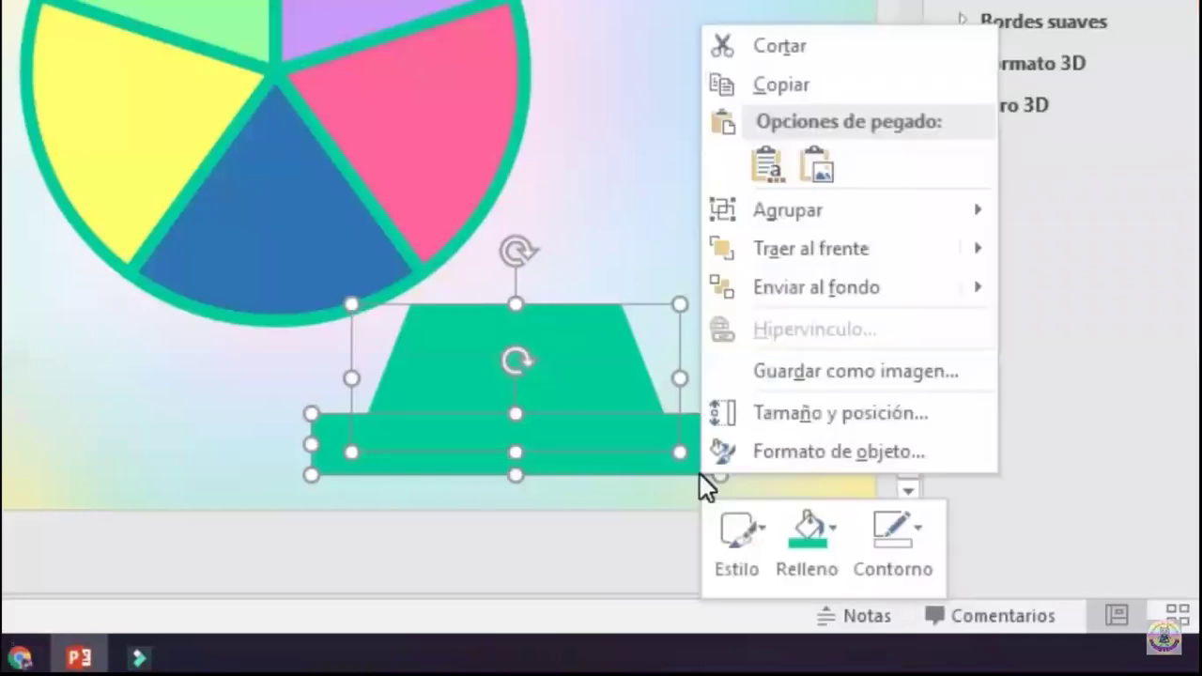
{"action": "mouse_move", "coordinate": [787, 210]}
{"action": "left_click", "coordinate": [1030, 207]}
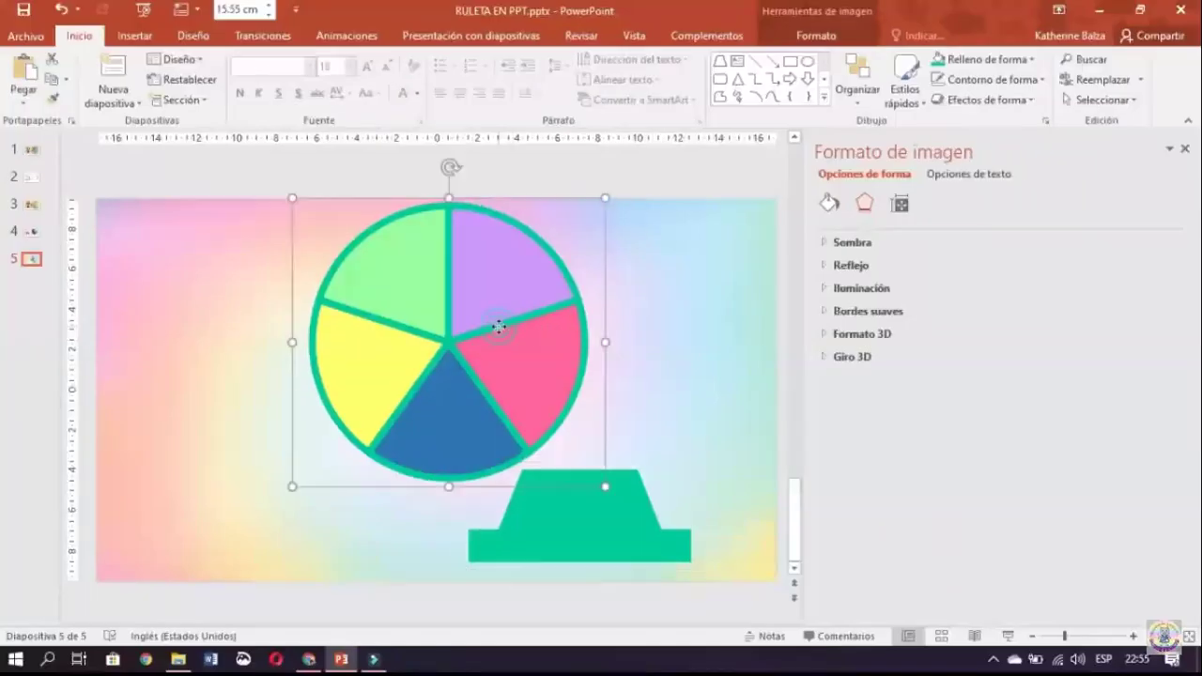
Seat the wheel on the stand and bring it to the front.
{"action": "mouse_move", "coordinate": [510, 336]}
{"action": "left_mouse_down"}
{"action": "mouse_move", "coordinate": [669, 345]}
{"action": "mouse_move", "coordinate": [646, 332]}
{"action": "left_mouse_up"}
{"action": "right_click", "coordinate": [646, 332]}
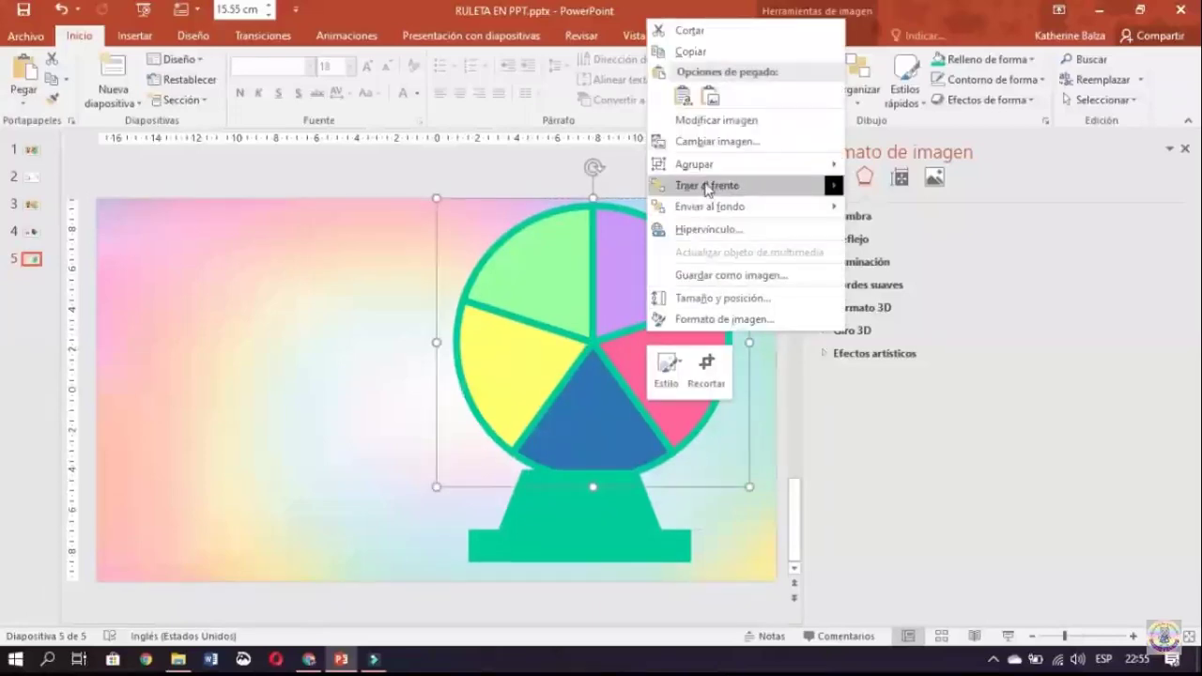
{"action": "left_click", "coordinate": [878, 192]}
{"action": "left_click_drag", "start_coordinate": [703, 301], "coordinate": [694, 322]}
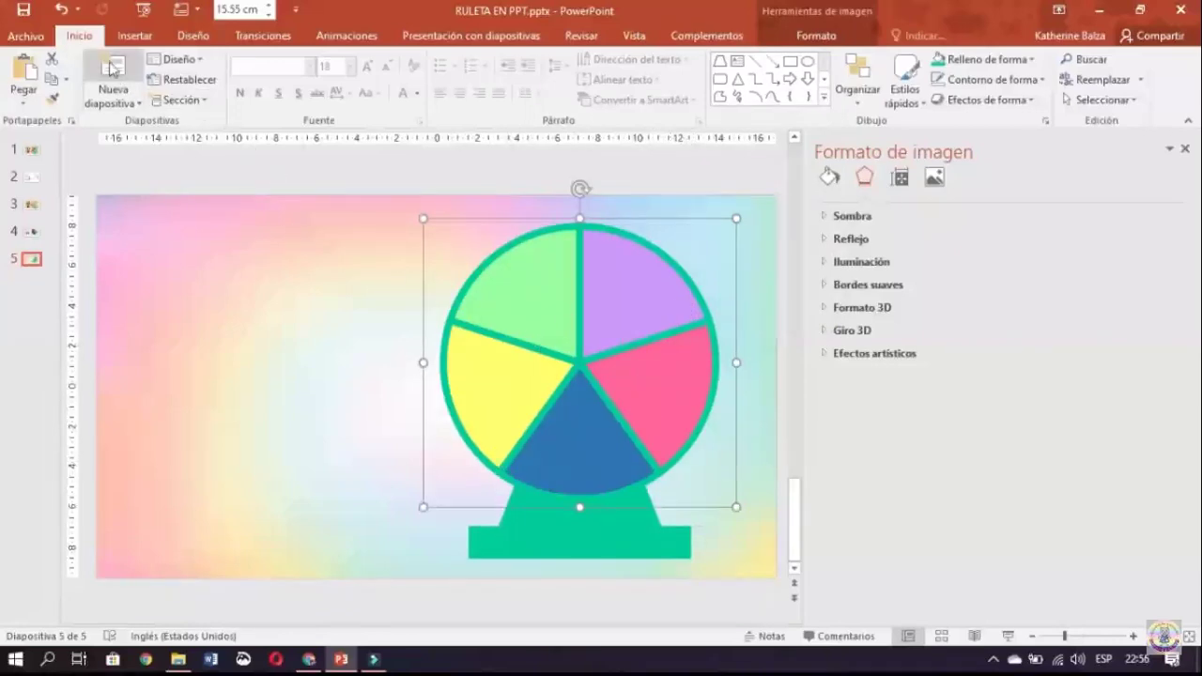
{"action": "left_click", "coordinate": [137, 42]}
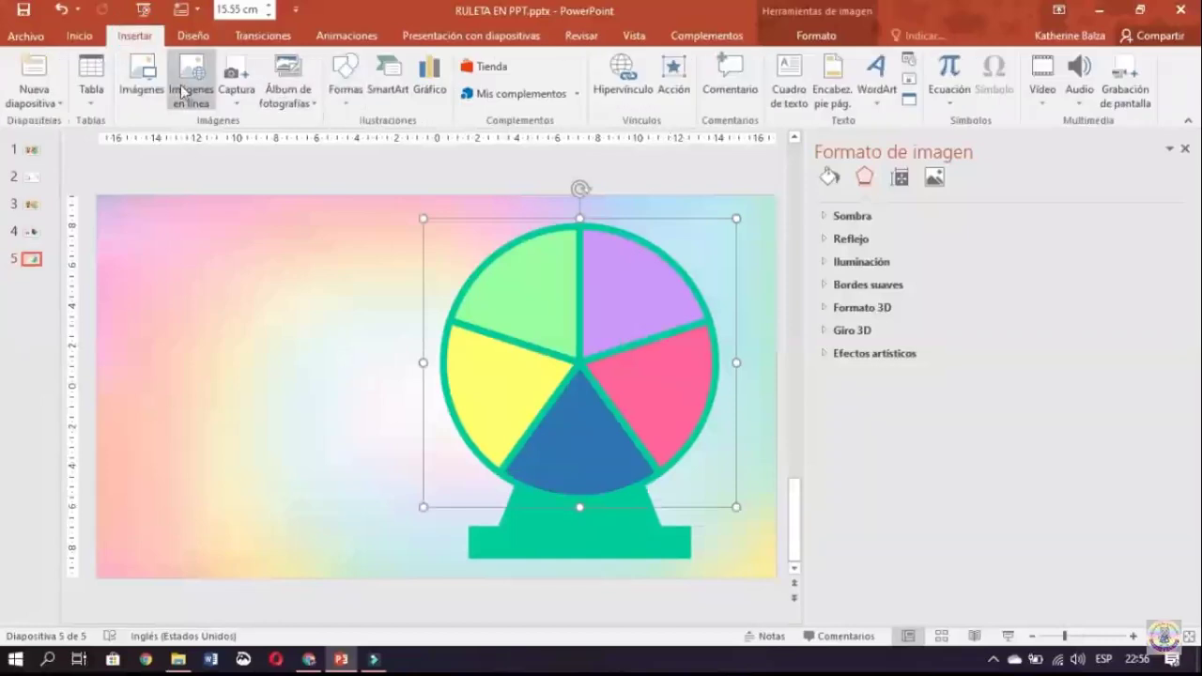
{"action": "left_click", "coordinate": [344, 80]}
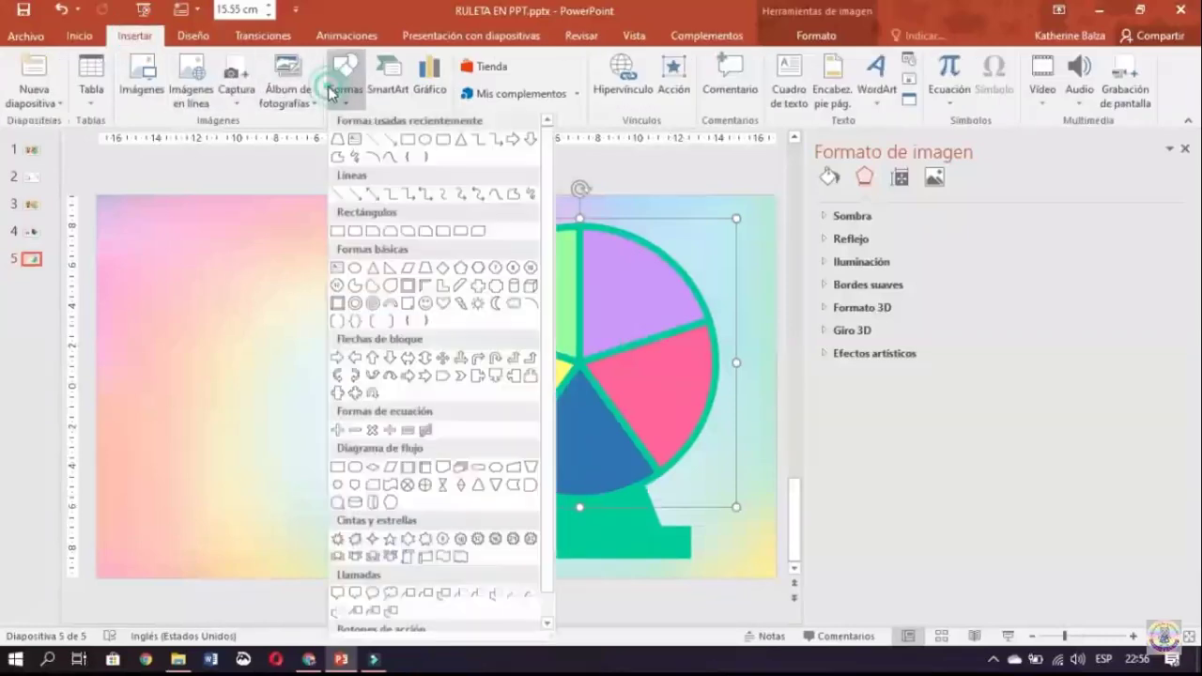
{"action": "left_click", "coordinate": [352, 140]}
{"action": "left_click_drag", "start_coordinate": [490, 294], "coordinate": [589, 325]}
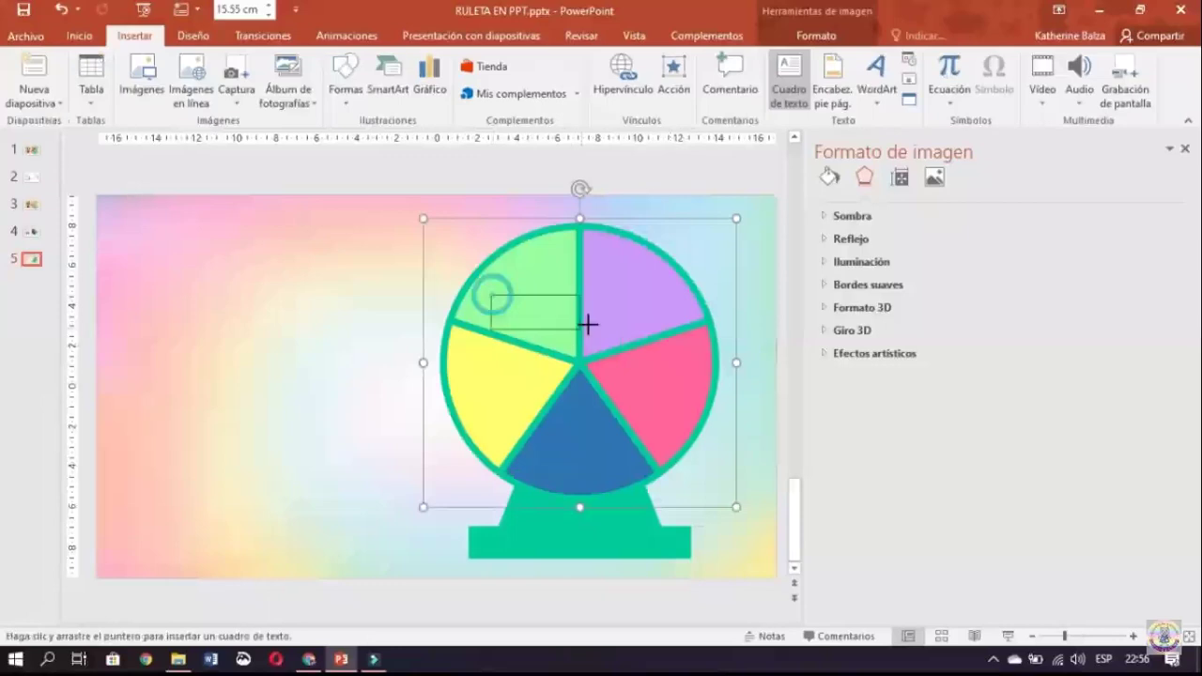
{"action": "type", "text": "AU"}
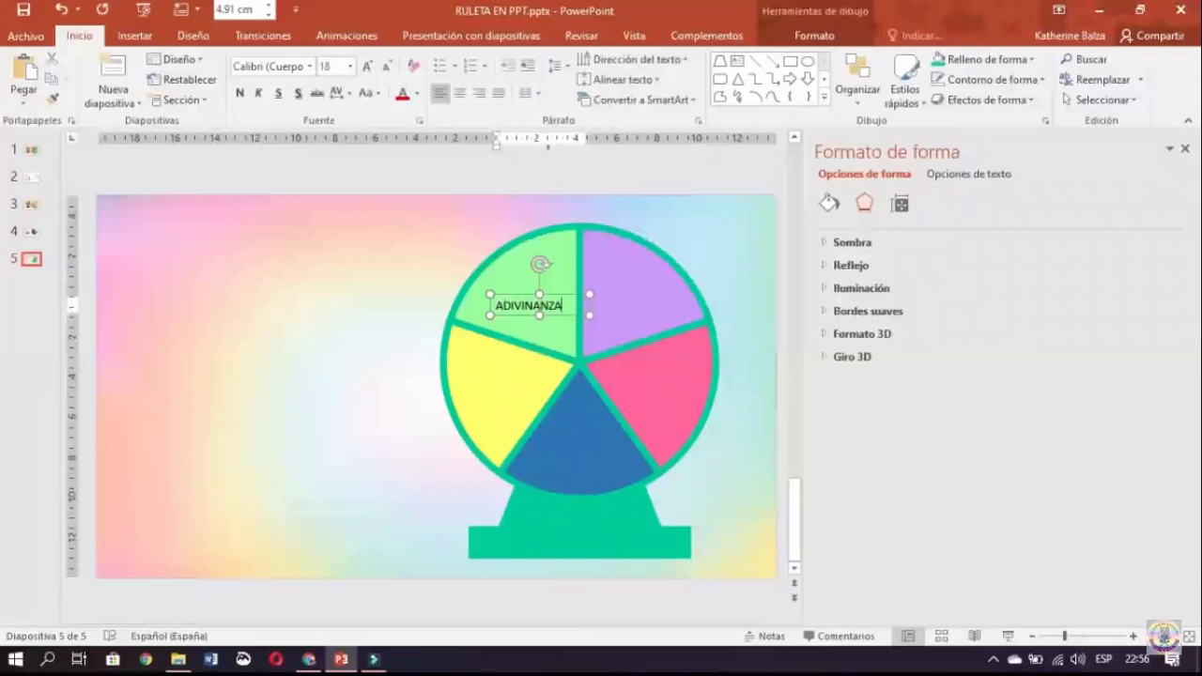
{"action": "left_click_drag", "start_coordinate": [561, 295], "coordinate": [544, 278]}
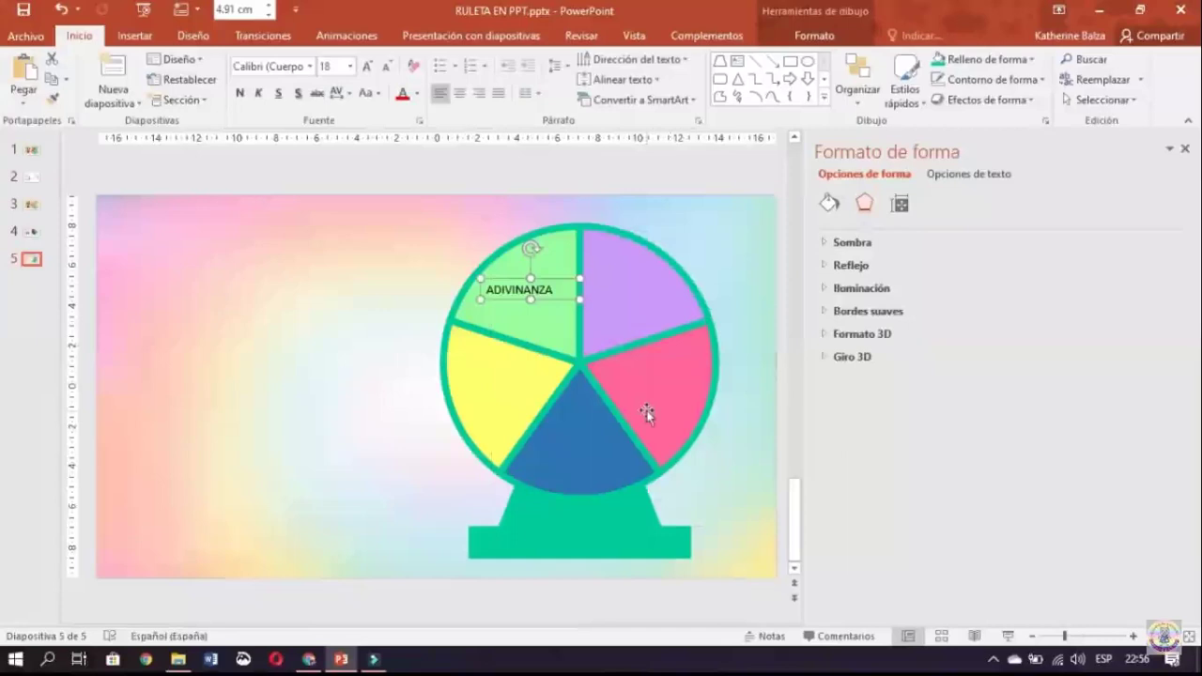
{"action": "key", "text": "Delete"}
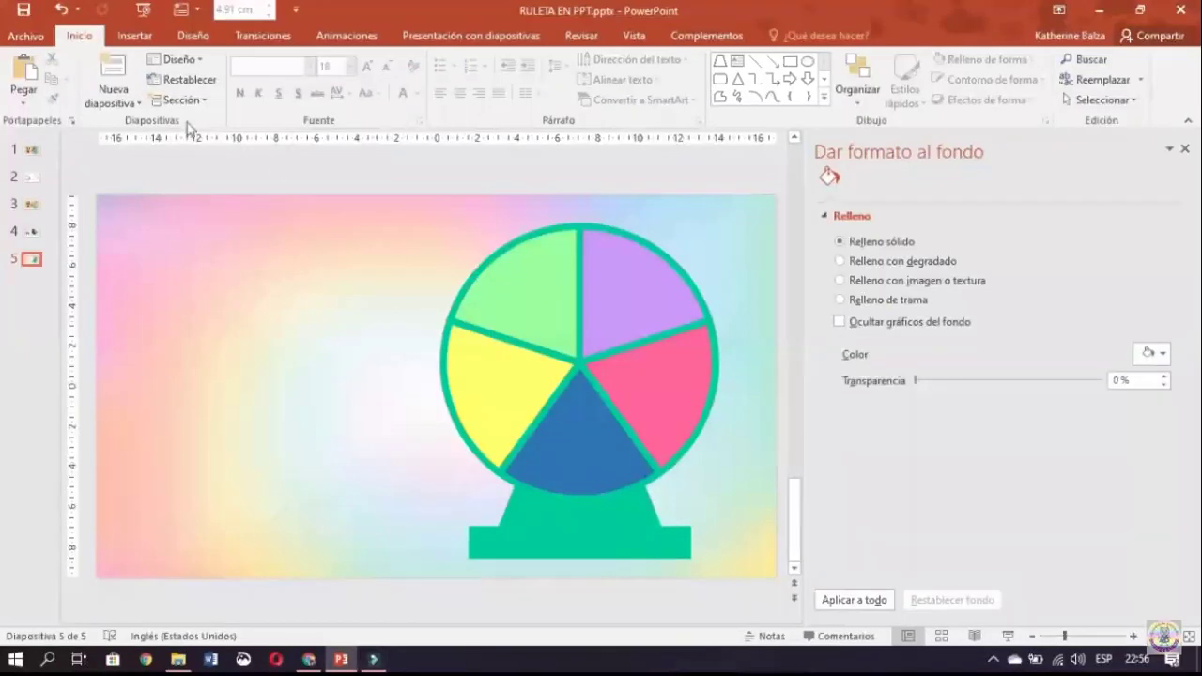
Insert all the animal images from the folder, leaving out fondo.jpg.
{"action": "left_click", "coordinate": [140, 42]}
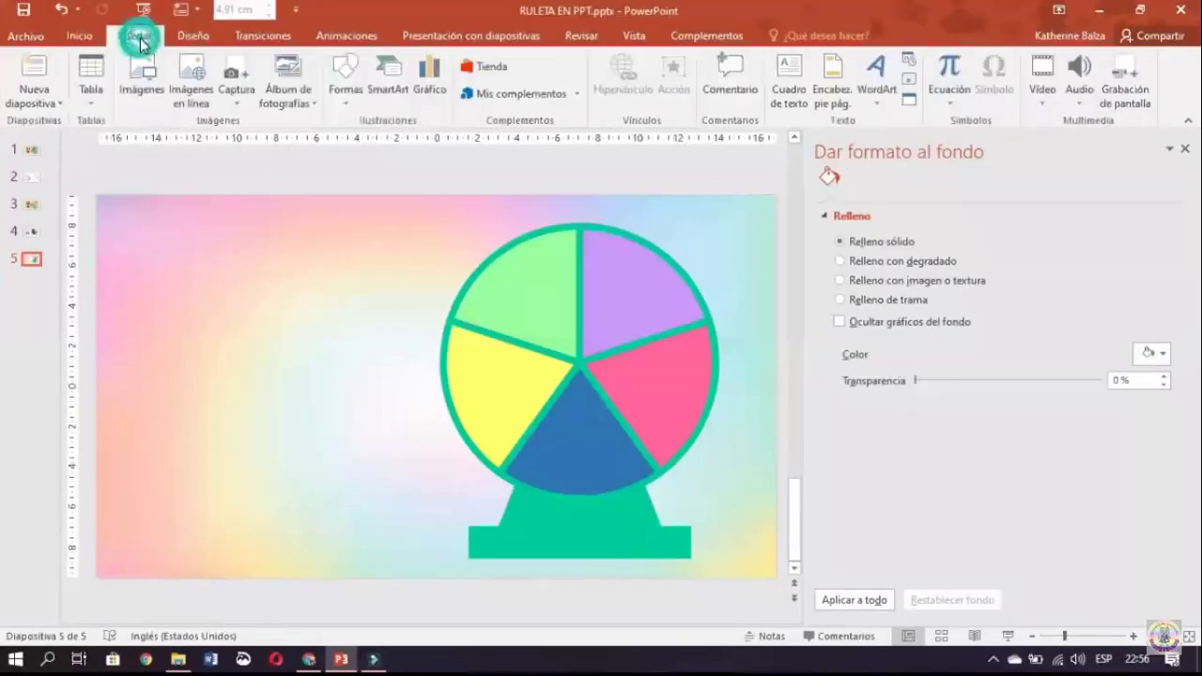
{"action": "left_click", "coordinate": [161, 84]}
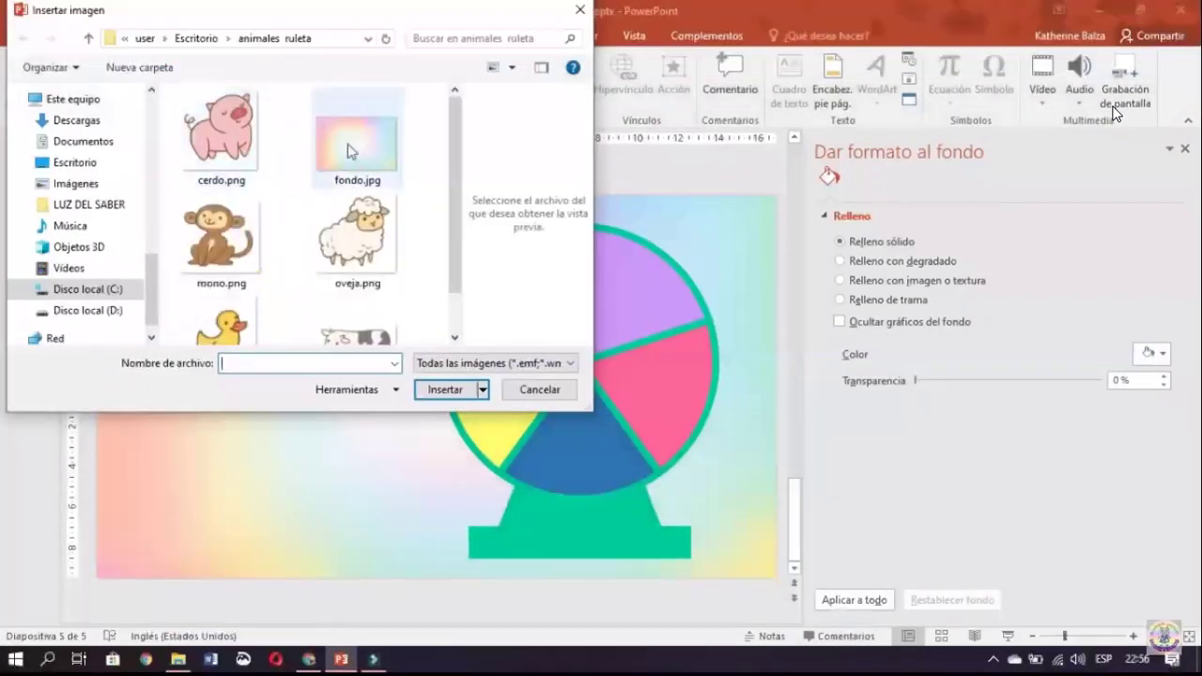
{"action": "left_click", "coordinate": [247, 125]}
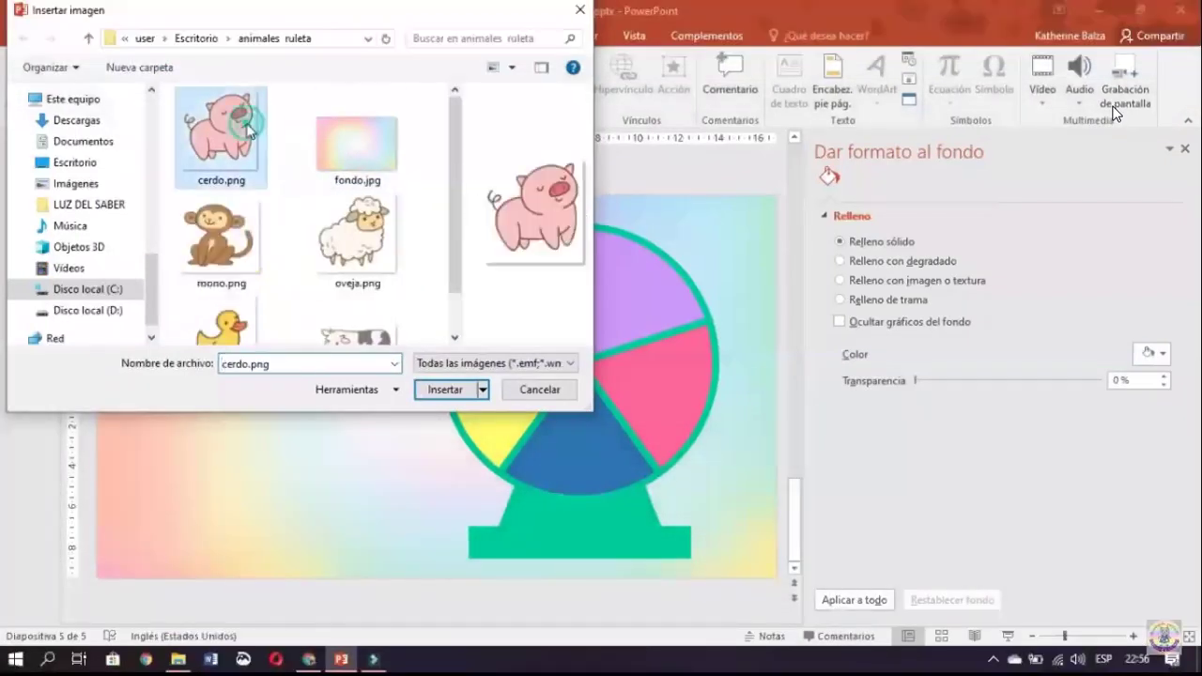
{"action": "key", "text": "ctrl+a"}
{"action": "left_click", "coordinate": [352, 151], "text": "ctrl"}
{"action": "left_click", "coordinate": [444, 395]}
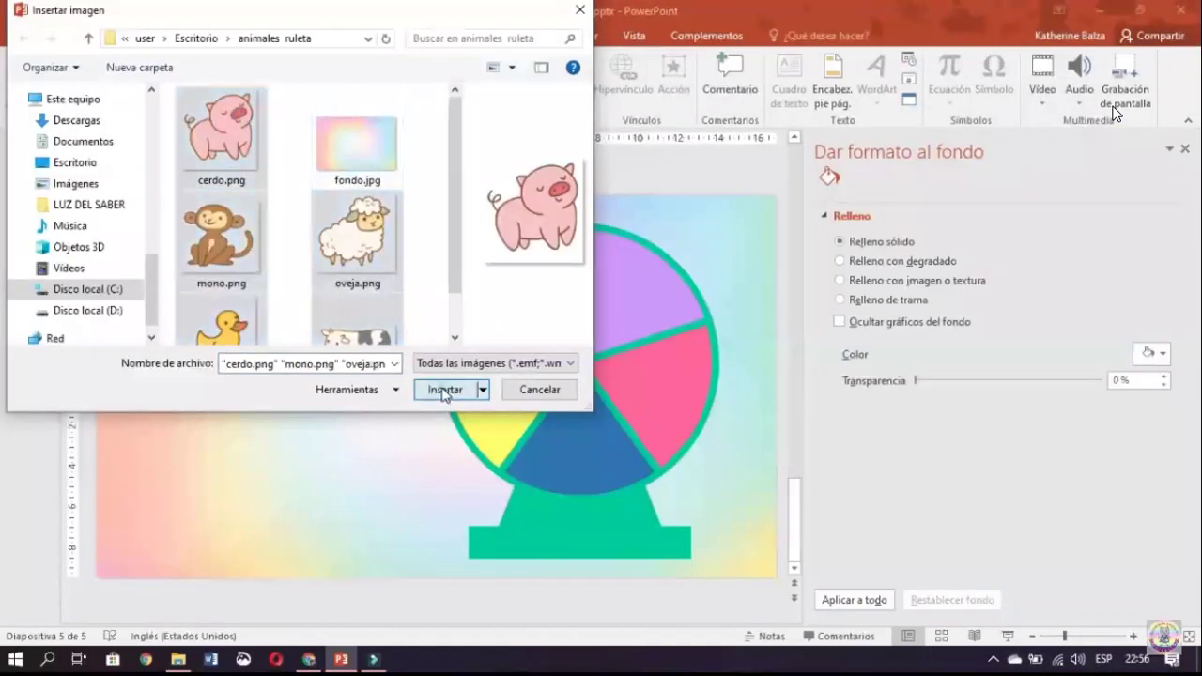
{"action": "mouse_move", "coordinate": [443, 387]}
{"action": "left_mouse_down"}
{"action": "mouse_move", "coordinate": [152, 267]}
{"action": "mouse_move", "coordinate": [559, 289]}
{"action": "left_mouse_up"}
{"action": "left_click", "coordinate": [285, 373]}
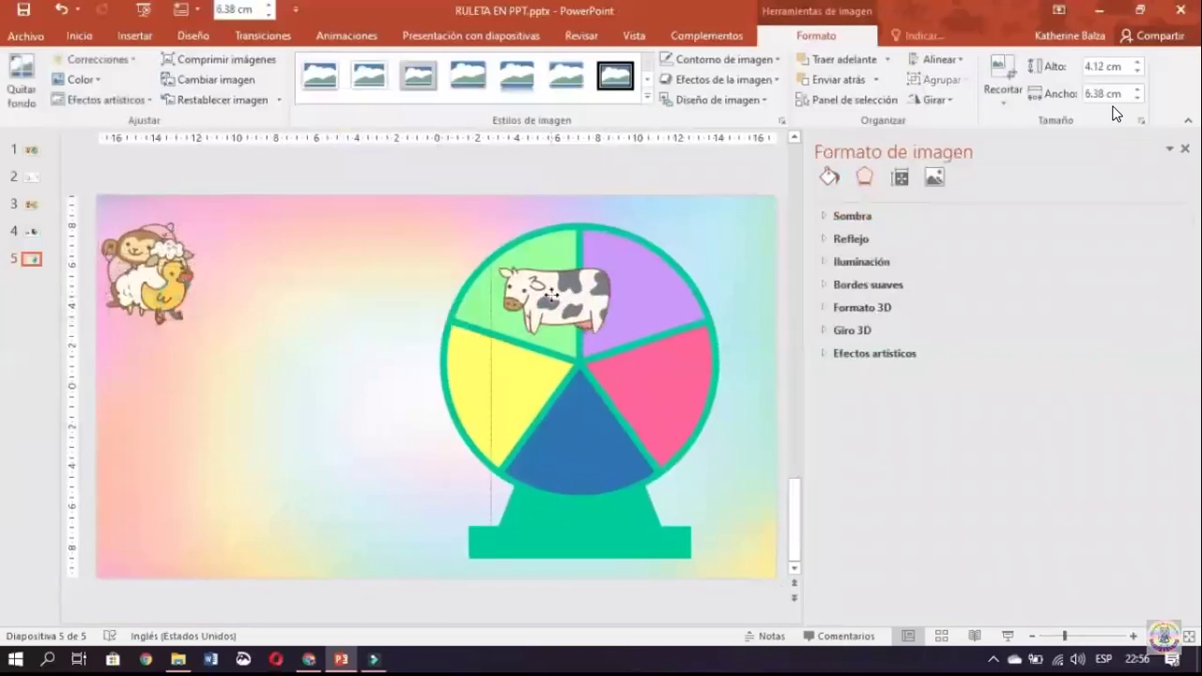
Fit the cow, sheep, monkey and pig into the yellow, pink, green and purple slices, rotating each.
{"action": "left_click_drag", "start_coordinate": [490, 246], "coordinate": [561, 299]}
{"action": "mouse_move", "coordinate": [587, 310]}
{"action": "left_mouse_down"}
{"action": "mouse_move", "coordinate": [486, 395]}
{"action": "mouse_move", "coordinate": [525, 394]}
{"action": "left_mouse_up"}
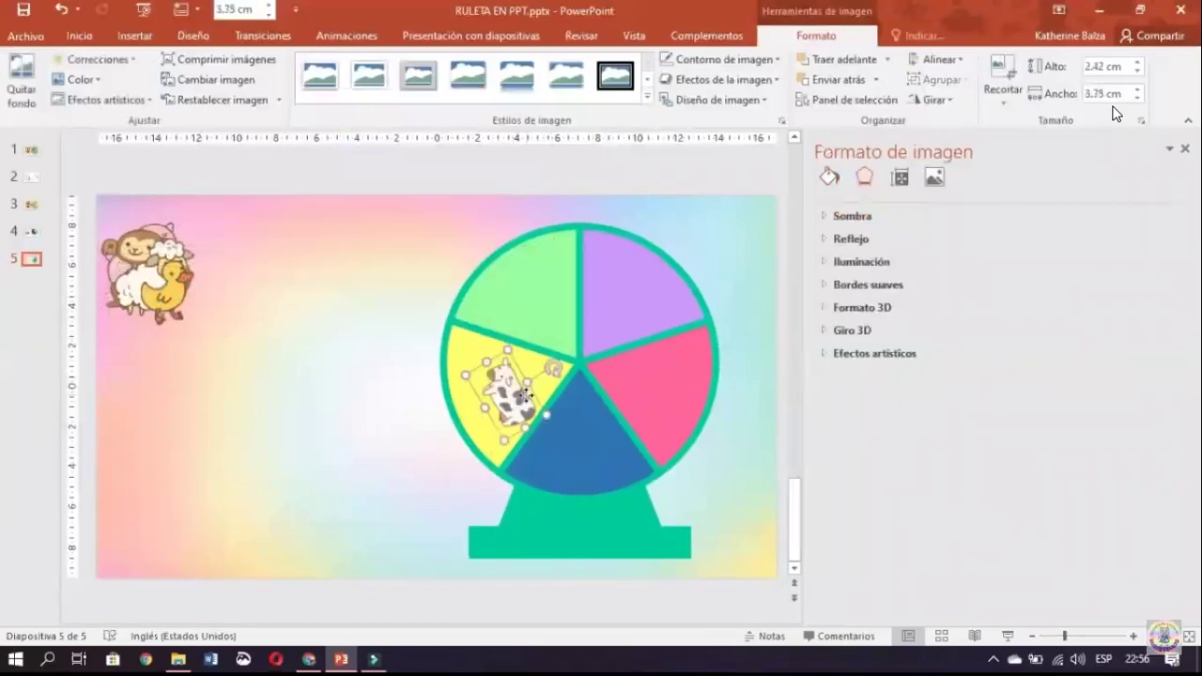
{"action": "left_click_drag", "start_coordinate": [172, 282], "coordinate": [570, 441]}
{"action": "left_click_drag", "start_coordinate": [169, 262], "coordinate": [655, 385]}
{"action": "left_click_drag", "start_coordinate": [656, 336], "coordinate": [614, 343]}
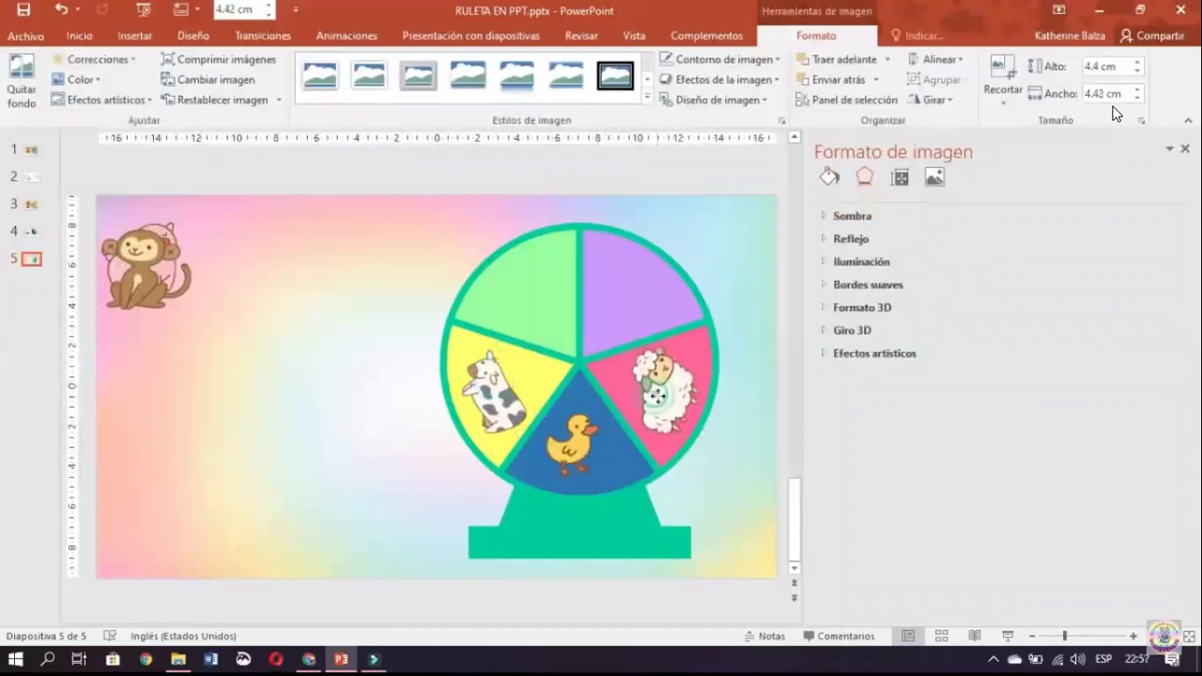
{"action": "left_click_drag", "start_coordinate": [145, 258], "coordinate": [516, 296]}
{"action": "left_click_drag", "start_coordinate": [517, 218], "coordinate": [556, 327]}
{"action": "left_click_drag", "start_coordinate": [141, 258], "coordinate": [631, 291]}
{"action": "left_click_drag", "start_coordinate": [633, 225], "coordinate": [644, 232]}
{"action": "left_click", "coordinate": [344, 361]}
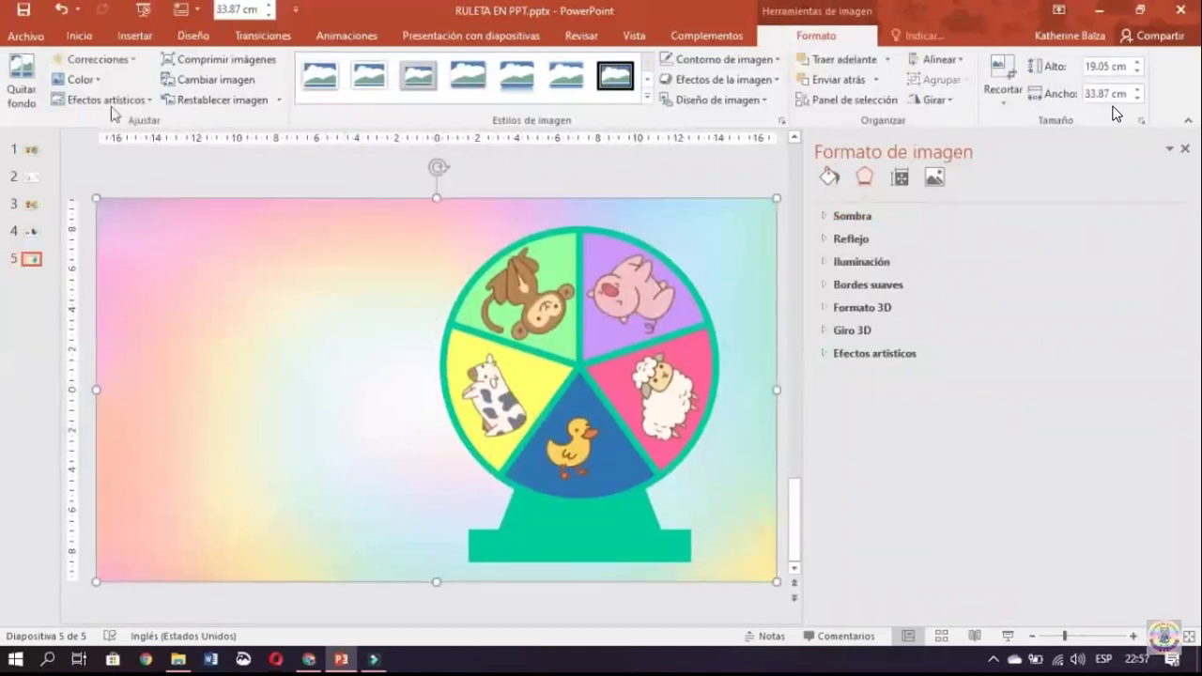
Draw a down-arrow shape on the left side of the slide.
{"action": "left_click", "coordinate": [135, 36]}
{"action": "left_click", "coordinate": [345, 85]}
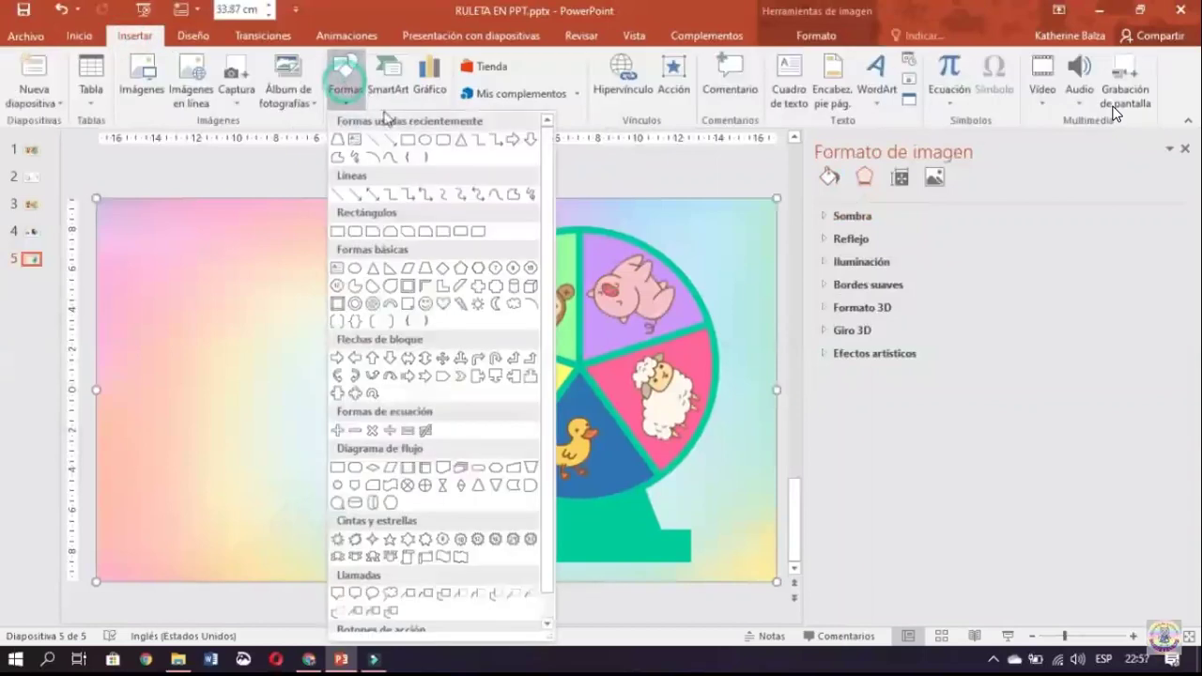
{"action": "left_click", "coordinate": [461, 152]}
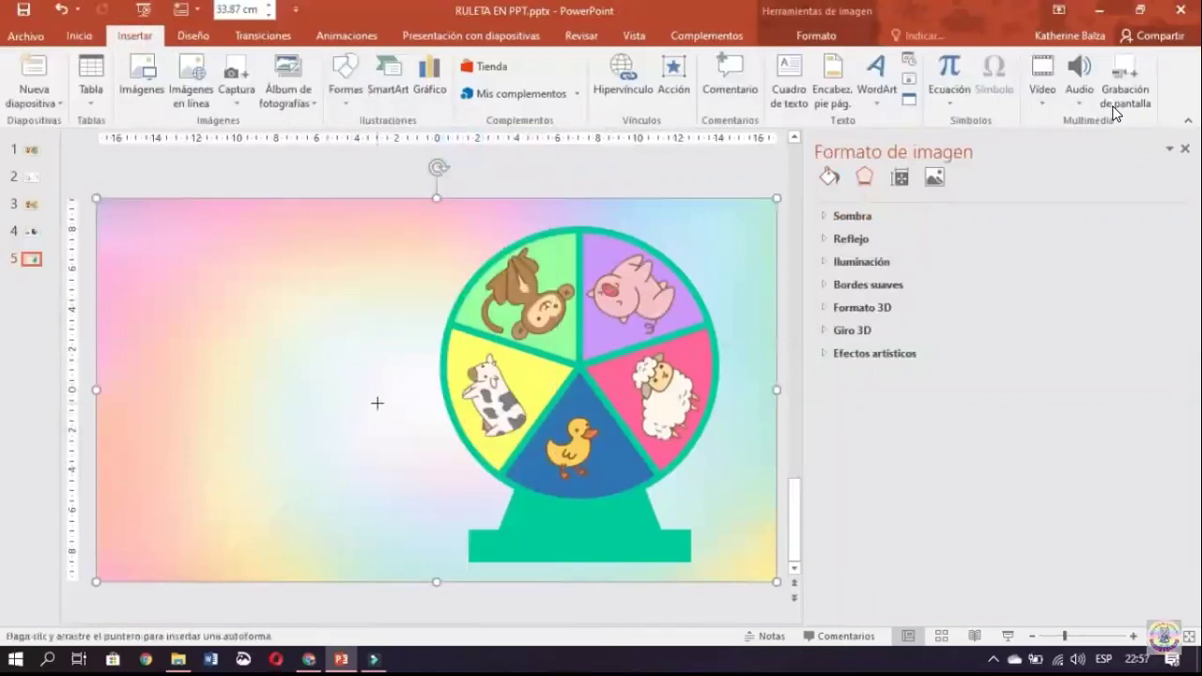
{"action": "left_click", "coordinate": [347, 82]}
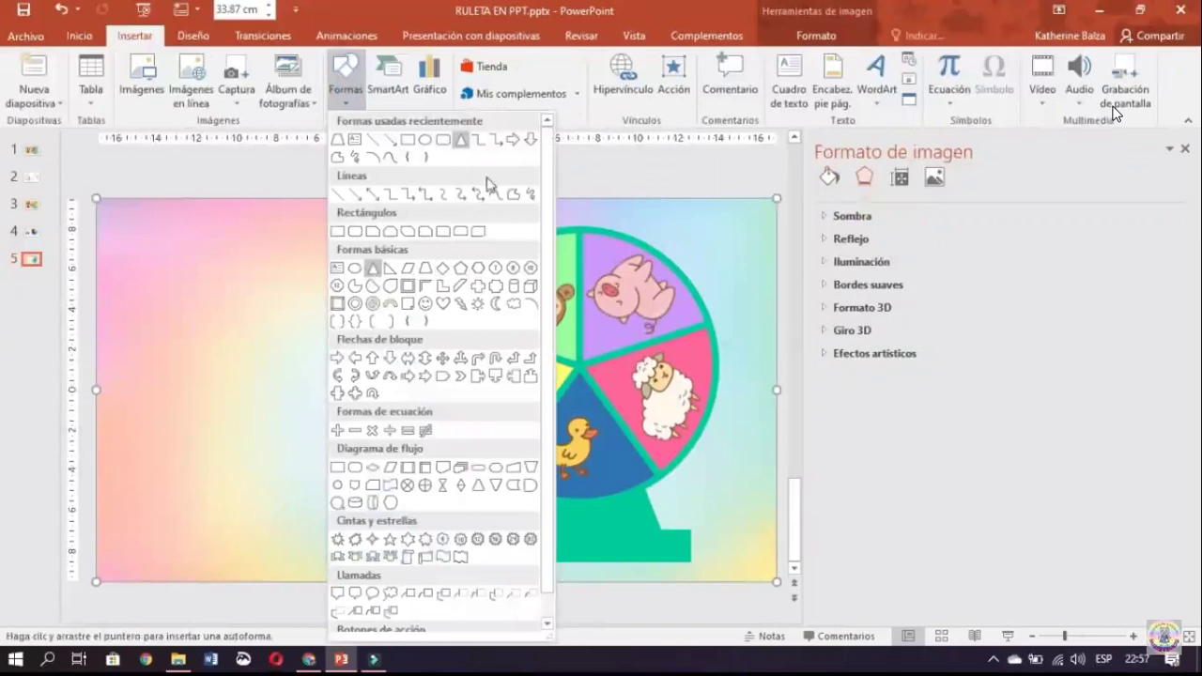
{"action": "left_click", "coordinate": [531, 140]}
{"action": "mouse_move", "coordinate": [211, 326]}
{"action": "left_mouse_down"}
{"action": "mouse_move", "coordinate": [279, 377]}
{"action": "mouse_move", "coordinate": [282, 419]}
{"action": "left_mouse_up"}
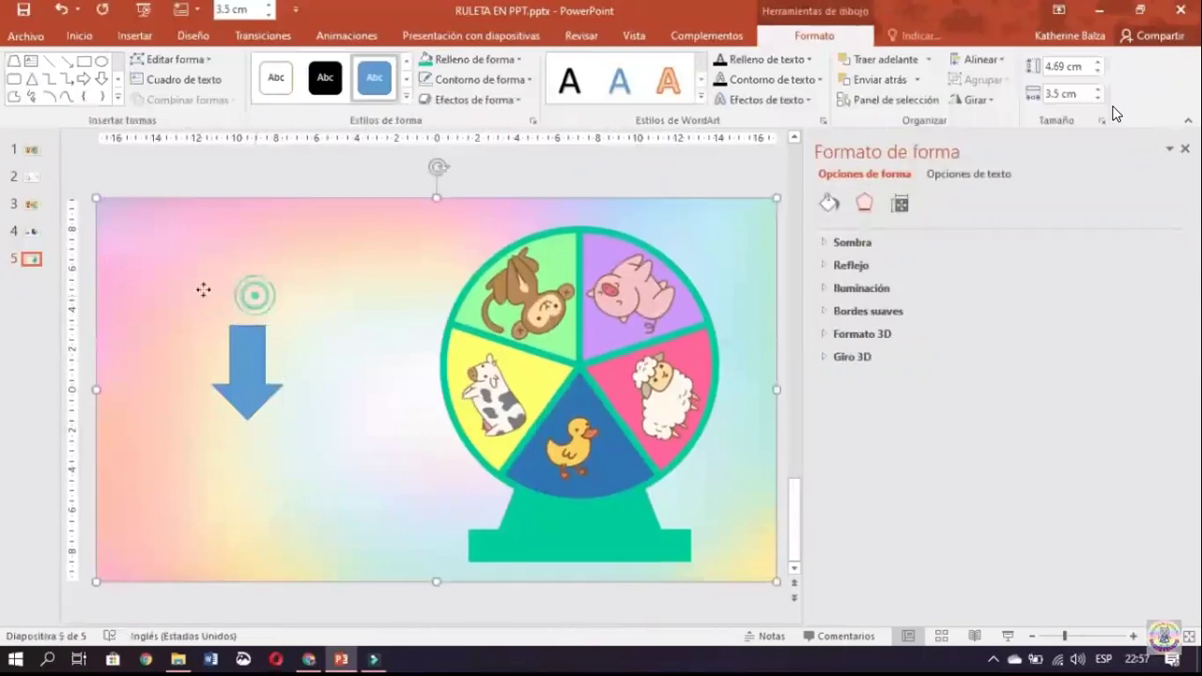
{"action": "left_click_drag", "start_coordinate": [202, 290], "coordinate": [237, 380]}
{"action": "key", "text": "Escape"}
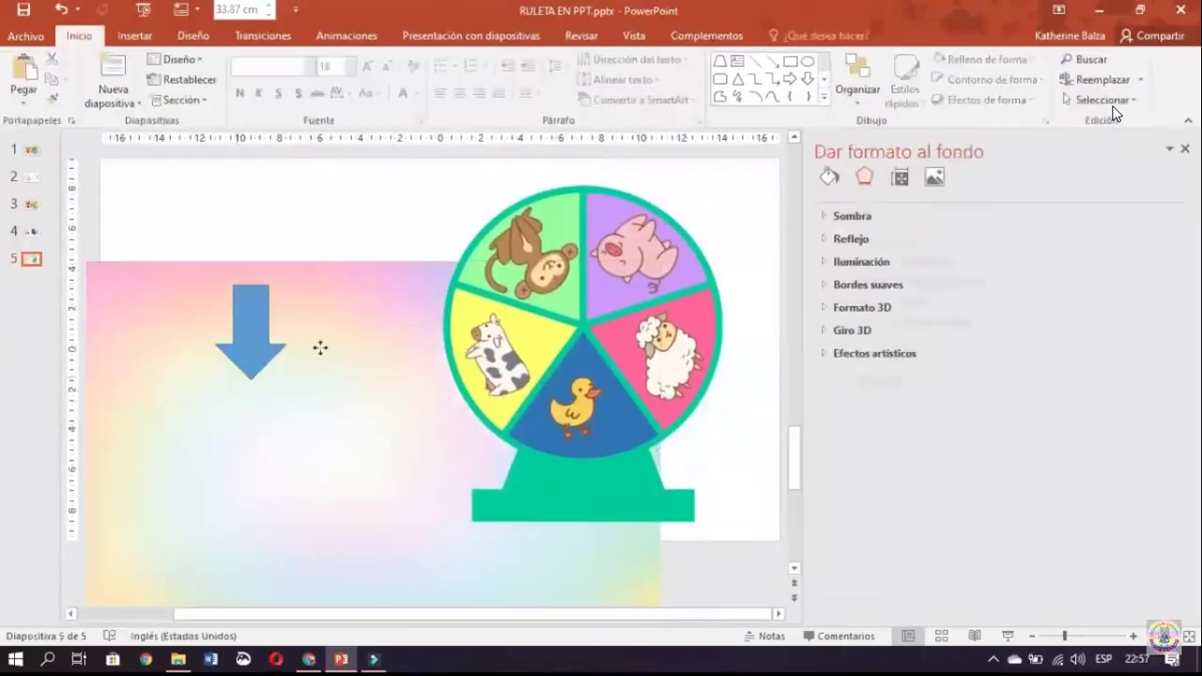
Tilt the arrow toward the yellow cow slice, place it beside the wheel, and fill it purple.
{"action": "left_click", "coordinate": [267, 345]}
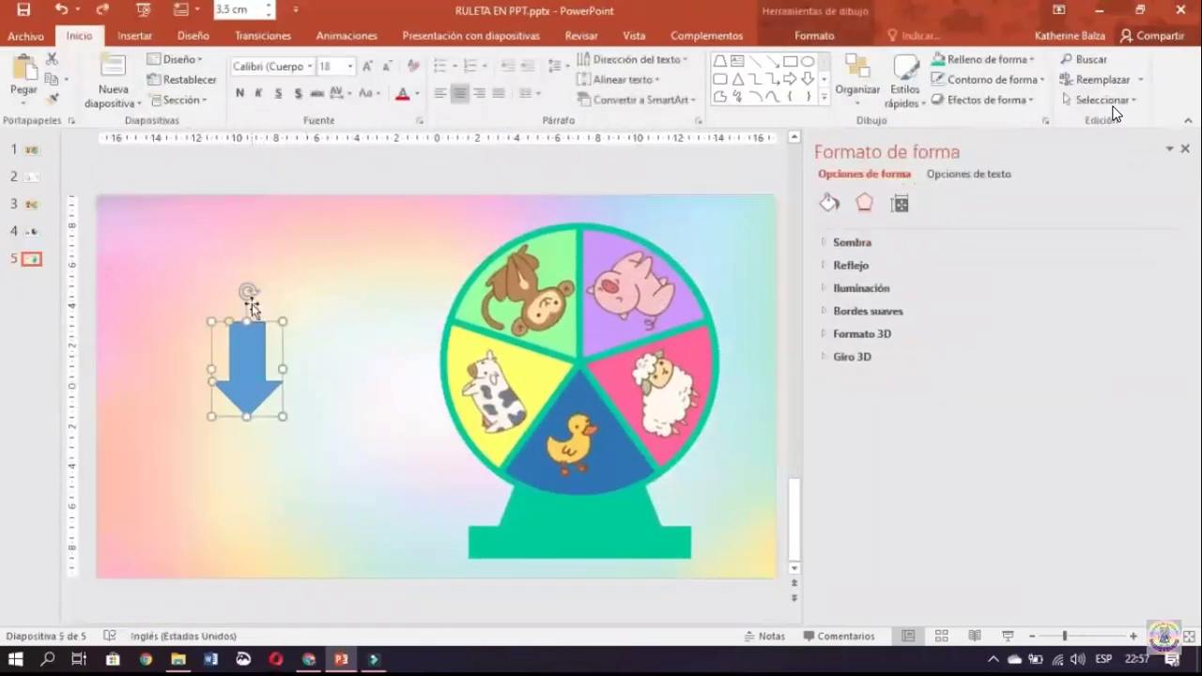
{"action": "left_click_drag", "start_coordinate": [249, 292], "coordinate": [183, 423]}
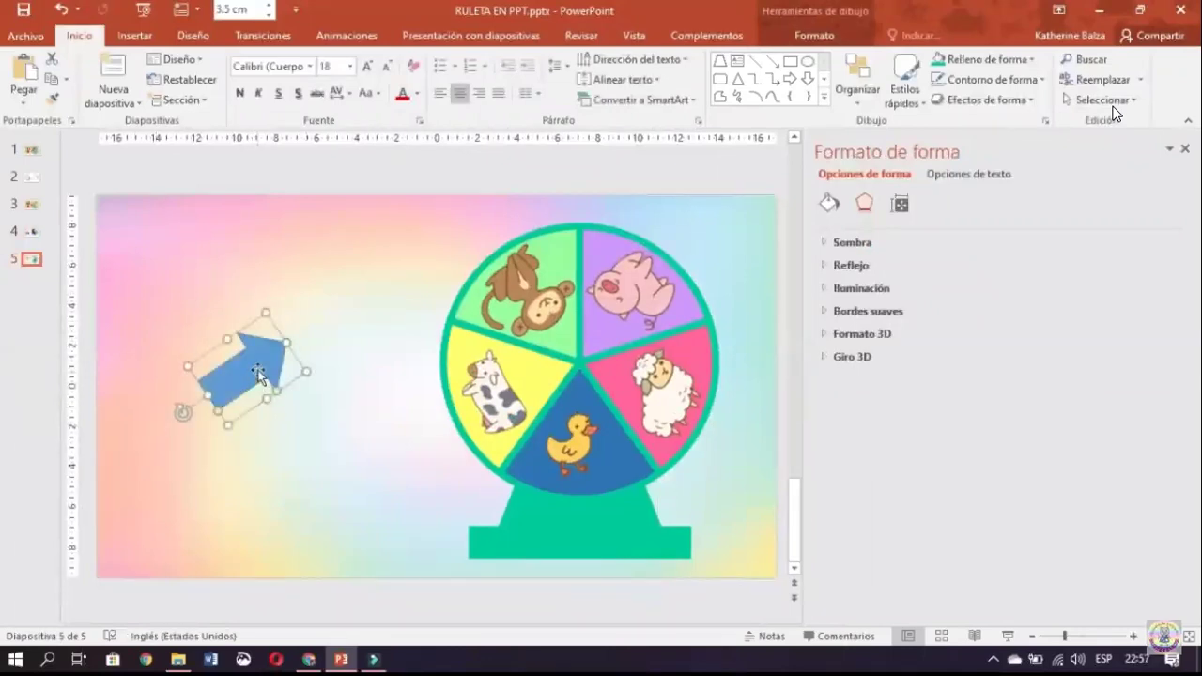
{"action": "left_click_drag", "start_coordinate": [260, 376], "coordinate": [440, 442]}
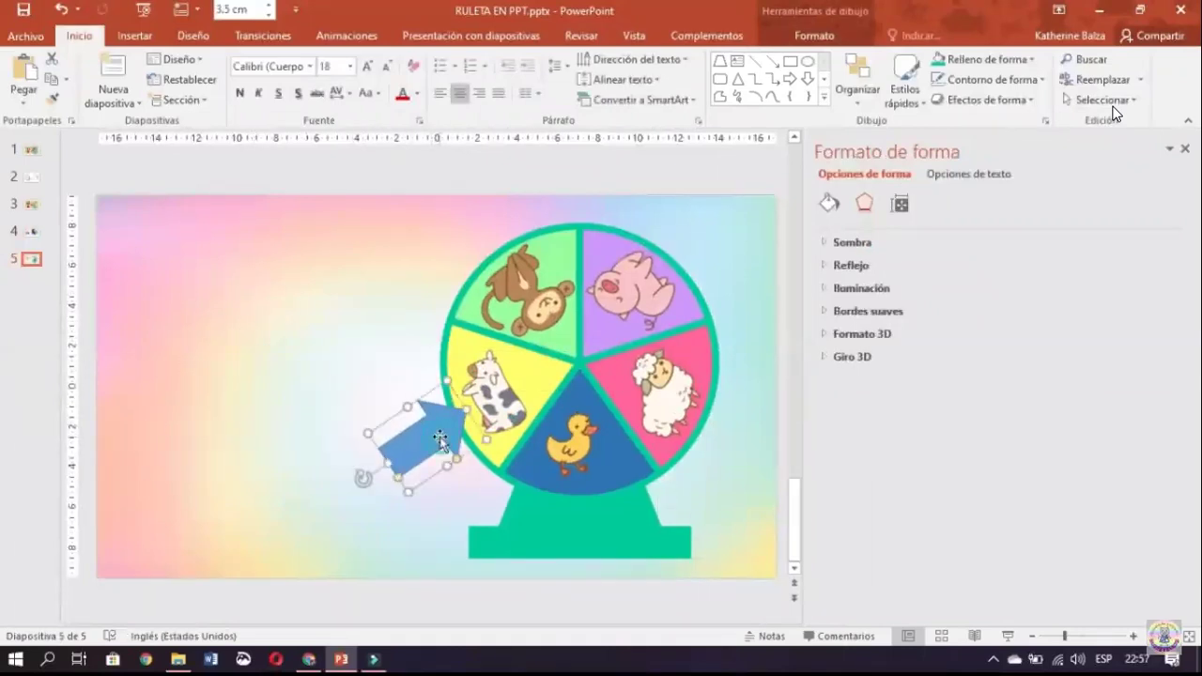
{"action": "left_click", "coordinate": [814, 34]}
{"action": "left_click", "coordinate": [467, 58]}
{"action": "left_click", "coordinate": [561, 200]}
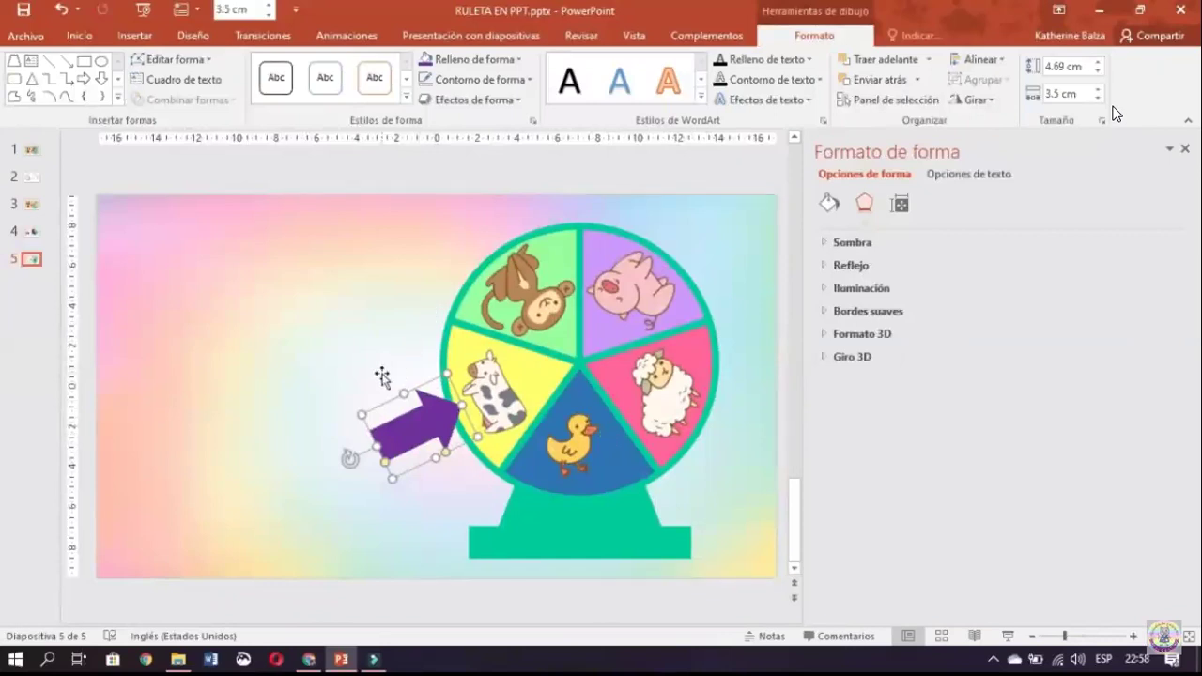
Draw a circle at the lower left of the slide and enlarge it.
{"action": "left_click", "coordinate": [101, 61]}
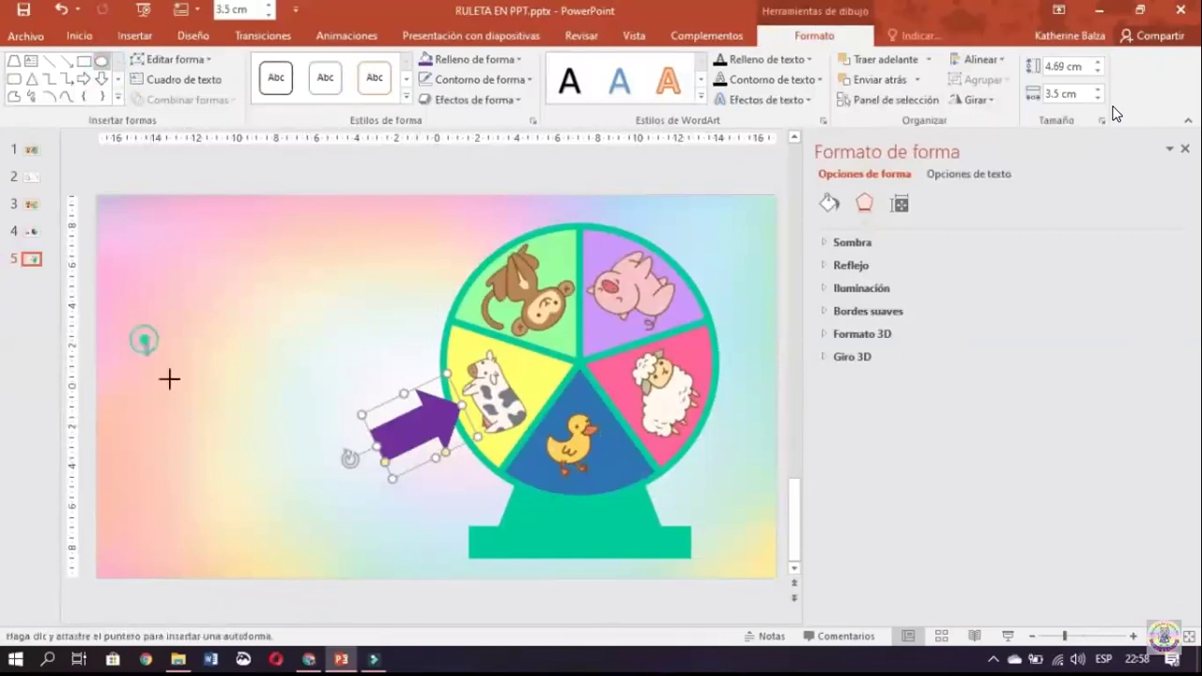
{"action": "left_click_drag", "start_coordinate": [169, 379], "coordinate": [231, 433]}
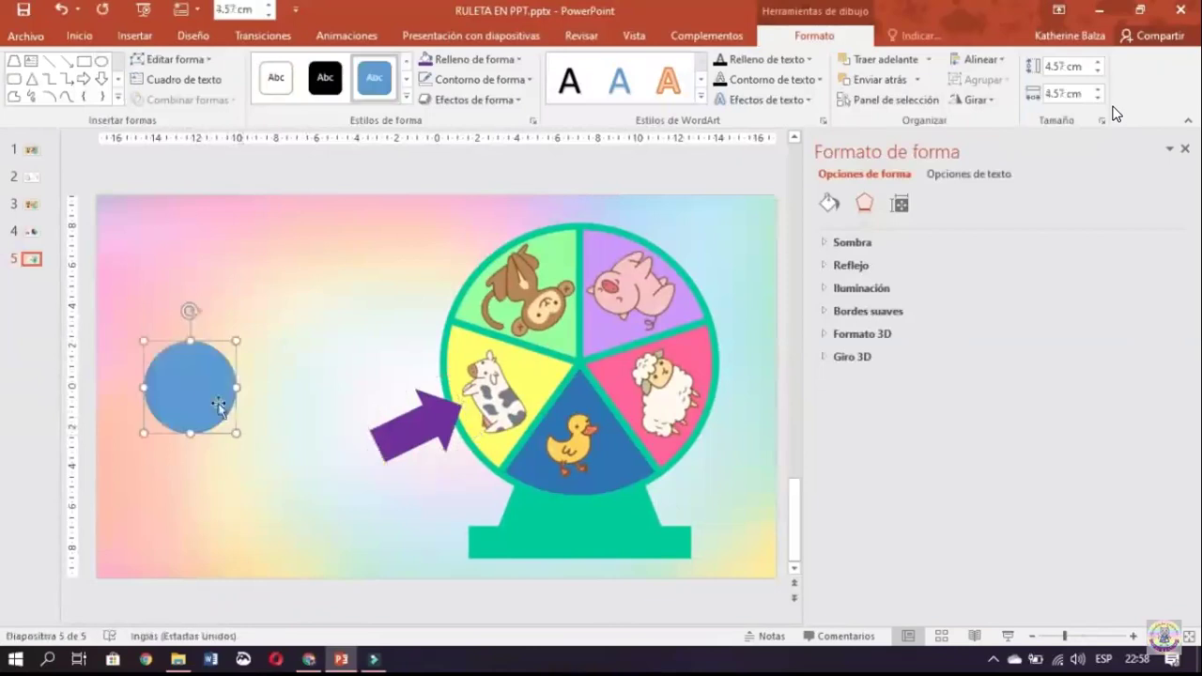
{"action": "left_click_drag", "start_coordinate": [233, 391], "coordinate": [233, 439]}
{"action": "mouse_move", "coordinate": [238, 391]}
{"action": "left_mouse_down"}
{"action": "mouse_move", "coordinate": [266, 366]}
{"action": "mouse_move", "coordinate": [237, 439]}
{"action": "left_mouse_up"}
Fill the circle red and give it the Pendiente bevel effect.
{"action": "left_click", "coordinate": [474, 59]}
{"action": "left_click", "coordinate": [439, 193]}
{"action": "left_click", "coordinate": [474, 100]}
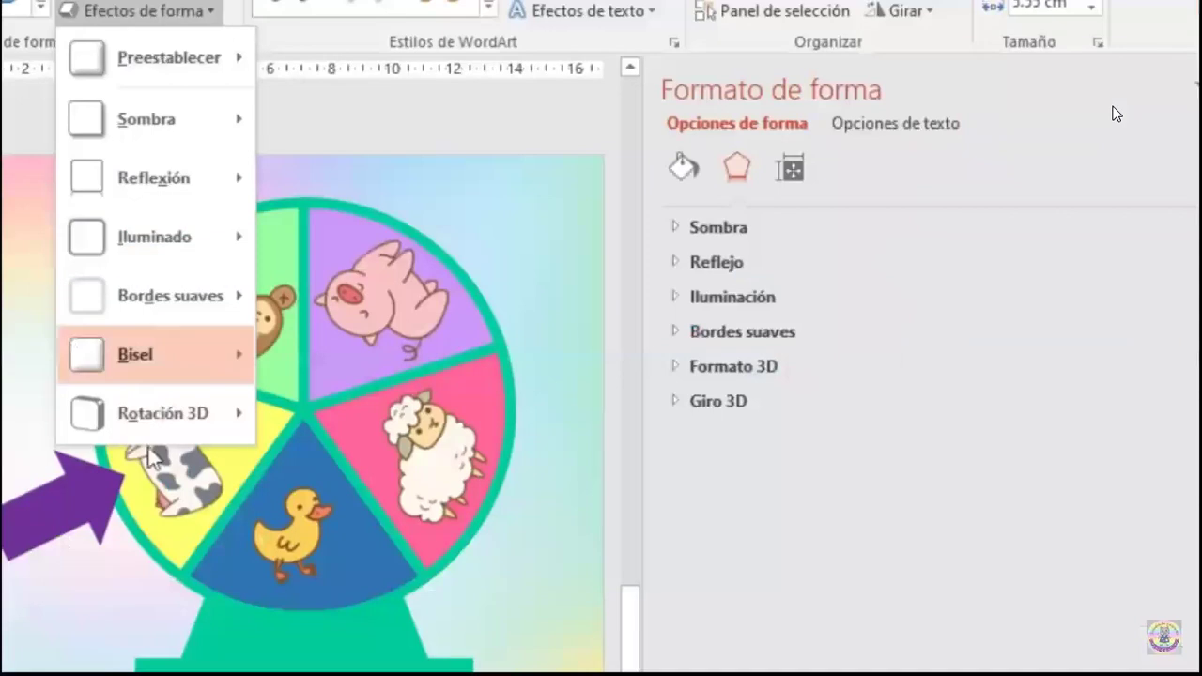
{"action": "mouse_move", "coordinate": [481, 325]}
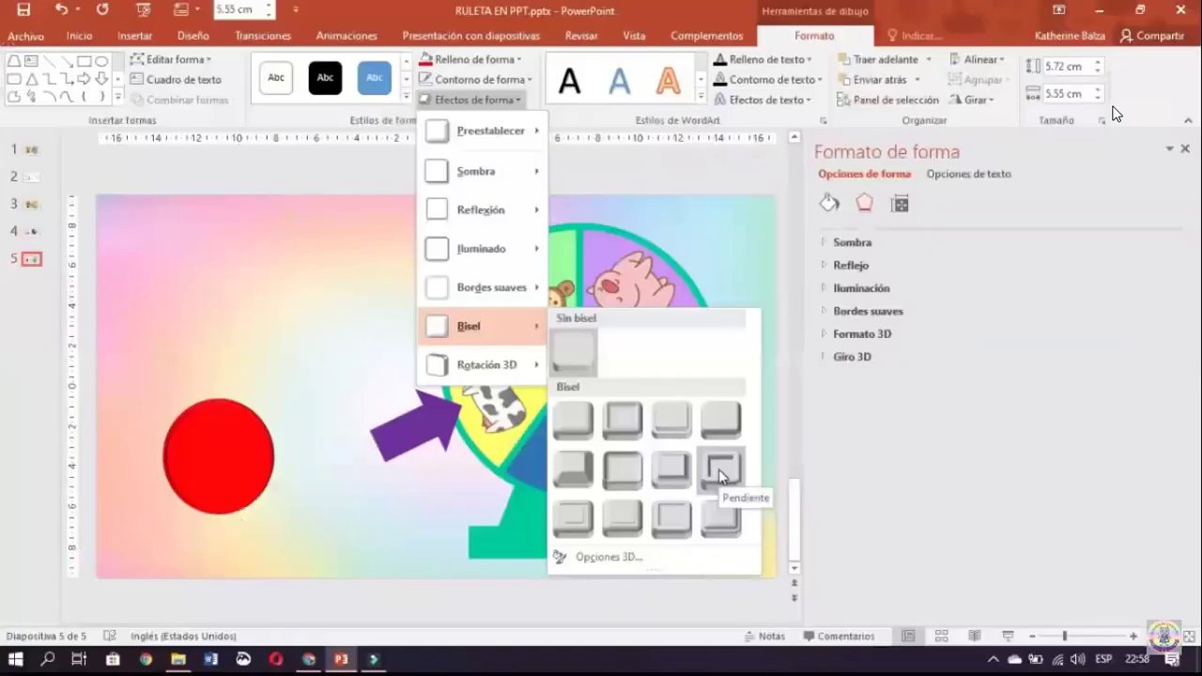
{"action": "left_click", "coordinate": [721, 476]}
{"action": "left_click", "coordinate": [164, 79]}
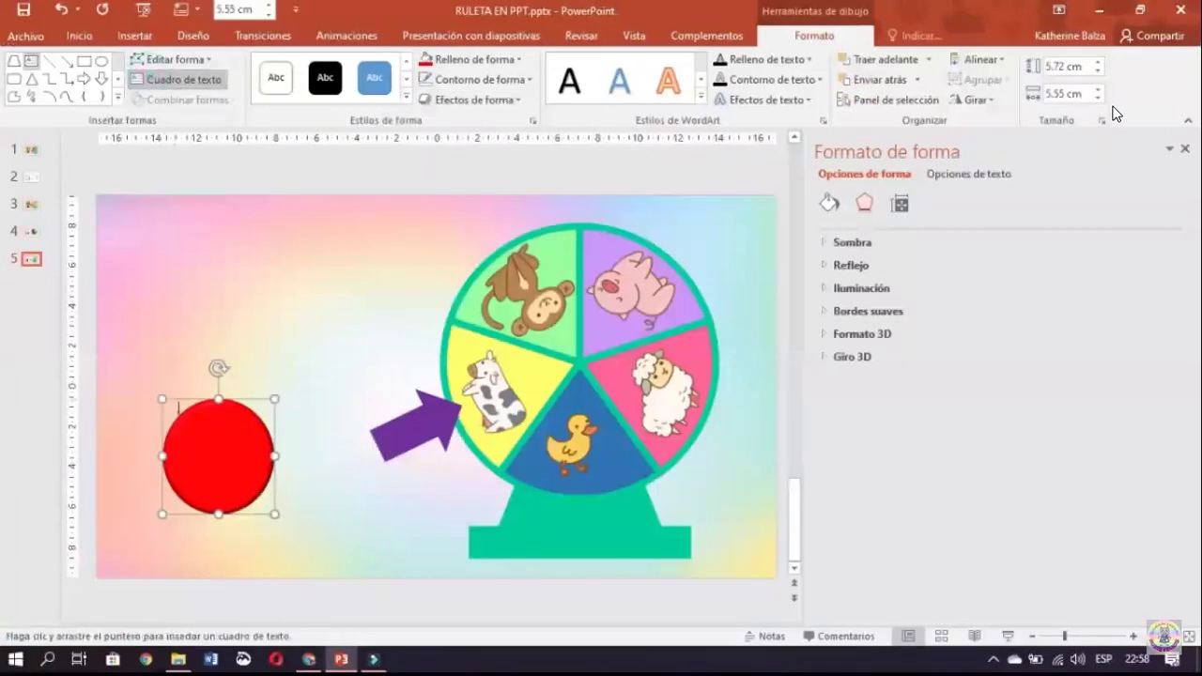
Add a centred PARAR text box on the red circle and enlarge it to 36 pt.
{"action": "left_click_drag", "start_coordinate": [187, 438], "coordinate": [272, 467]}
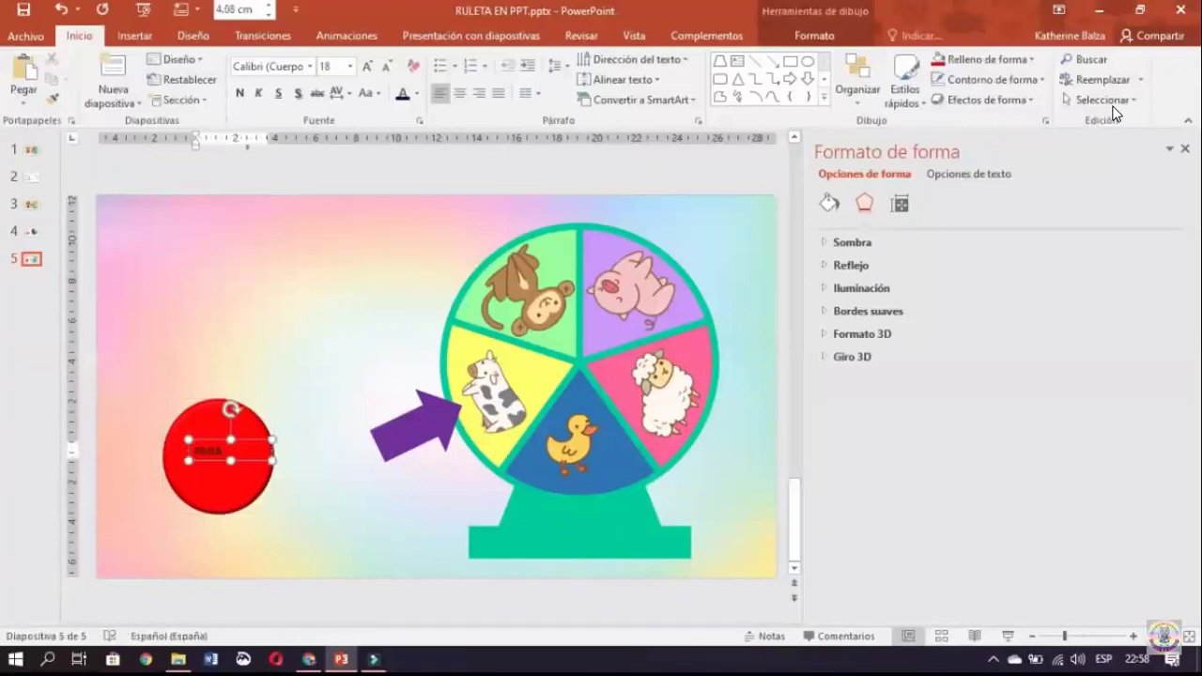
{"action": "left_click", "coordinate": [462, 94]}
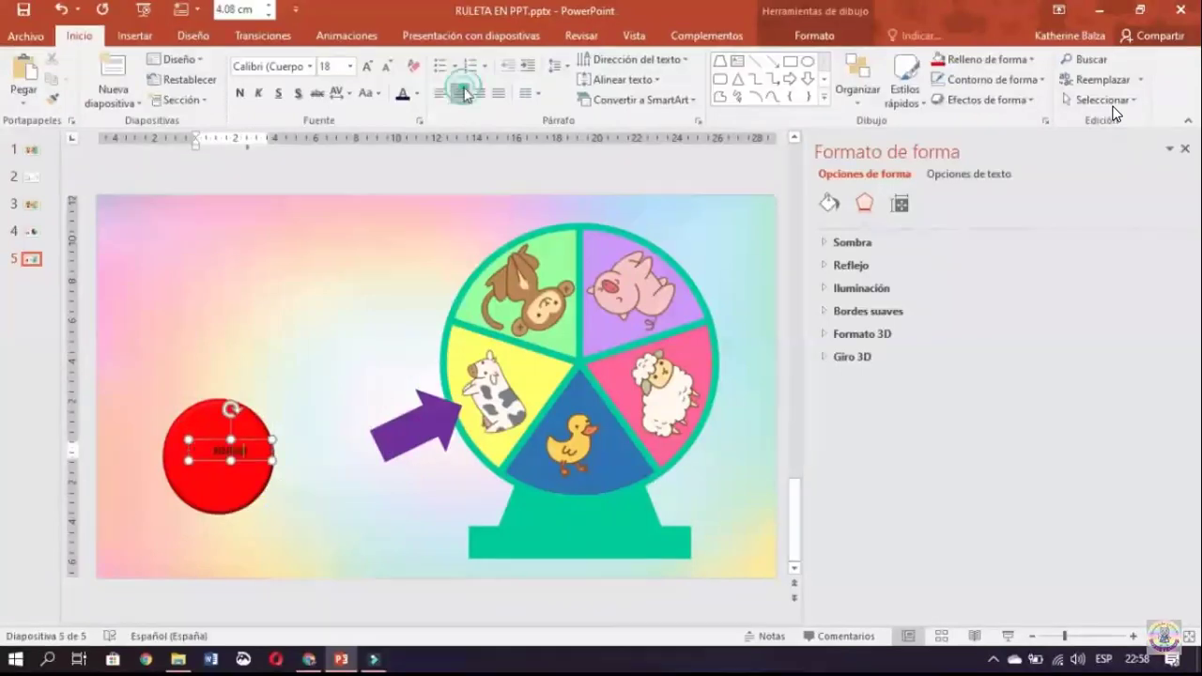
{"action": "left_click_drag", "start_coordinate": [255, 443], "coordinate": [246, 449]}
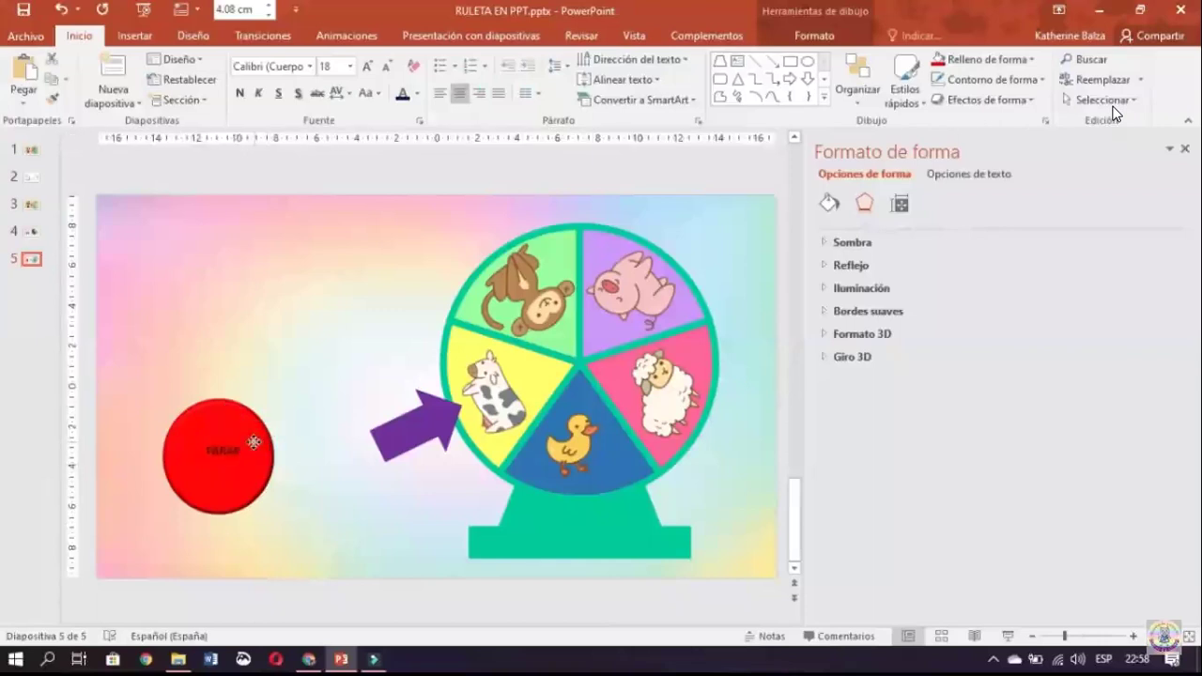
{"action": "left_click", "coordinate": [365, 67]}
{"action": "left_click", "coordinate": [365, 67]}
{"action": "left_click", "coordinate": [365, 66]}
{"action": "left_click", "coordinate": [365, 66]}
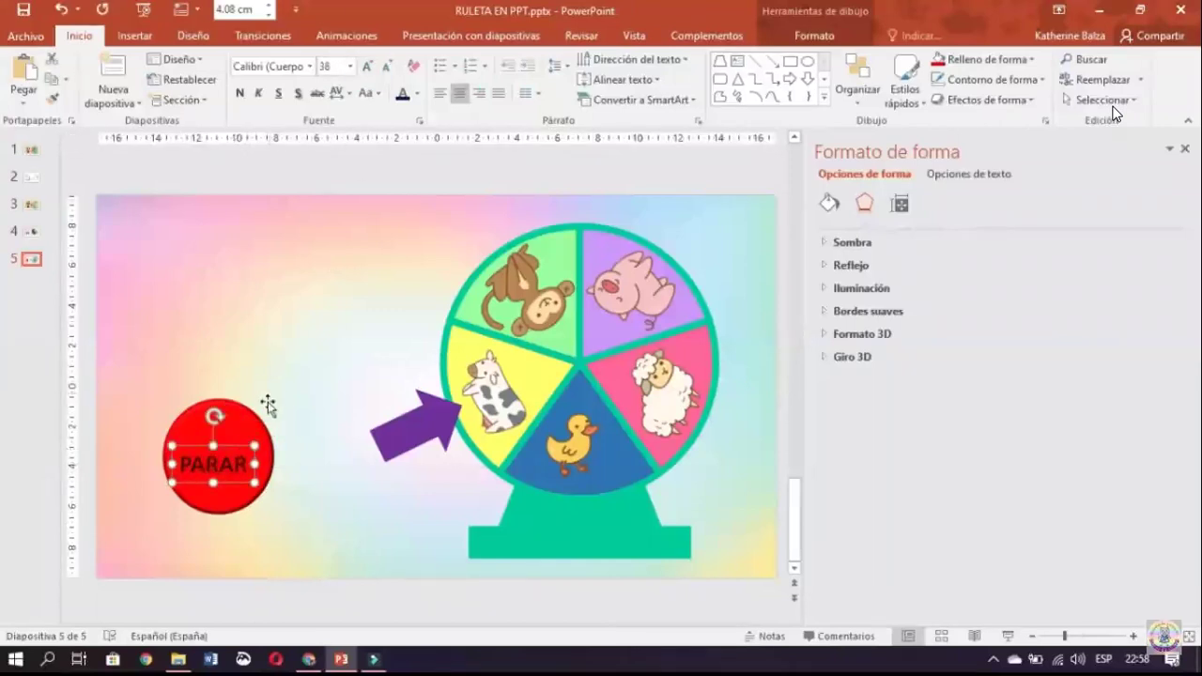
Apply the Adventuring font to PARAR, then select both the circle and the text box.
{"action": "left_click", "coordinate": [269, 66]}
{"action": "left_click", "coordinate": [309, 66]}
{"action": "scroll", "coordinate": [342, 412], "scroll_direction": "down", "scroll_amount": 5}
{"action": "left_click", "coordinate": [343, 406]}
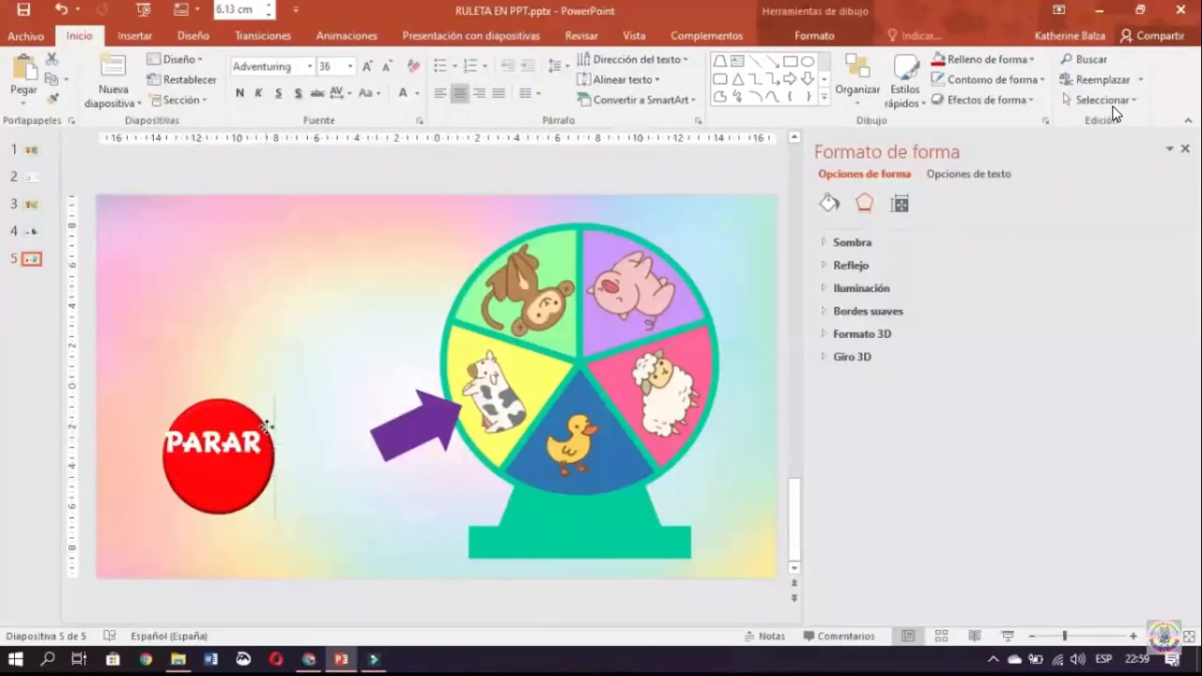
{"action": "left_click", "coordinate": [274, 442]}
{"action": "left_click", "coordinate": [223, 438]}
{"action": "left_click", "coordinate": [239, 424]}
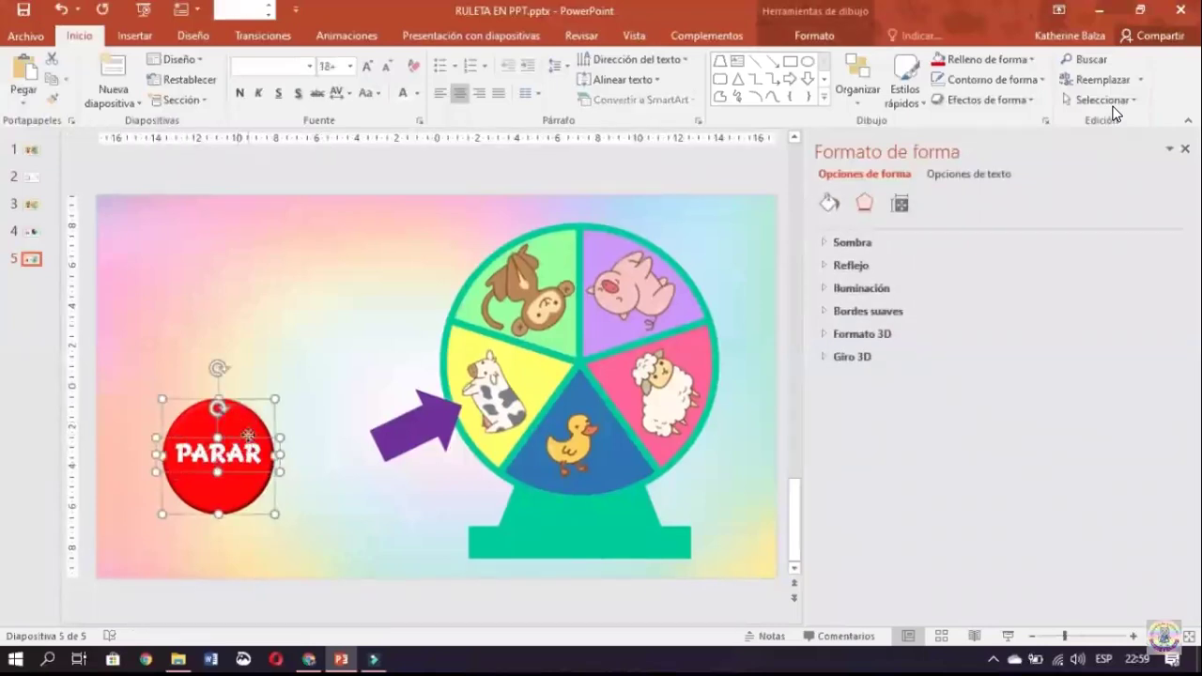
Group the red circle and PARAR text into a single button with Agrupar.
{"action": "right_click", "coordinate": [249, 439]}
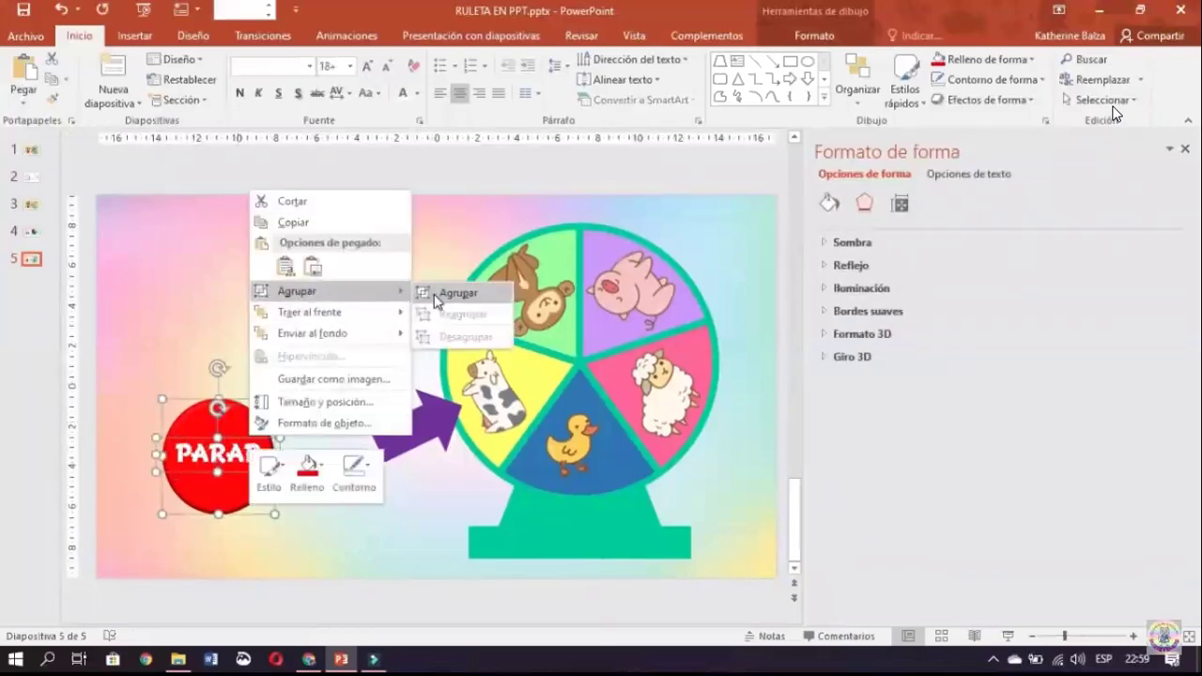
{"action": "left_click", "coordinate": [441, 291]}
{"action": "left_click", "coordinate": [552, 535]}
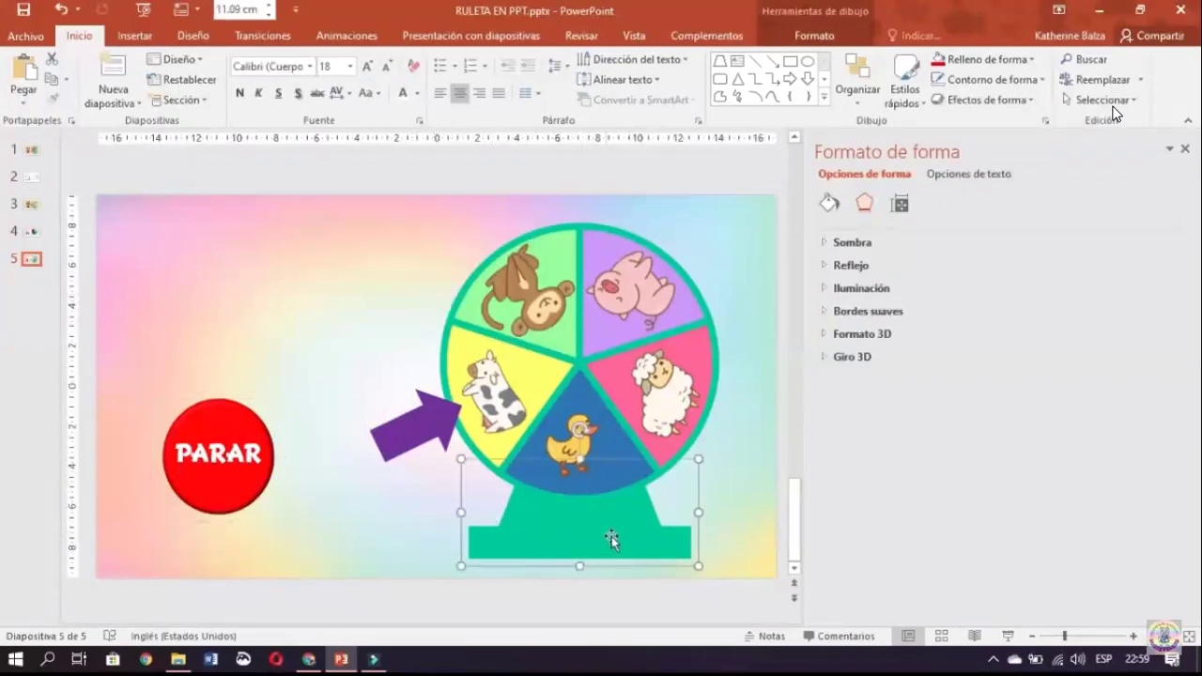
Select the purple arrow and bring up its shape effects options.
{"action": "left_click", "coordinate": [413, 427]}
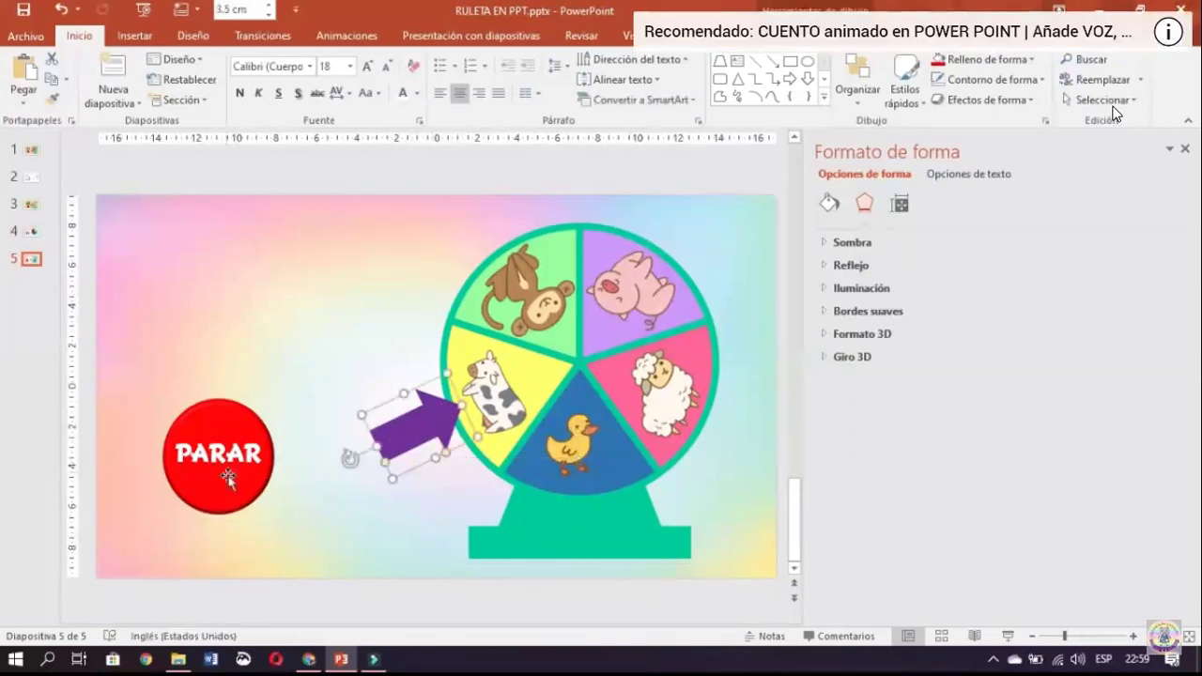
{"action": "left_click", "coordinate": [229, 478]}
{"action": "double_click", "coordinate": [399, 420]}
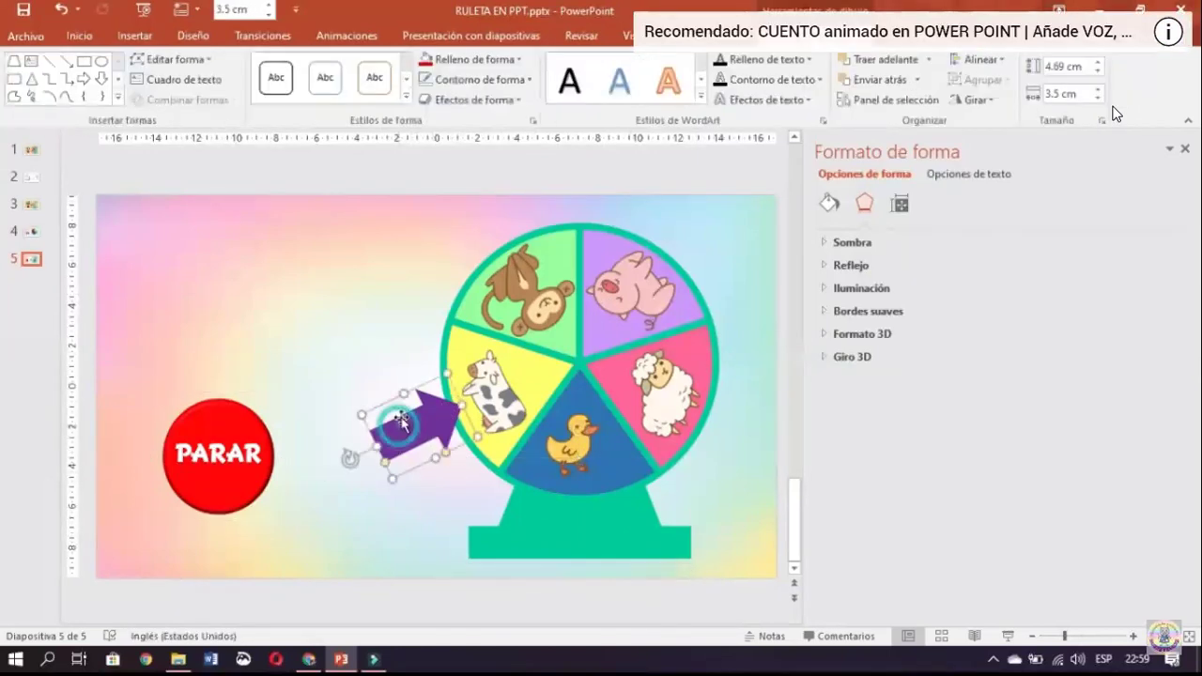
{"action": "left_click", "coordinate": [474, 100]}
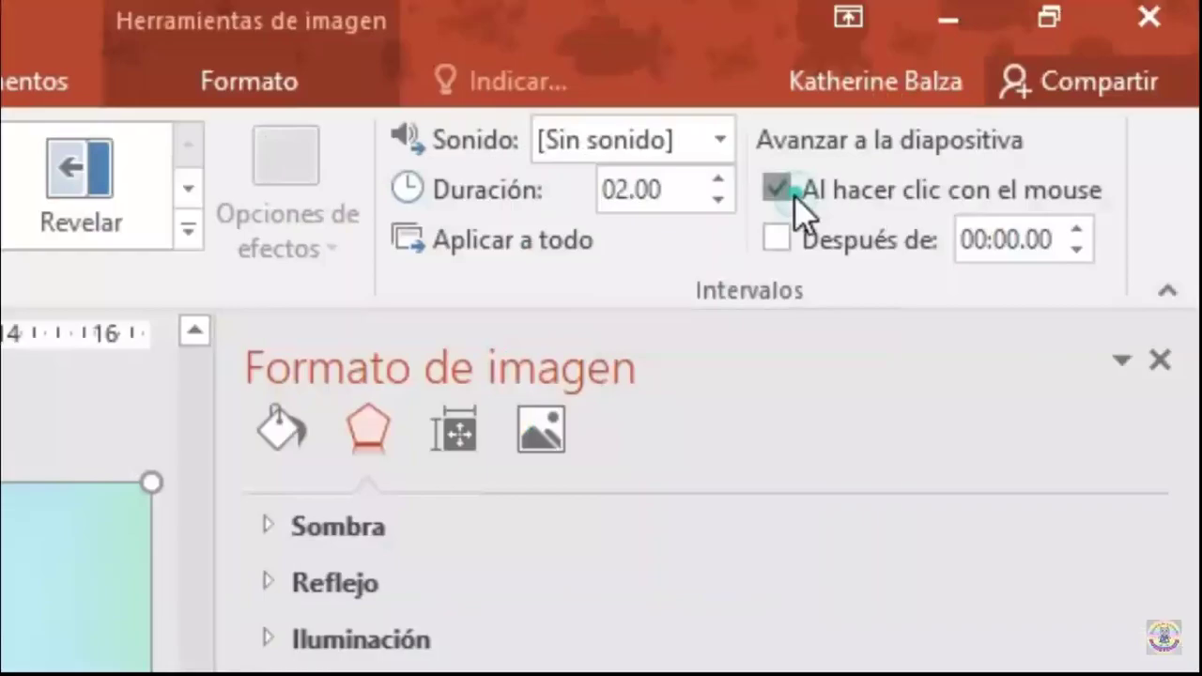
Turn off advancing on mouse click, then group the monkey, pig, sheep, duck and cow slices.
{"action": "left_click", "coordinate": [778, 190]}
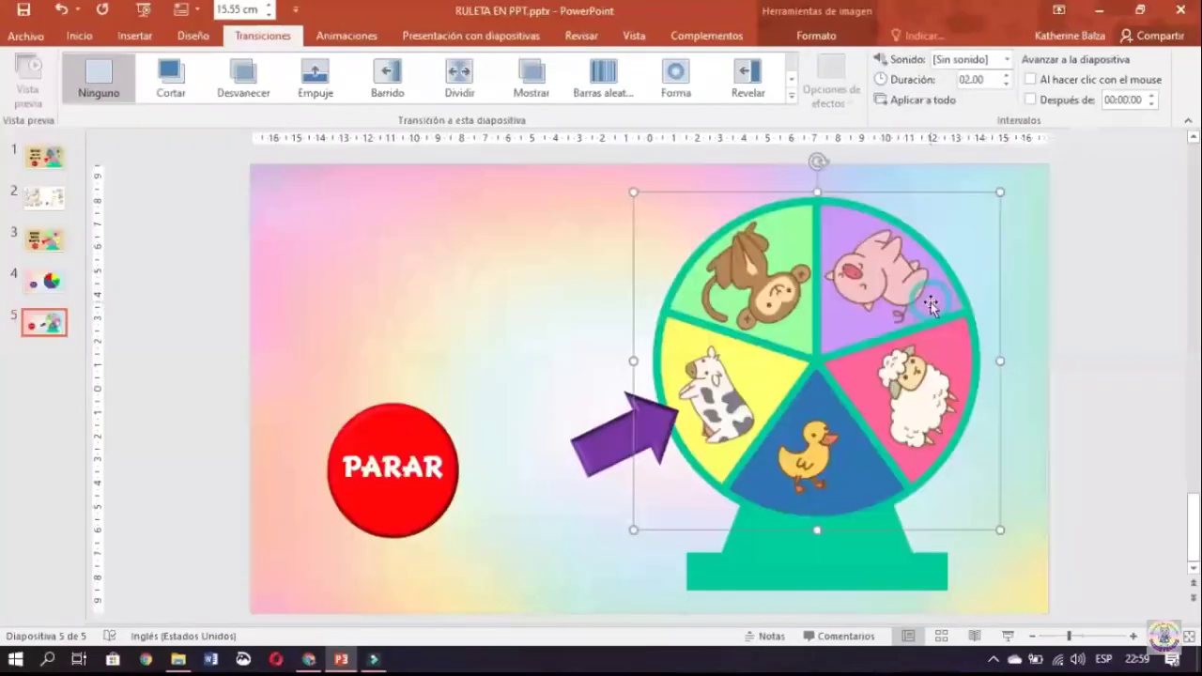
{"action": "left_click", "coordinate": [932, 304]}
{"action": "left_click", "coordinate": [890, 281], "text": "shift"}
{"action": "left_click", "coordinate": [915, 390], "text": "shift"}
{"action": "left_click", "coordinate": [800, 458], "text": "shift"}
{"action": "left_click", "coordinate": [715, 413], "text": "shift"}
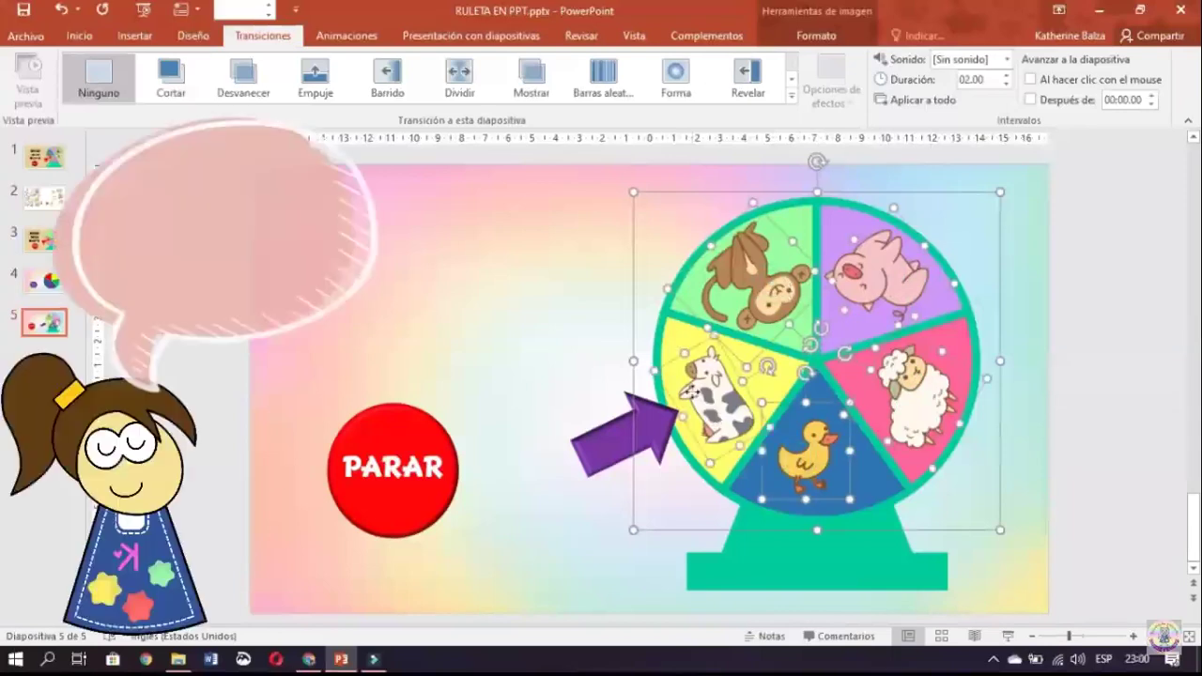
{"action": "right_click", "coordinate": [672, 324]}
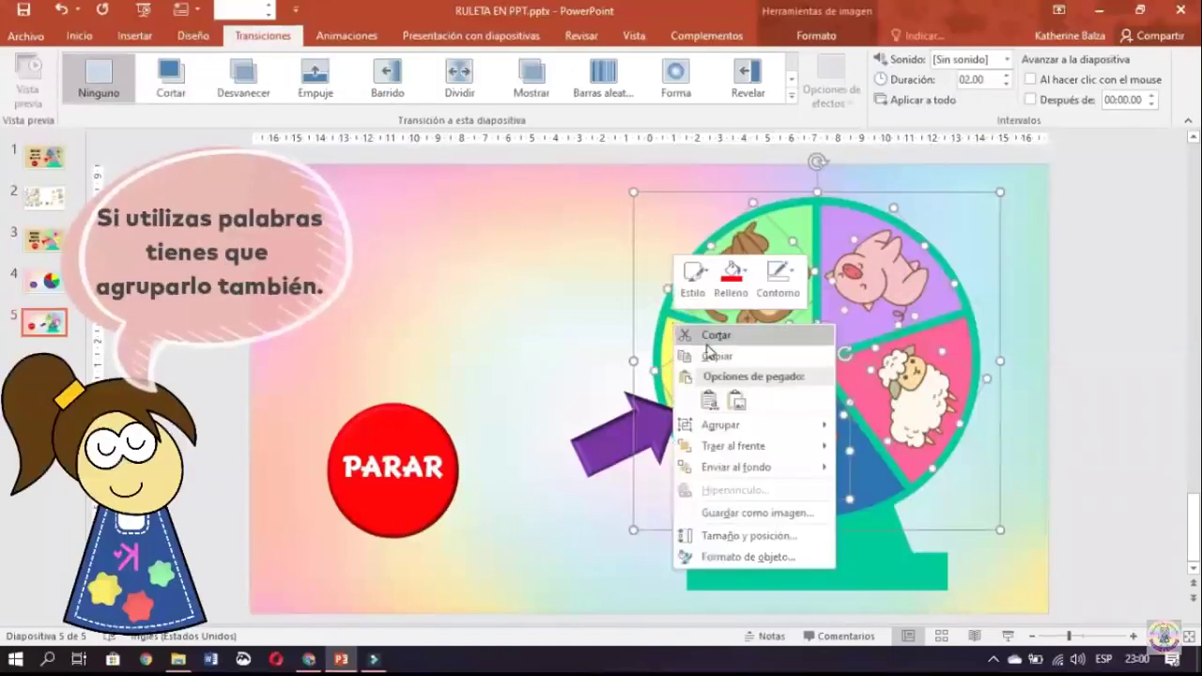
{"action": "mouse_move", "coordinate": [720, 425]}
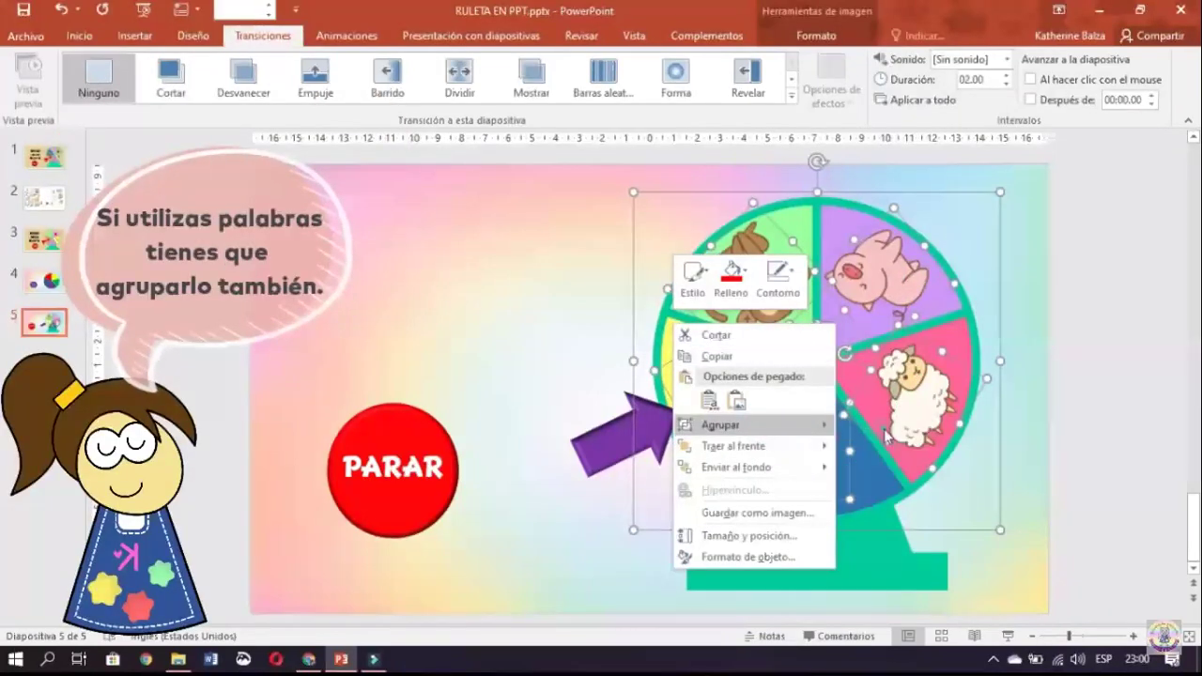
{"action": "left_click", "coordinate": [885, 434]}
Glance at Animaciones, return to Inicio, and select the PARAR button.
{"action": "left_click", "coordinate": [338, 36]}
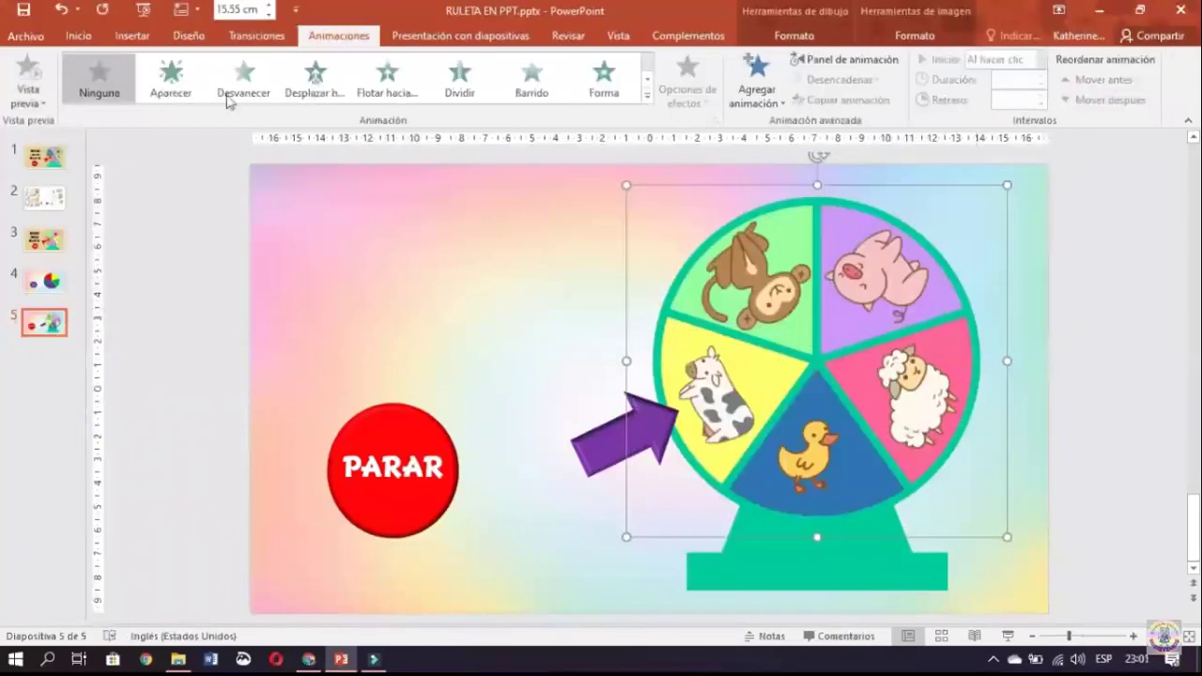
{"action": "left_click", "coordinate": [80, 38]}
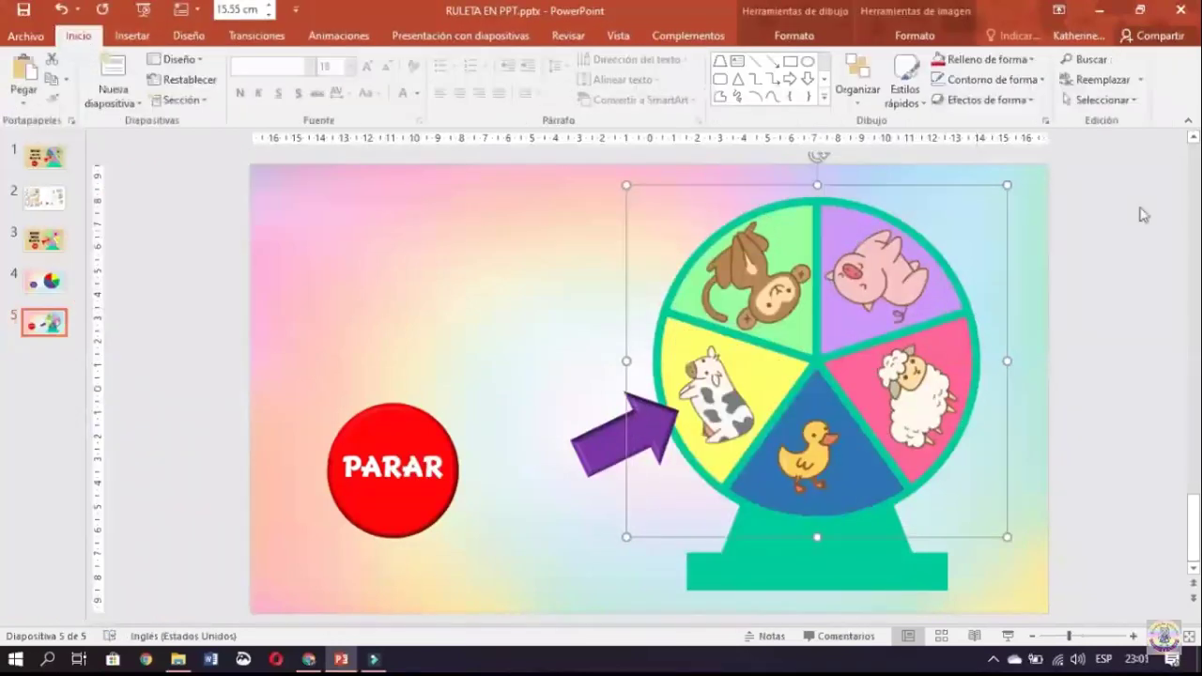
{"action": "left_click", "coordinate": [398, 403]}
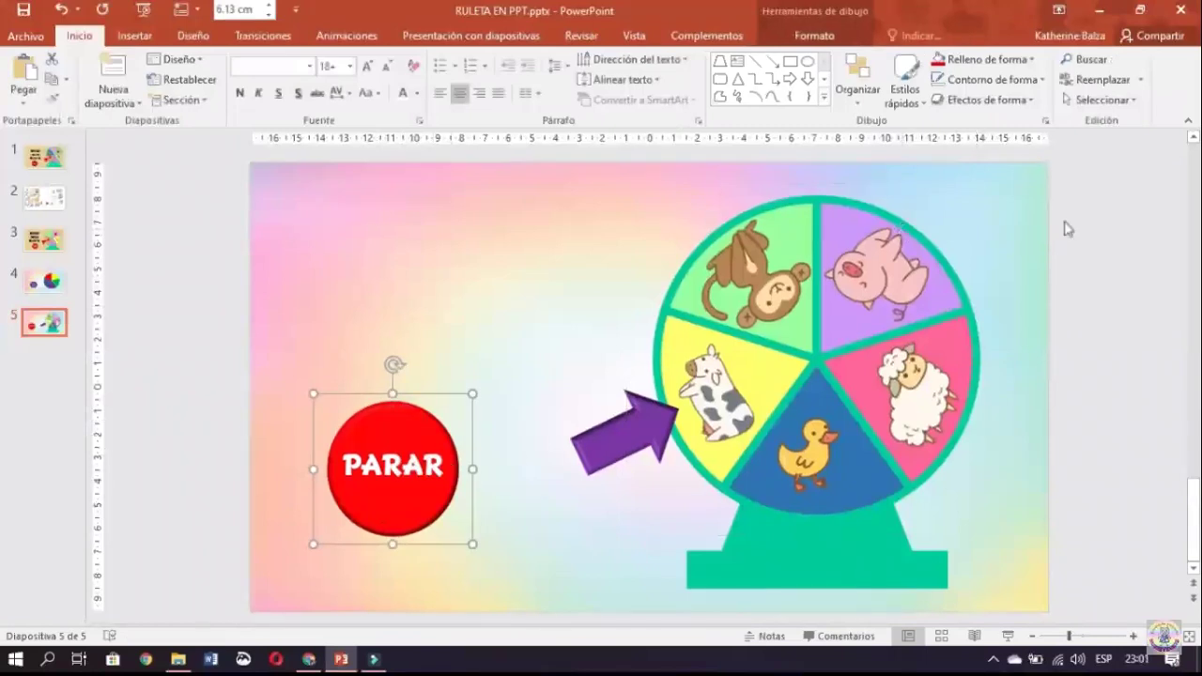
Show the Selection Pane and toggle the PARAR group's visibility off and back on.
{"action": "left_click", "coordinate": [1091, 103]}
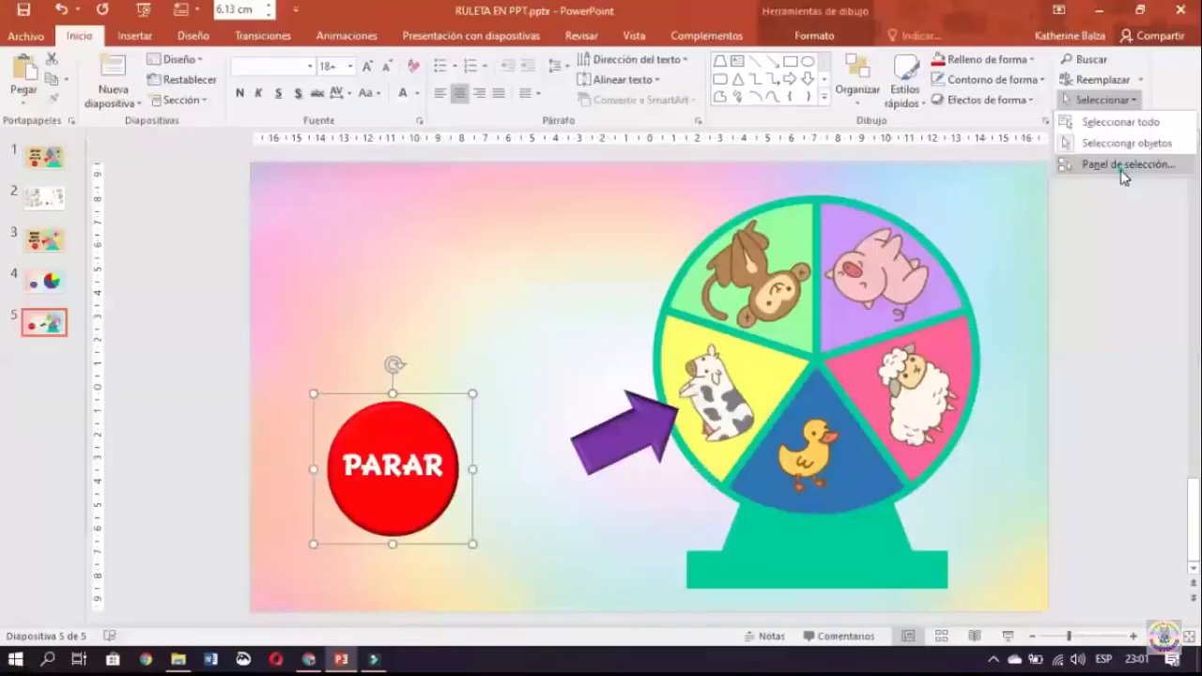
{"action": "left_click", "coordinate": [1123, 165]}
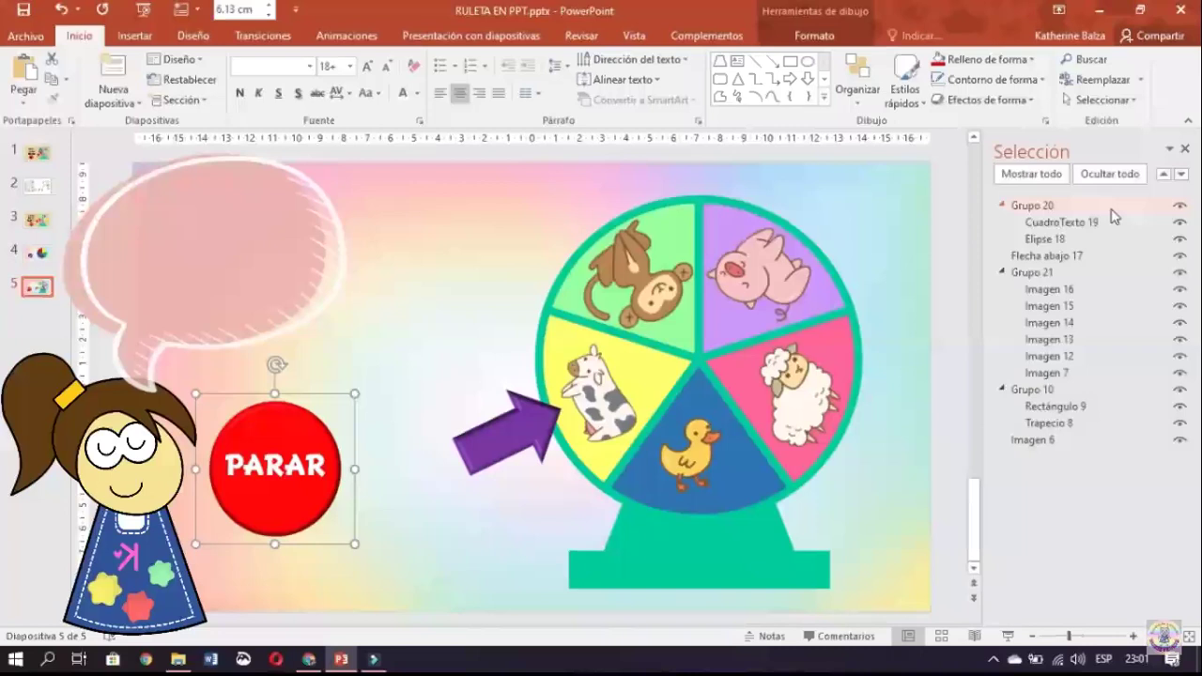
{"action": "left_click", "coordinate": [1179, 205]}
{"action": "left_click", "coordinate": [1179, 205]}
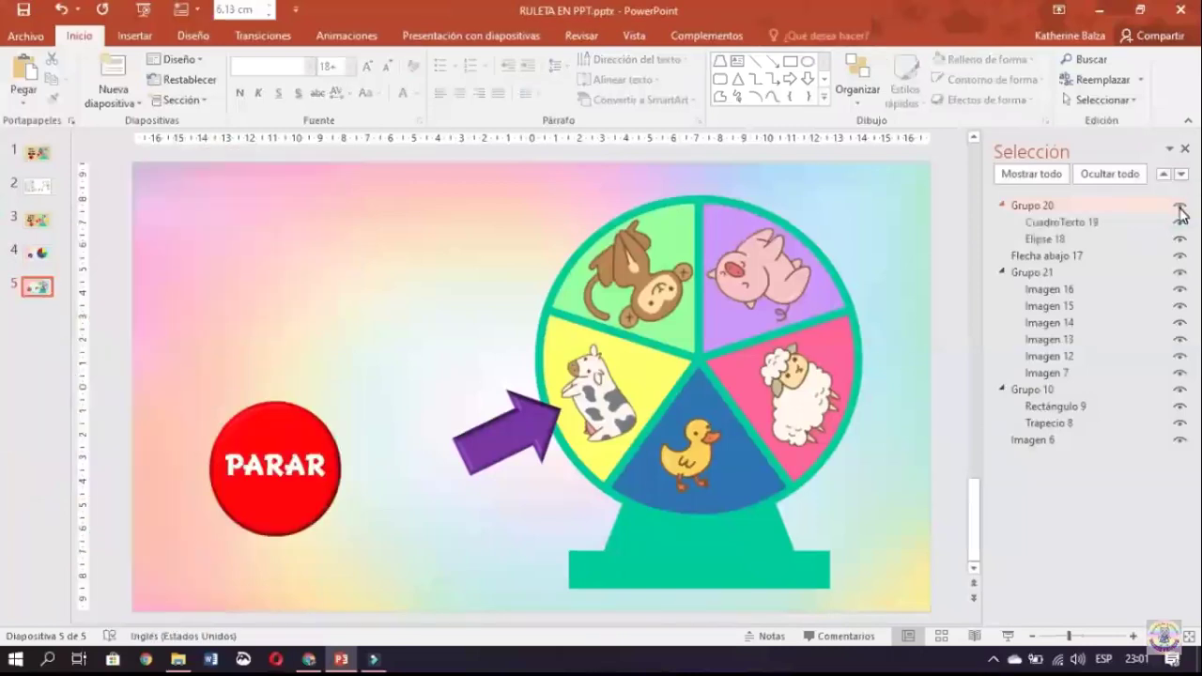
Rename the PARAR button group from Grupo 20 to BOTÓN.
{"action": "left_click", "coordinate": [1048, 207]}
{"action": "left_click", "coordinate": [1049, 207]}
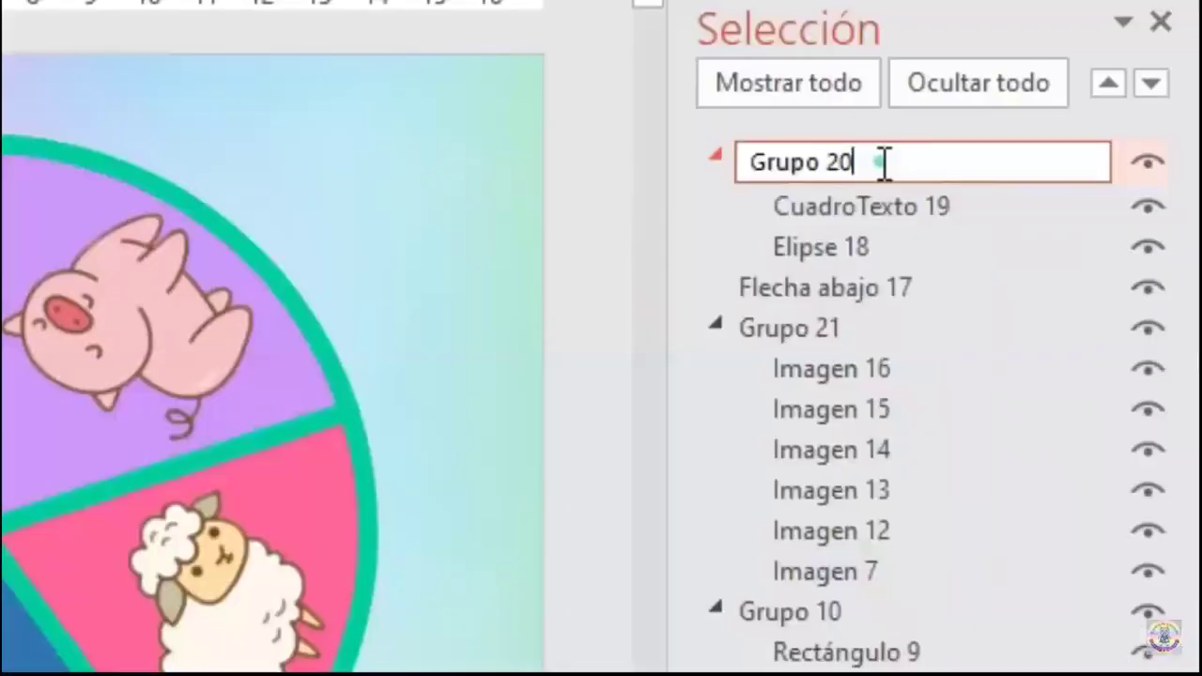
{"action": "left_click_drag", "start_coordinate": [883, 161], "coordinate": [607, 172]}
{"action": "type", "text": "BOTÓ"}
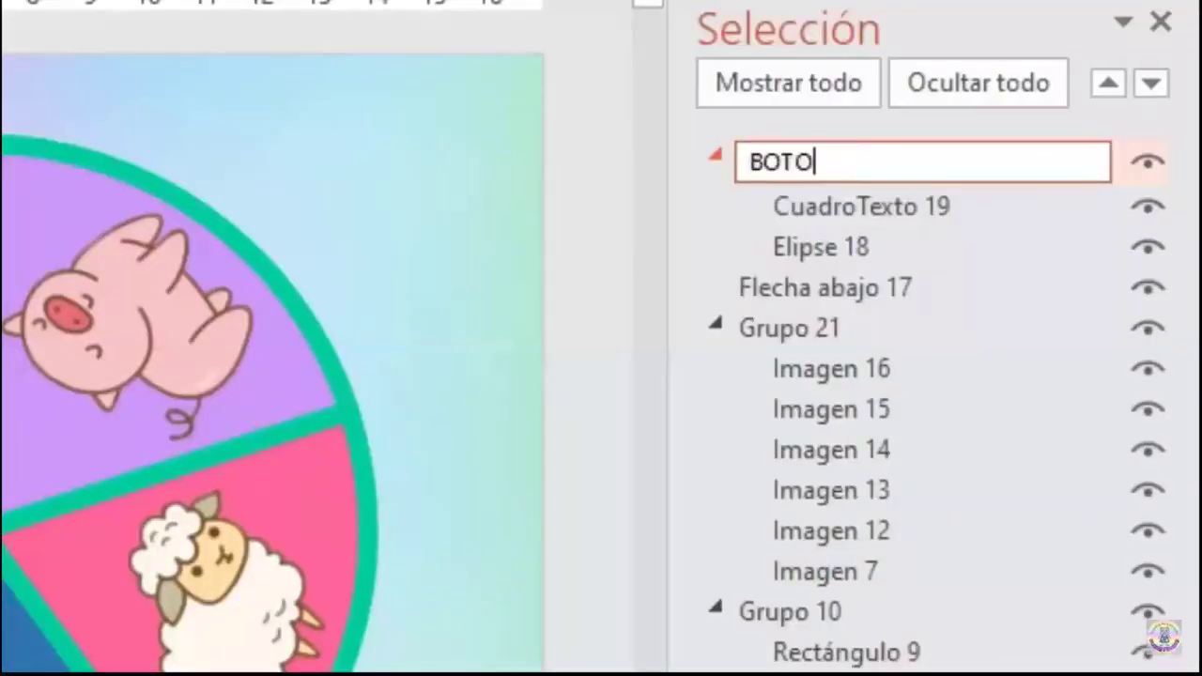
{"action": "type", "text": "N"}
{"action": "key", "text": "Return"}
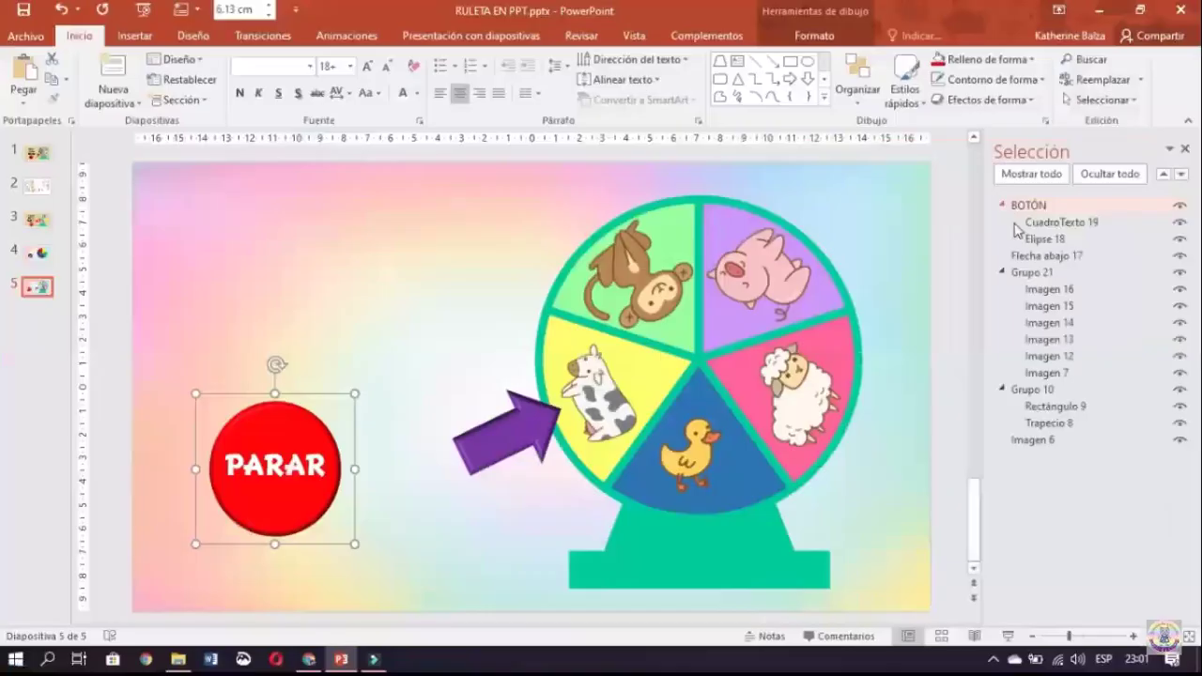
Check each listed object—text, circle, arrow, wheel, stand, background—and begin renaming Grupo 21.
{"action": "left_click", "coordinate": [1068, 223]}
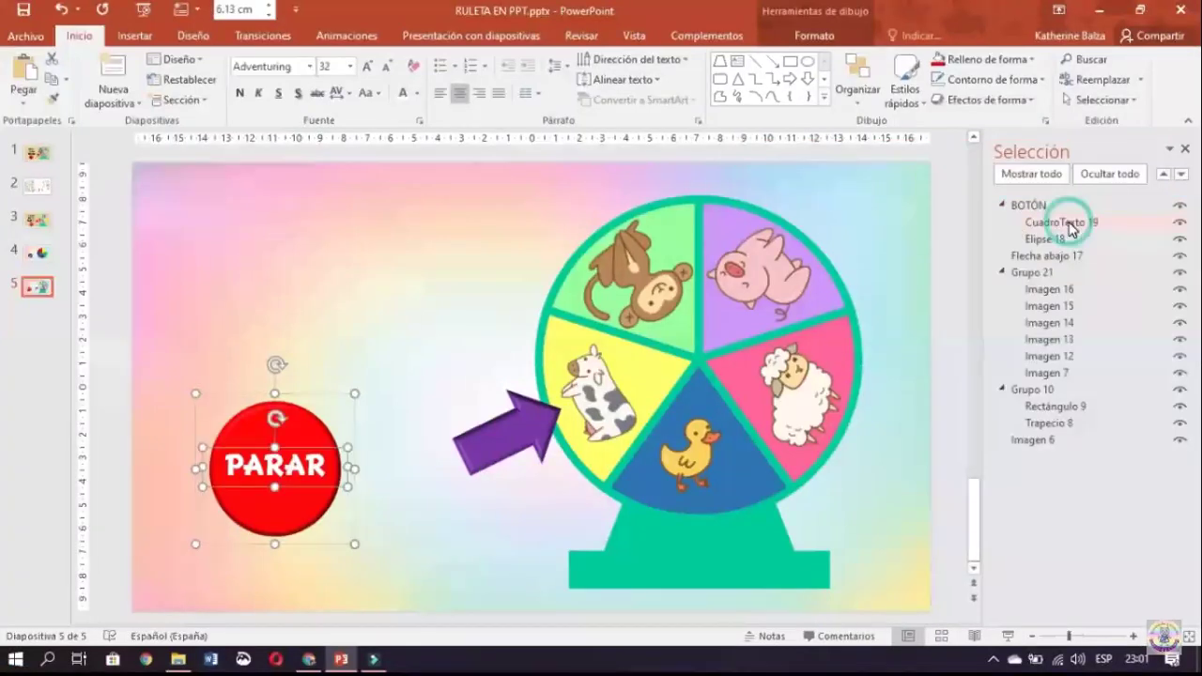
{"action": "left_click", "coordinate": [1069, 239]}
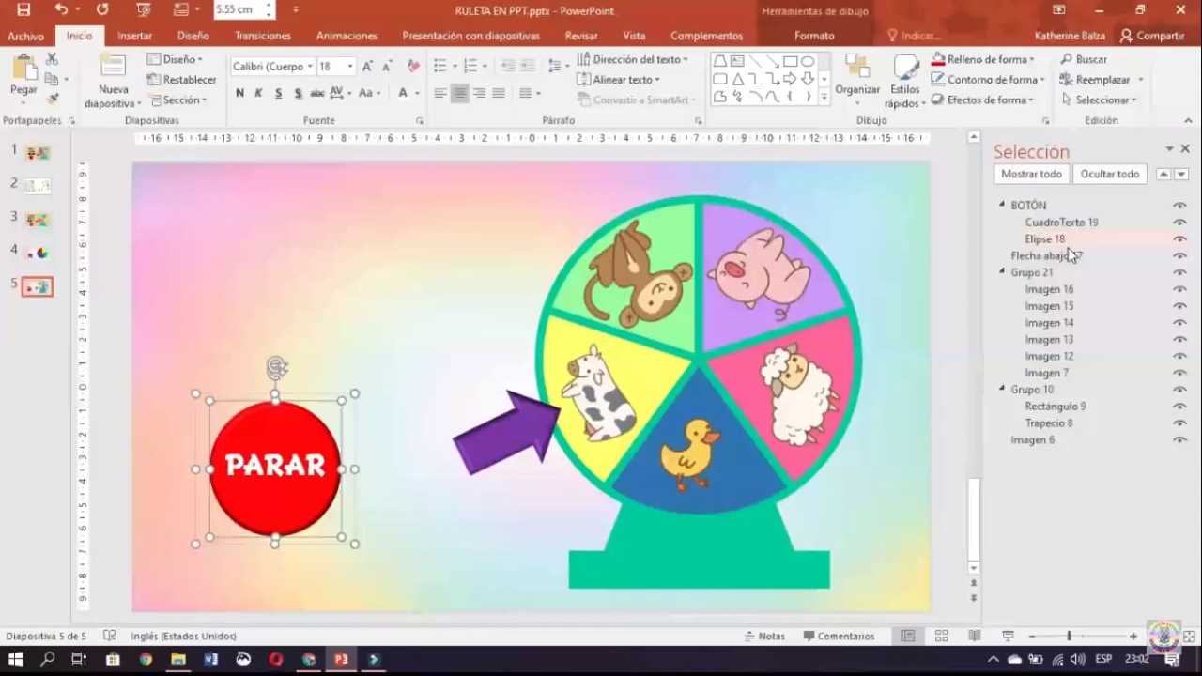
{"action": "left_click", "coordinate": [1072, 255]}
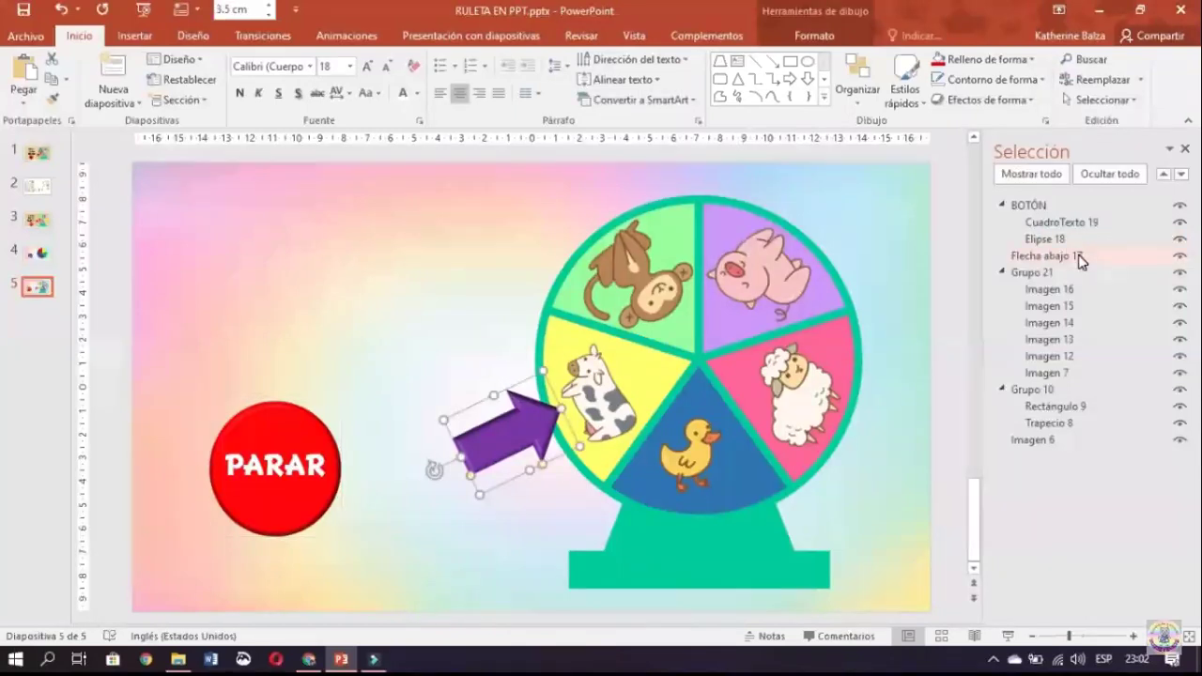
{"action": "left_click", "coordinate": [1060, 273]}
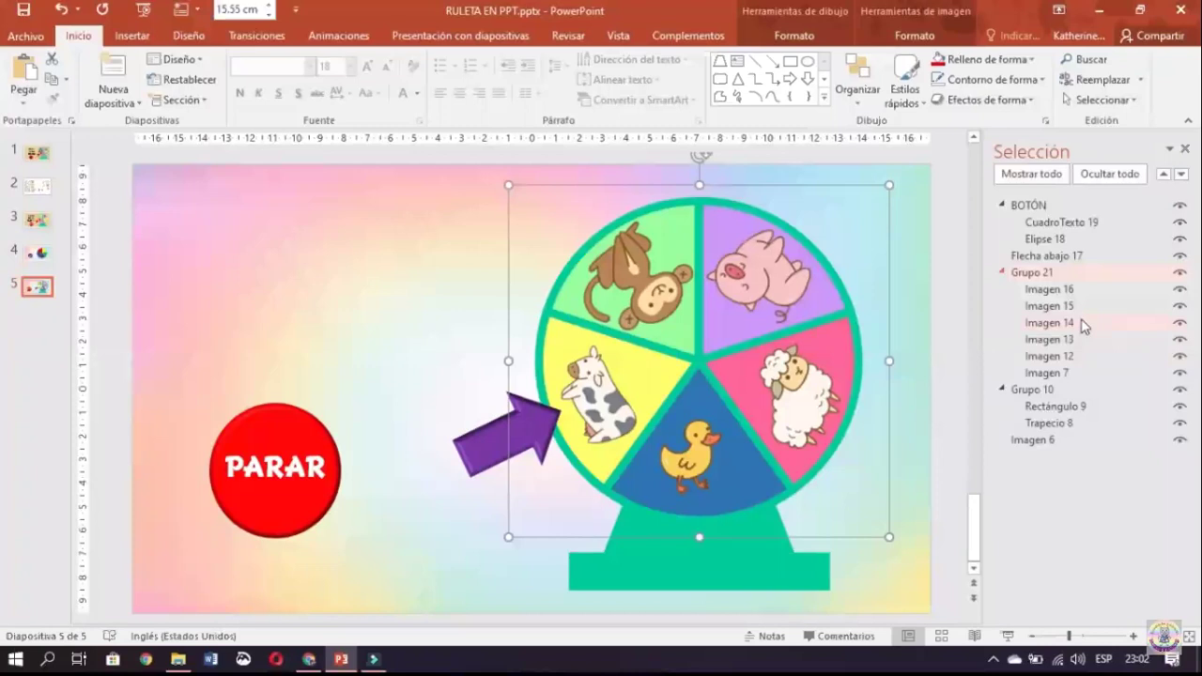
{"action": "left_click", "coordinate": [704, 564]}
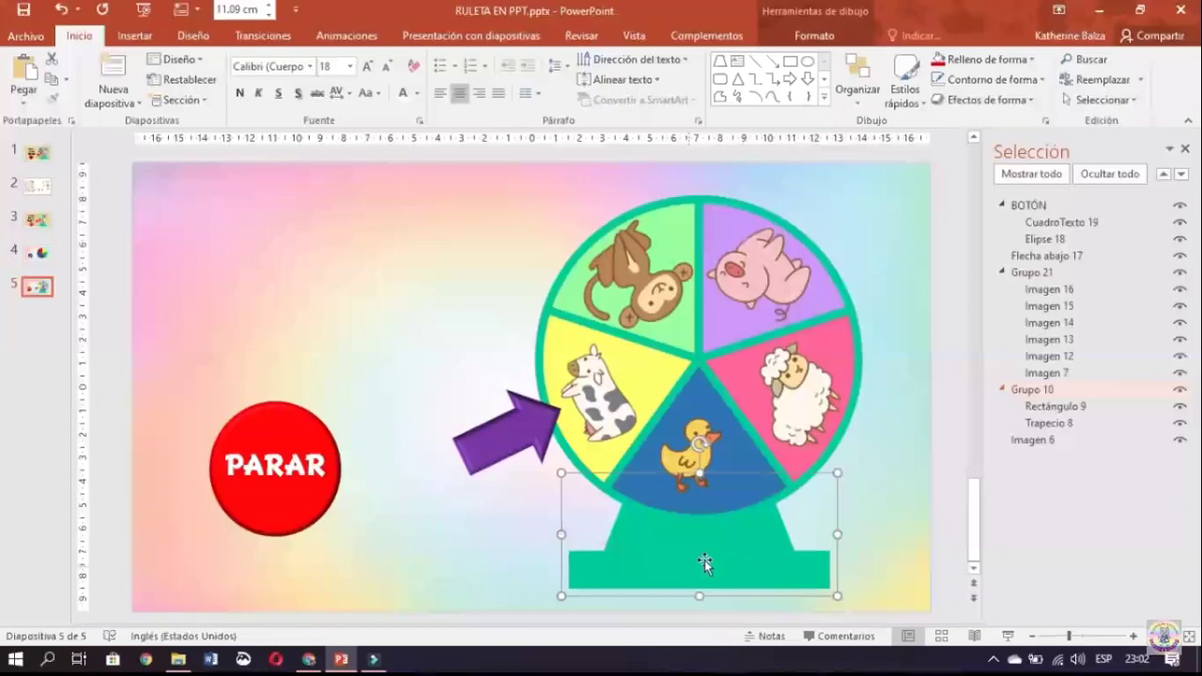
{"action": "left_click", "coordinate": [704, 563]}
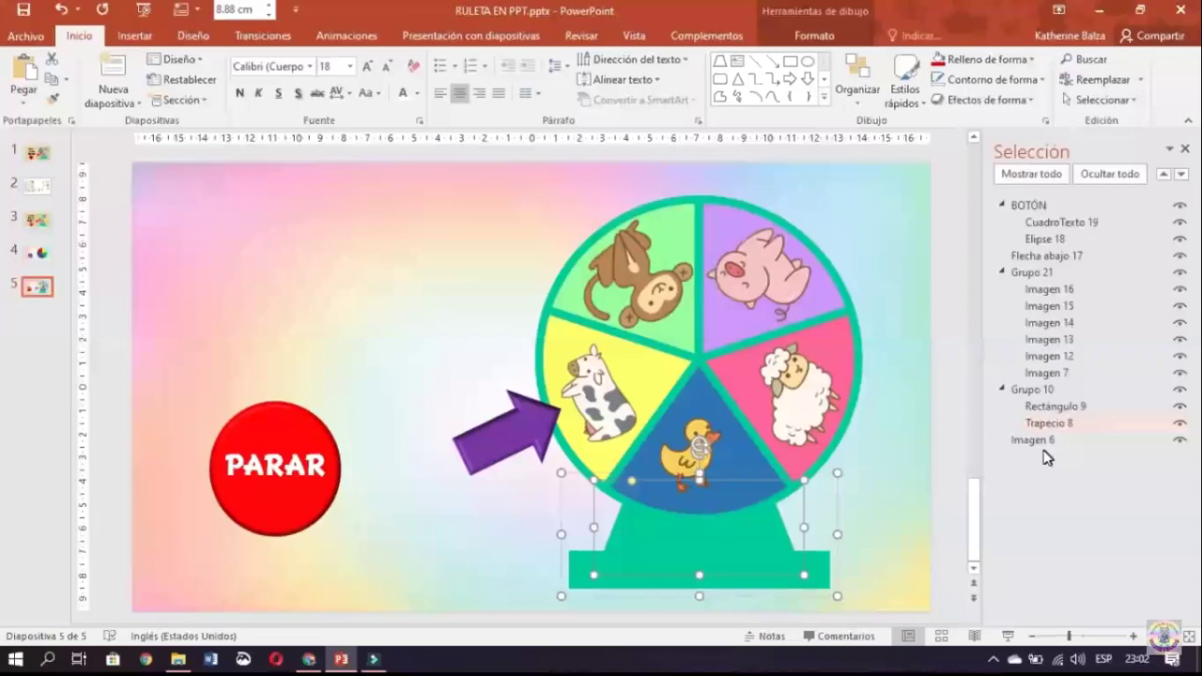
{"action": "left_click", "coordinate": [1037, 440]}
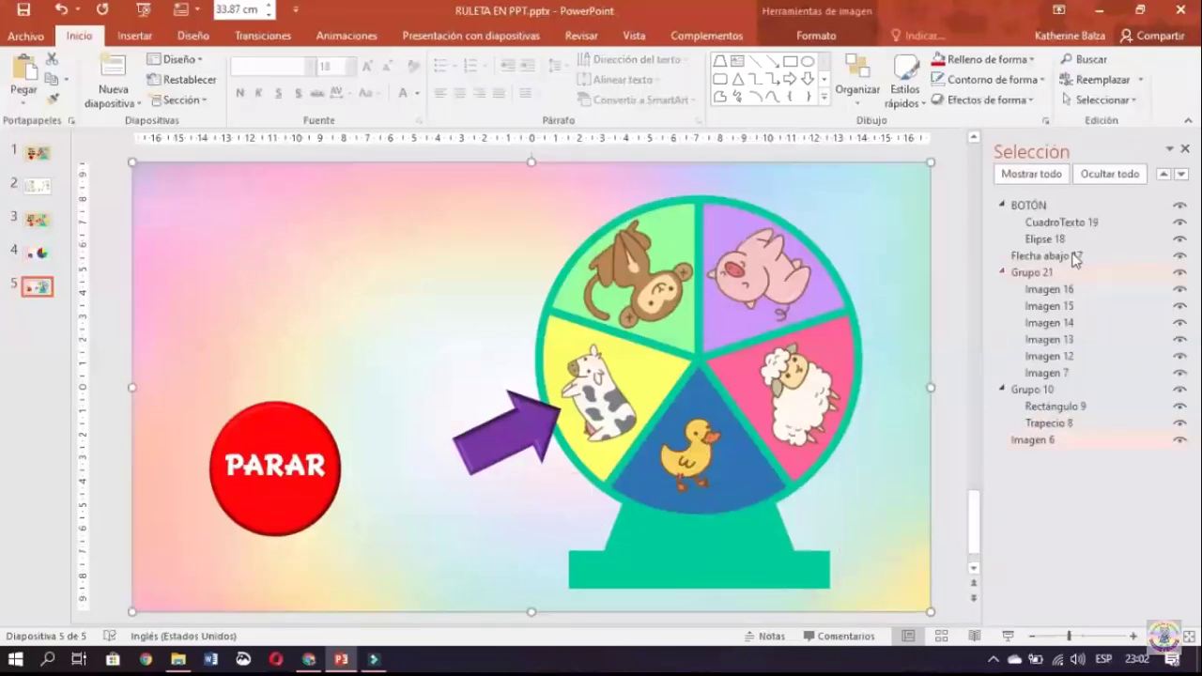
{"action": "double_click", "coordinate": [1031, 272]}
Replace the wheel group's name Grupo 21 with RULETA.
{"action": "key", "text": "BackSpace"}
{"action": "type", "text": "RULETA"}
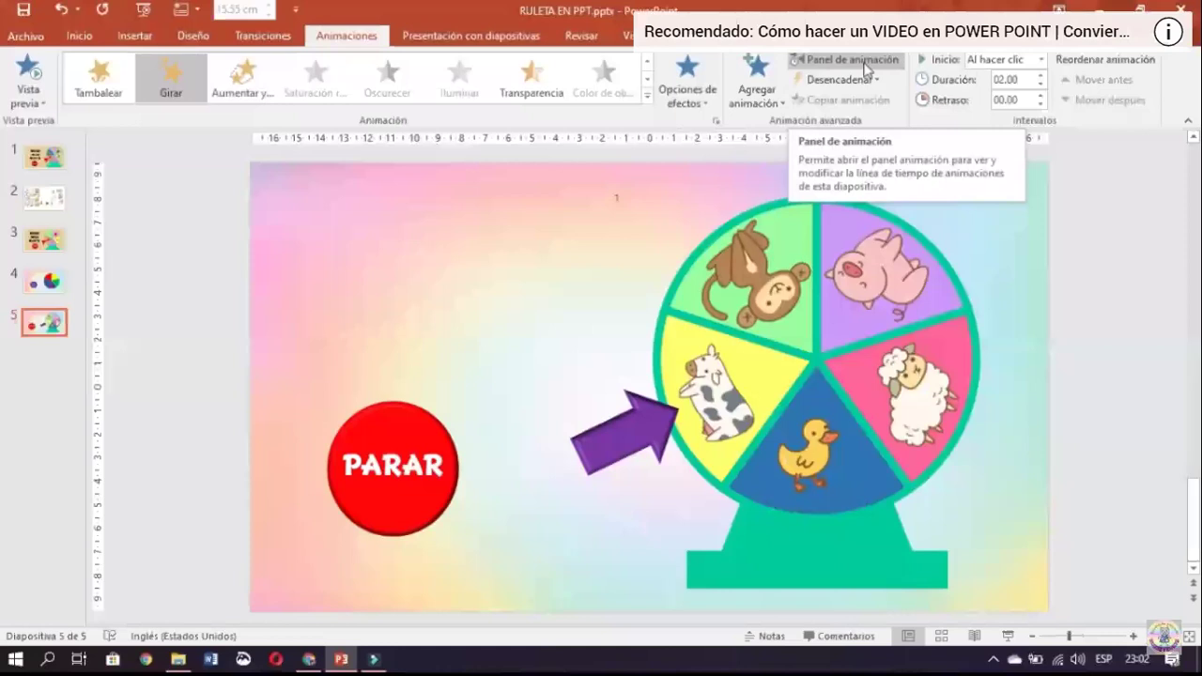
In the Animation Pane, set the RULETA Girar spin's duration to 1 second.
{"action": "left_click", "coordinate": [866, 69]}
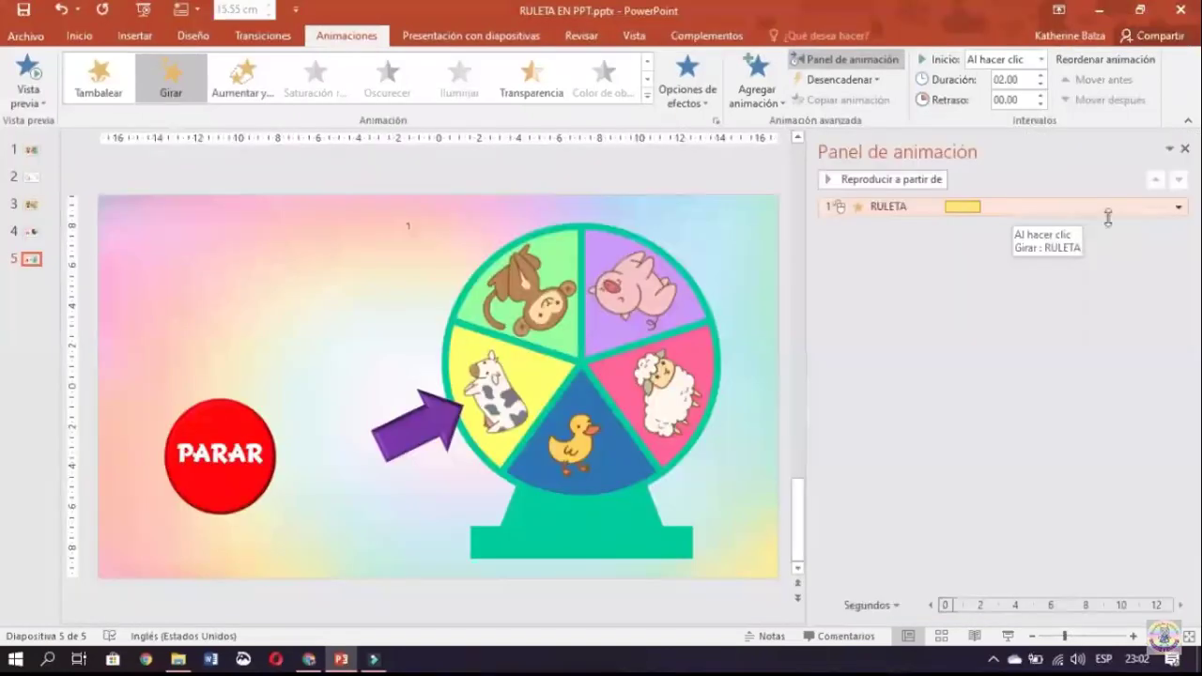
{"action": "left_click", "coordinate": [1178, 206]}
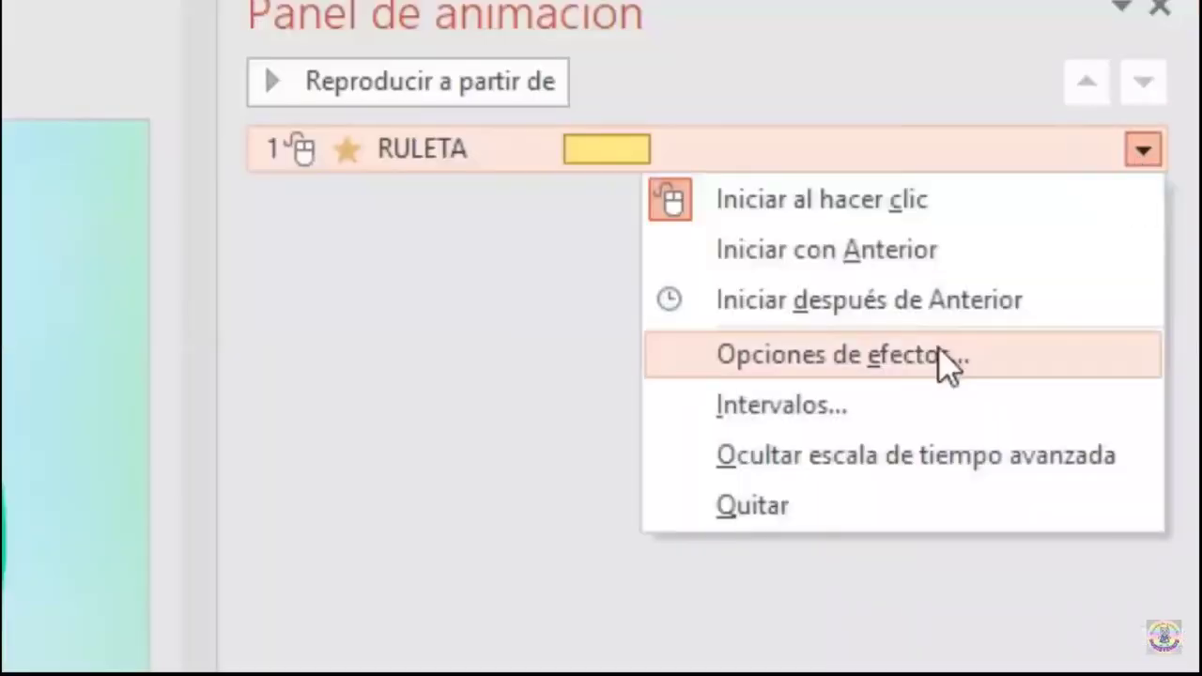
{"action": "left_click", "coordinate": [948, 364]}
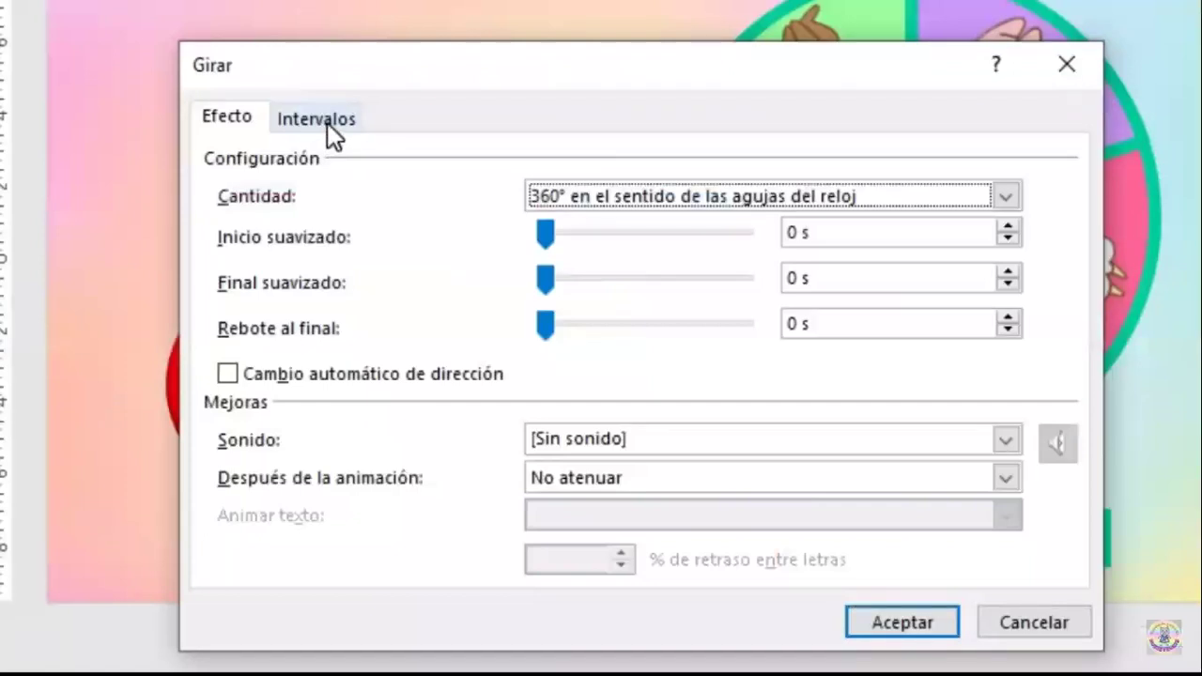
{"action": "left_click", "coordinate": [327, 122]}
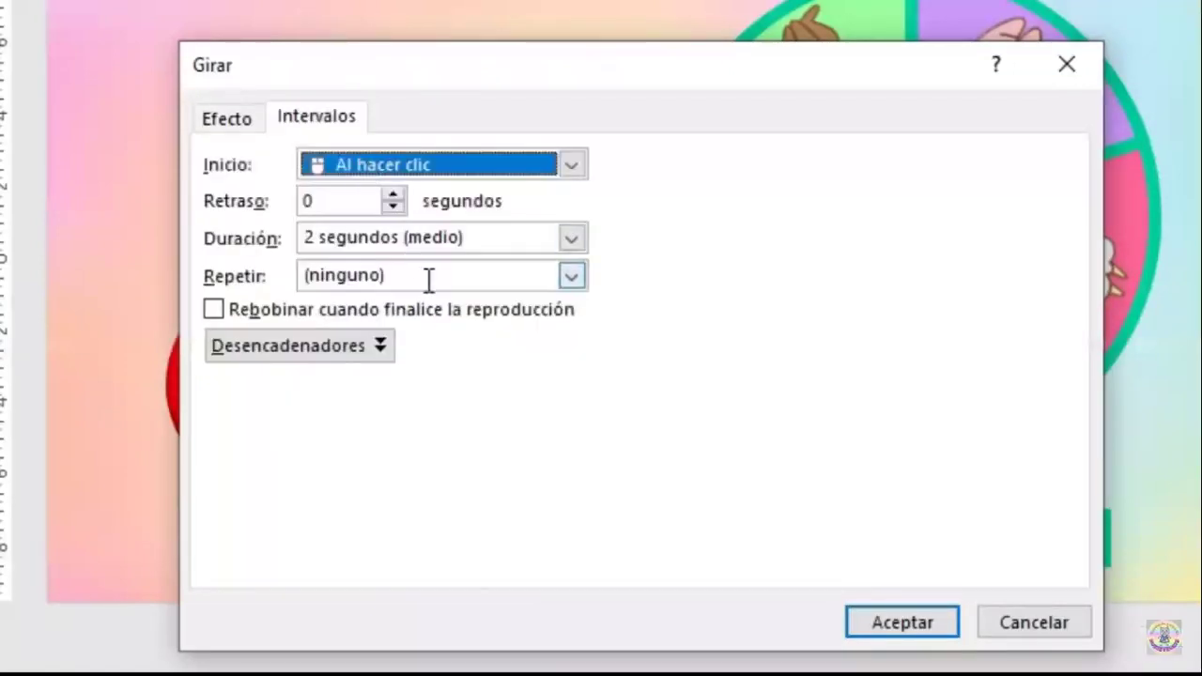
{"action": "left_click", "coordinate": [572, 238]}
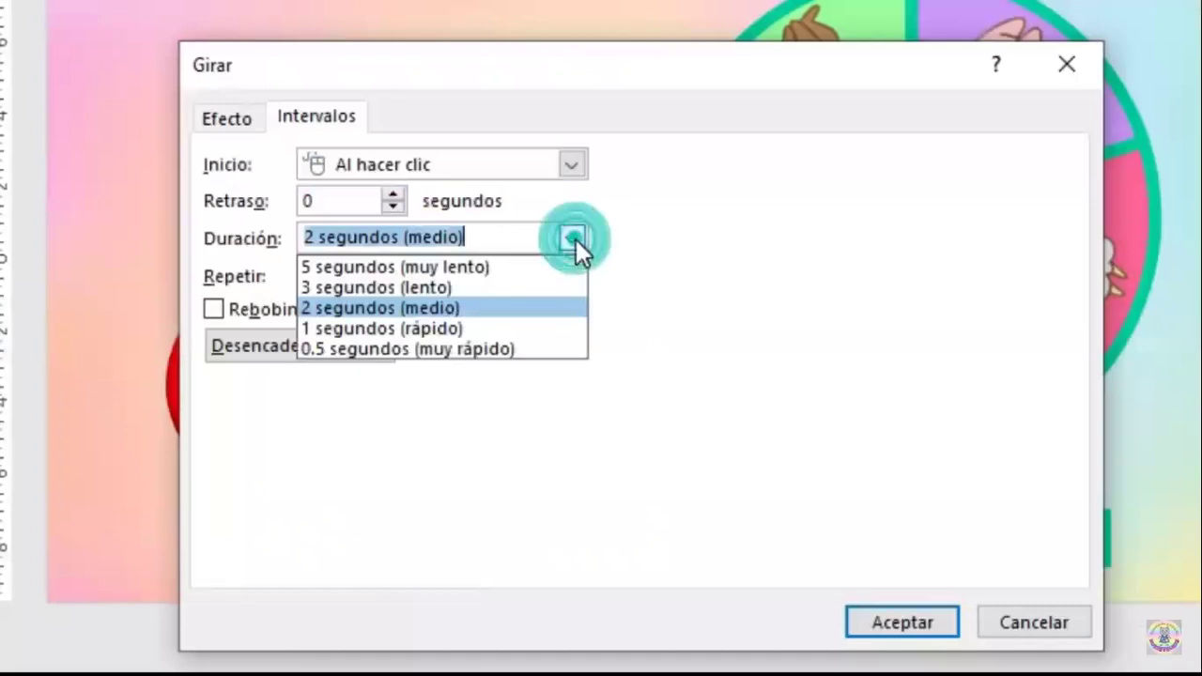
{"action": "left_click", "coordinate": [449, 329]}
Make the spin repeat until the next click and trigger it by clicking BOTÓN.
{"action": "left_click", "coordinate": [572, 276]}
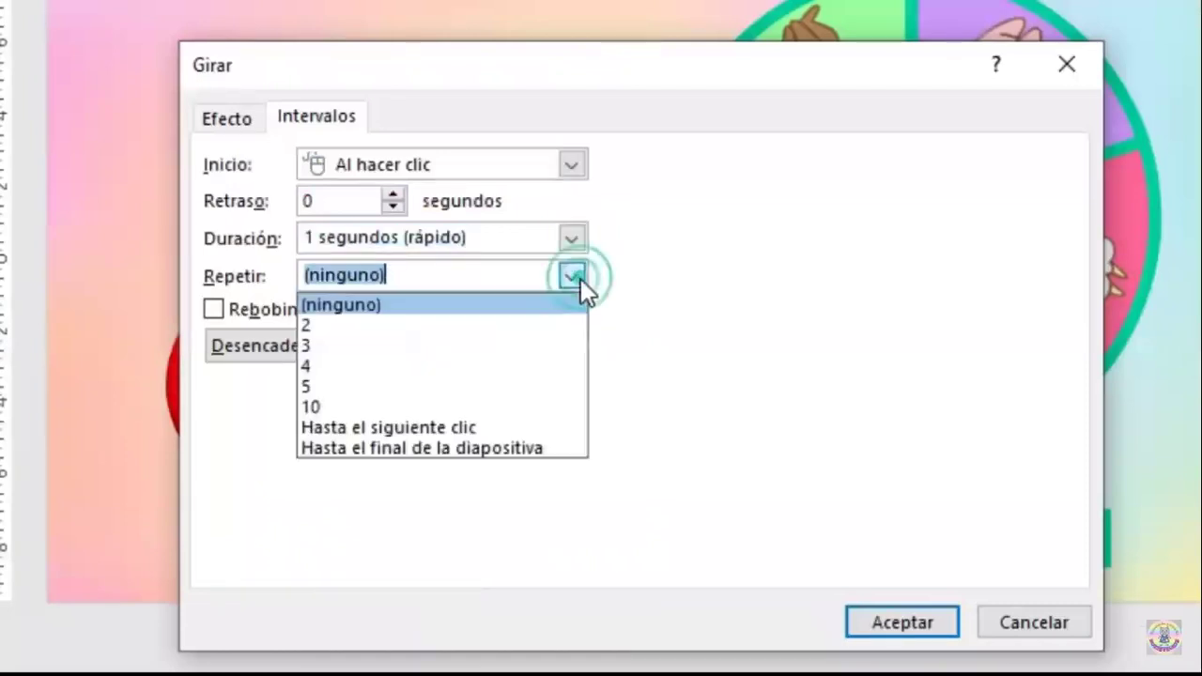
{"action": "left_click", "coordinate": [546, 409]}
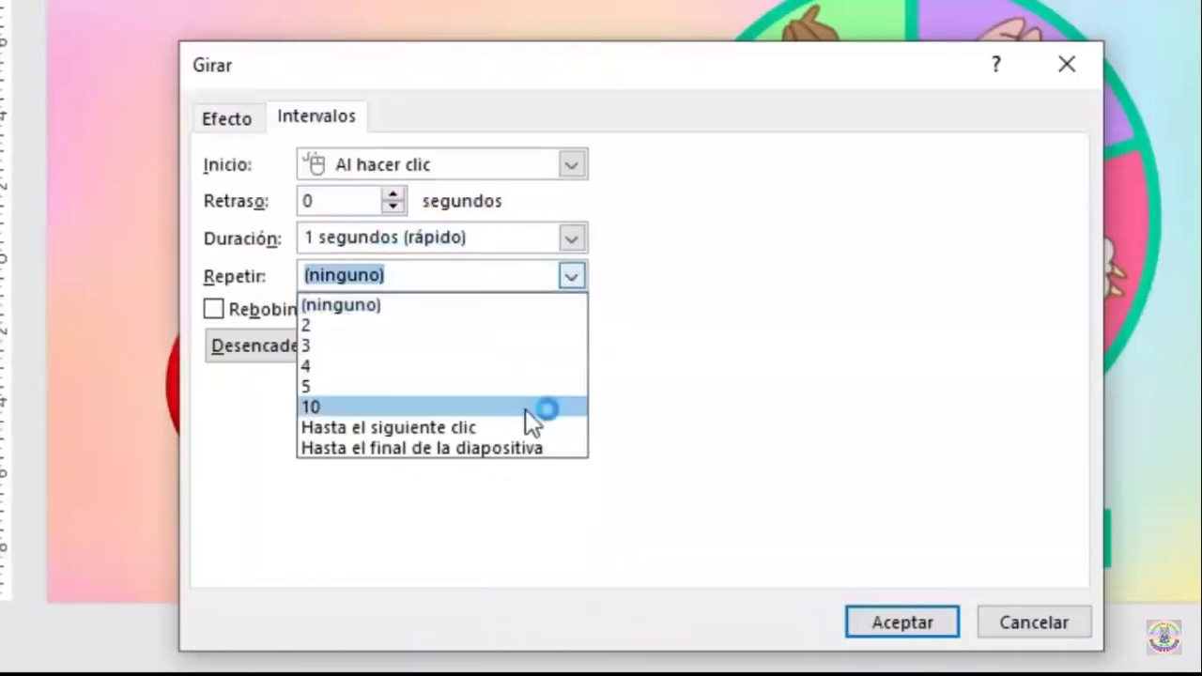
{"action": "left_click", "coordinate": [446, 429]}
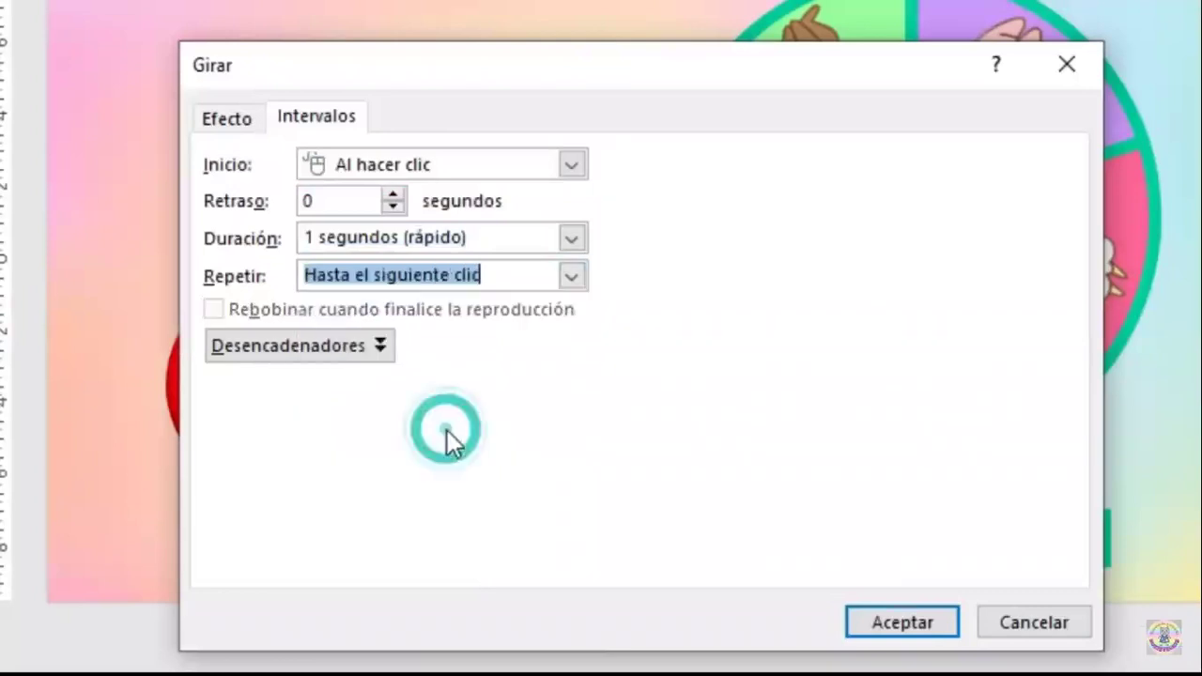
{"action": "left_click", "coordinate": [372, 346]}
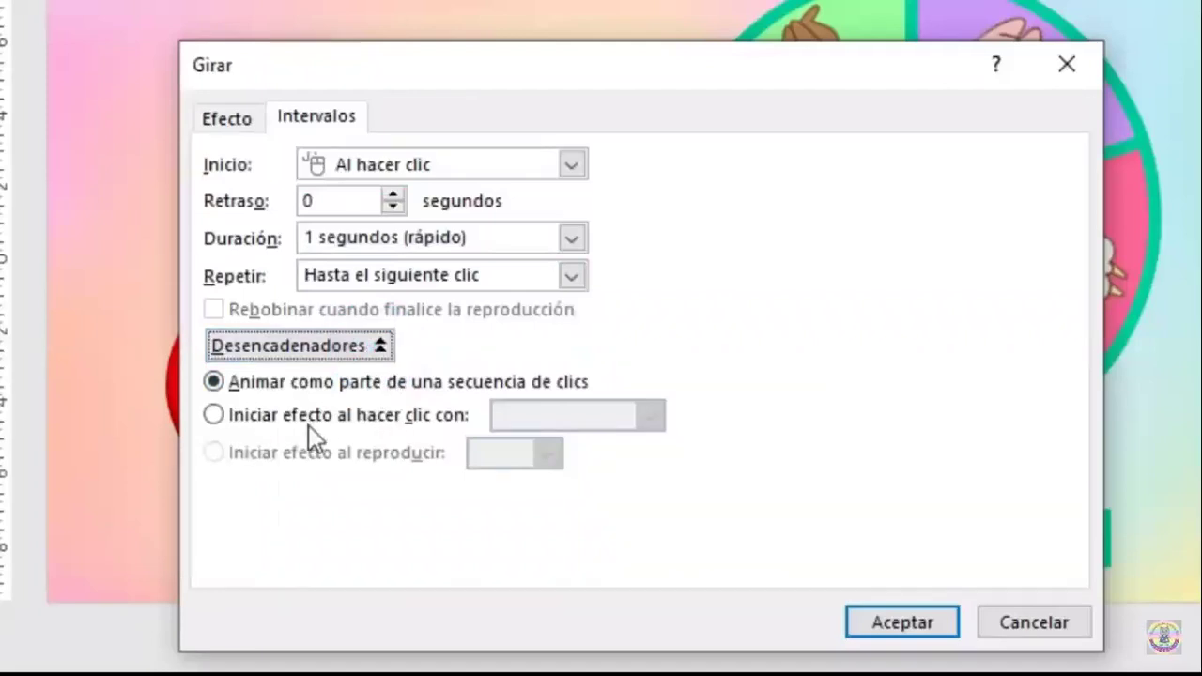
{"action": "left_click", "coordinate": [447, 416]}
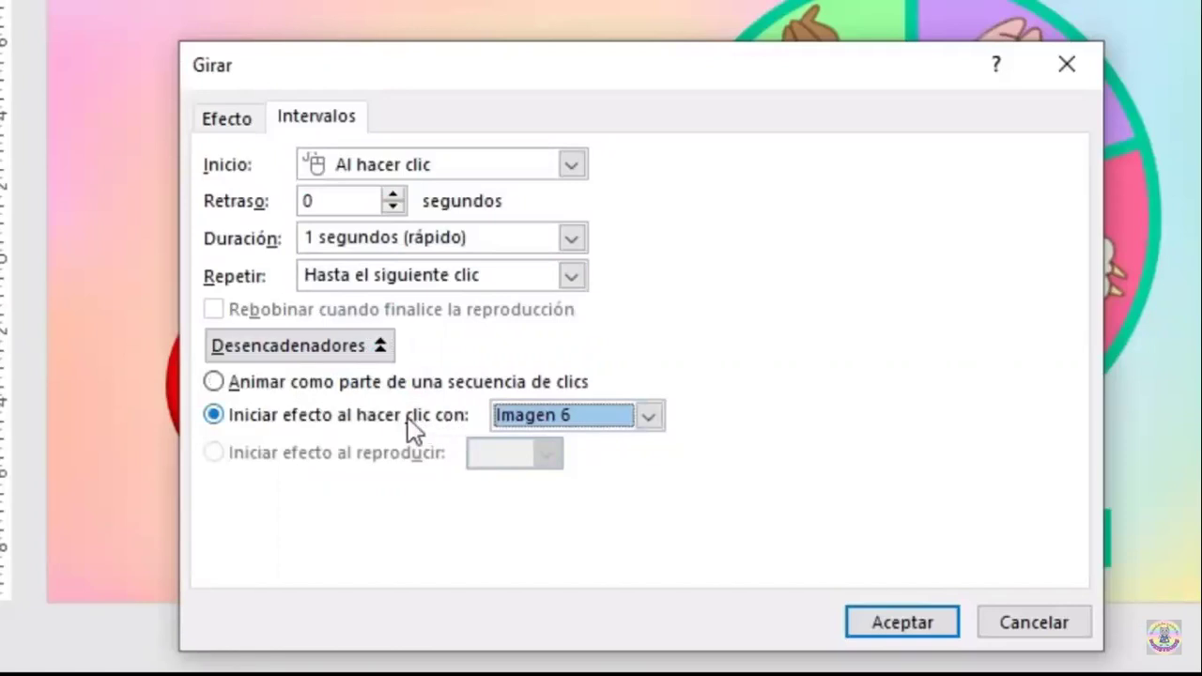
{"action": "left_click", "coordinate": [627, 417]}
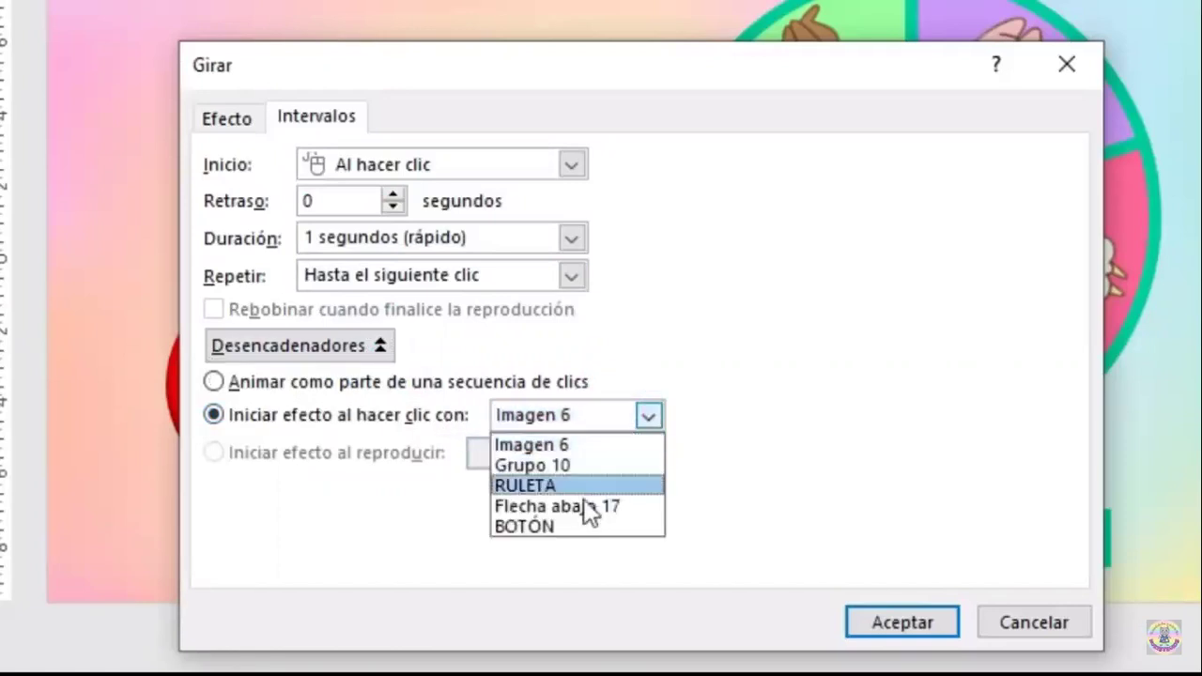
{"action": "left_click", "coordinate": [552, 526]}
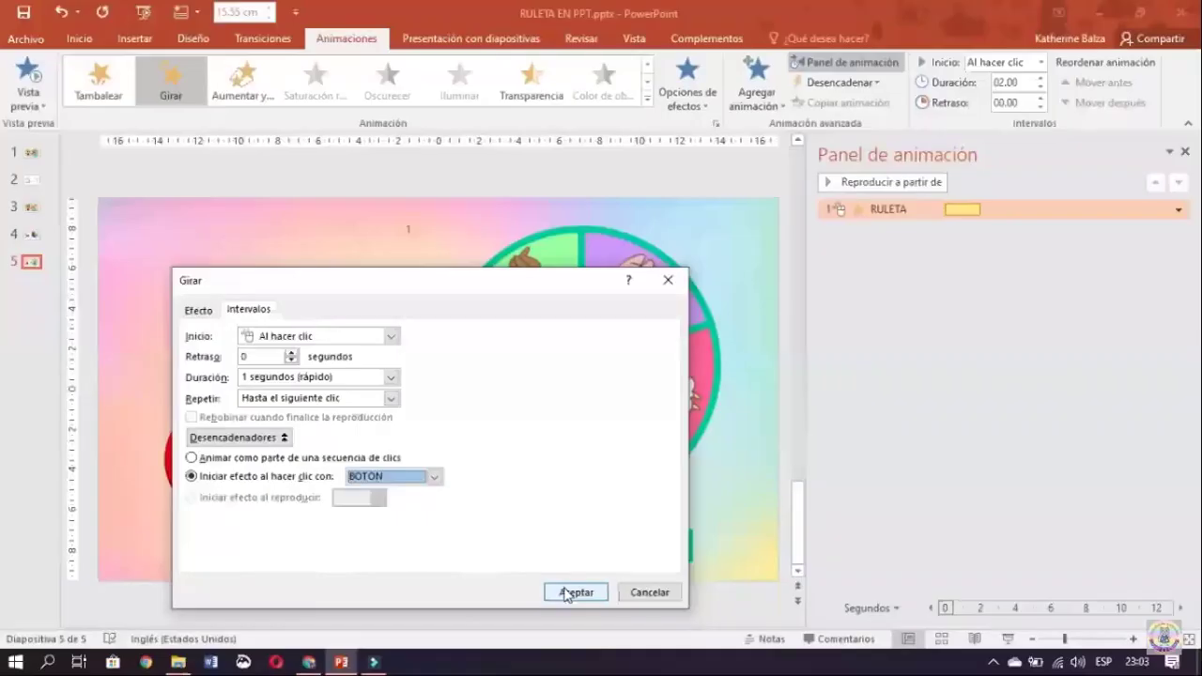
Accept the timing settings, test-spin the wheel with PARAR in Slide Show, then exit and select the wheel.
{"action": "left_click", "coordinate": [574, 592]}
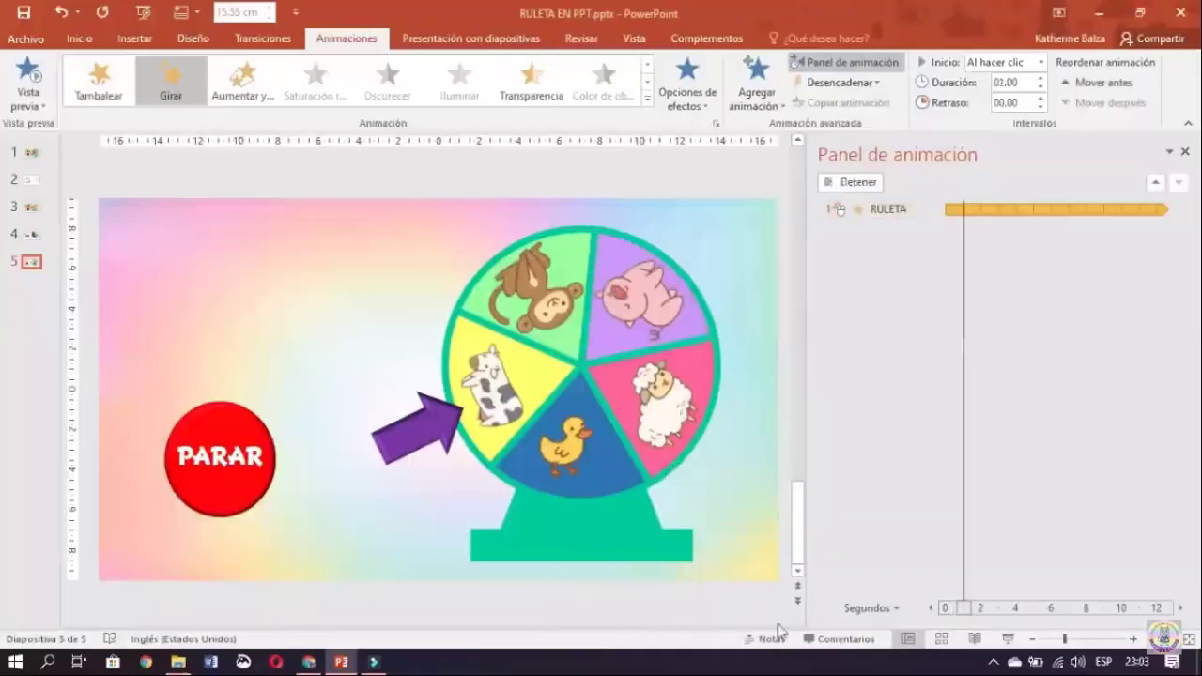
{"action": "left_click", "coordinate": [1007, 639]}
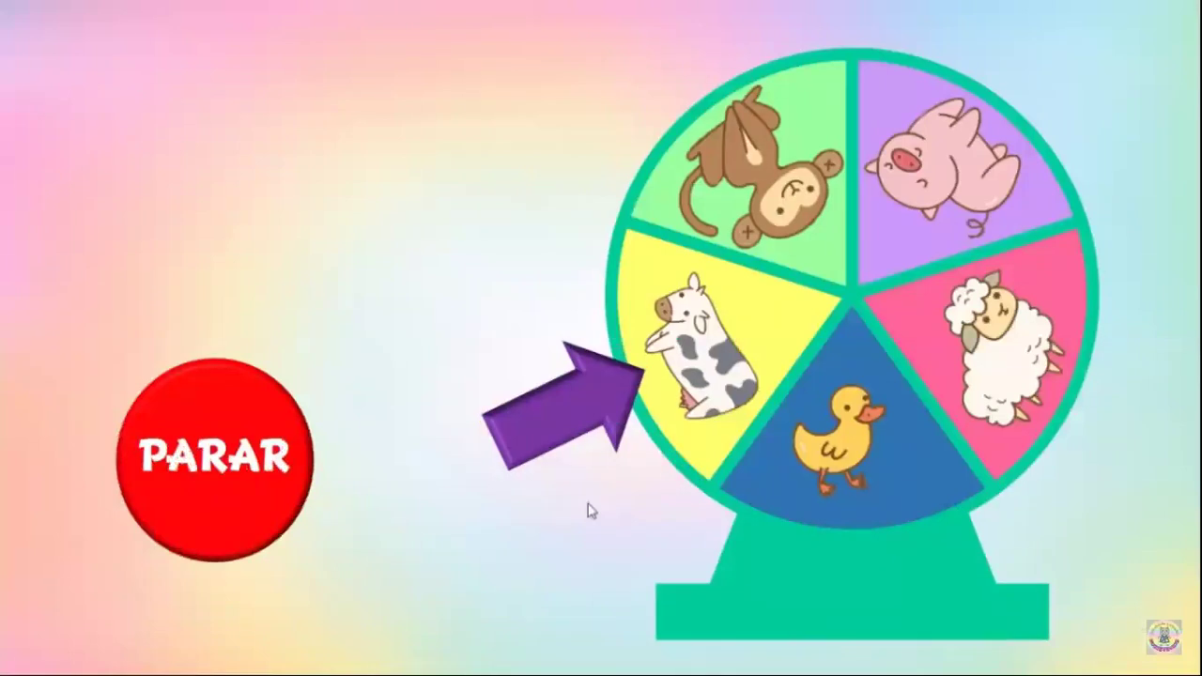
{"action": "left_click", "coordinate": [229, 413]}
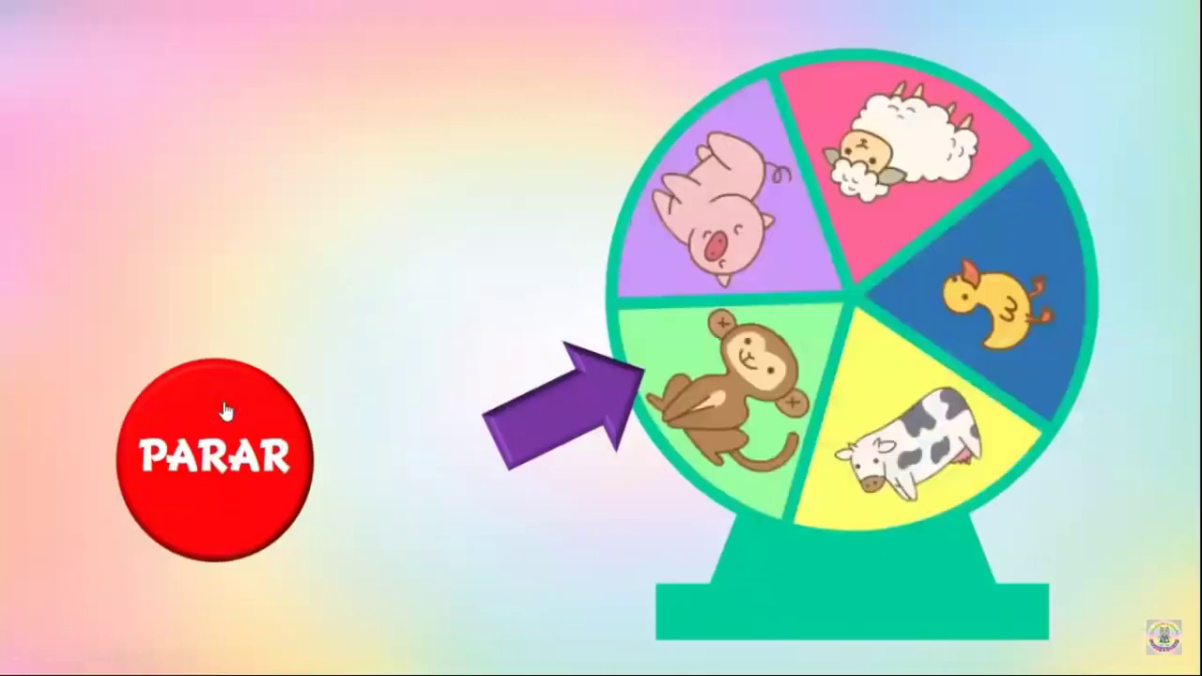
{"action": "left_click", "coordinate": [225, 410]}
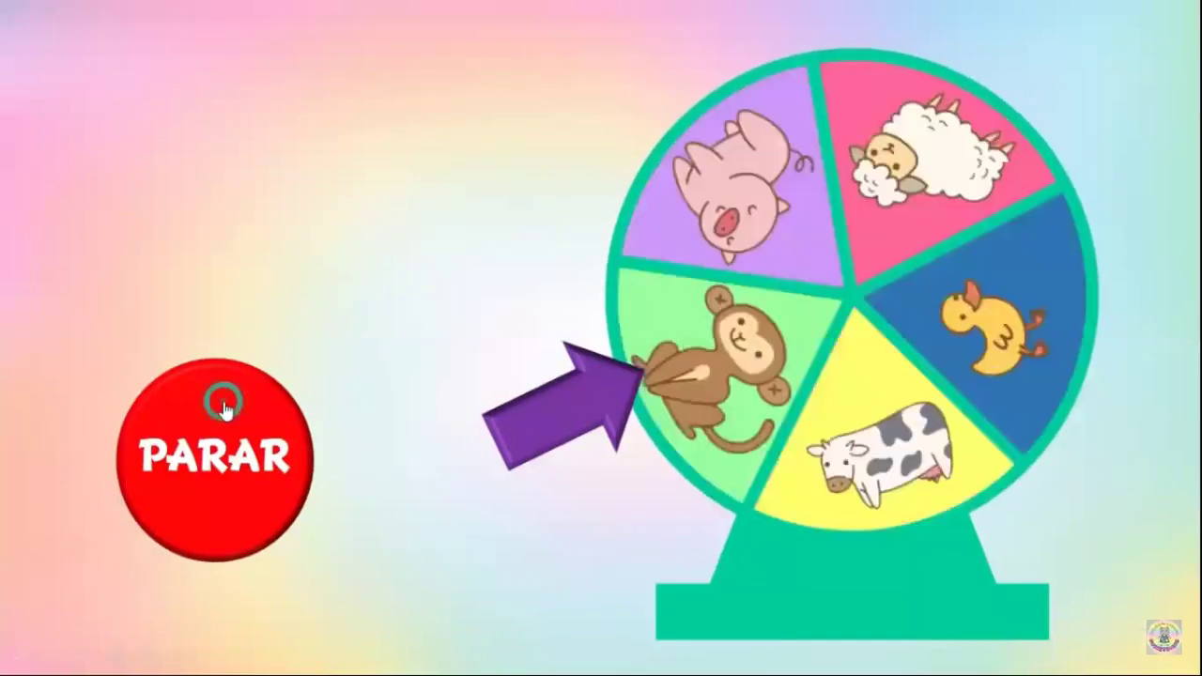
{"action": "left_click", "coordinate": [225, 411]}
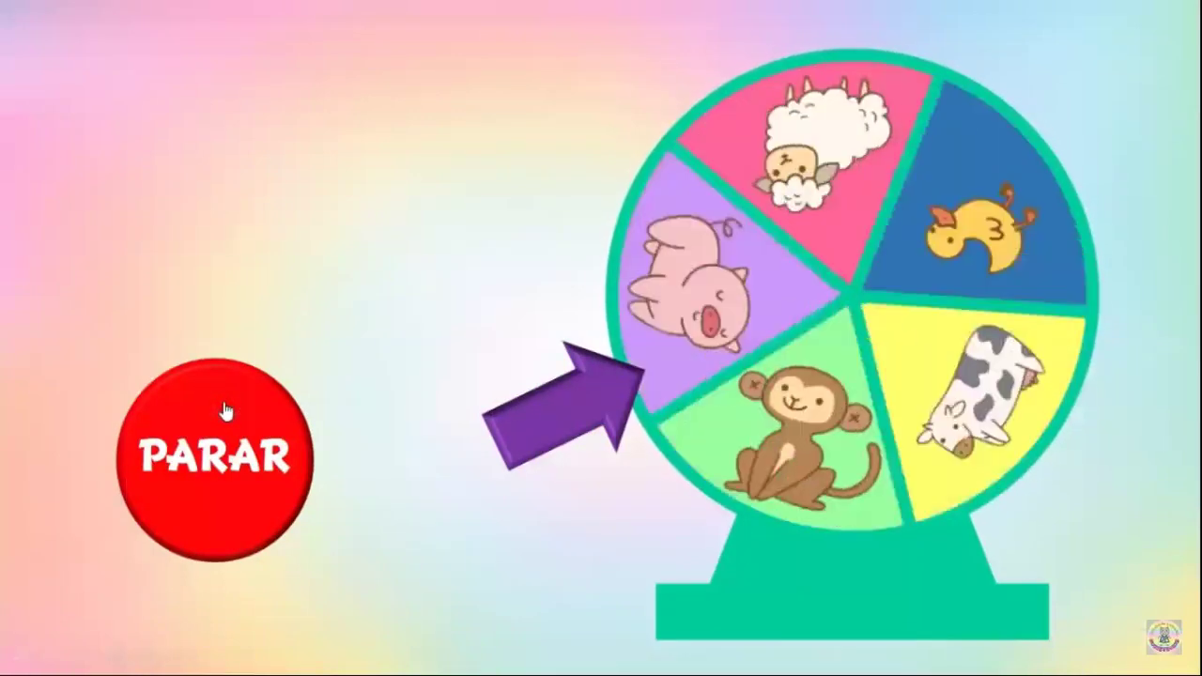
{"action": "key", "text": "Escape"}
{"action": "left_click", "coordinate": [681, 328]}
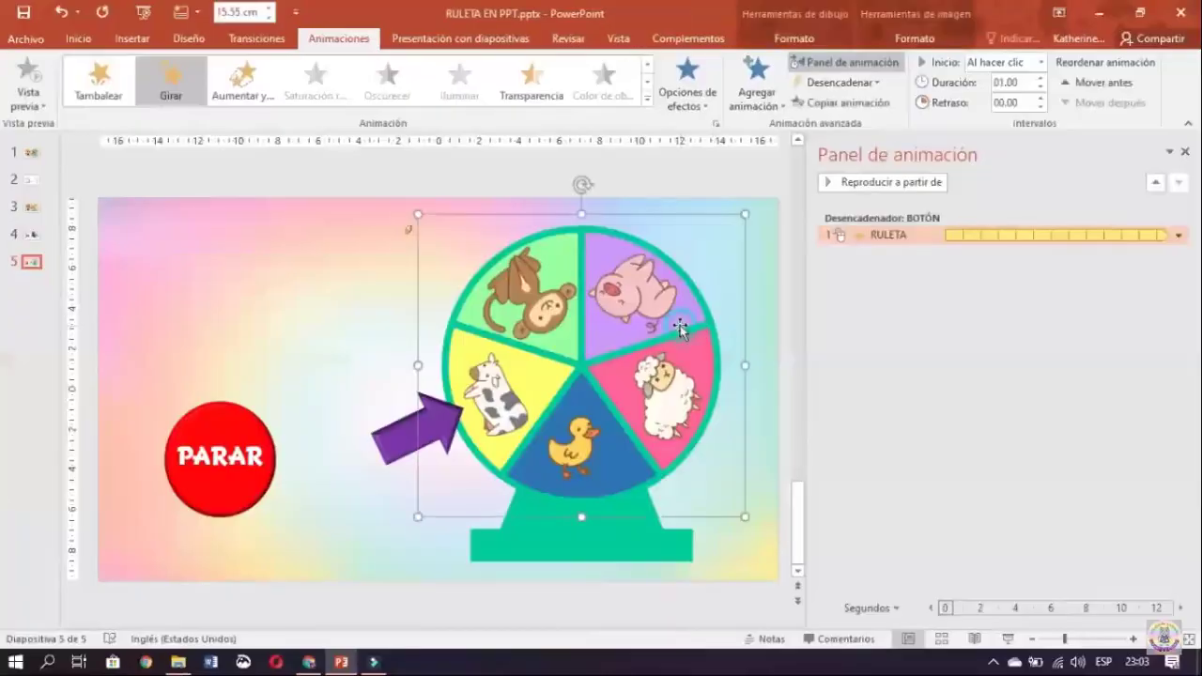
Add an Aparecer entrance effect to RULETA, set to start when BOTÓN is clicked.
{"action": "left_click", "coordinate": [871, 234]}
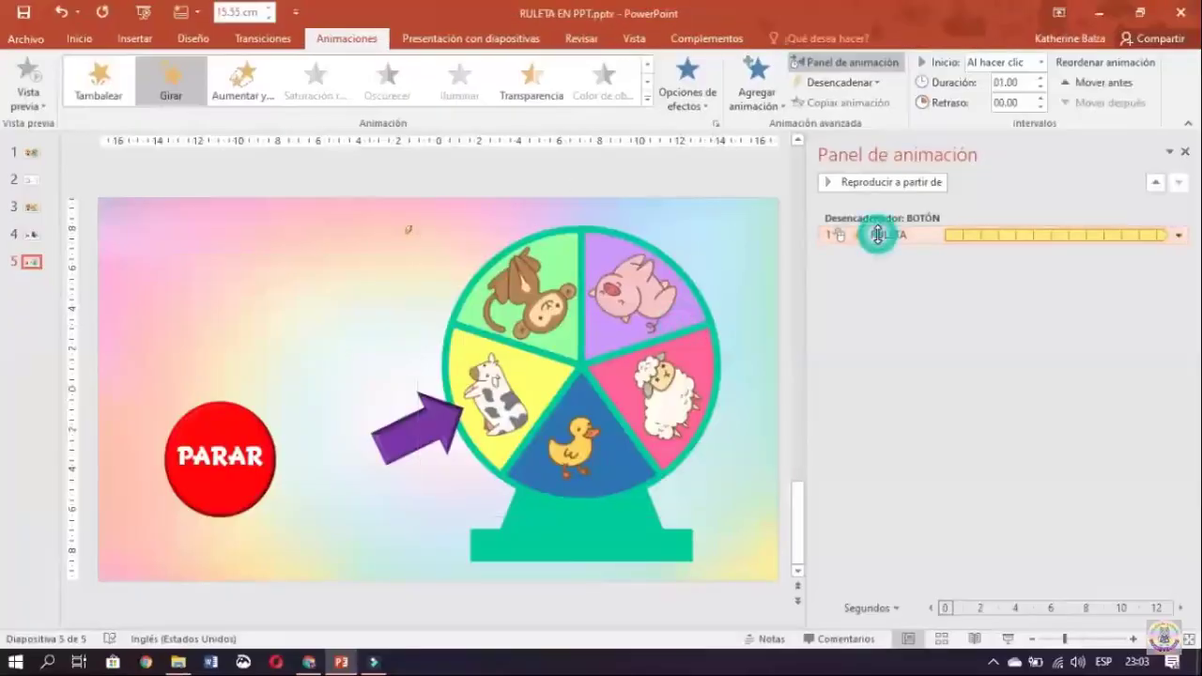
{"action": "left_click", "coordinate": [756, 98]}
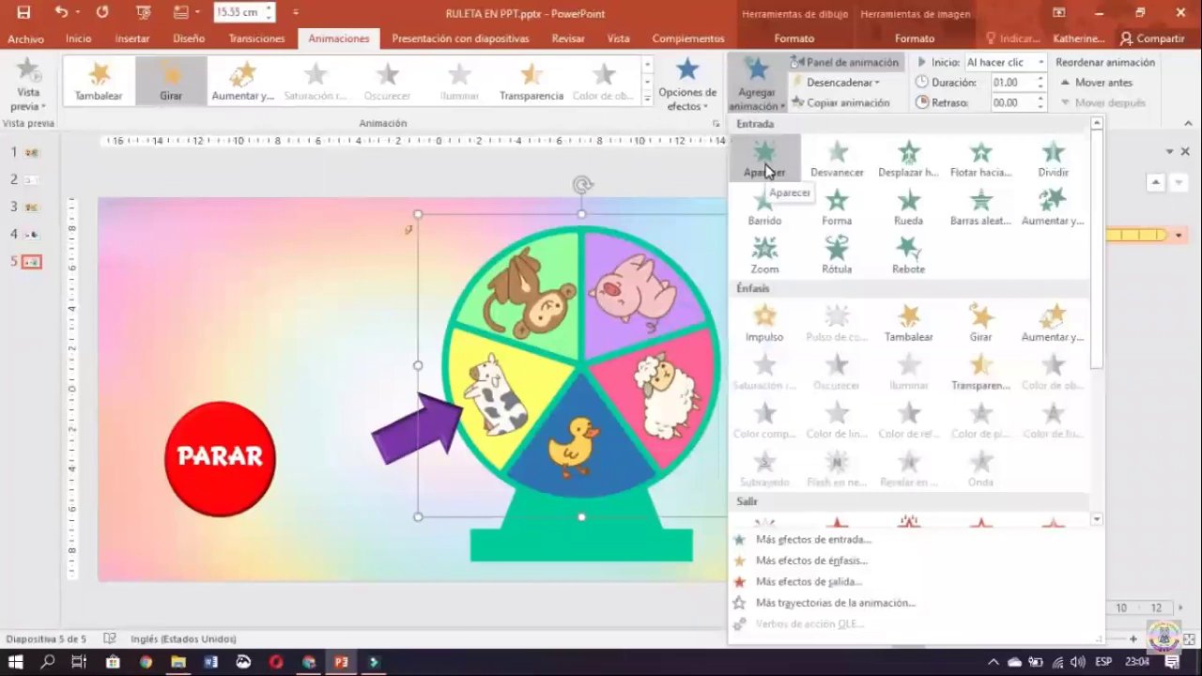
{"action": "left_click", "coordinate": [765, 159]}
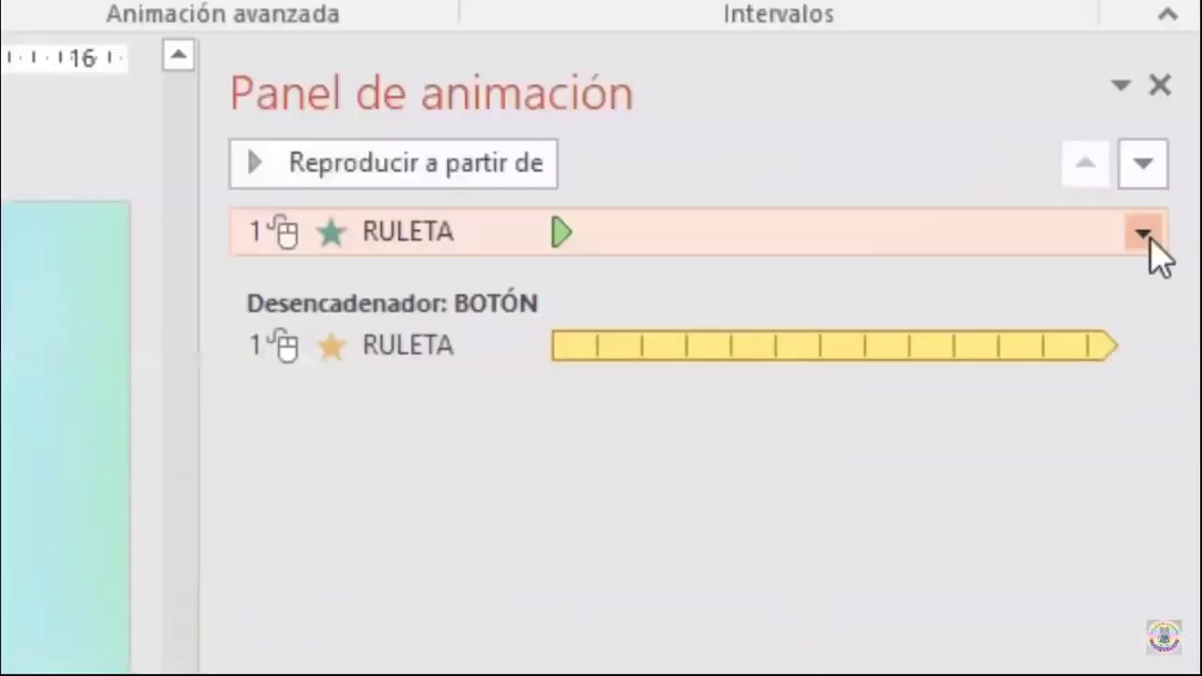
{"action": "left_click", "coordinate": [1143, 235]}
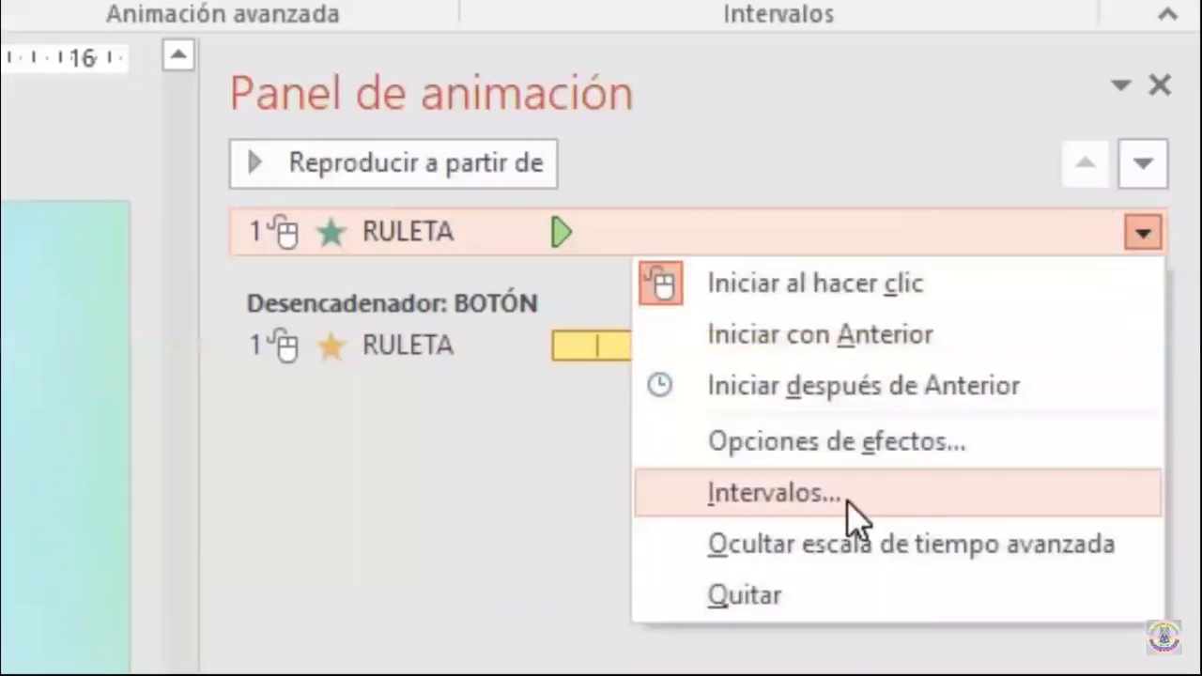
{"action": "left_click", "coordinate": [845, 496]}
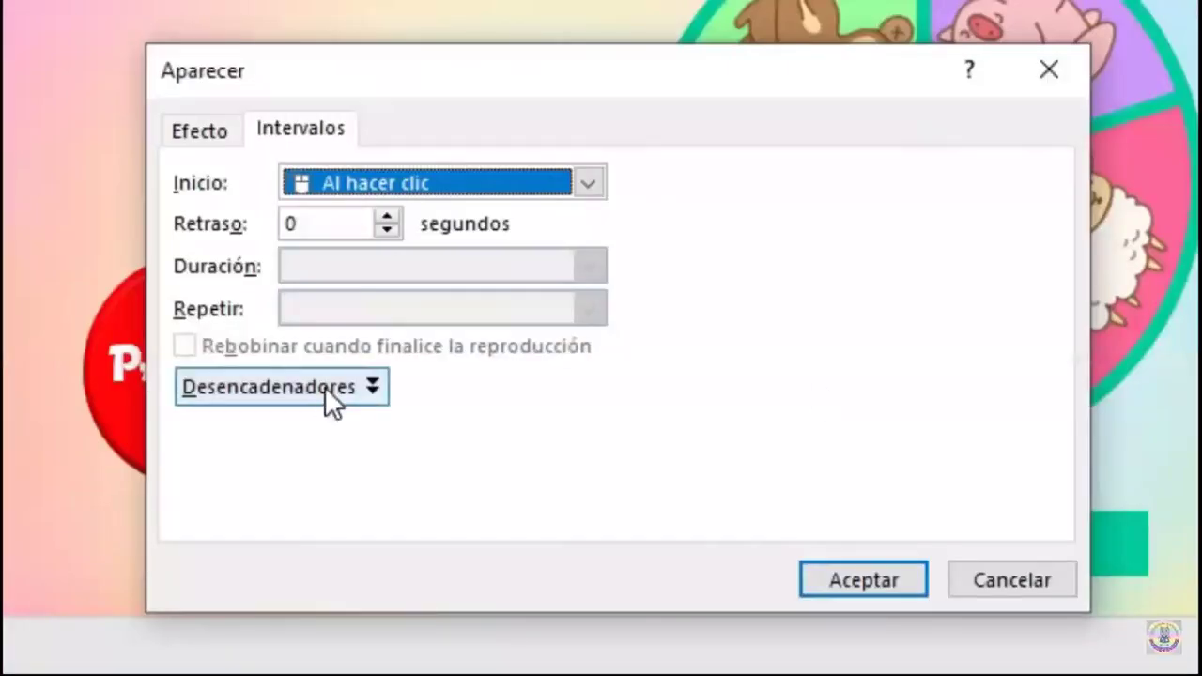
{"action": "left_click", "coordinate": [339, 387]}
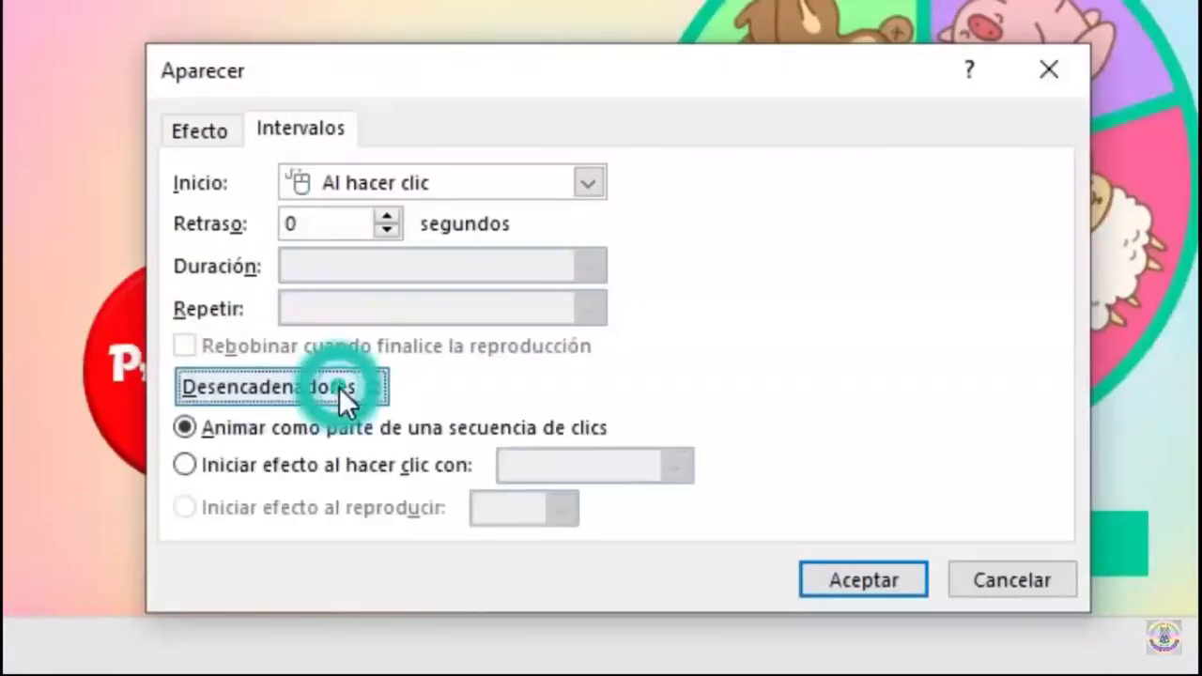
{"action": "left_click", "coordinate": [252, 463]}
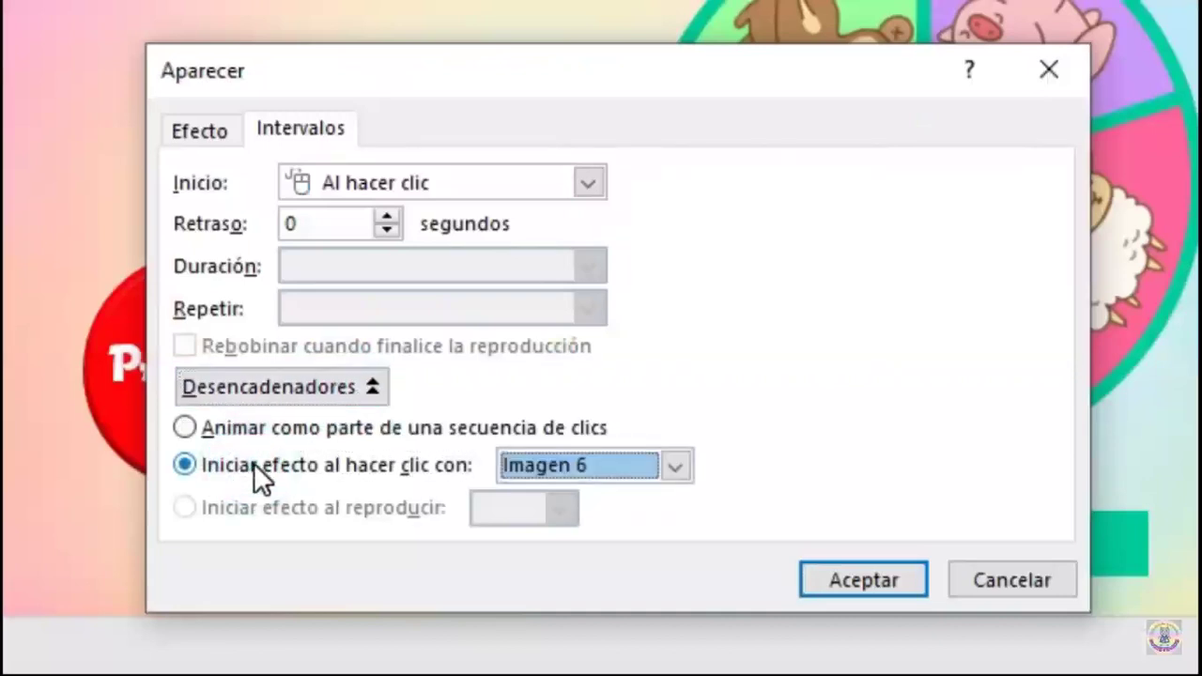
{"action": "left_click", "coordinate": [676, 474]}
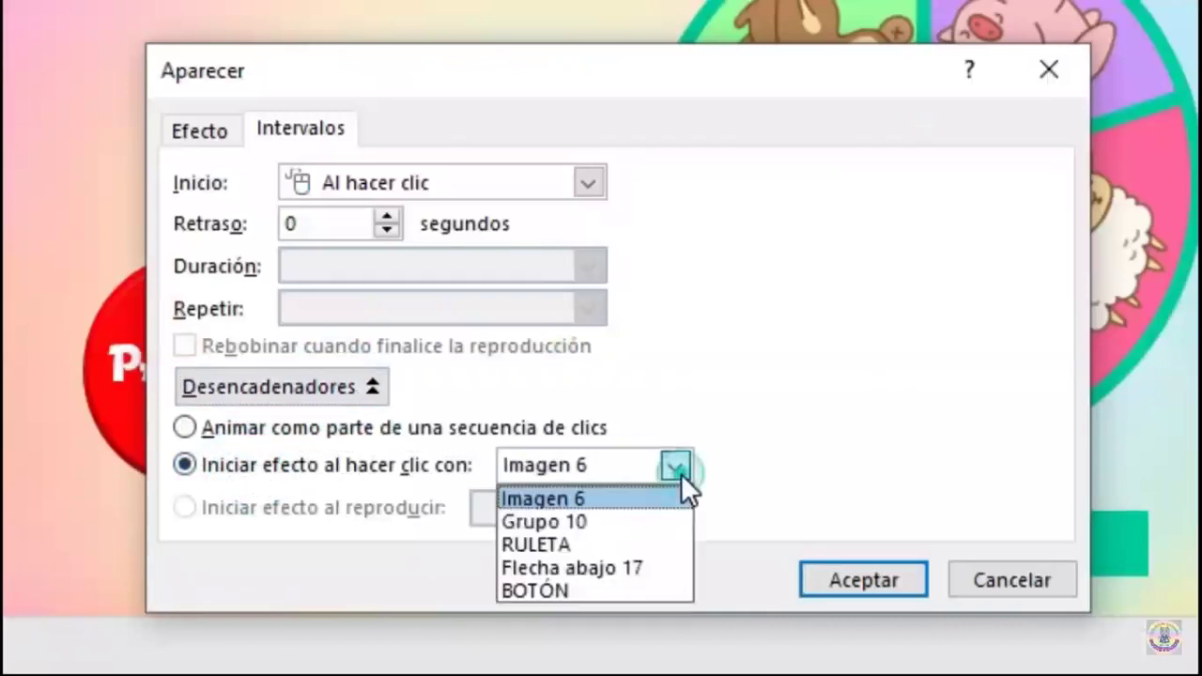
{"action": "left_click", "coordinate": [569, 592]}
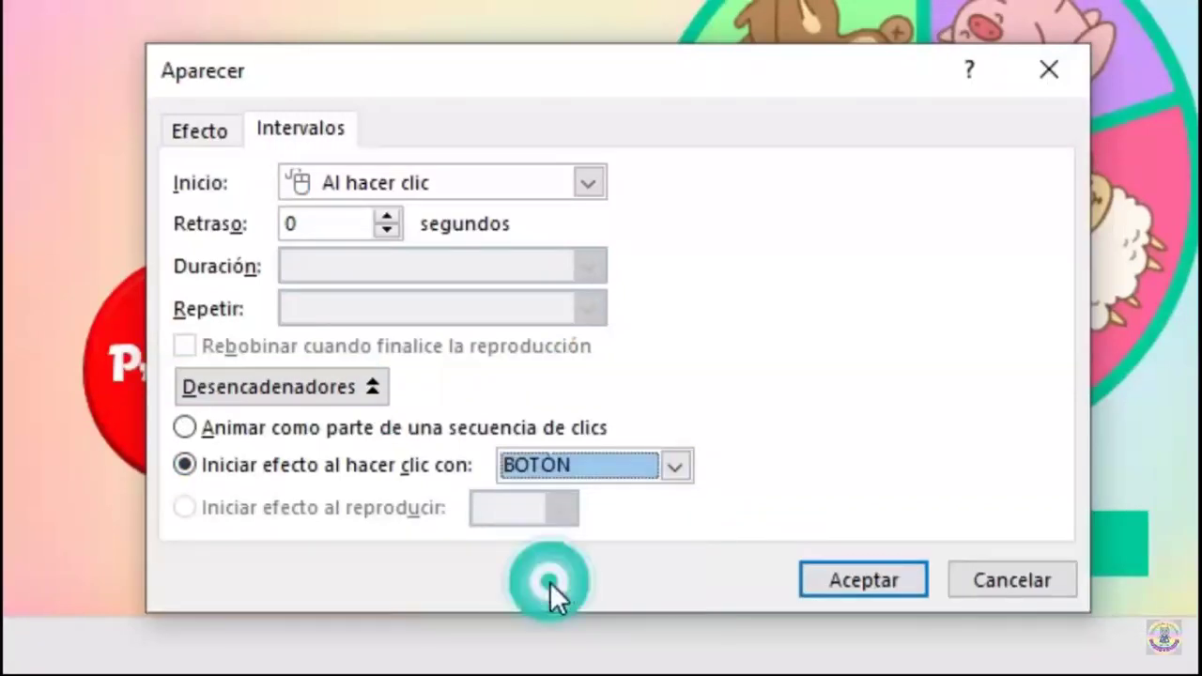
{"action": "left_click", "coordinate": [878, 578]}
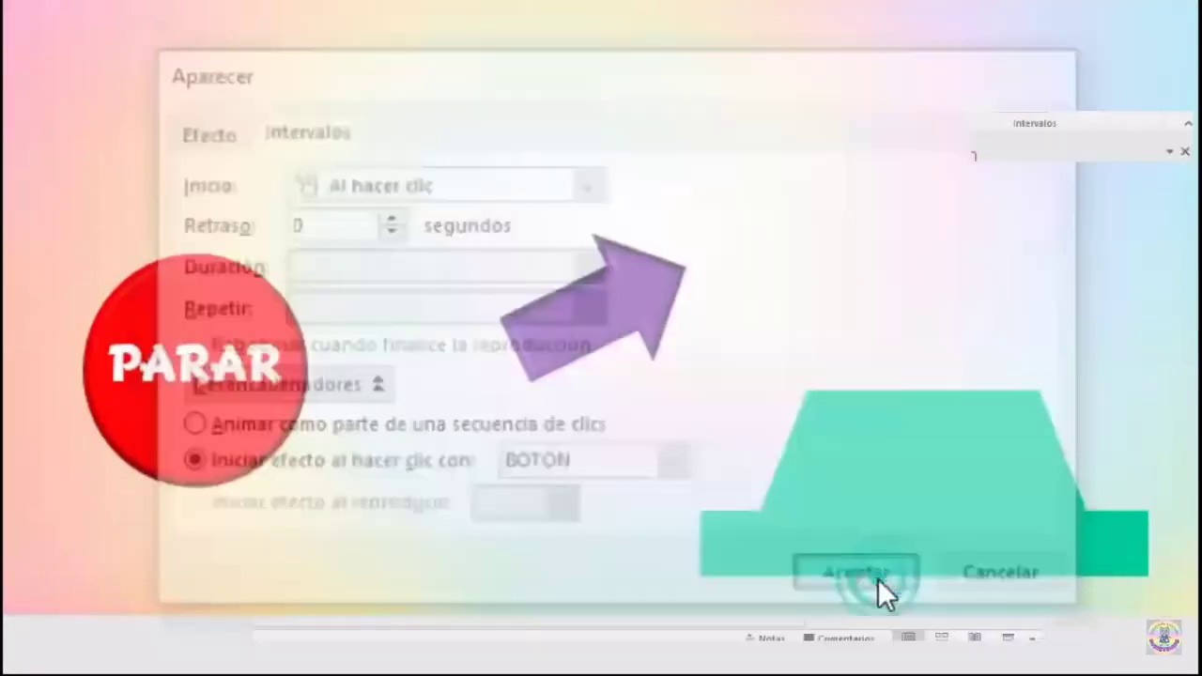
Run the slideshow and use PARAR to spin the wheel and stop it on an animal.
{"action": "left_click", "coordinate": [1005, 643]}
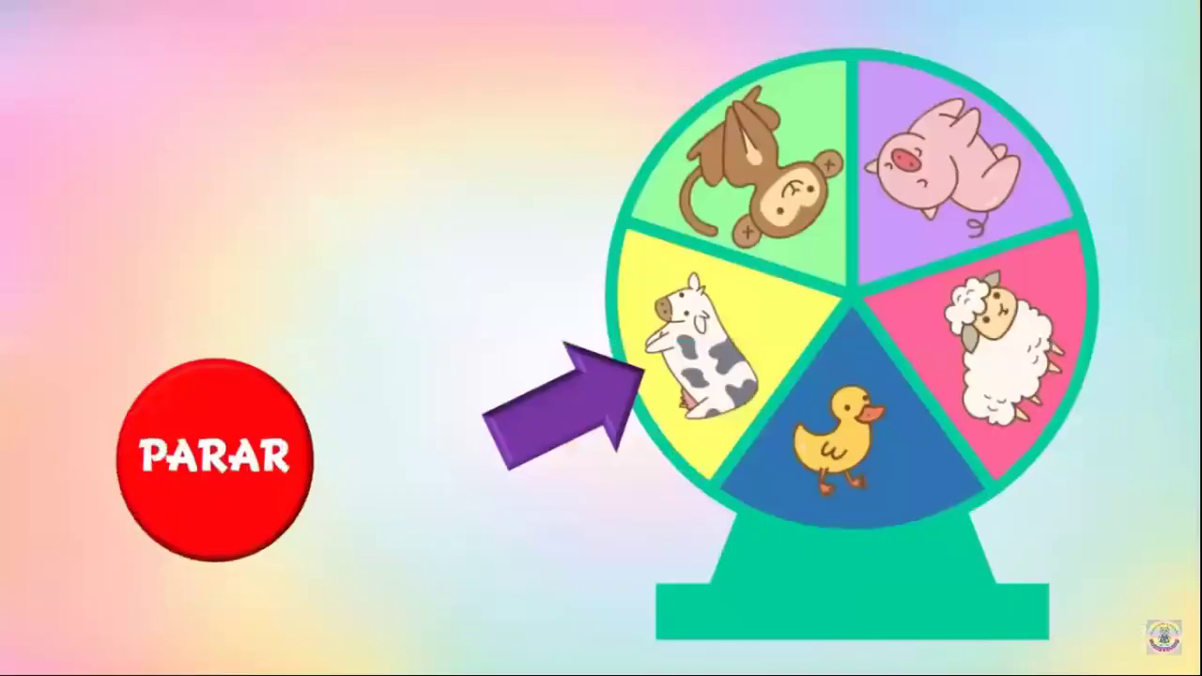
{"action": "left_click", "coordinate": [185, 473]}
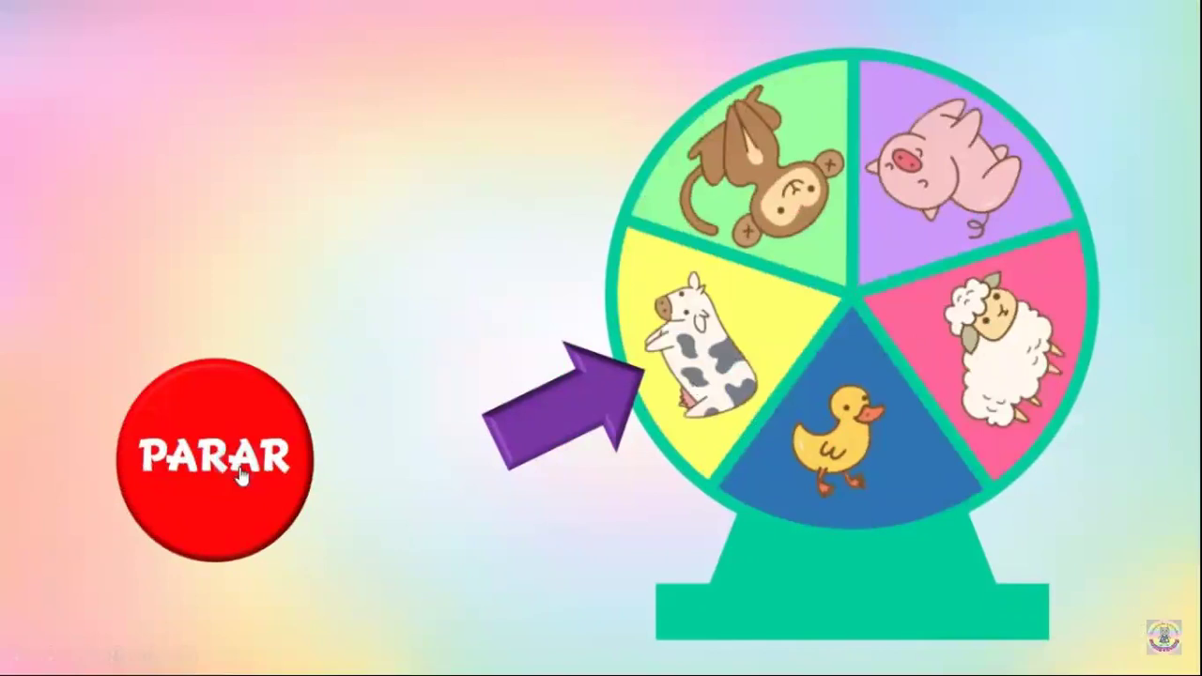
{"action": "left_click", "coordinate": [241, 474]}
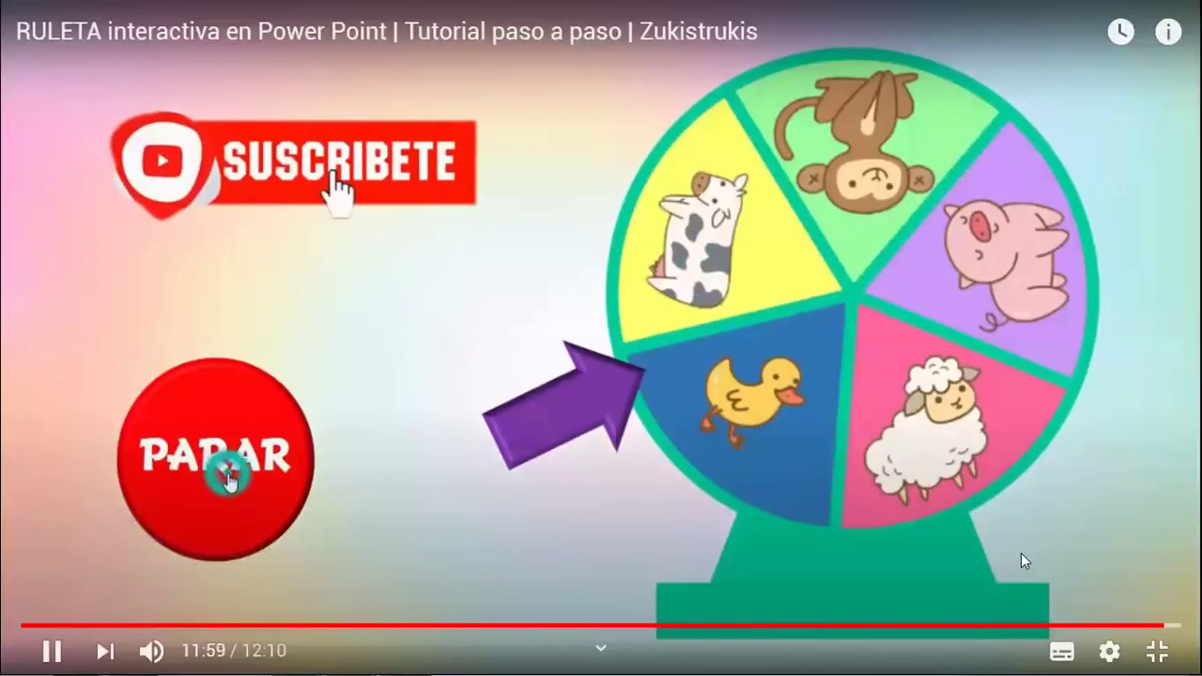
Leave full screen on the roulette tutorial and close its YouTube tab with Ctrl+W.
{"action": "left_click", "coordinate": [1157, 650]}
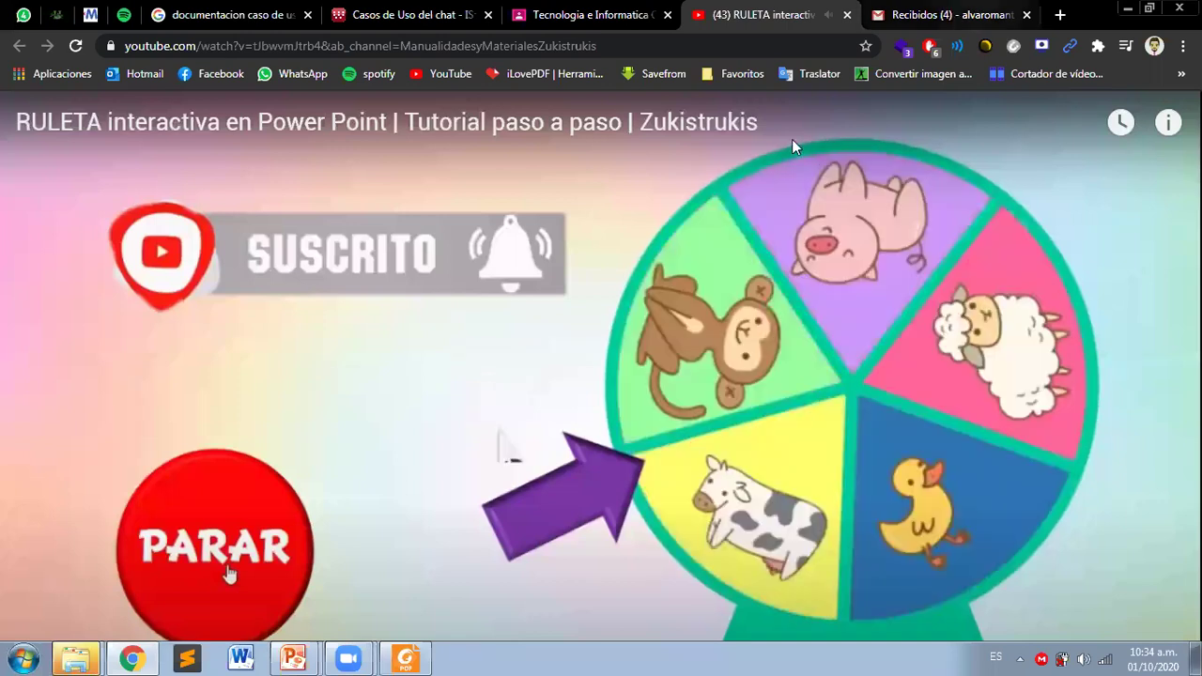
{"action": "key", "text": "ctrl+w"}
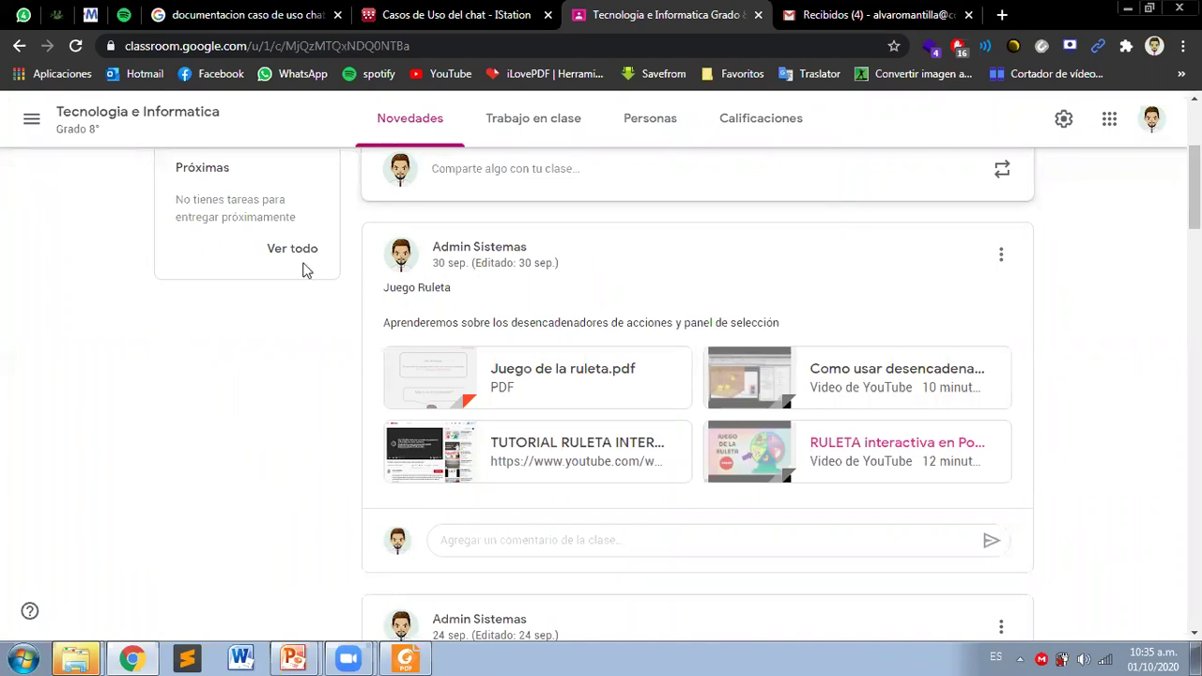
{"action": "scroll", "coordinate": [300, 249], "scroll_direction": "up", "scroll_amount": 3}
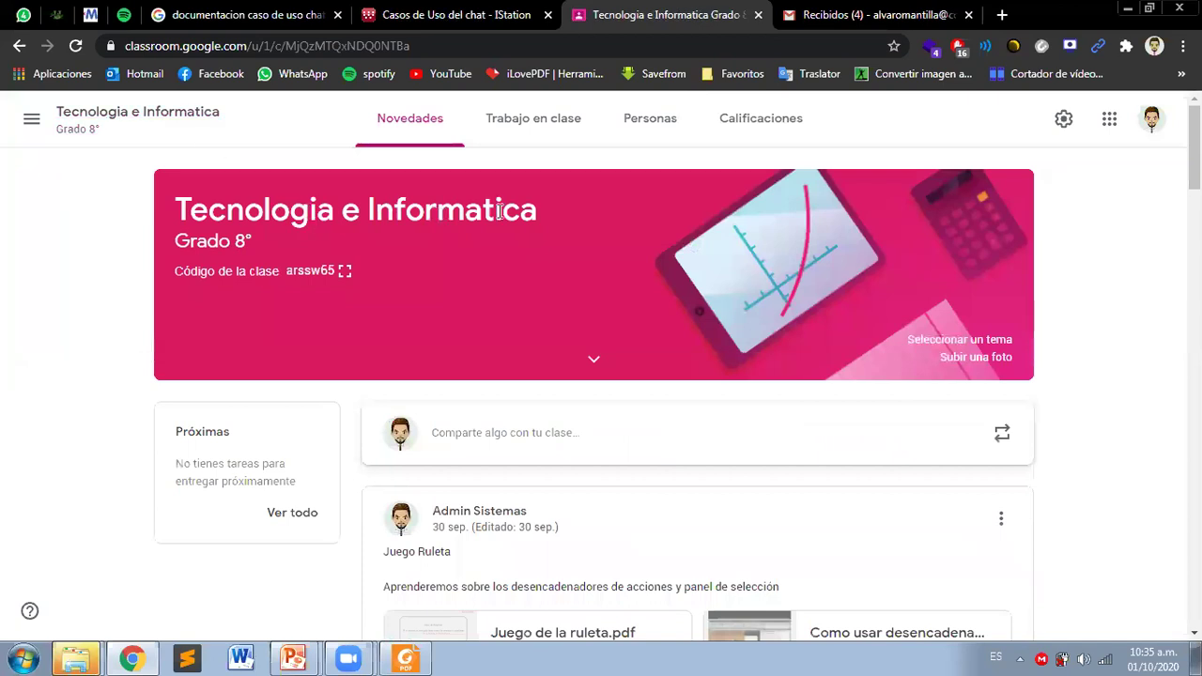
{"action": "scroll", "coordinate": [497, 366], "scroll_direction": "down", "scroll_amount": 3}
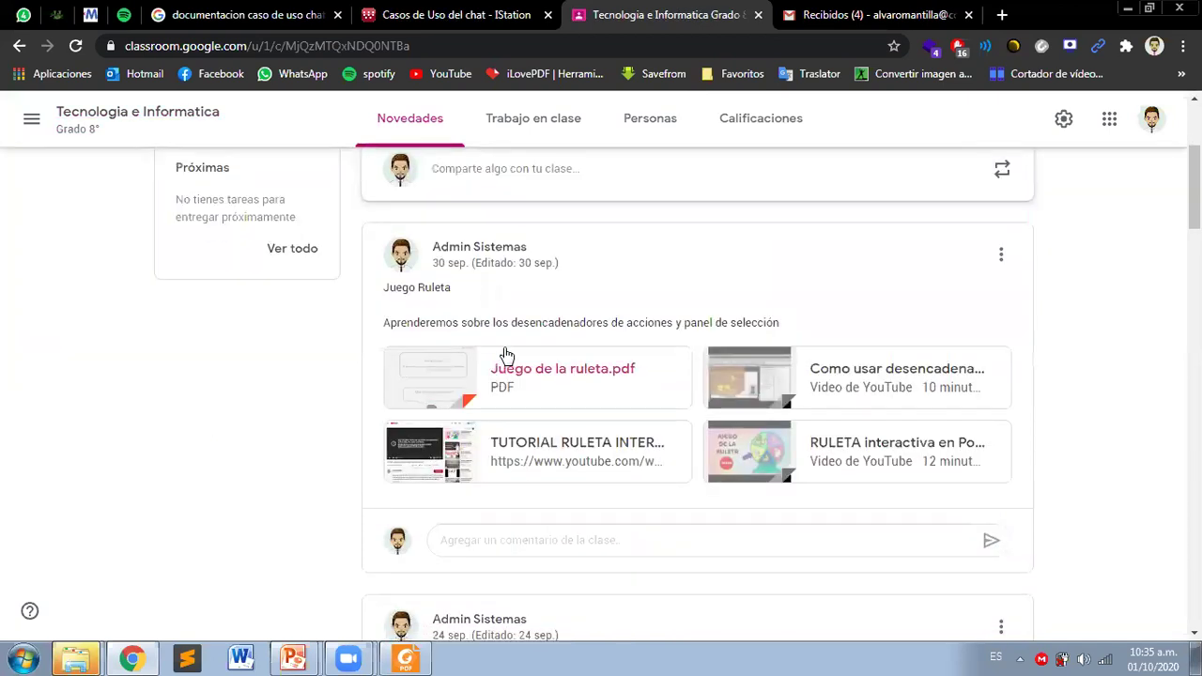
{"action": "scroll", "coordinate": [516, 347], "scroll_direction": "down", "scroll_amount": 4}
{"action": "scroll", "coordinate": [544, 299], "scroll_direction": "down", "scroll_amount": 3}
{"action": "scroll", "coordinate": [545, 297], "scroll_direction": "up", "scroll_amount": 3}
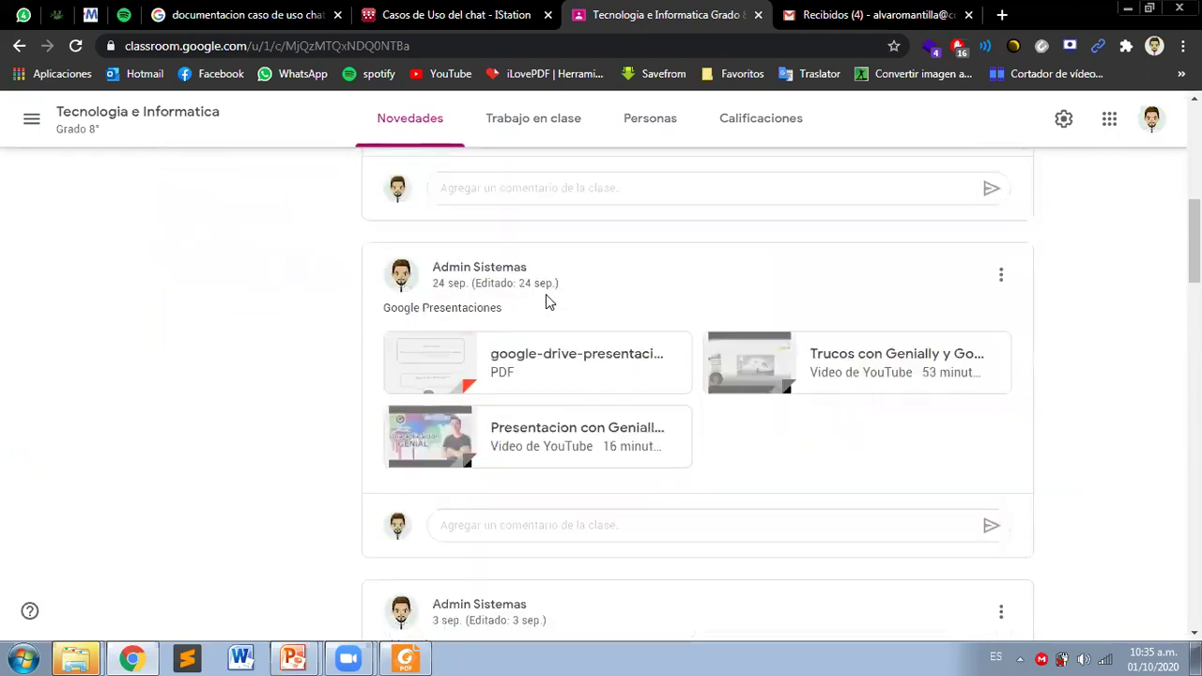
{"action": "scroll", "coordinate": [540, 319], "scroll_direction": "down", "scroll_amount": 4}
{"action": "scroll", "coordinate": [679, 431], "scroll_direction": "down", "scroll_amount": 1}
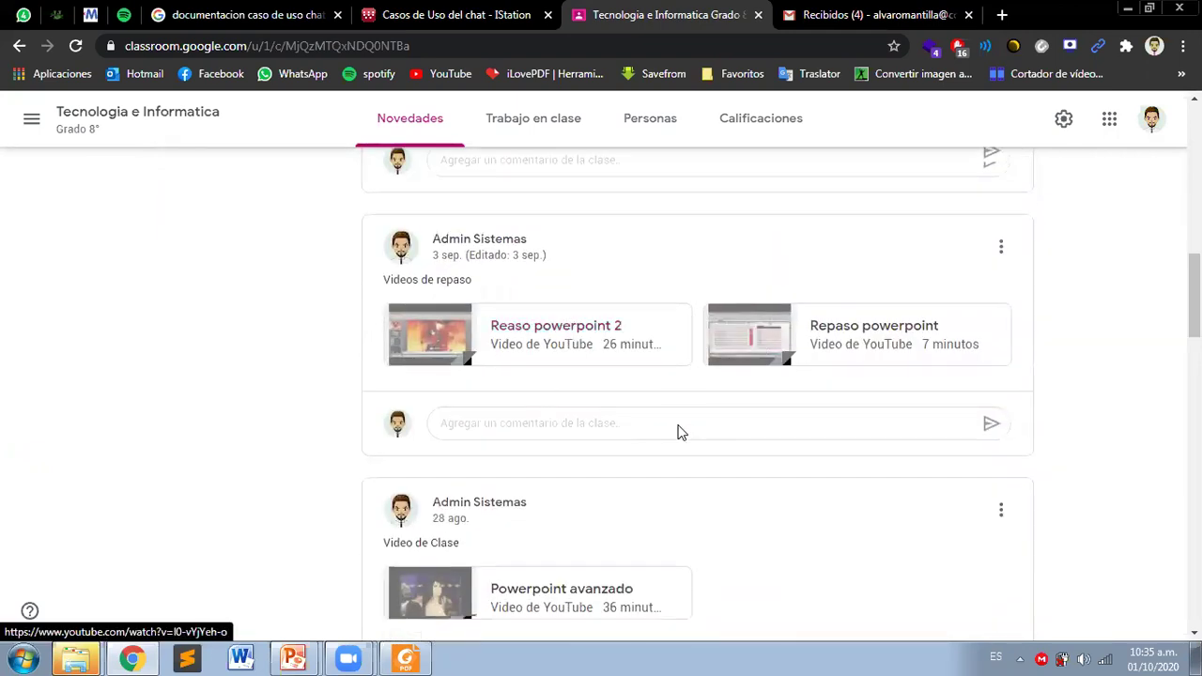
{"action": "scroll", "coordinate": [678, 432], "scroll_direction": "down", "scroll_amount": 4}
{"action": "scroll", "coordinate": [679, 432], "scroll_direction": "down", "scroll_amount": 3}
{"action": "scroll", "coordinate": [678, 431], "scroll_direction": "down", "scroll_amount": 3}
{"action": "scroll", "coordinate": [679, 432], "scroll_direction": "up", "scroll_amount": 5}
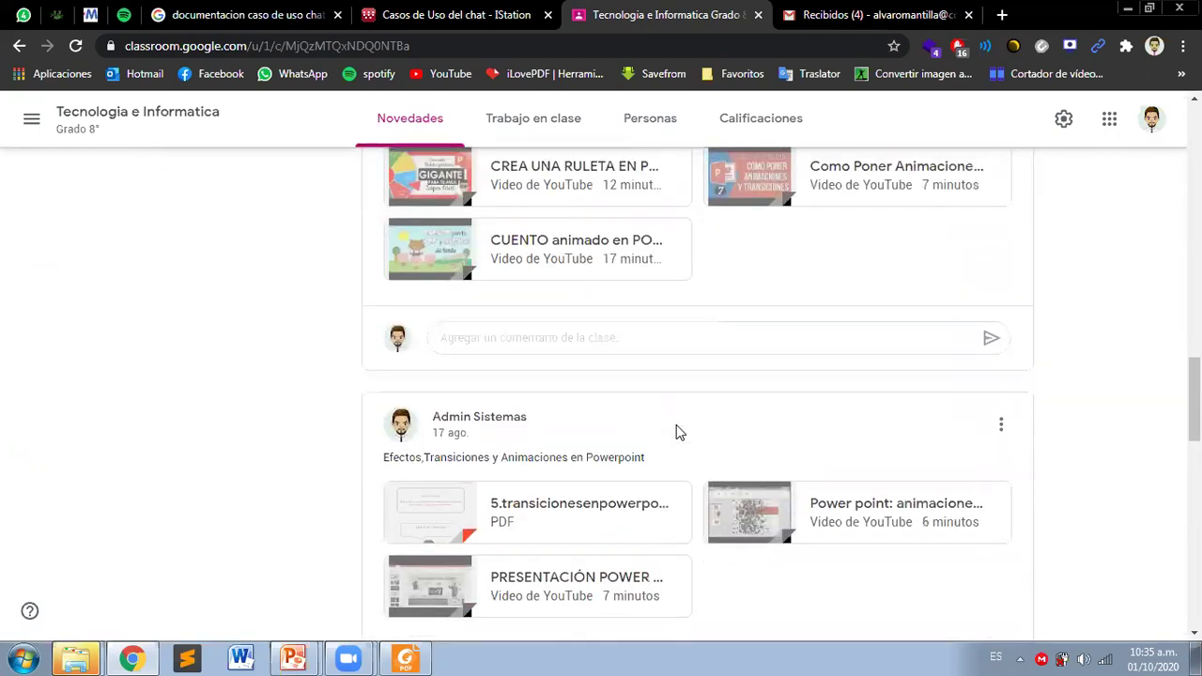
{"action": "scroll", "coordinate": [678, 432], "scroll_direction": "up", "scroll_amount": 5}
{"action": "scroll", "coordinate": [679, 431], "scroll_direction": "up", "scroll_amount": 10}
{"action": "scroll", "coordinate": [672, 434], "scroll_direction": "down", "scroll_amount": 3}
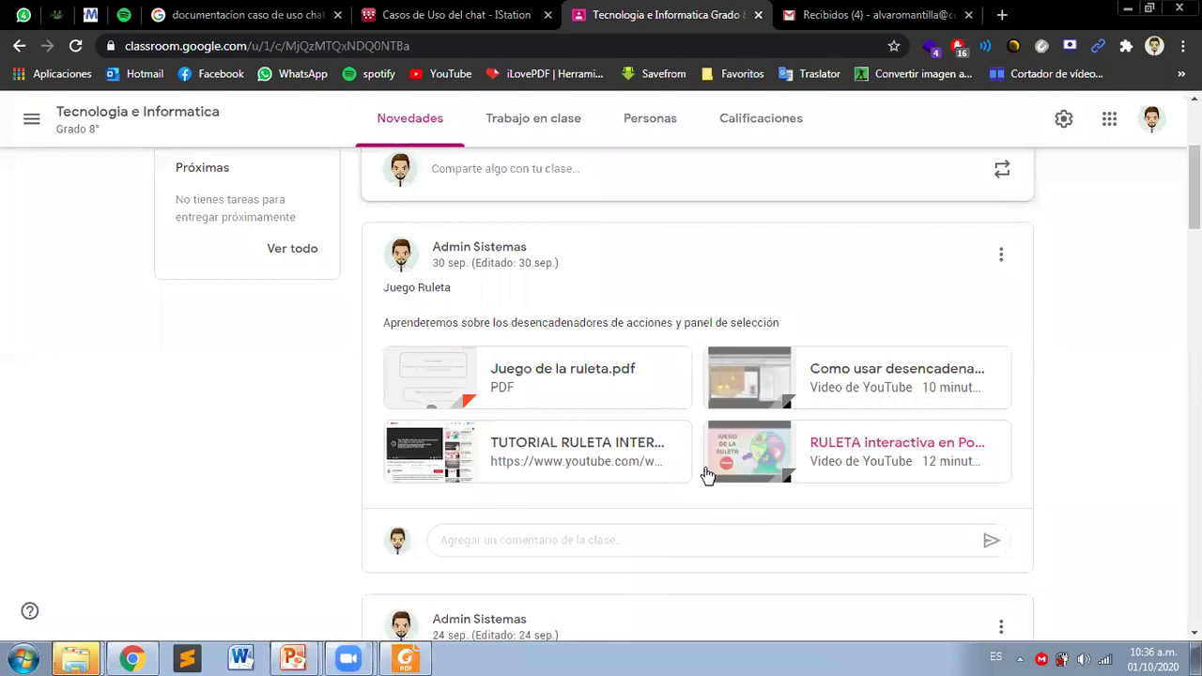
{"action": "scroll", "coordinate": [249, 482], "scroll_direction": "down", "scroll_amount": 4}
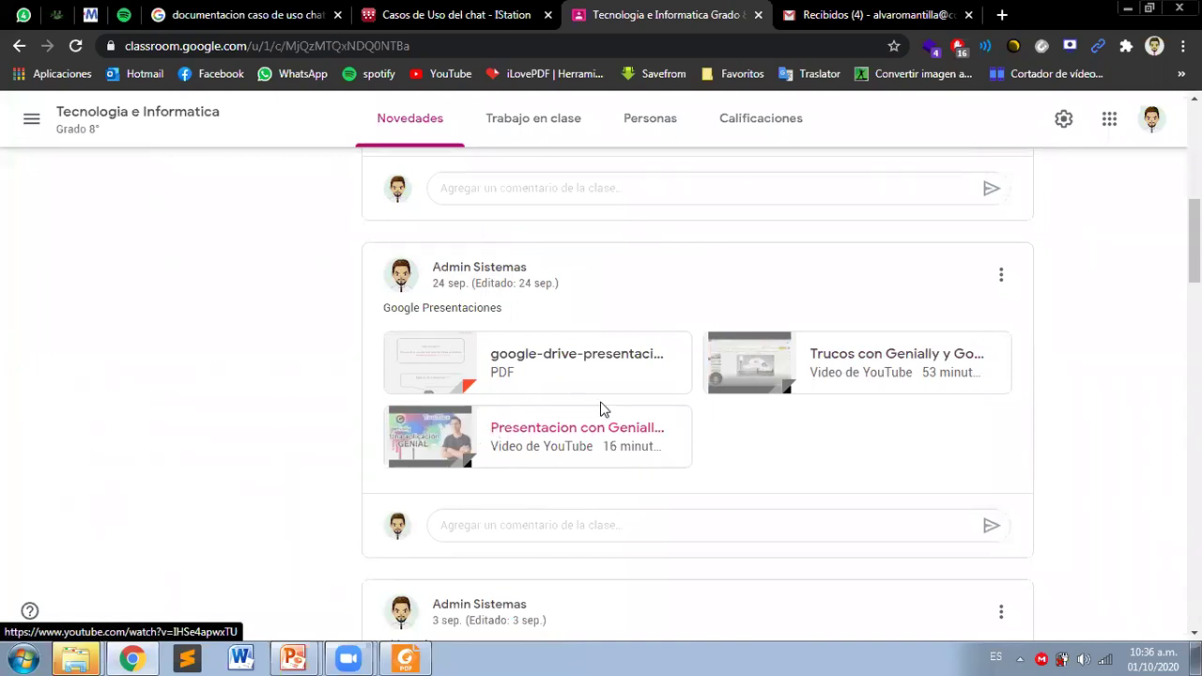
{"action": "scroll", "coordinate": [601, 409], "scroll_direction": "up", "scroll_amount": 1}
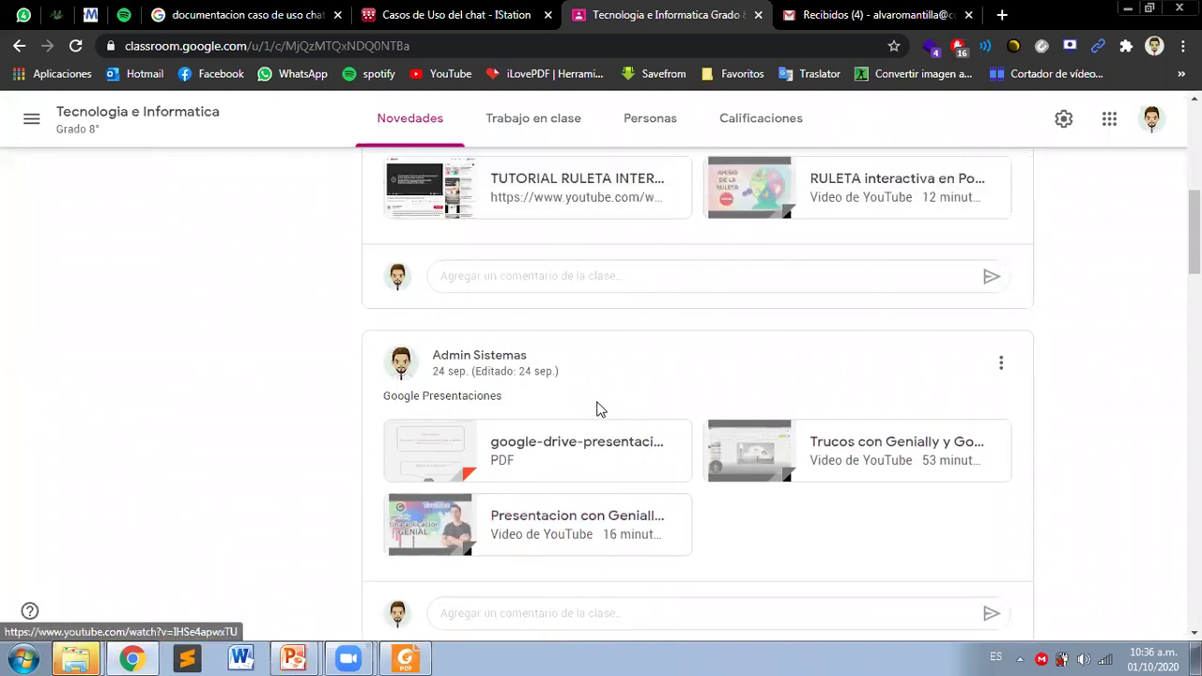
{"action": "triple_click", "coordinate": [377, 402]}
{"action": "scroll", "coordinate": [714, 422], "scroll_direction": "up", "scroll_amount": 2}
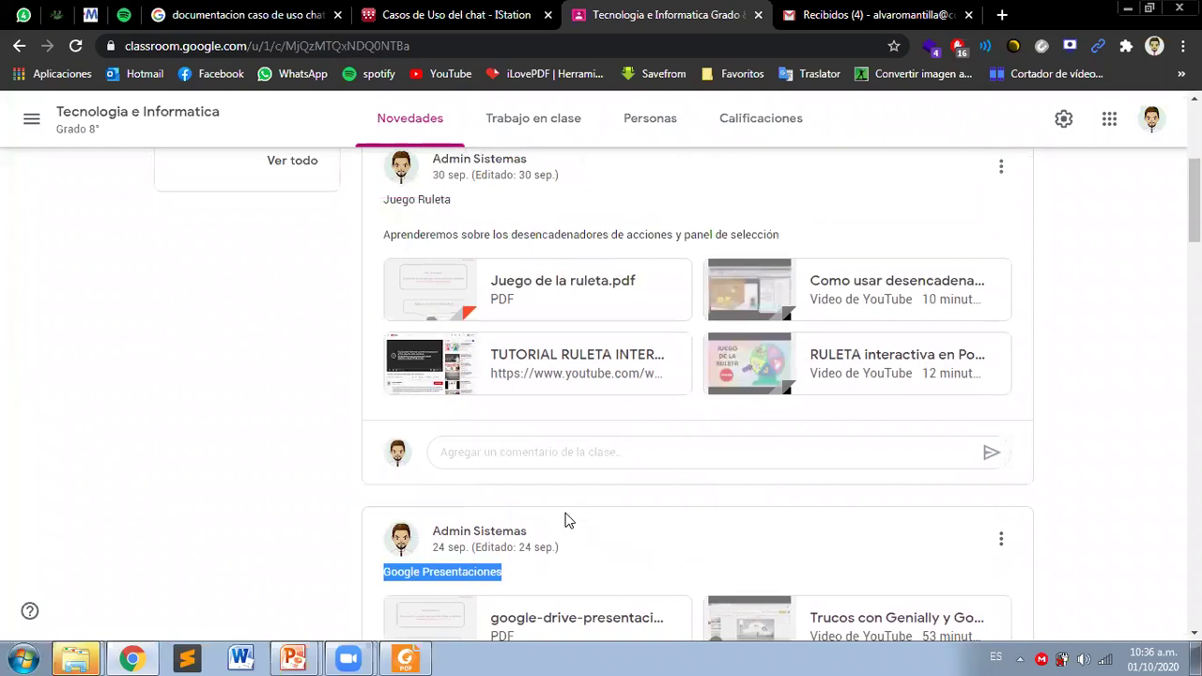
{"action": "scroll", "coordinate": [601, 525], "scroll_direction": "down", "scroll_amount": 2}
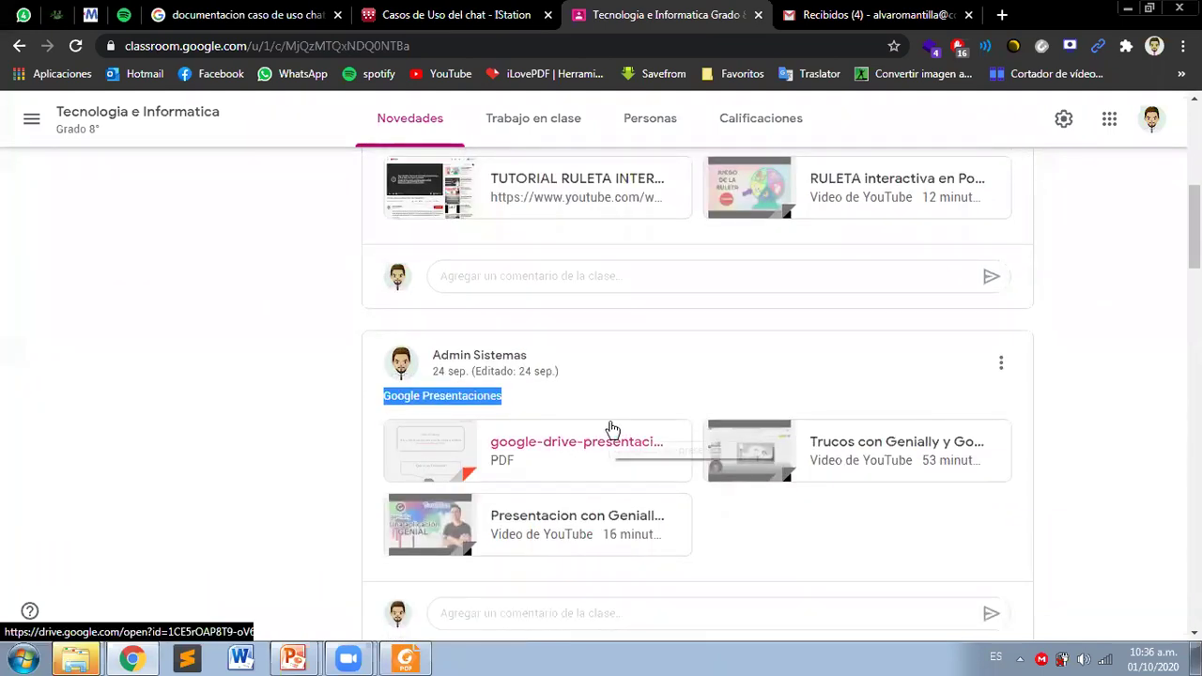
{"action": "scroll", "coordinate": [615, 441], "scroll_direction": "down", "scroll_amount": 2}
{"action": "scroll", "coordinate": [622, 469], "scroll_direction": "down", "scroll_amount": 1}
{"action": "scroll", "coordinate": [621, 470], "scroll_direction": "up", "scroll_amount": 4}
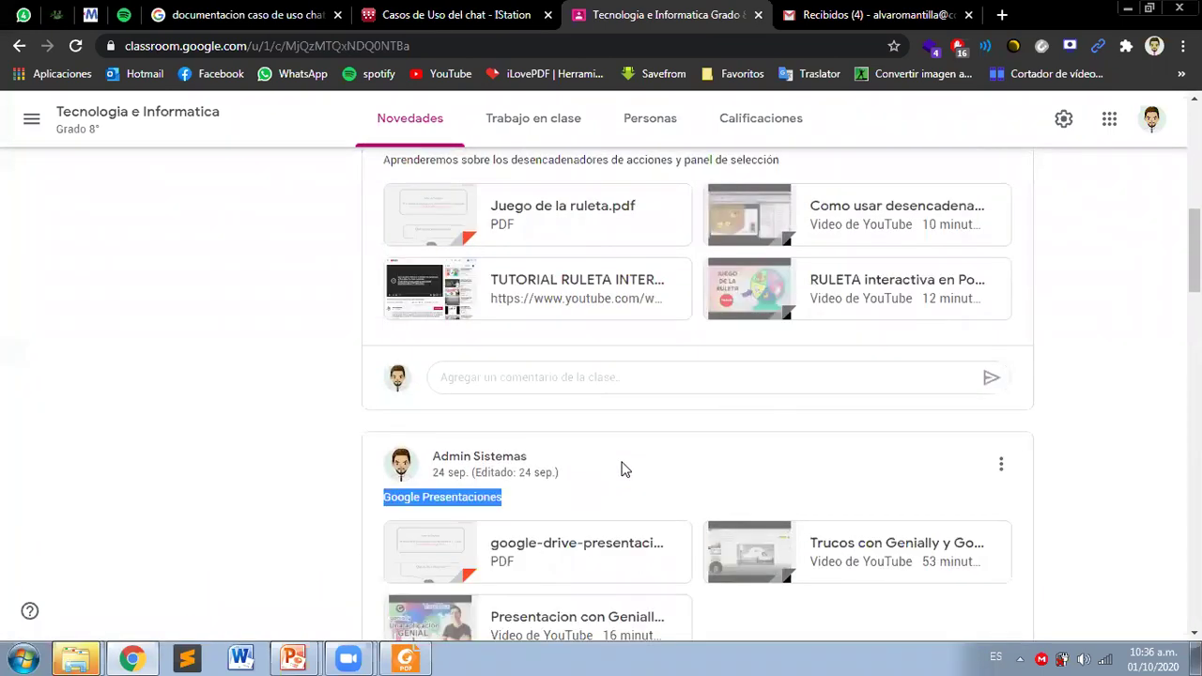